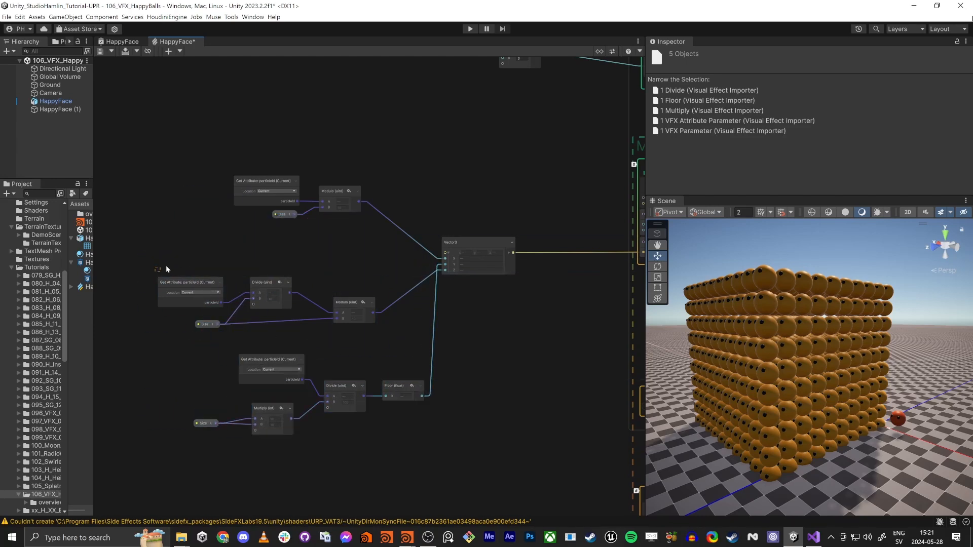
- Move the Divide-Modulo node chain and the upper Modulo chain closer to the Vector3 node
left_click_drag(166, 266, 400, 329)
left_click_drag(351, 302, 369, 297)
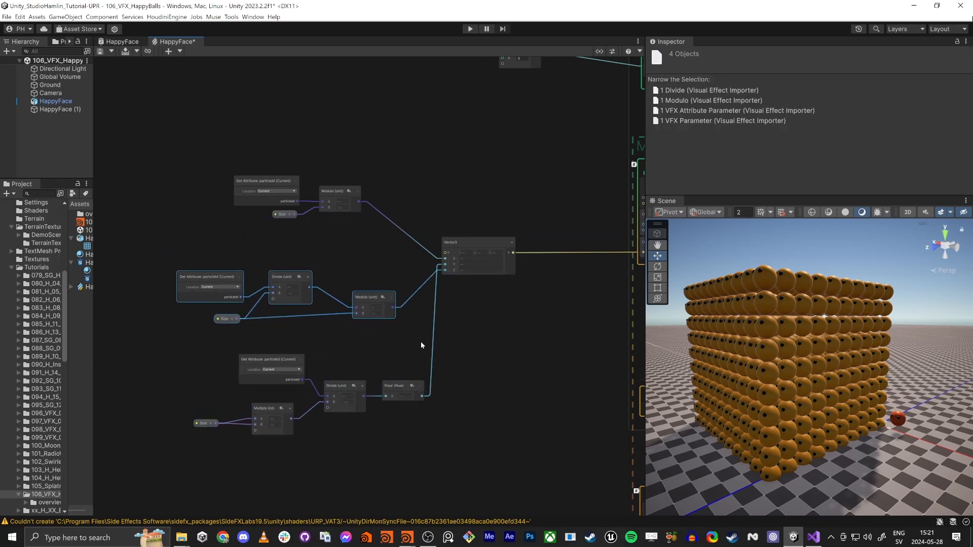
middle_click_drag(415, 360, 416, 382)
left_click(415, 382)
left_click_drag(224, 187, 352, 245)
left_click_drag(343, 211, 391, 234)
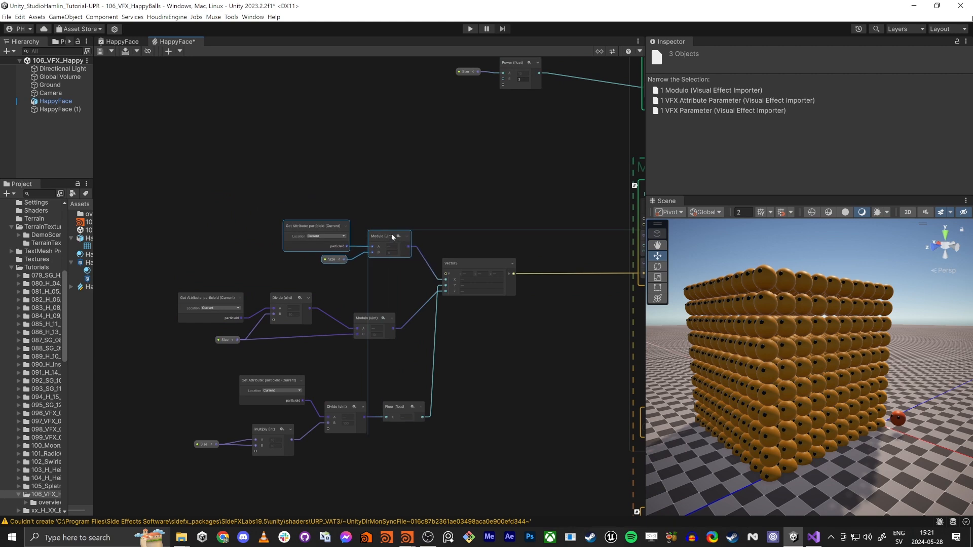
left_click(340, 161)
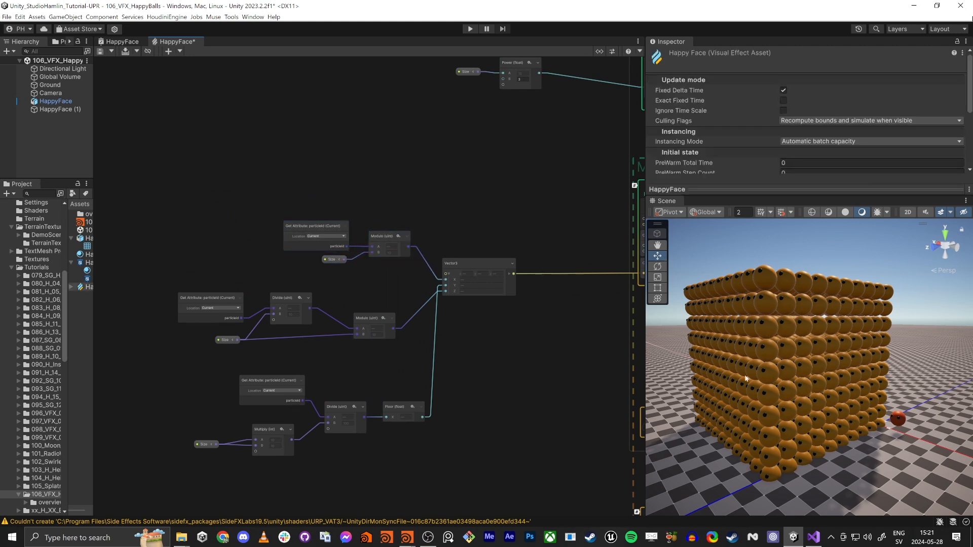
- Try a Set Position (Shape: AABox) block in Initialize Particle with its Box settings expanded, and delete the block
middle_click_drag(542, 324, 376, 355)
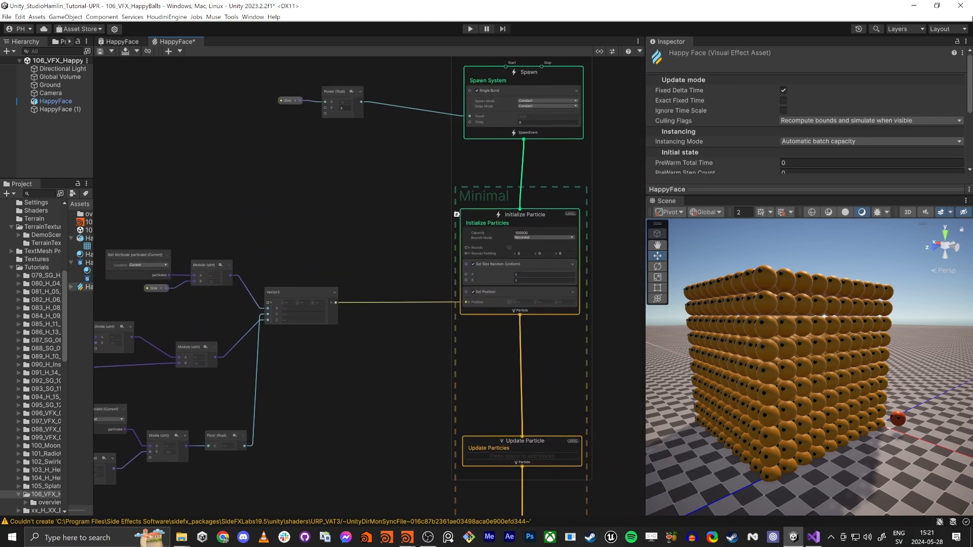
scroll(500, 262, "up", 6)
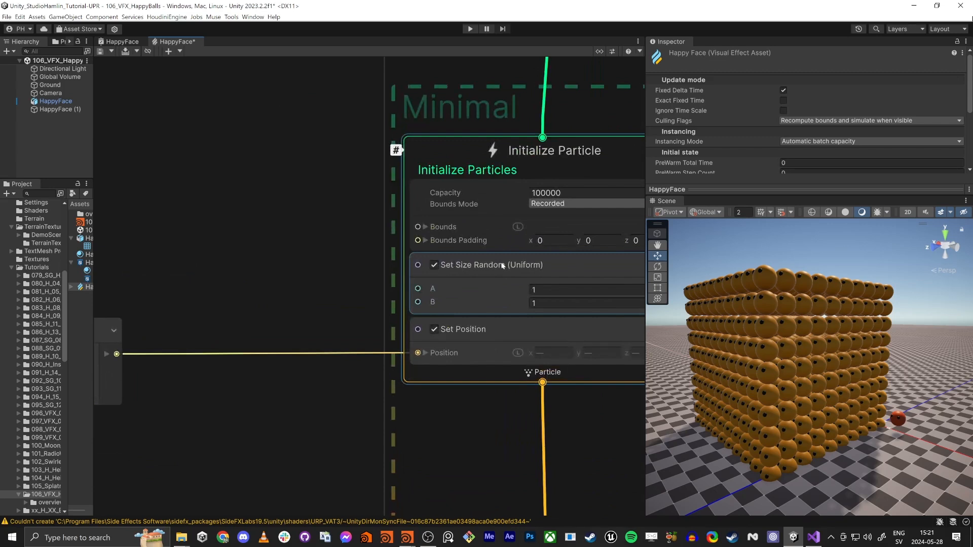
scroll(499, 263, "down", 4)
middle_click_drag(448, 254, 356, 261)
scroll(356, 260, "up", 2)
left_click(366, 187)
key("space")
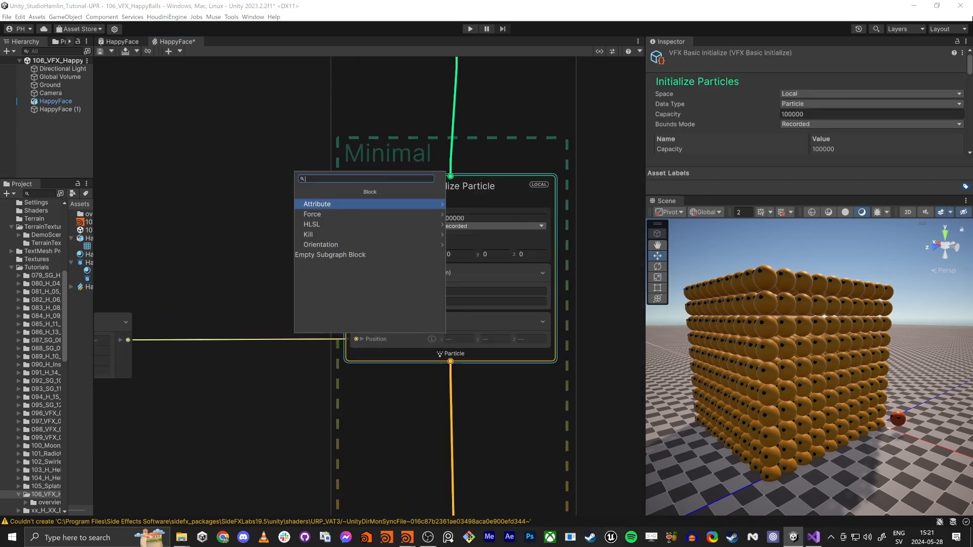
type("box")
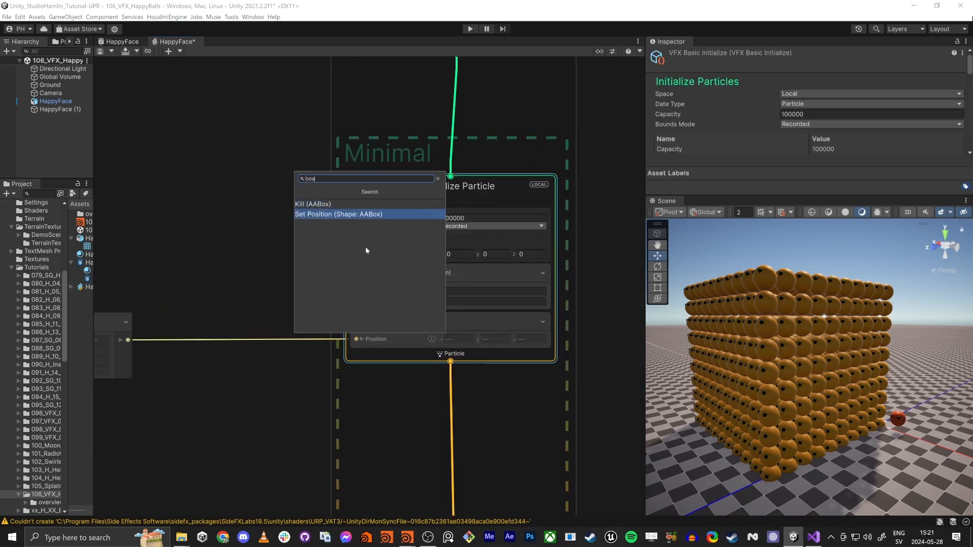
left_click(345, 214)
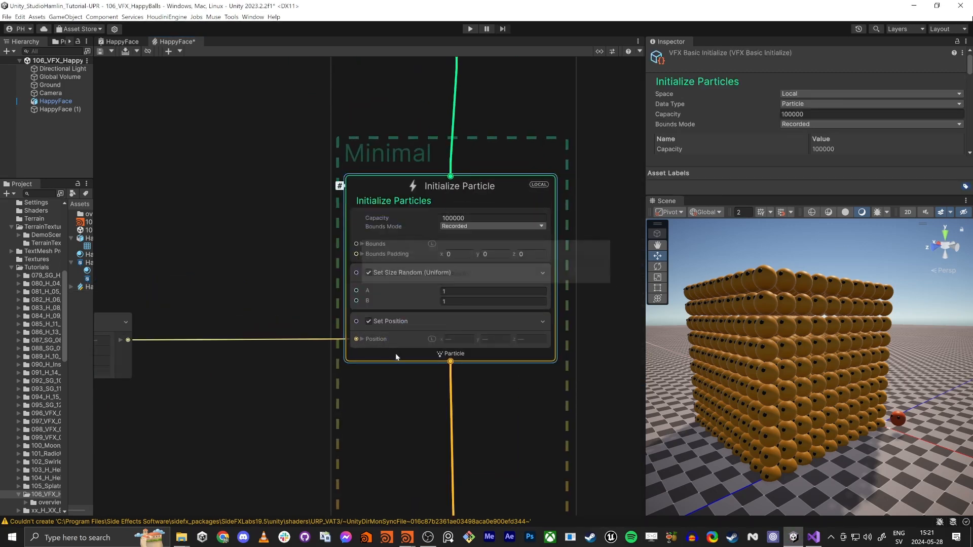
left_click(361, 395)
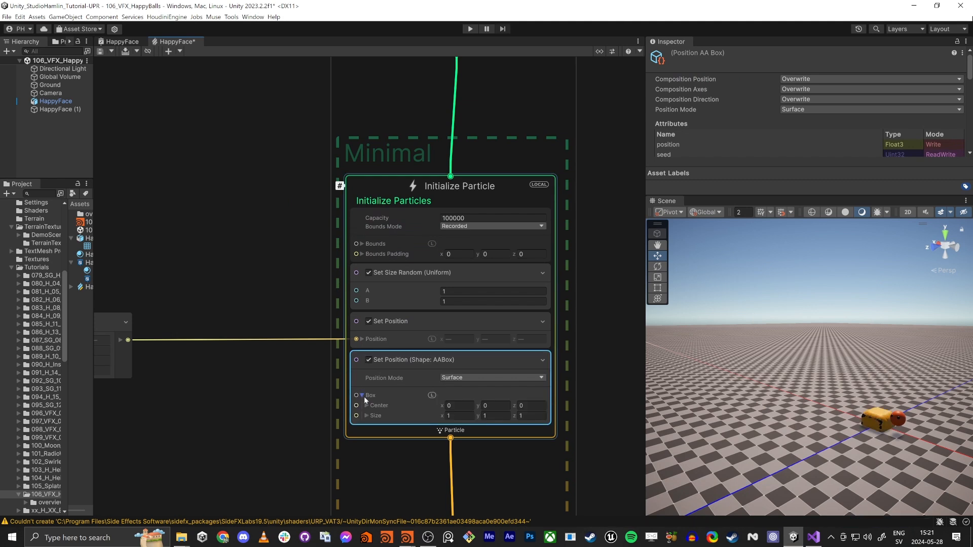
right_click(393, 361)
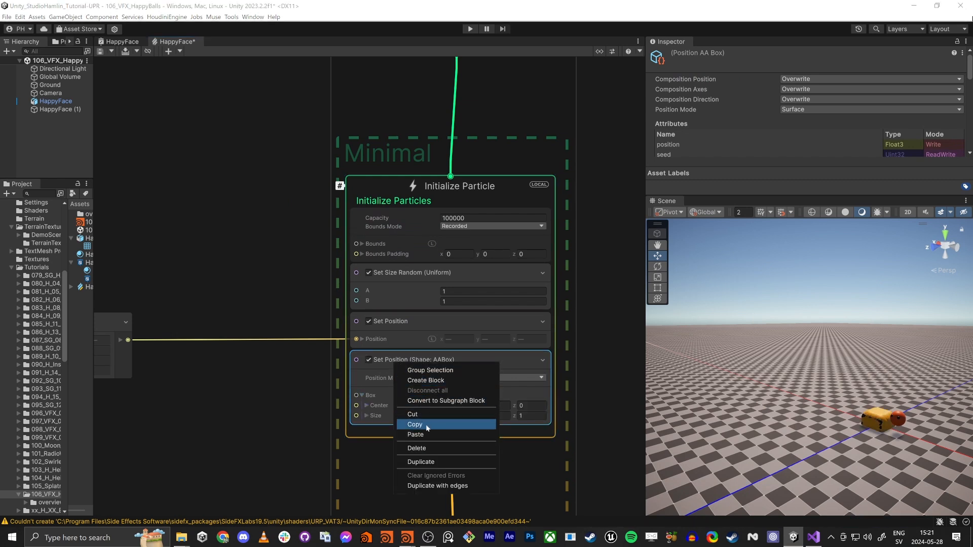
left_click(426, 450)
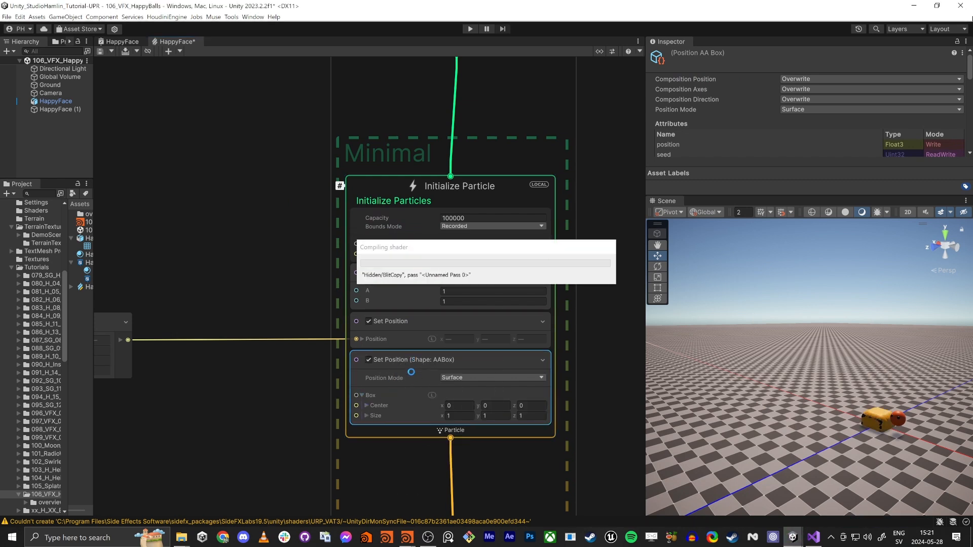
middle_click_drag(286, 289, 413, 258)
scroll(395, 268, "down", 3)
scroll(413, 257, "down", 2)
middle_click_drag(400, 217, 457, 200)
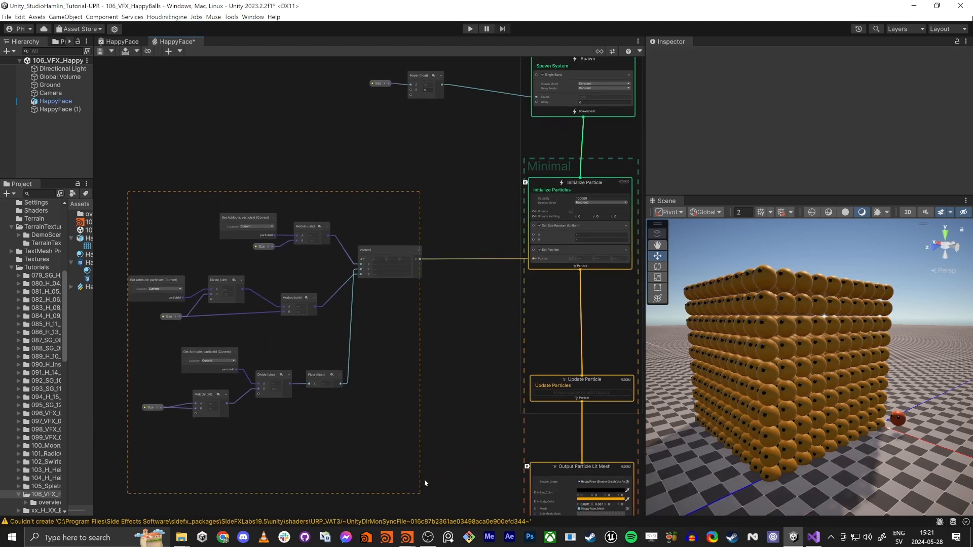
left_click_drag(425, 481, 427, 471)
left_click(433, 347)
mouse_move(385, 343)
middle_mouse_down()
mouse_move(463, 328)
mouse_move(411, 321)
mouse_move(374, 338)
middle_mouse_up()
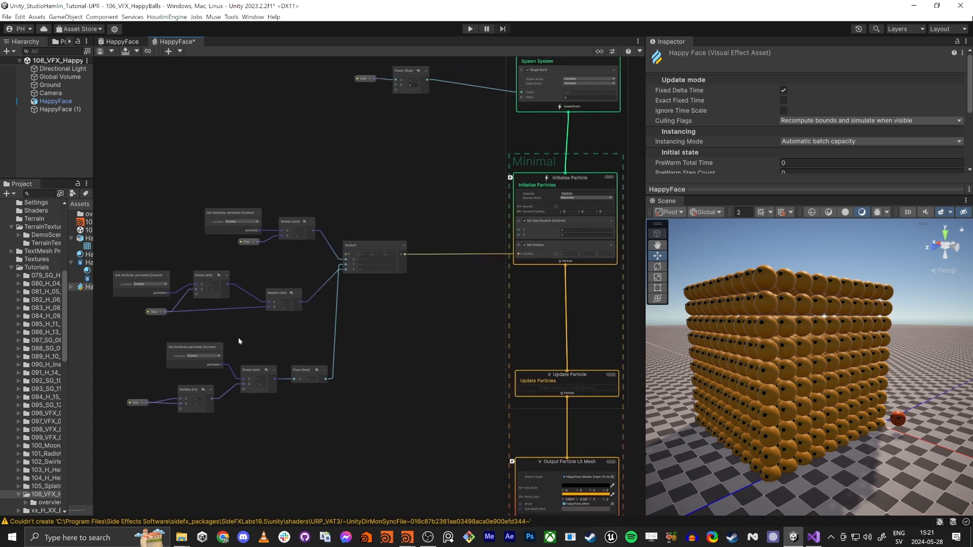
- Move the upper Modulo chain away from the other chains and group its three nodes under the title X
middle_click_drag(406, 338, 537, 325)
left_click_drag(312, 399, 469, 416)
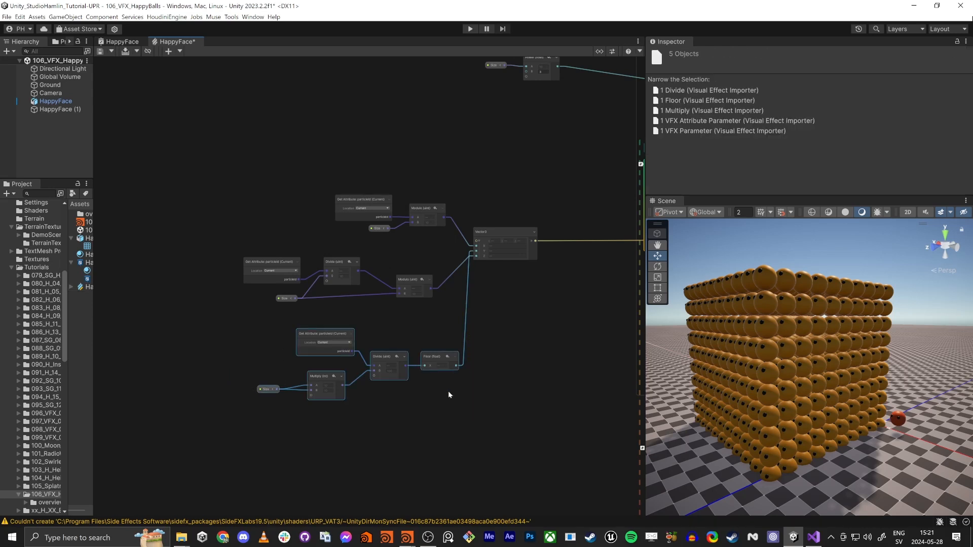
left_click_drag(298, 169, 413, 155)
left_click_drag(257, 103, 424, 191)
right_click(404, 152)
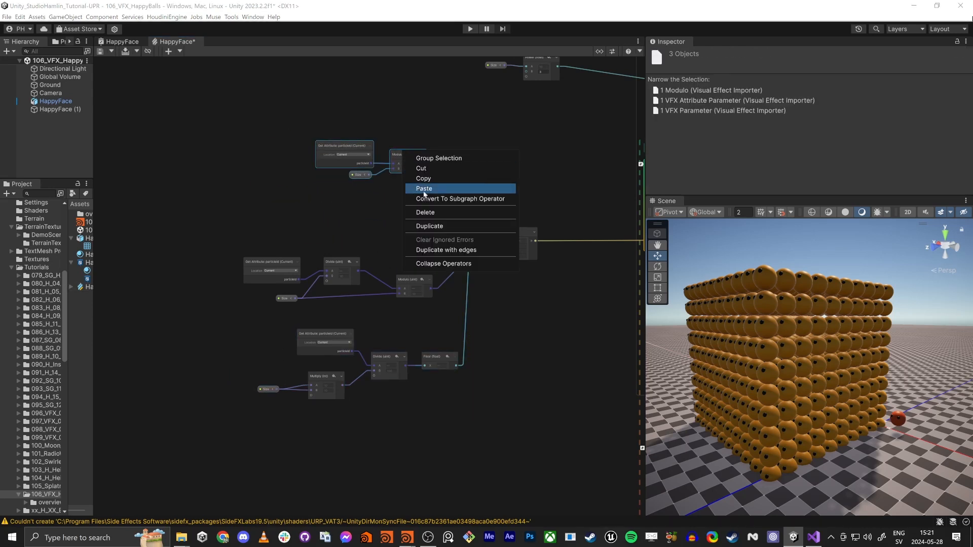
left_click(431, 158)
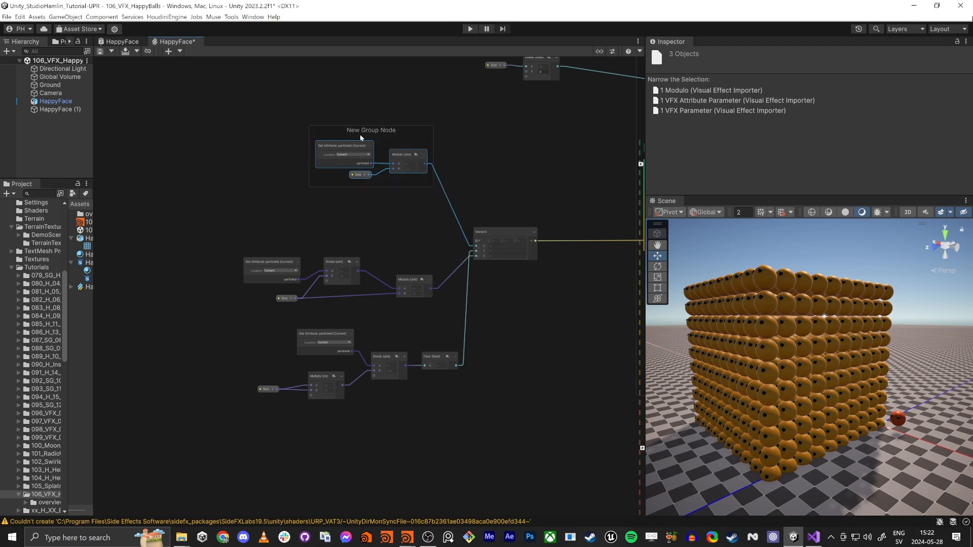
double_click(360, 132)
type("X")
key("Return")
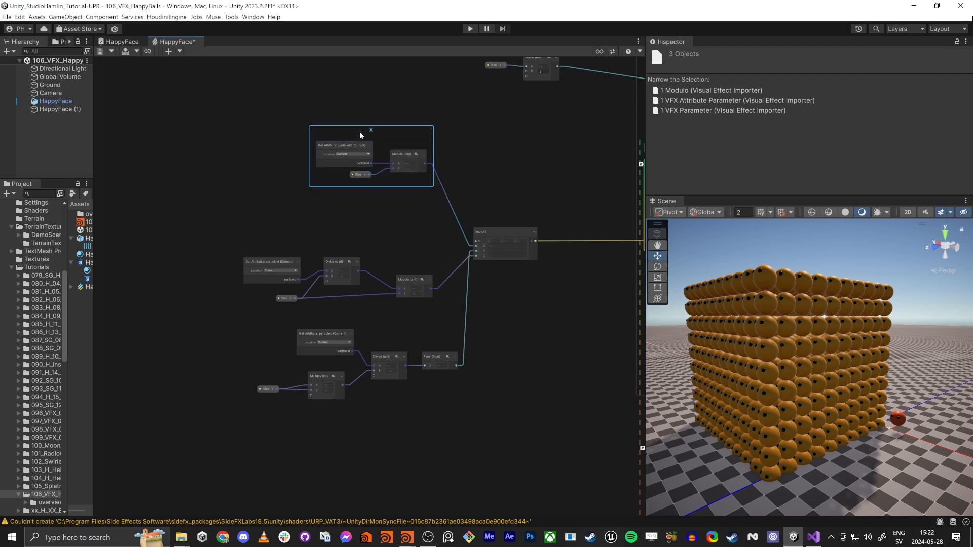
left_click_drag(360, 132, 348, 148)
- Move the five-node Floor chain up between the X group and the Divide-Modulo chain
left_click_drag(213, 322, 443, 414)
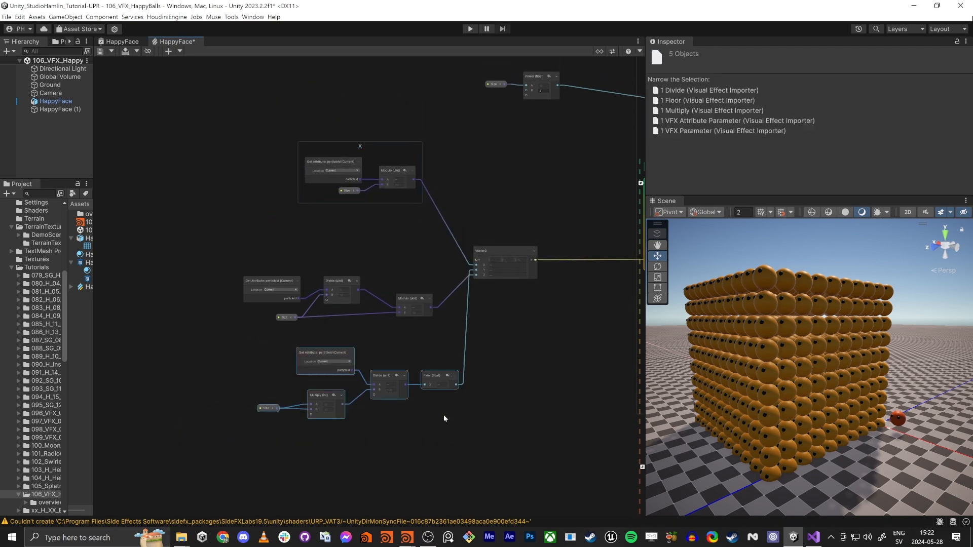
left_click_drag(434, 376, 375, 216)
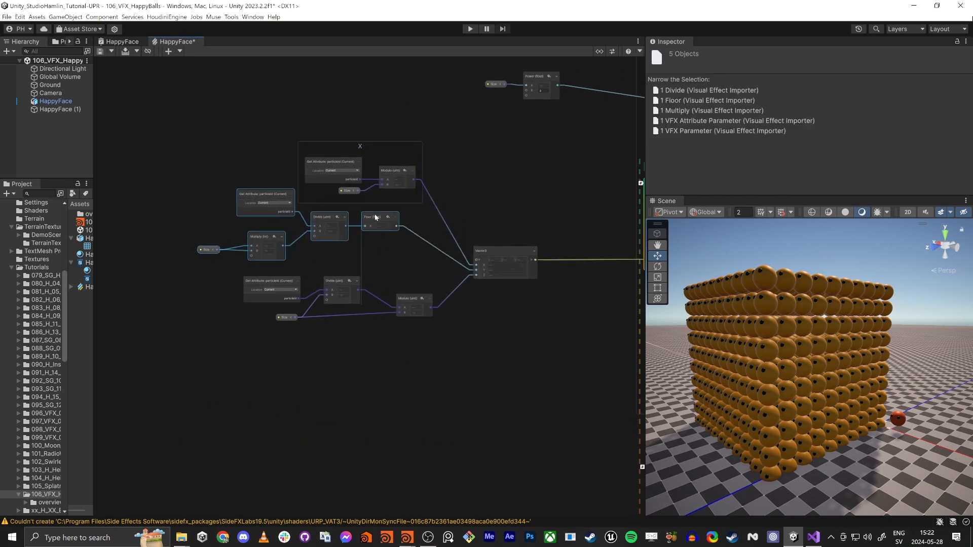
right_click(265, 188)
left_click(286, 204)
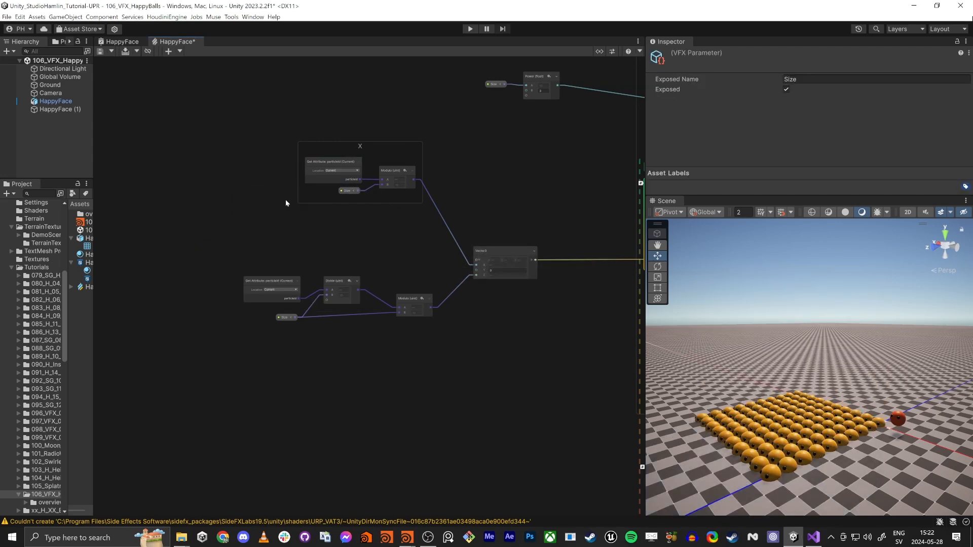
key("ctrl+v")
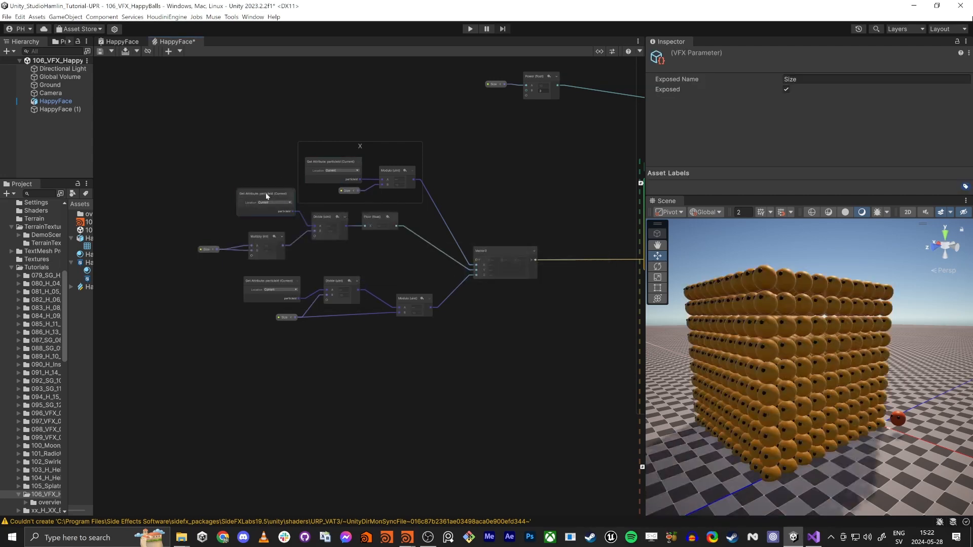
right_click(267, 194)
left_click(288, 202)
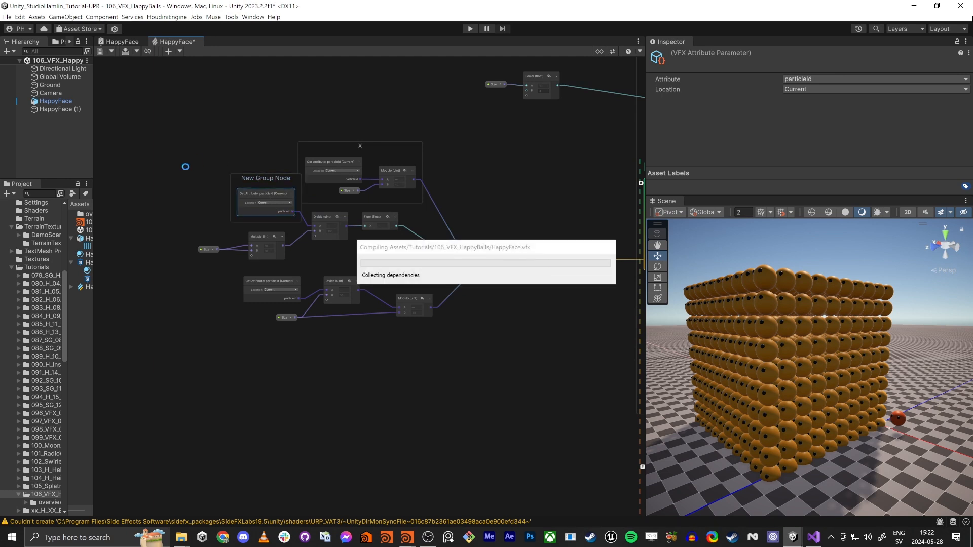
- Move the X group up to make room and group the five Floor-chain nodes under the title Y
left_click_drag(363, 144, 374, 102)
left_click_drag(162, 195, 399, 249)
right_click(377, 221)
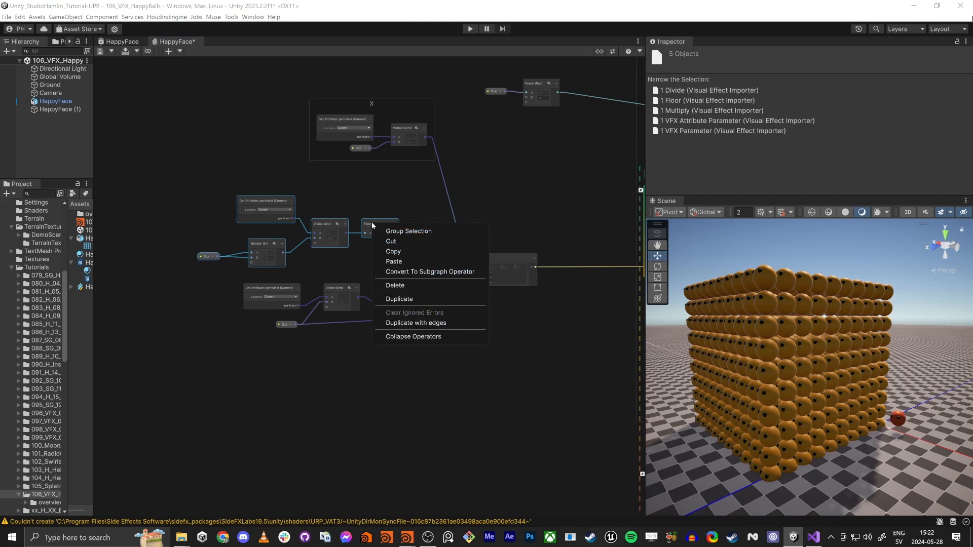
left_click(398, 224)
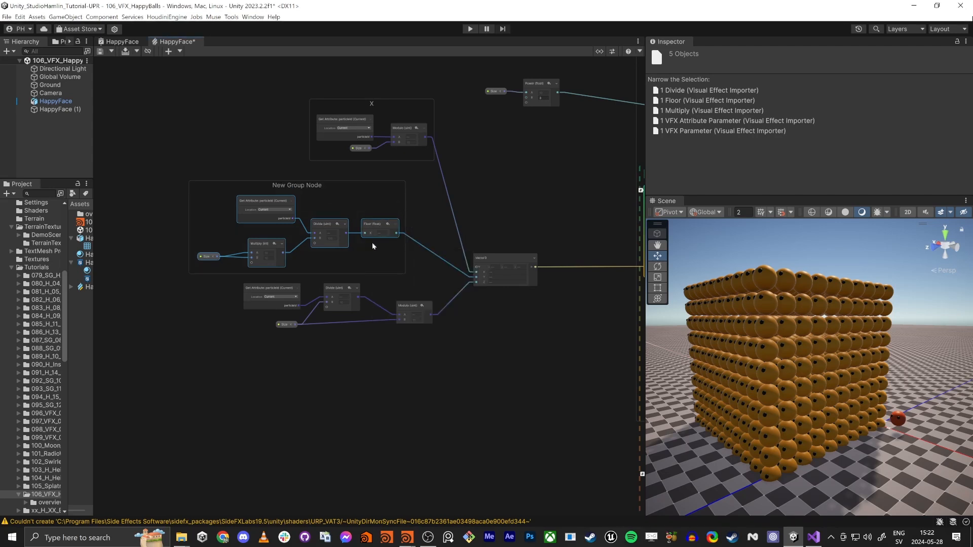
double_click(298, 186)
type("Y")
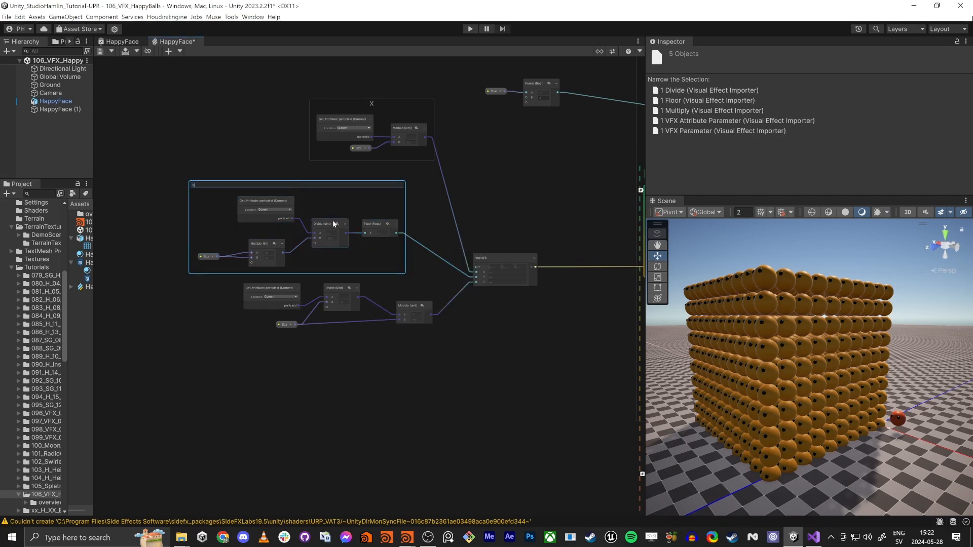
key("Return")
- Group the four nodes of the Divide-Modulo chain and title the group Z
left_click_drag(214, 340, 434, 278)
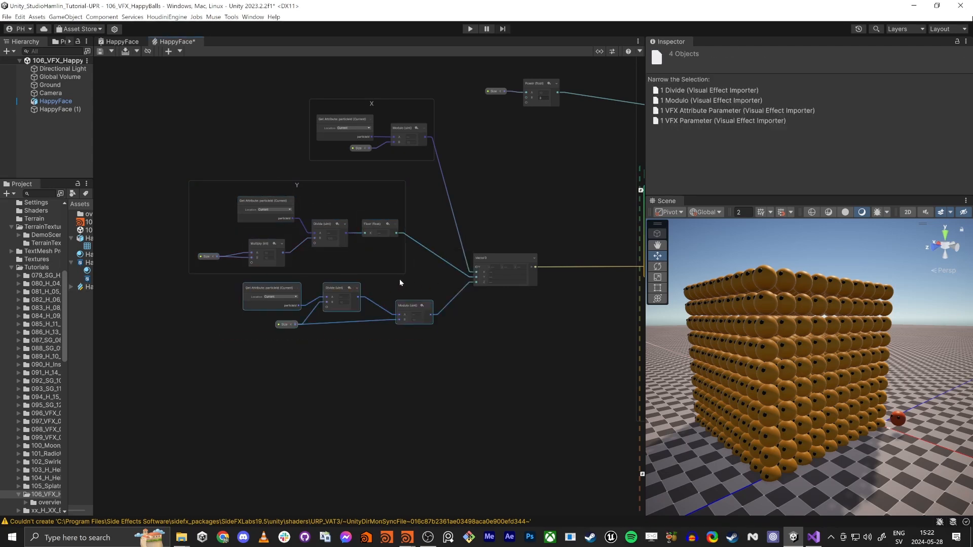
right_click(359, 292)
left_click(373, 294)
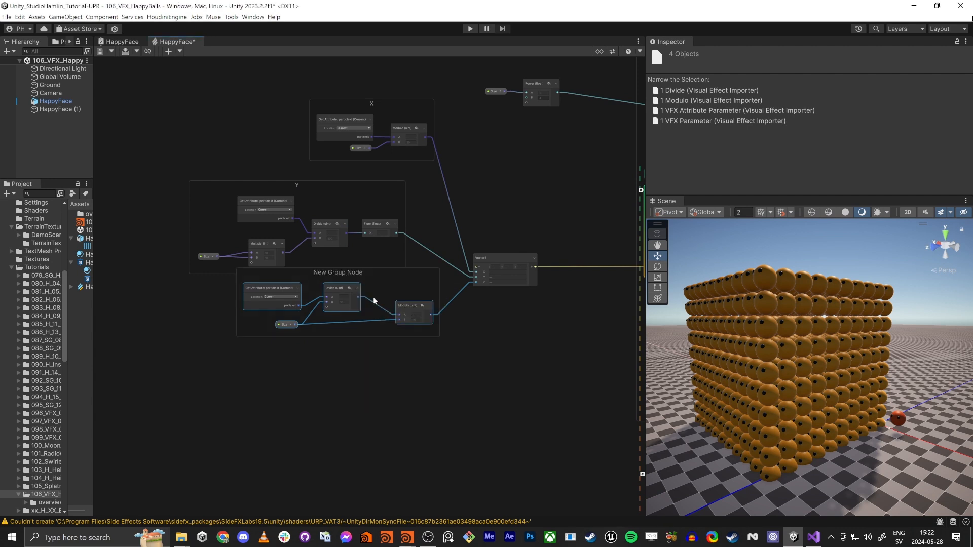
double_click(351, 273)
type("Z")
key("Return")
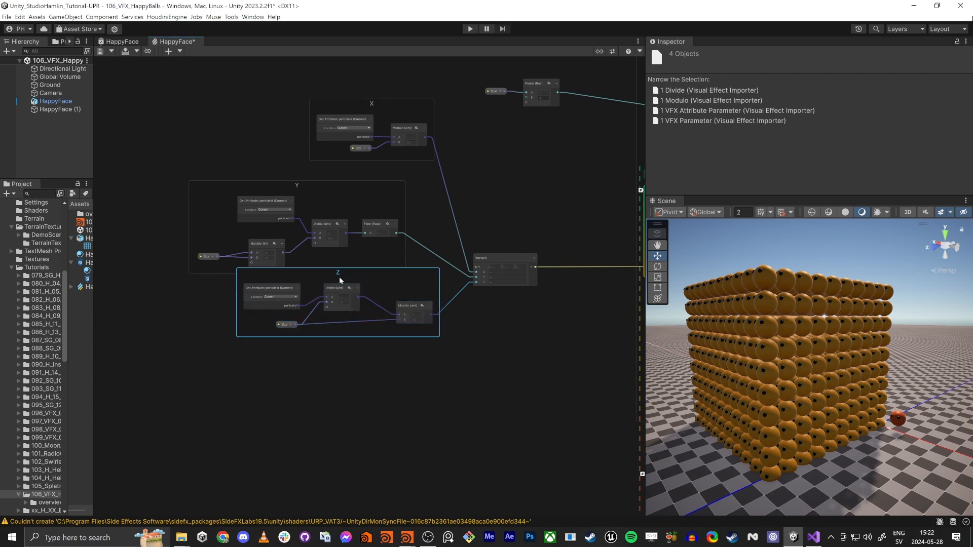
- Arrange the Z group clear below Y, bring the X group closer above Y, and raise the Vector3 node beside them
left_click_drag(339, 277, 303, 289)
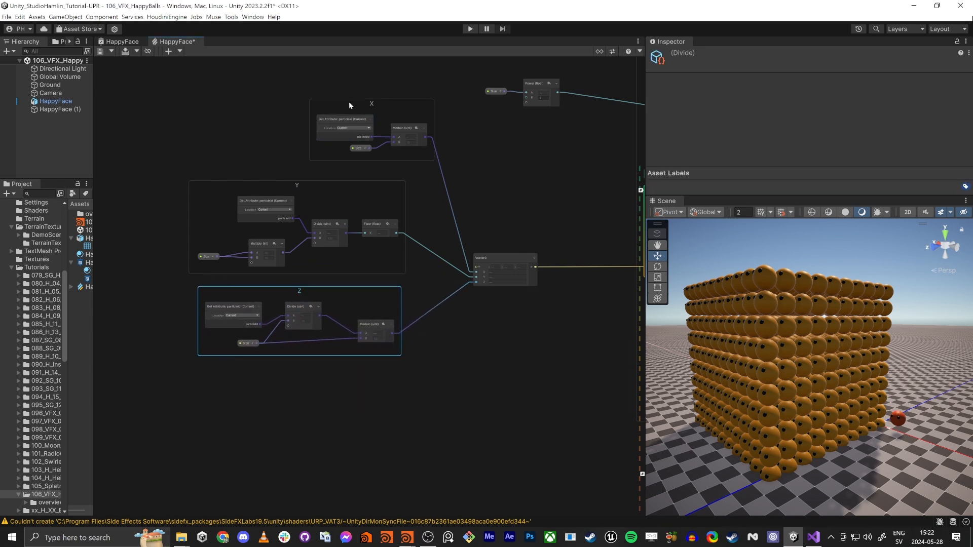
left_click_drag(370, 103, 340, 133)
left_click_drag(509, 282, 492, 235)
- Examine the X, Y and Z node groups feeding Vector3 and the cube grid of balls in the scene
middle_click_drag(483, 335, 529, 366)
scroll(515, 337, "up", 6)
middle_click_drag(315, 282, 440, 333)
scroll(517, 338, "down", 3)
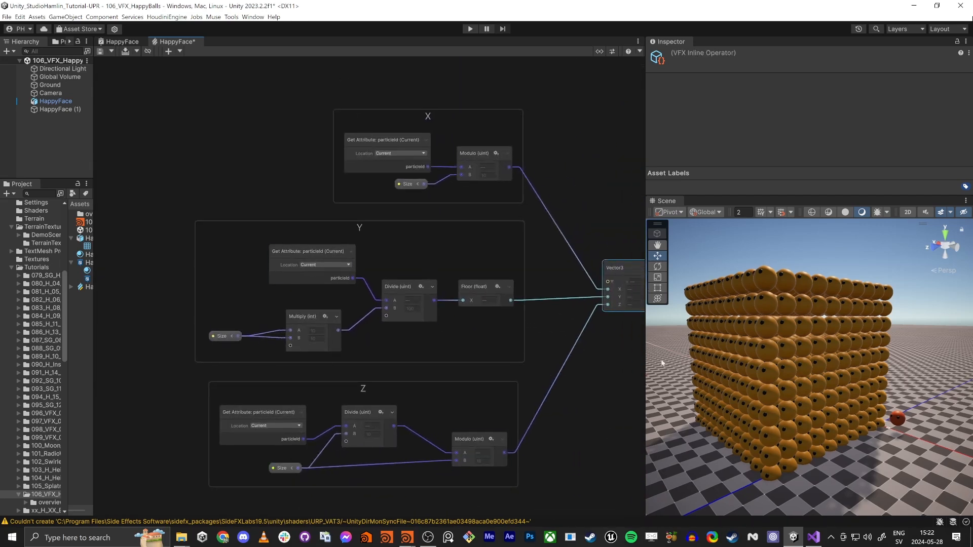
scroll(615, 387, "down", 3)
middle_click_drag(588, 374, 441, 321)
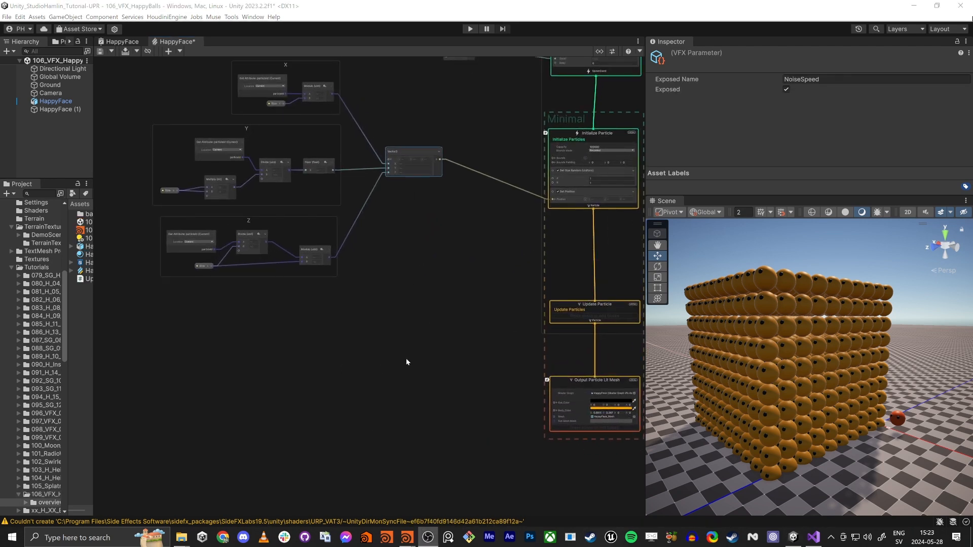
left_click(406, 359)
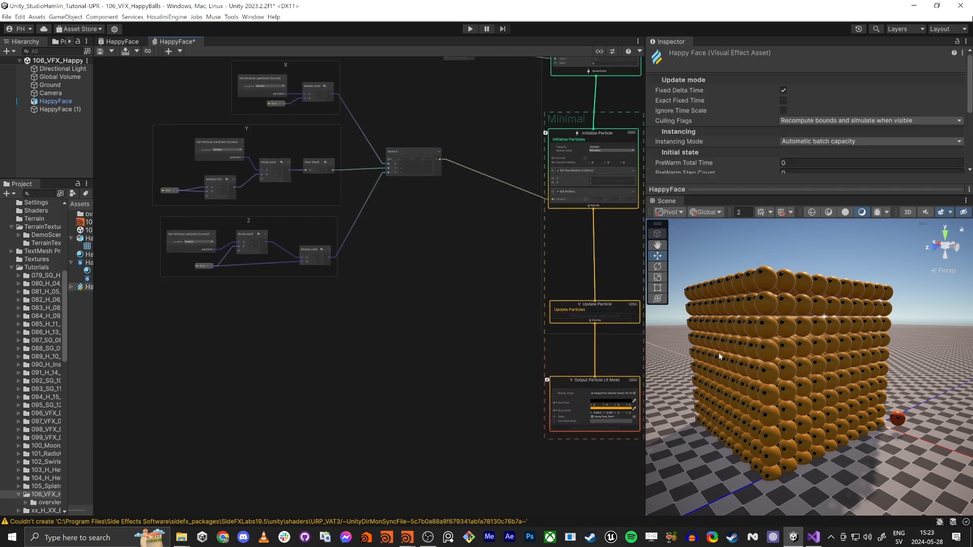
mouse_move(719, 356)
left_mouse_down("alt")
mouse_move(799, 350)
mouse_move(815, 360)
mouse_move(757, 307)
mouse_move(737, 362)
left_mouse_up("alt")
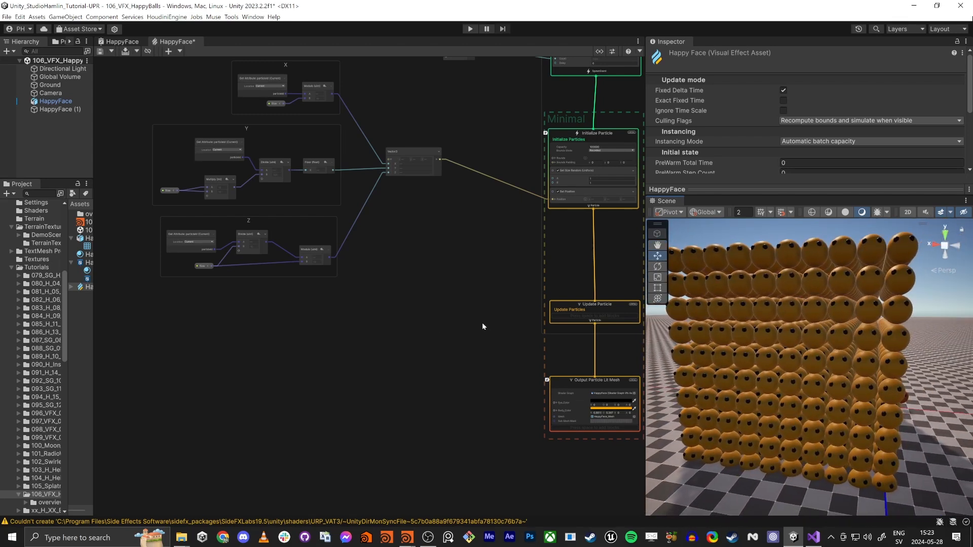
- Move the Output Particle Lit Mesh context farther down to leave more space below Update Particle
middle_click_drag(539, 309, 472, 275)
scroll(472, 276, "up", 4)
left_click(547, 267)
middle_click_drag(465, 320, 427, 223)
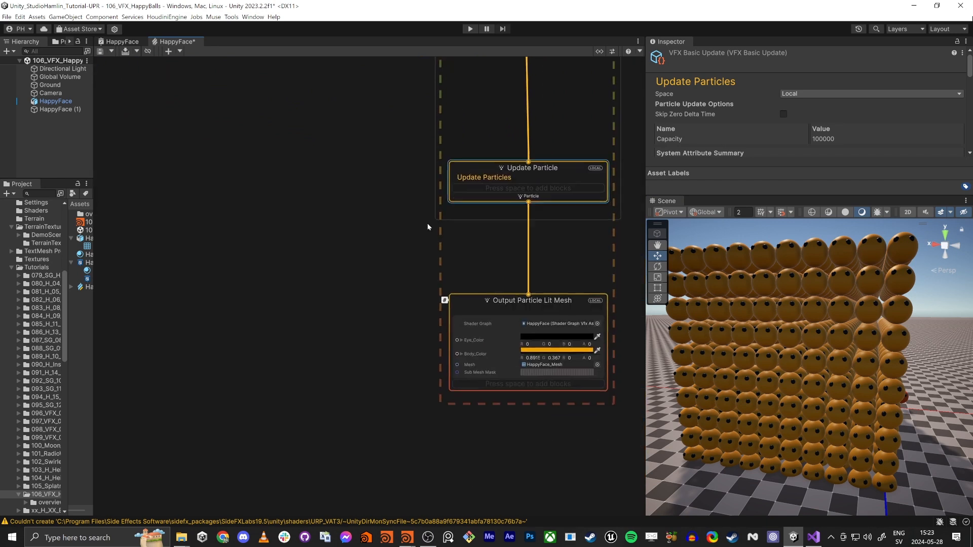
scroll(427, 226, "down", 2)
left_click_drag(492, 277, 491, 333)
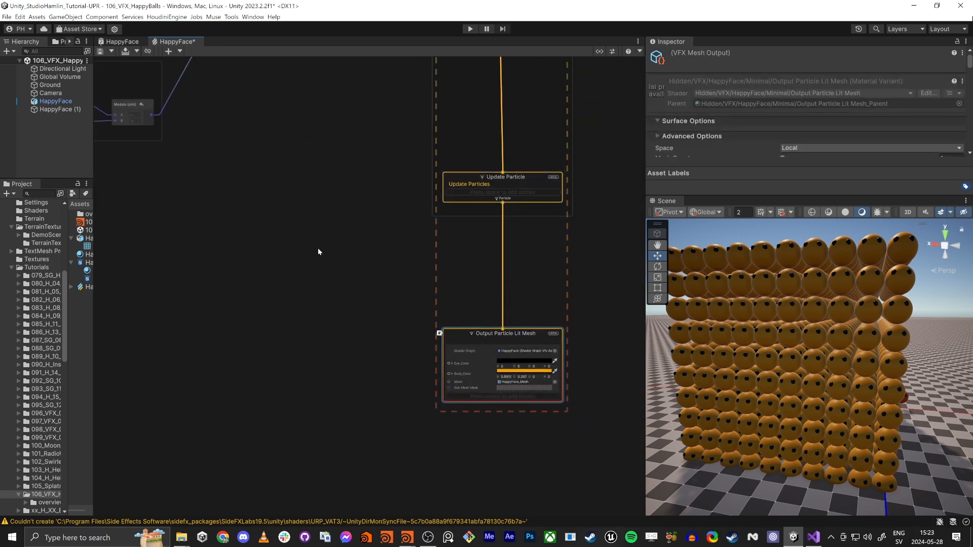
- Add a Set Custom Attribute block to the Initialize Particle context
middle_click_drag(317, 247, 356, 386)
middle_click_drag(411, 278, 371, 354)
scroll(478, 243, "up", 3)
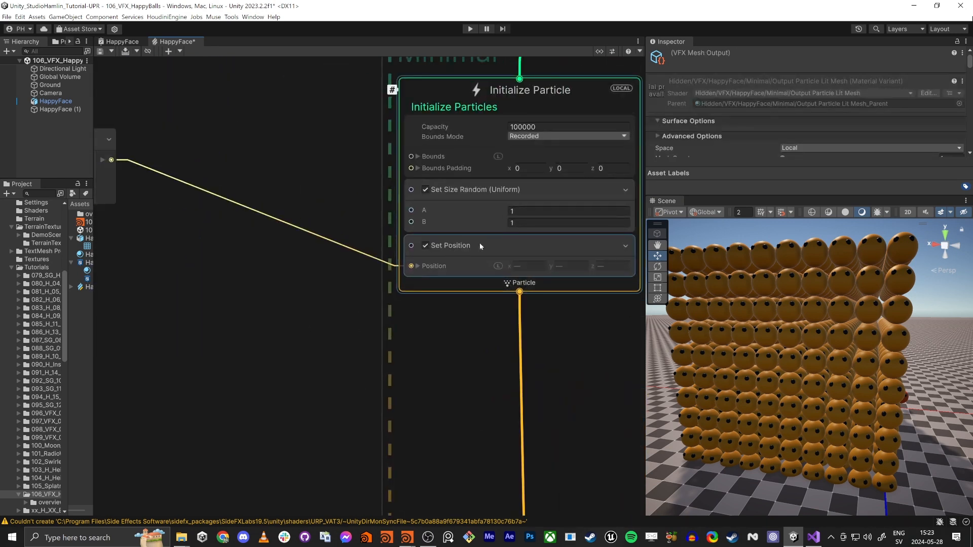
left_click(435, 89)
key("space")
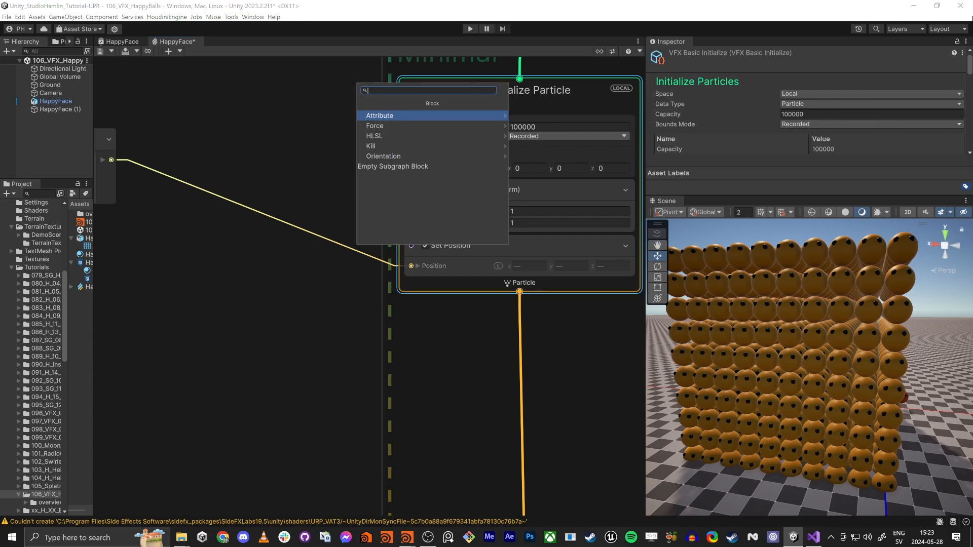
type("cus")
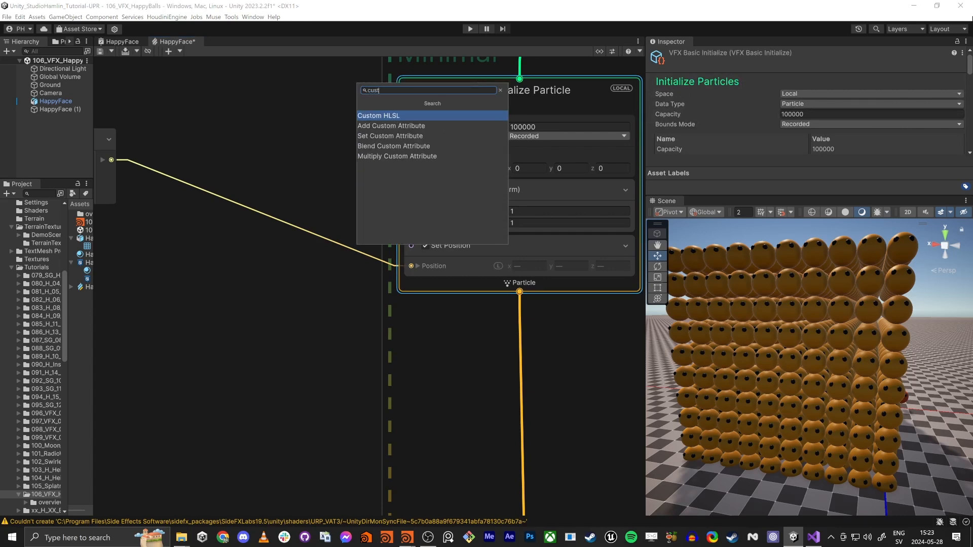
type("t")
key("Down")
key("Down")
key("Return")
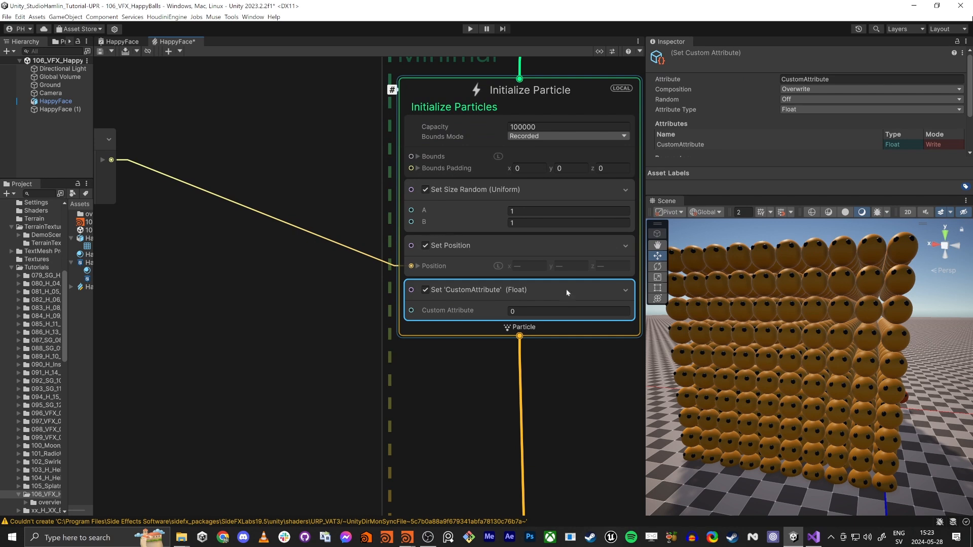
- Set the custom attribute block's type to Vector 3, name its attribute gridPosition, and copy that name
left_click(789, 114)
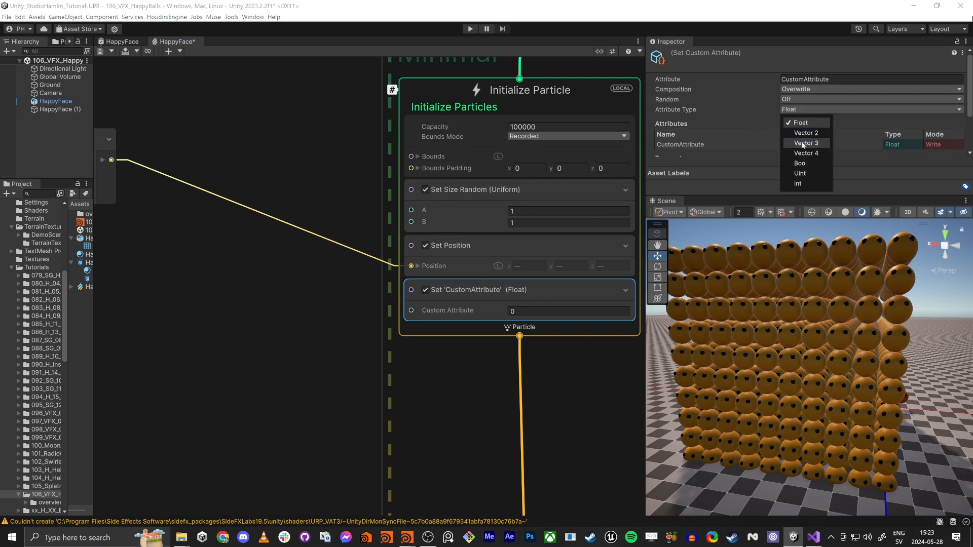
left_click(797, 120)
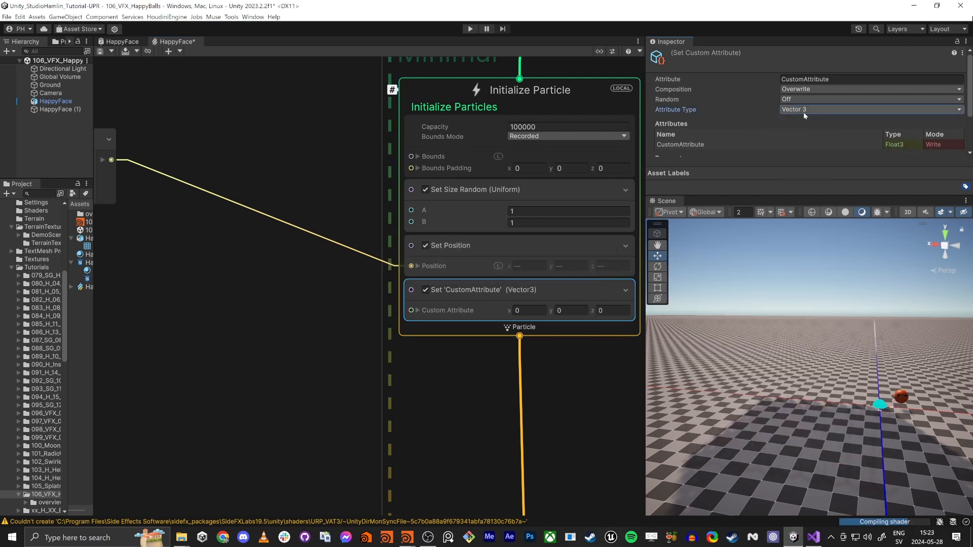
left_click(835, 81)
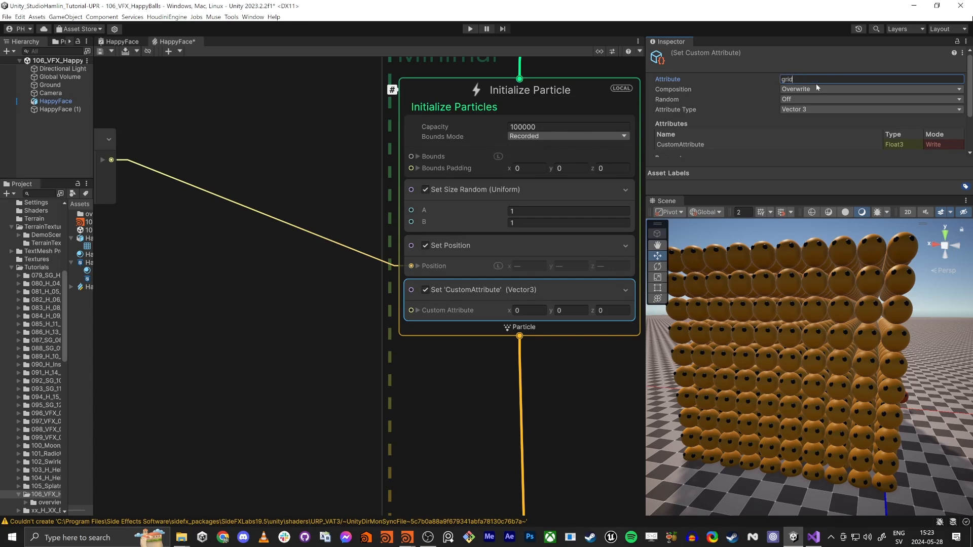
key("Return")
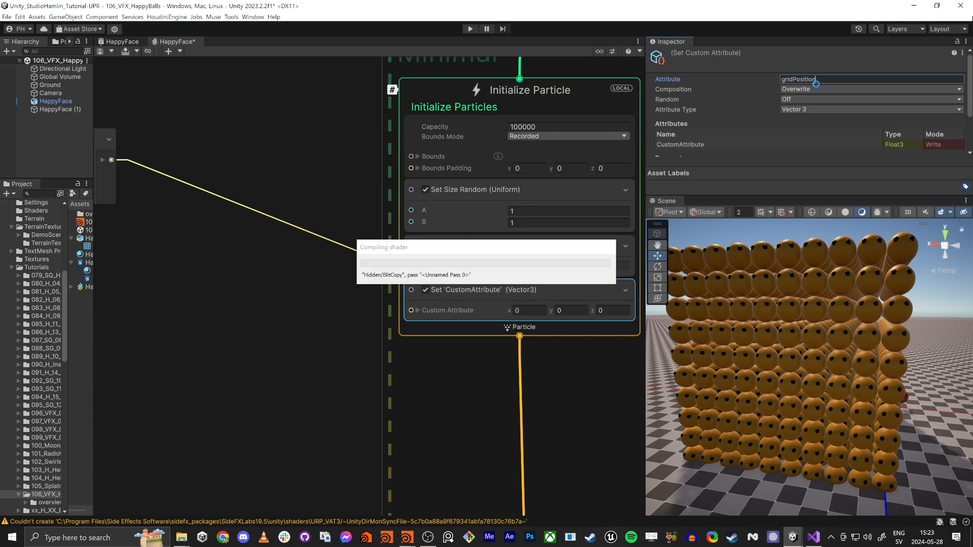
left_click(797, 82)
key("ctrl+c")
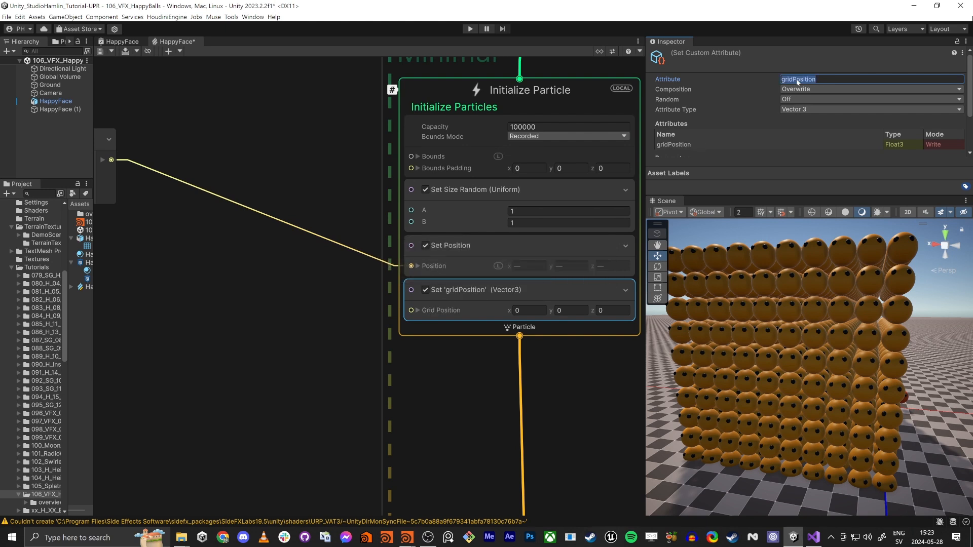
- Reroute the Vector3 node's output from the Set Position block to the Grid Position input in Initialize Particle
middle_click_drag(291, 313, 291, 313)
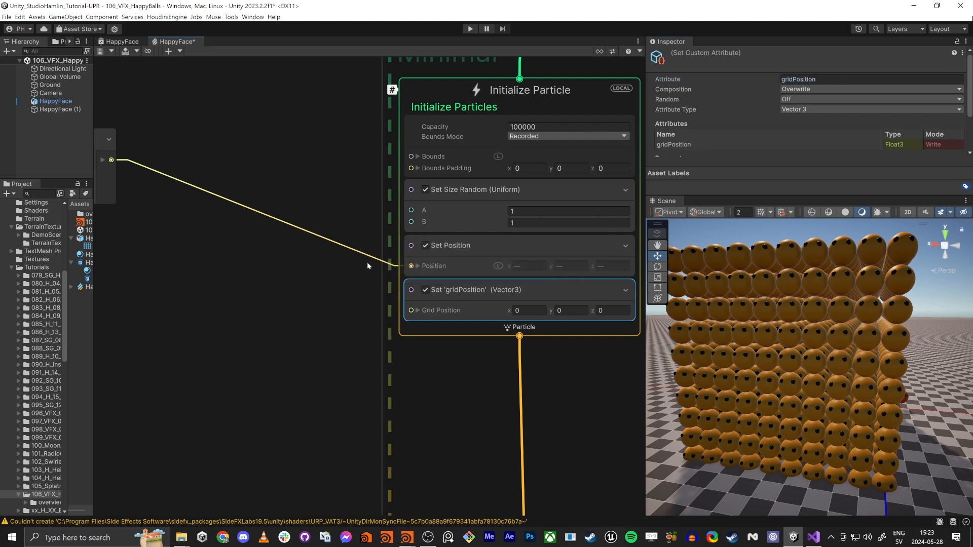
left_click_drag(381, 261, 398, 310)
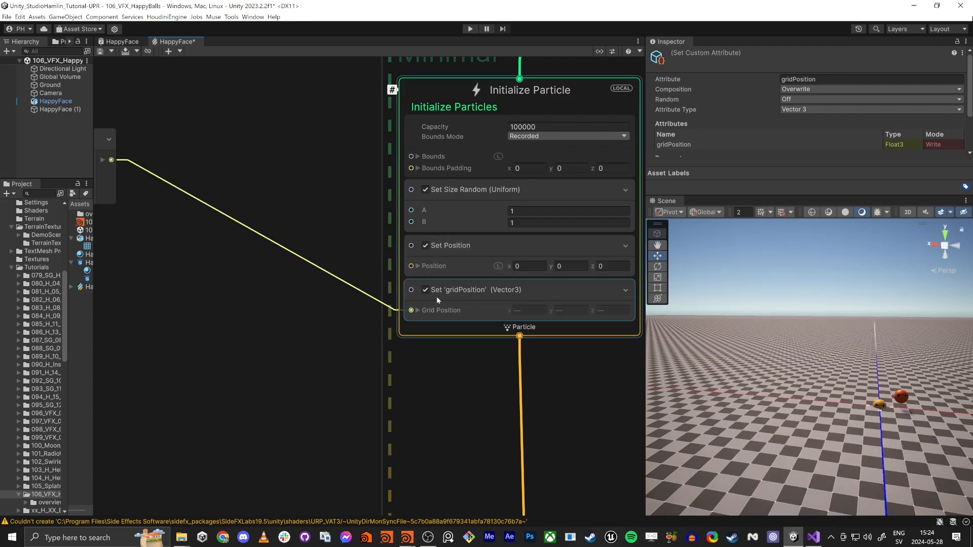
middle_click_drag(248, 242, 355, 257)
left_click_drag(220, 177, 464, 276)
- Disable the Set Position block in the Initialize Particle context
scroll(464, 275, "down", 3)
middle_click_drag(350, 383, 329, 264)
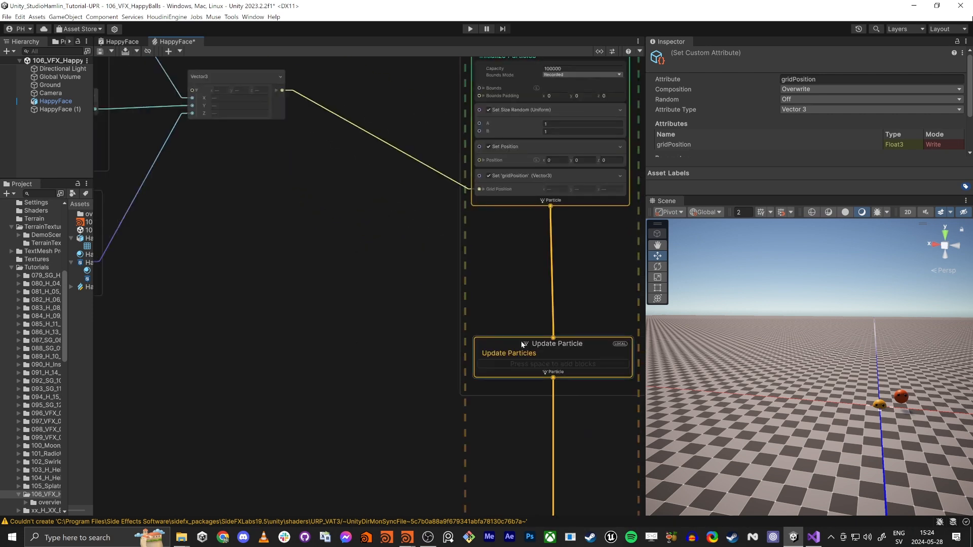
left_click(489, 146)
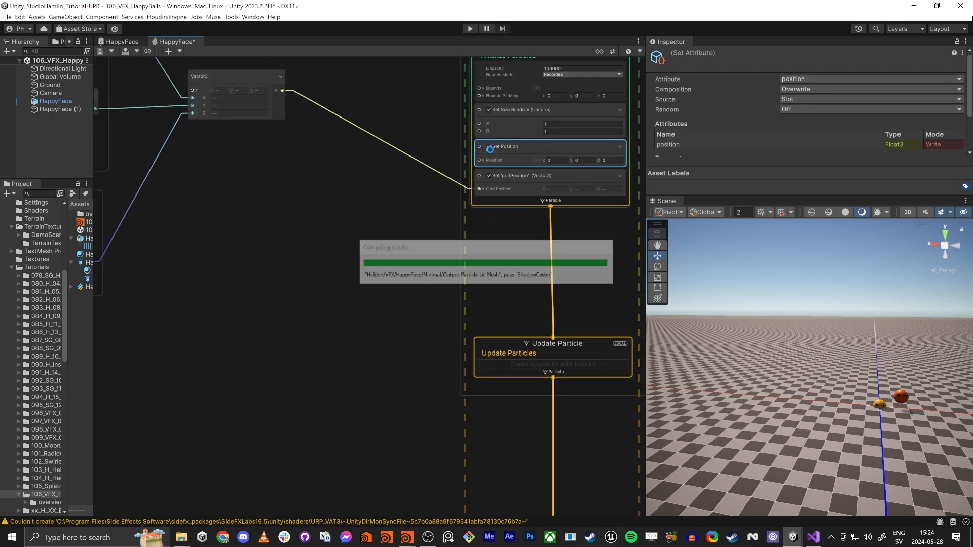
- Add a Set Position block to the Update Particle context
middle_click_drag(378, 253, 463, 288)
middle_click_drag(293, 163, 246, 157)
scroll(245, 157, "down", 1)
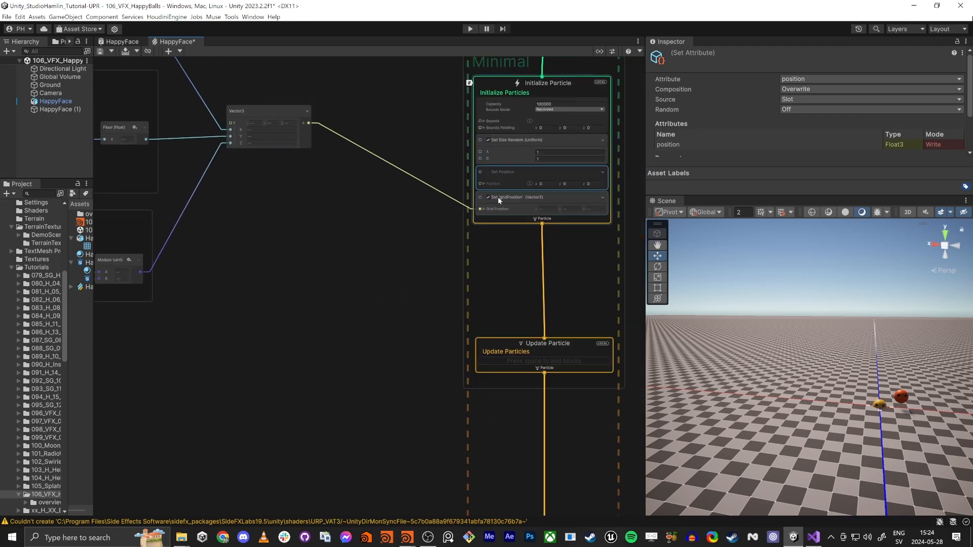
scroll(511, 202, "up", 7)
scroll(504, 190, "down", 3)
middle_click_drag(410, 295, 406, 215)
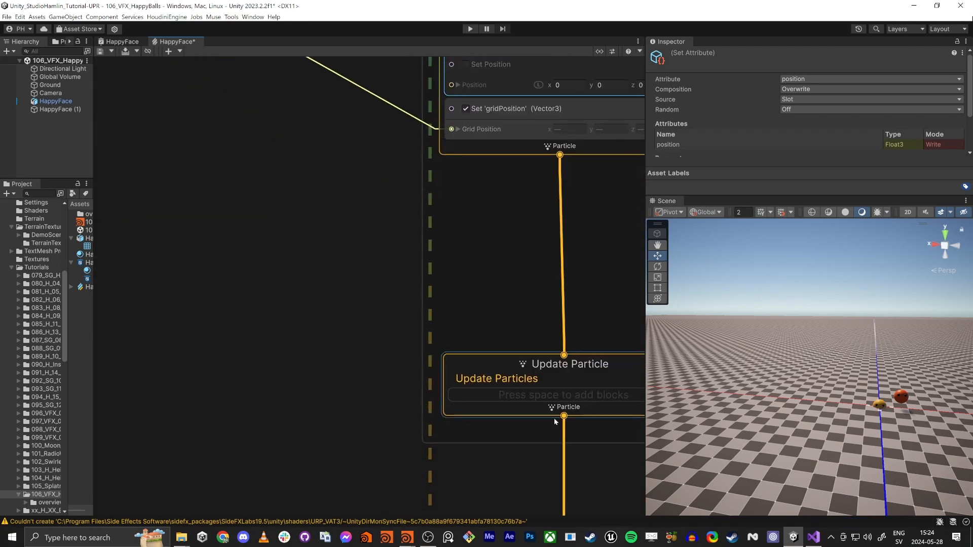
left_click(561, 363)
key("space")
type("set pos")
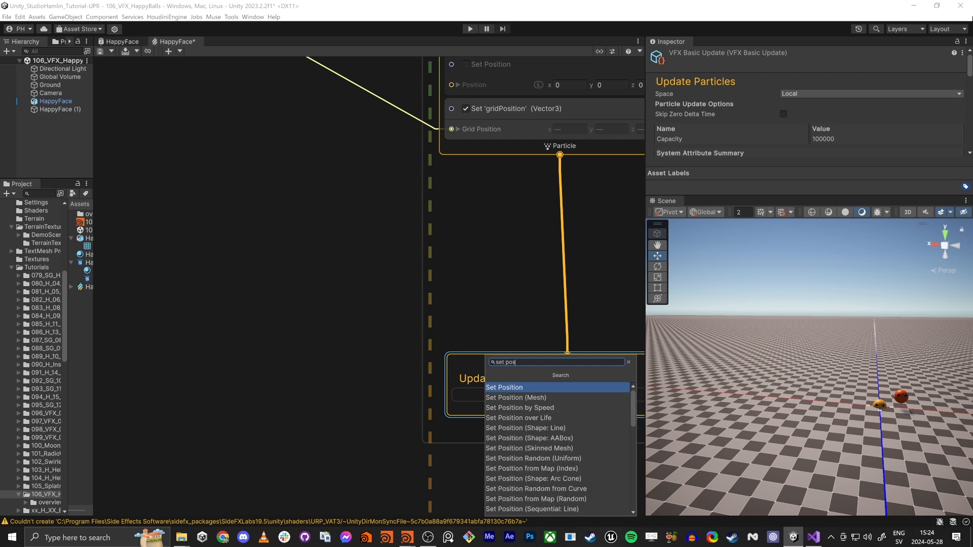
key("Return")
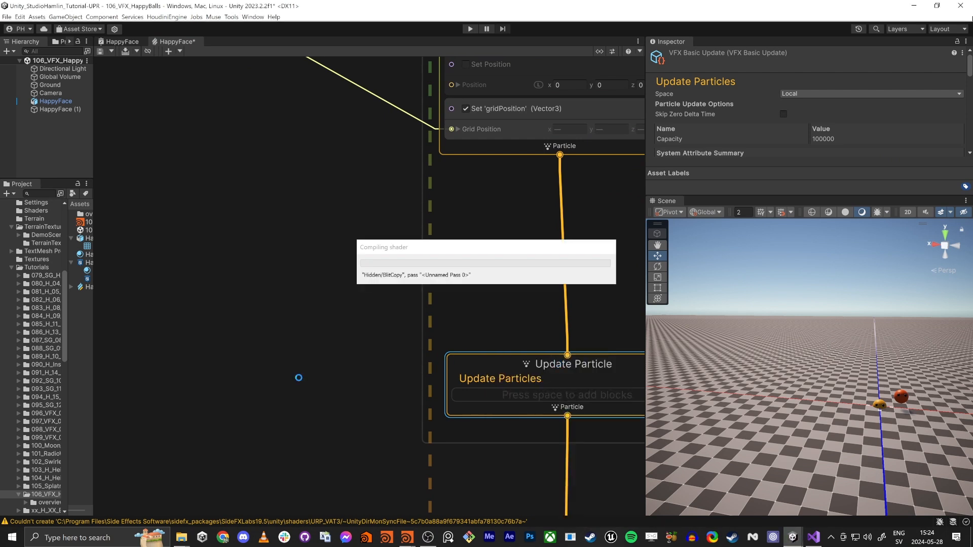
- Create a Get Custom Attribute node in the empty graph area beside Update Particle
middle_click_drag(293, 424, 358, 337)
scroll(290, 349, "down", 2)
left_click(237, 314)
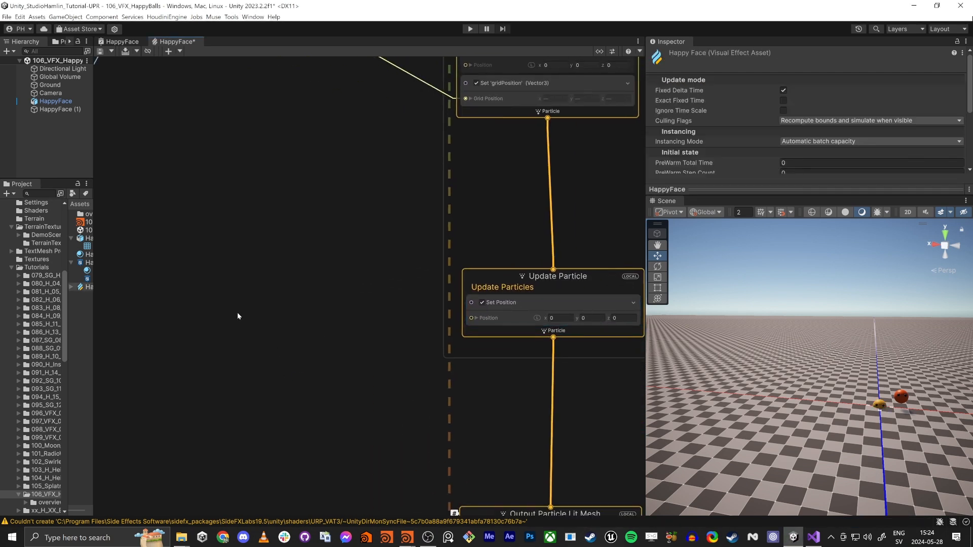
key("space")
type("get cust")
key("Return")
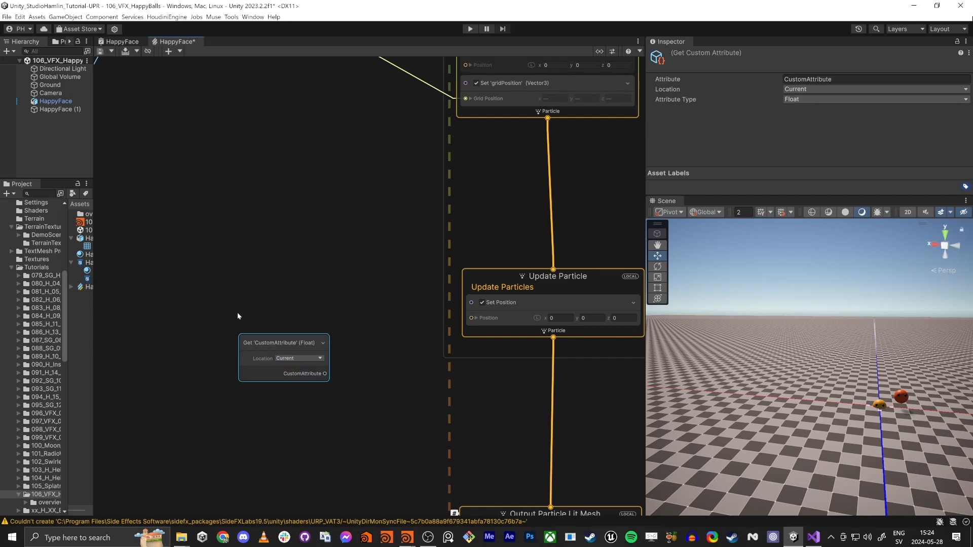
- Set the Get Custom Attribute node's type to Vector 3 and its attribute name to gridPosition
left_click(799, 101)
left_click(799, 133)
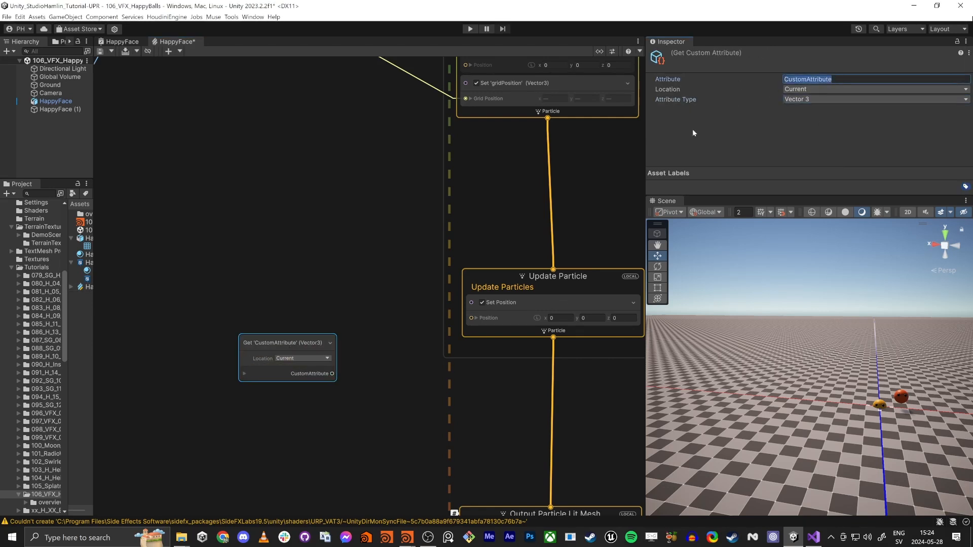
key("ctrl+v")
key("Return")
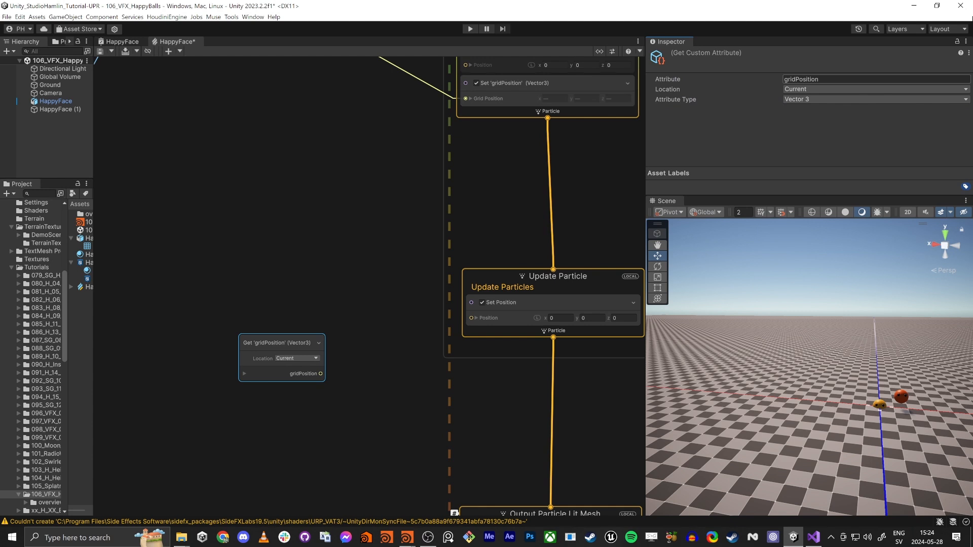
left_click_drag(811, 80, 784, 81)
left_click(240, 277)
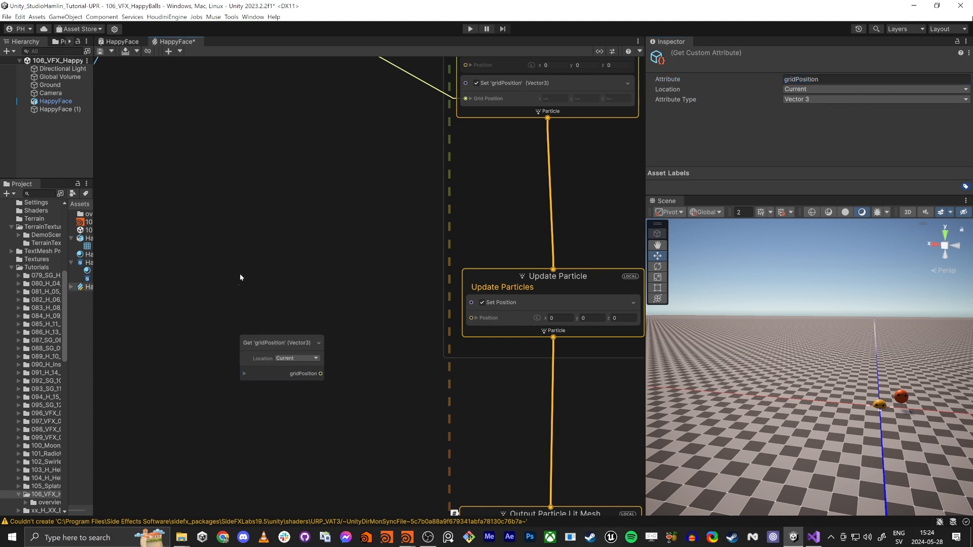
- Connect gridPosition to the Position input of Update Particle's Set Position block, then align the node and the context
left_click_drag(281, 343, 247, 293)
left_click_drag(471, 317, 286, 324)
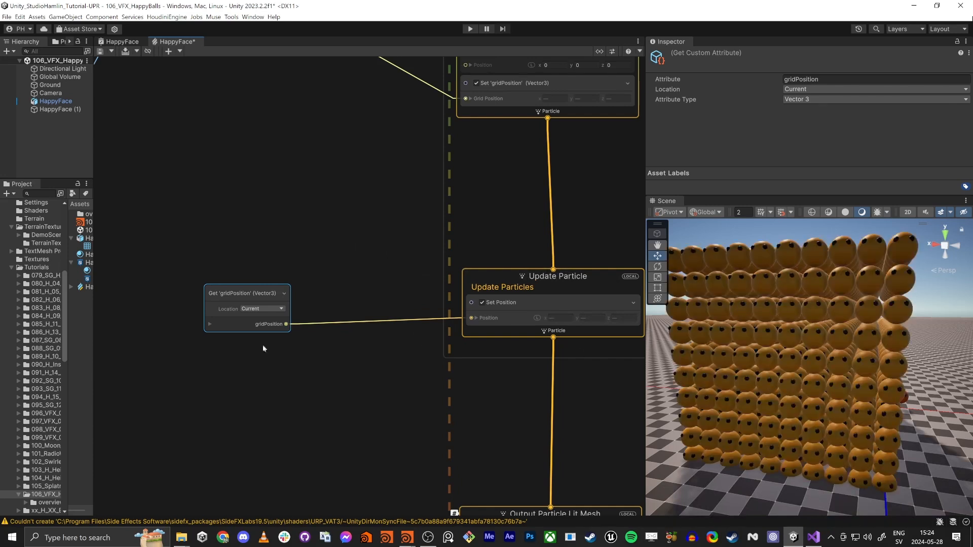
left_click_drag(243, 289, 189, 283)
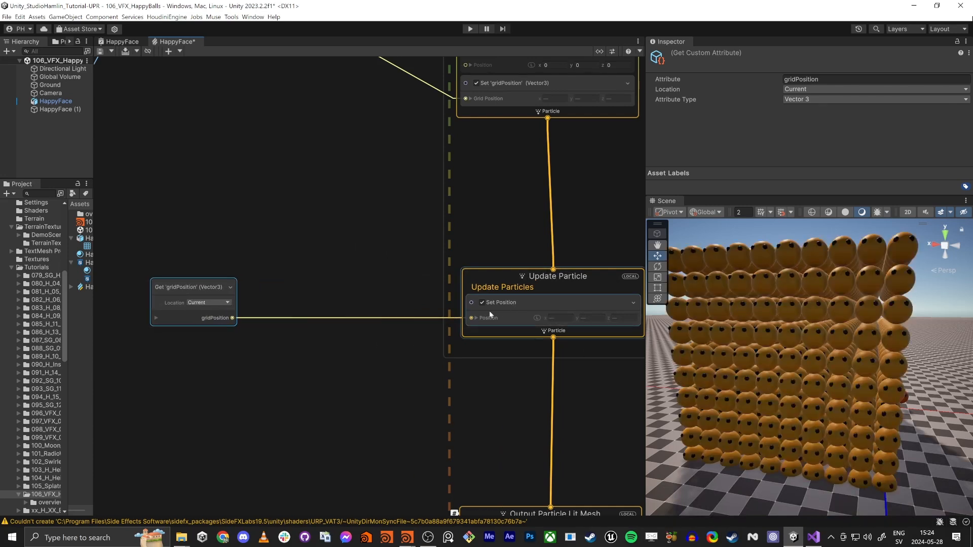
left_click_drag(504, 302, 477, 311)
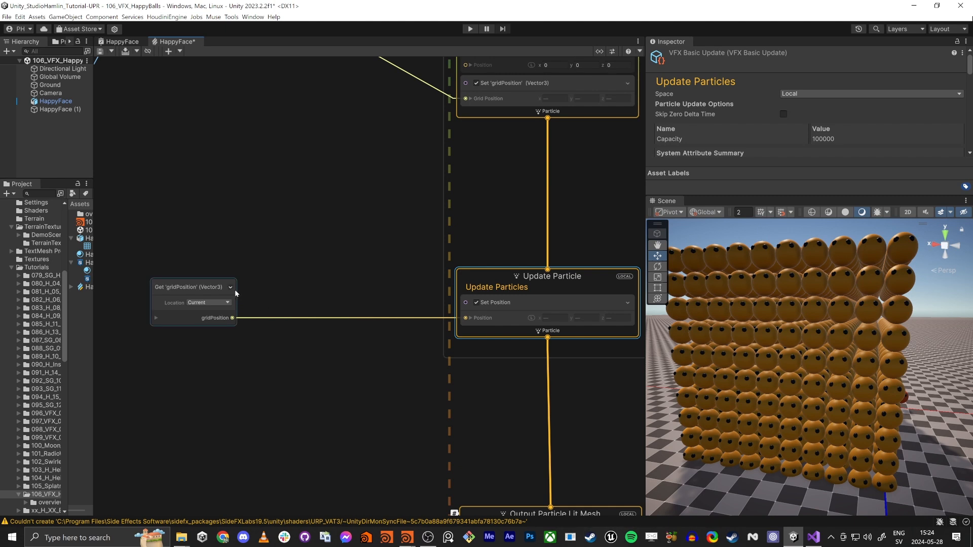
- Move the Get gridPosition node farther away from Update Particle to make room for more nodes between them
middle_click_drag(404, 166, 378, 290)
middle_click_drag(298, 258, 272, 352)
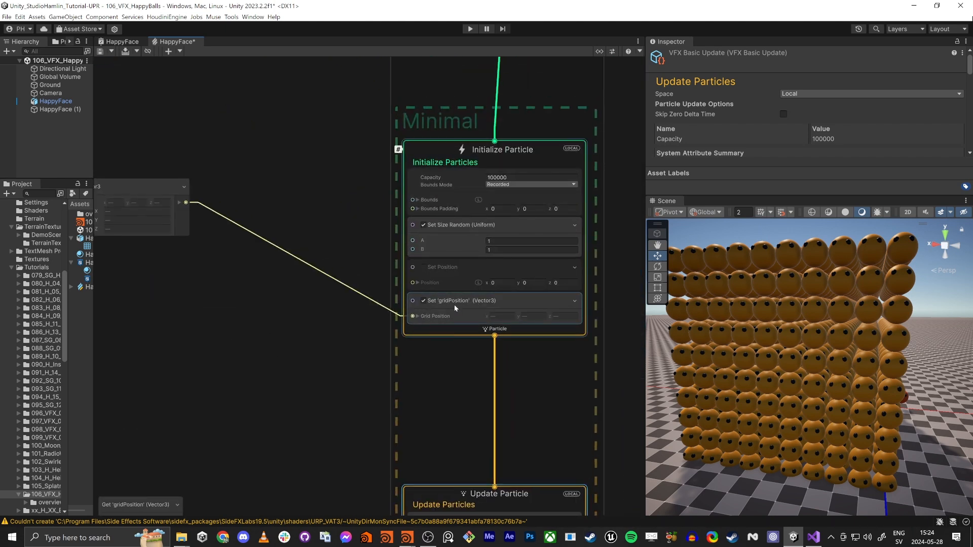
middle_click_drag(236, 402, 290, 182)
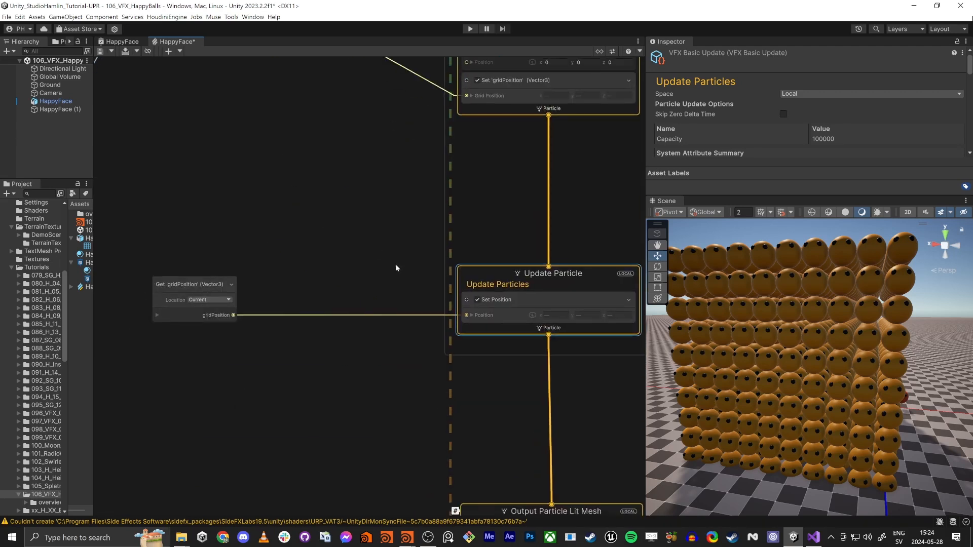
left_click(491, 304)
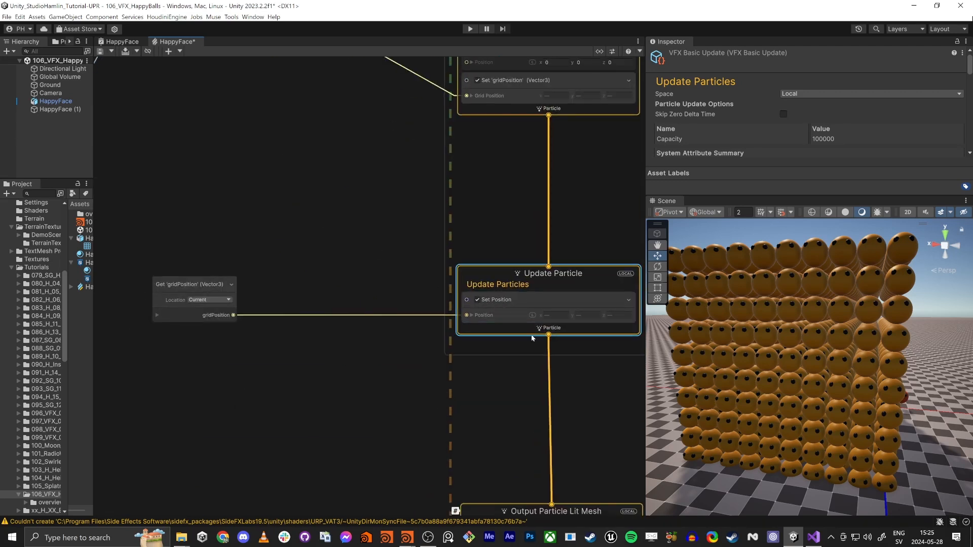
middle_click_drag(248, 372, 393, 342)
left_click(320, 252)
left_click_drag(320, 251, 173, 251)
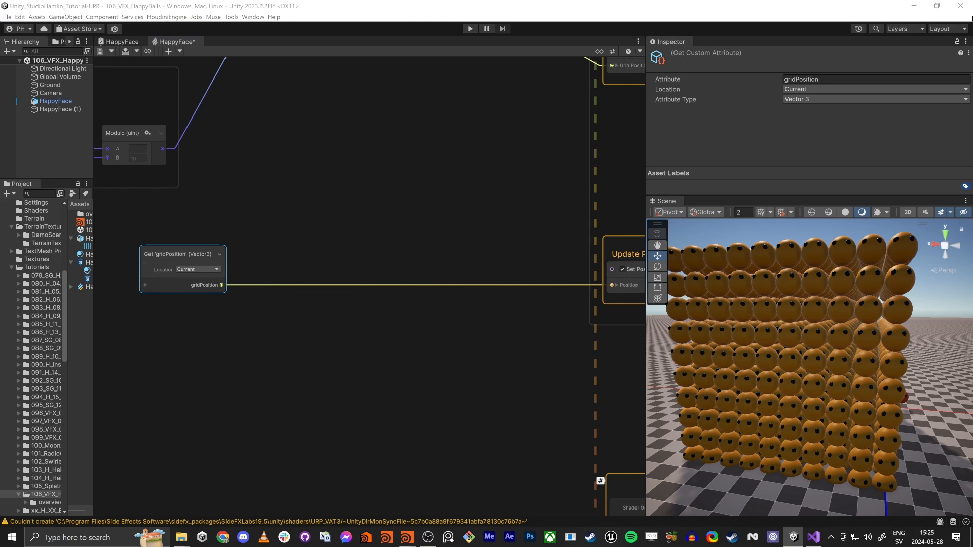
- Insert an Add node between gridPosition and Update Particle's Position input, wiring gridPosition into A and lining it up
left_click(400, 339)
key("space")
type("add")
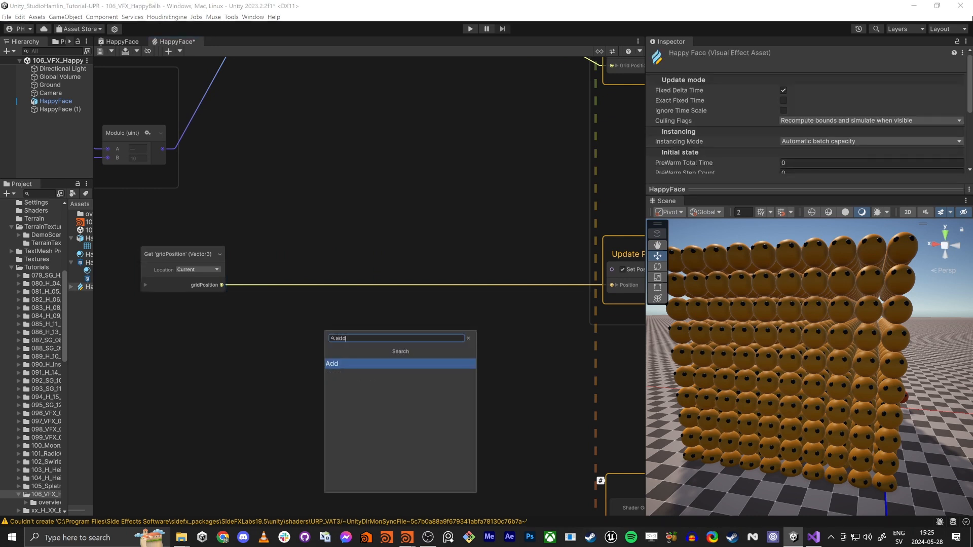
key("Return")
left_click_drag(222, 285, 408, 384)
left_click_drag(588, 290, 581, 285)
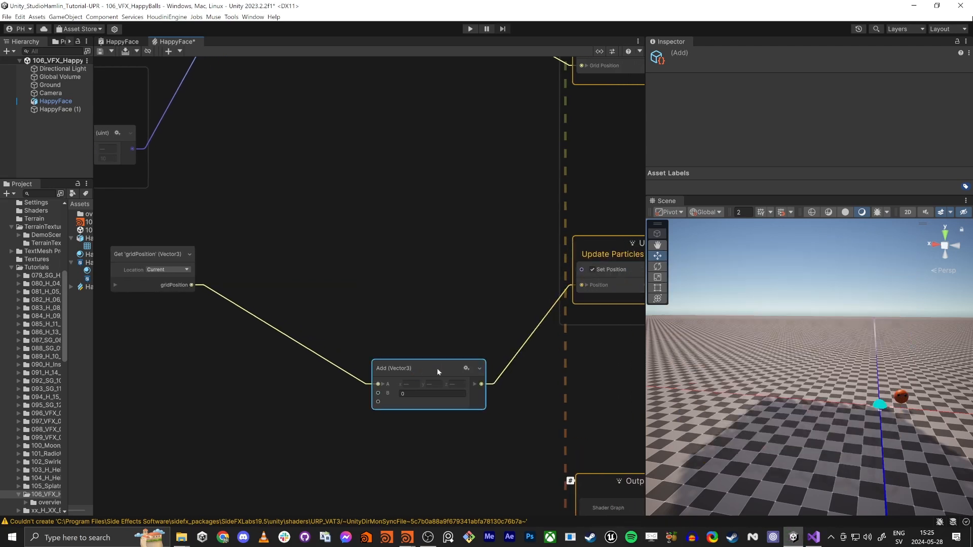
left_click_drag(437, 367, 442, 283)
- Create a Value Noise 3D node and place it below the link between gridPosition and the Add node
left_click(318, 381)
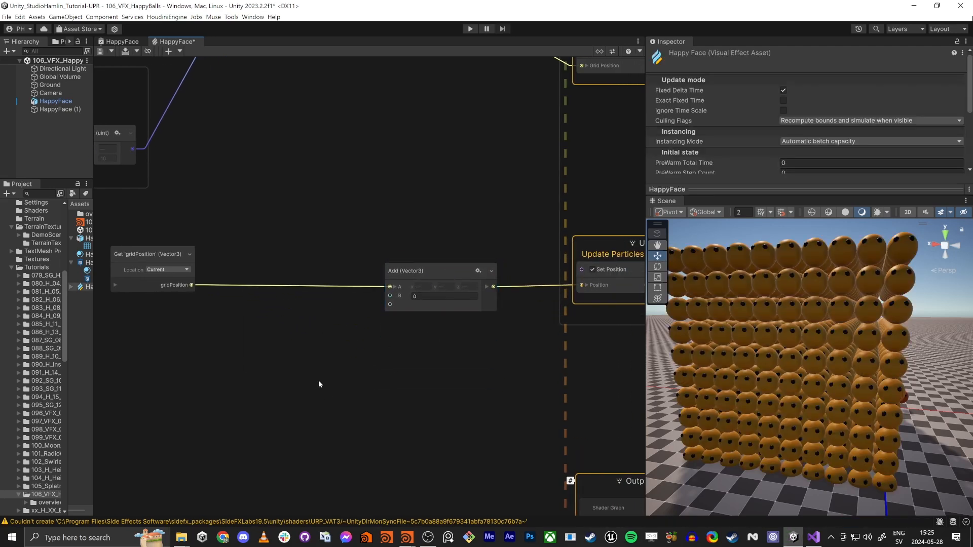
key("space")
type("noise")
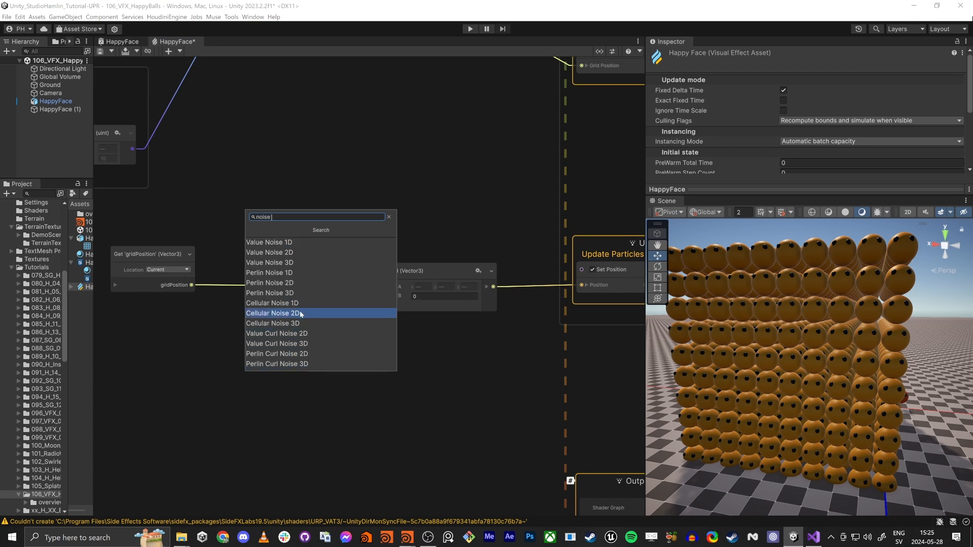
left_click(286, 262)
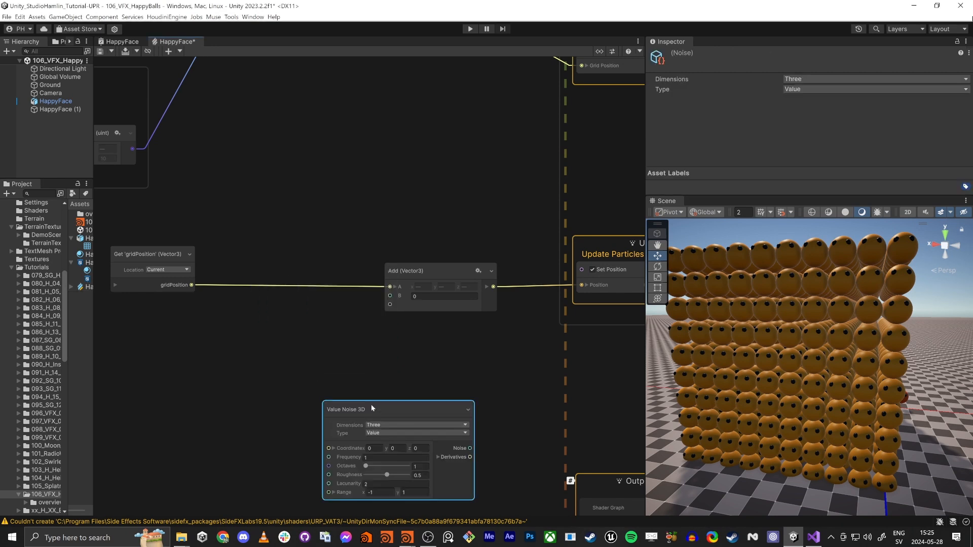
left_click_drag(371, 408, 262, 373)
middle_click_drag(218, 333, 368, 318)
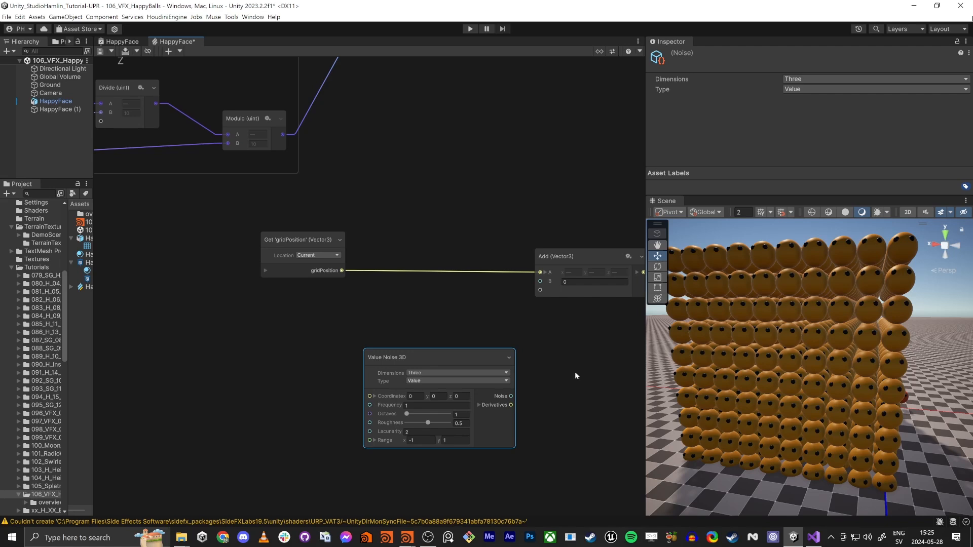
- Wire gridPosition into Value Noise 3D's Coordinate input and its Derivatives output into the Add node's B, moving Get gridPosition farther away
left_click_drag(306, 236, 234, 237)
left_click_drag(268, 271, 369, 396)
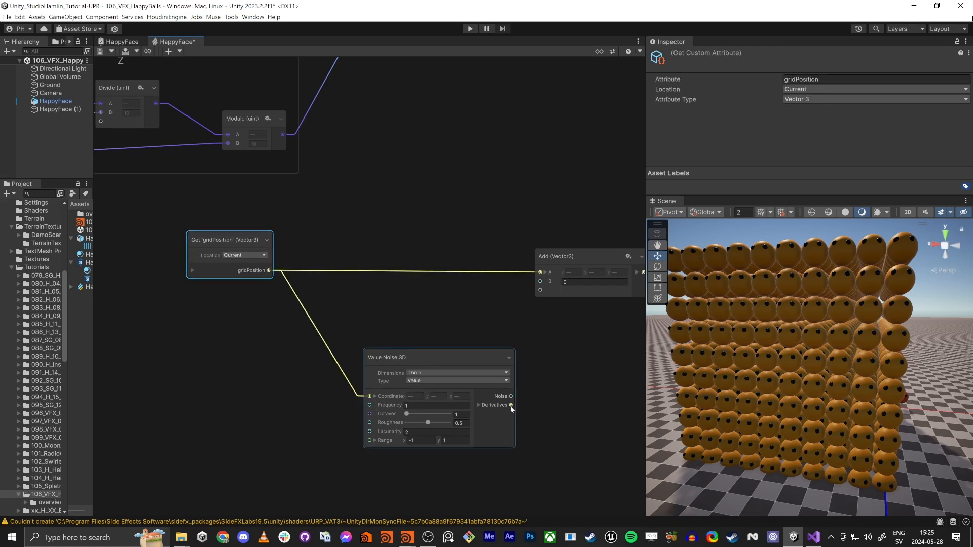
scroll(496, 408, "up", 5)
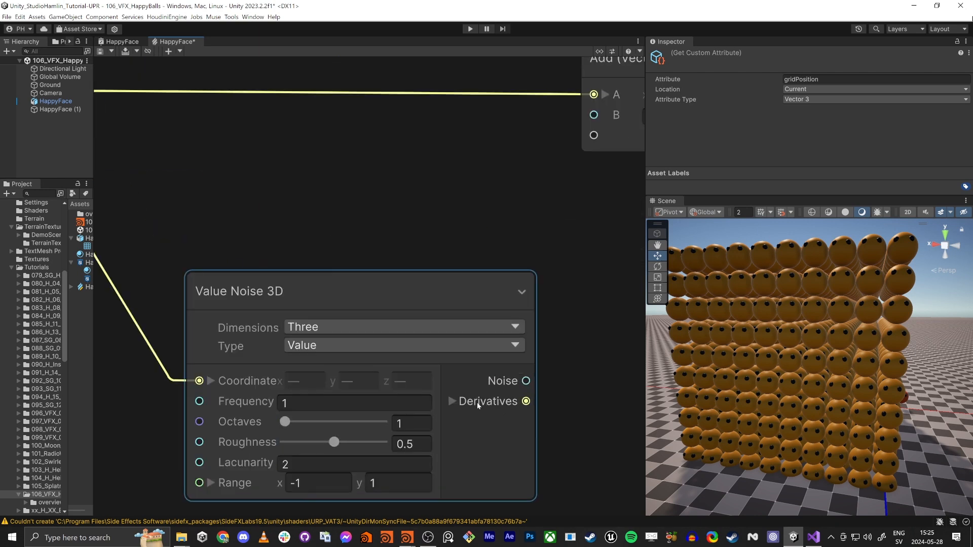
scroll(508, 405, "down", 4)
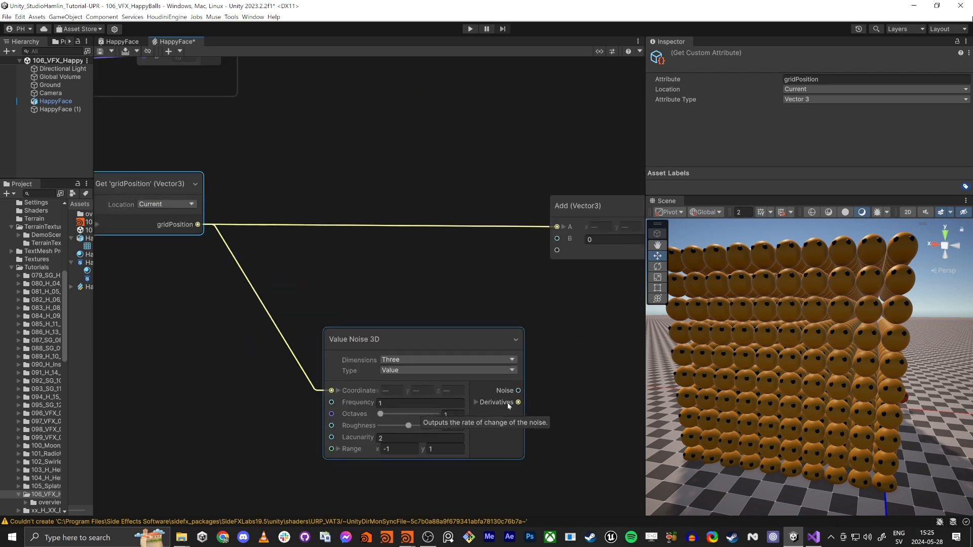
left_click_drag(519, 390, 581, 389)
left_click(567, 401)
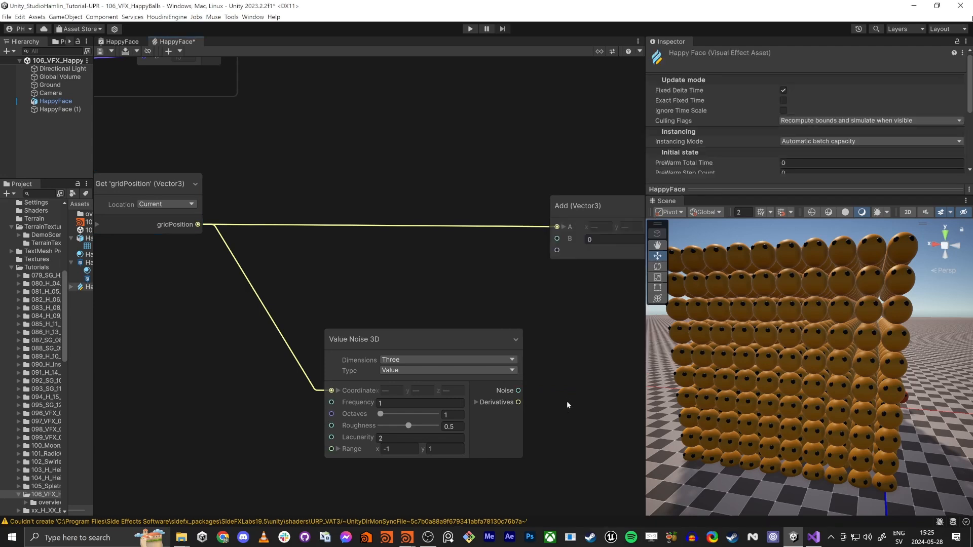
left_click(475, 403)
left_click_drag(518, 401, 555, 379)
left_click_drag(570, 325, 556, 239)
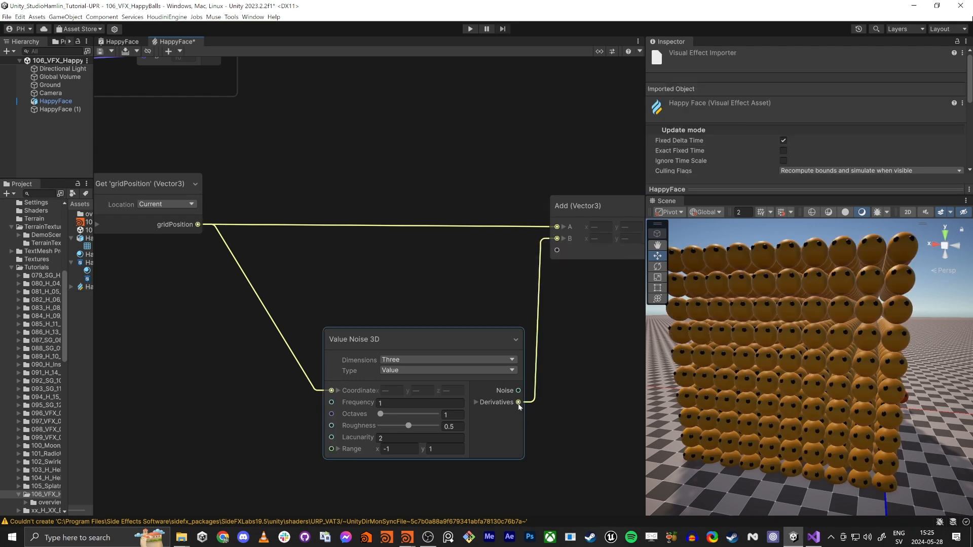
- Raise the Value Noise 3D Frequency to 1.36 and view the scattered balls from another angle
middle_click_drag(576, 306, 545, 293)
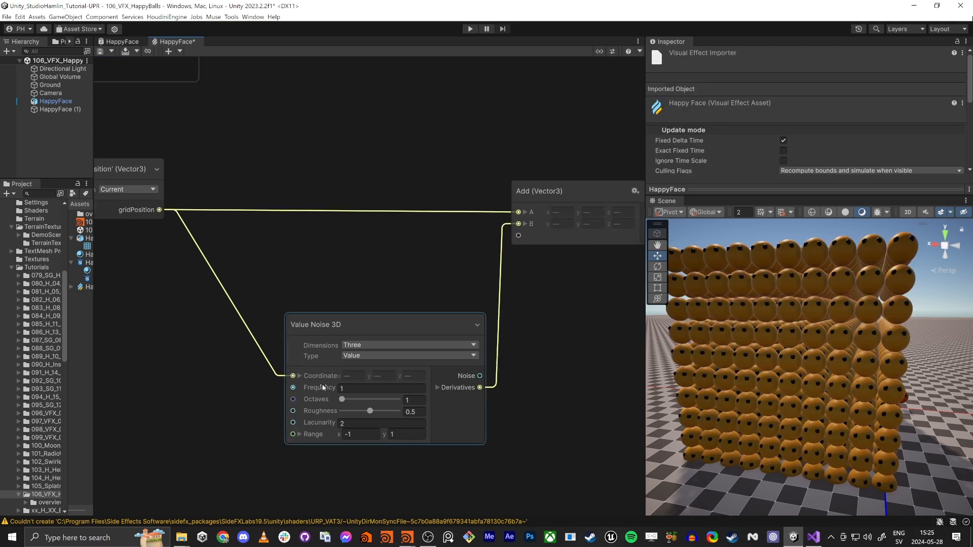
left_click_drag(317, 388, 329, 388)
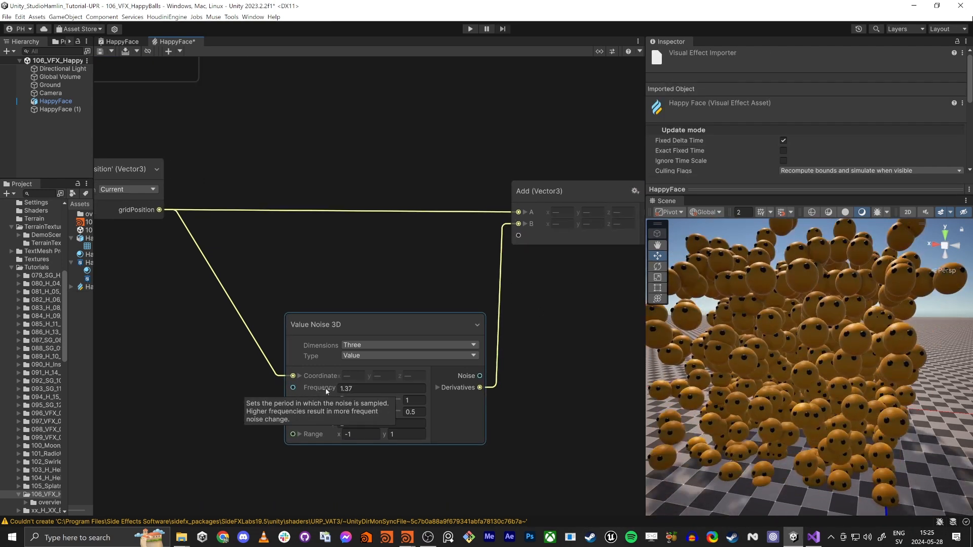
right_click_drag(765, 346, 834, 366)
key("s")
key("w")
key("w")
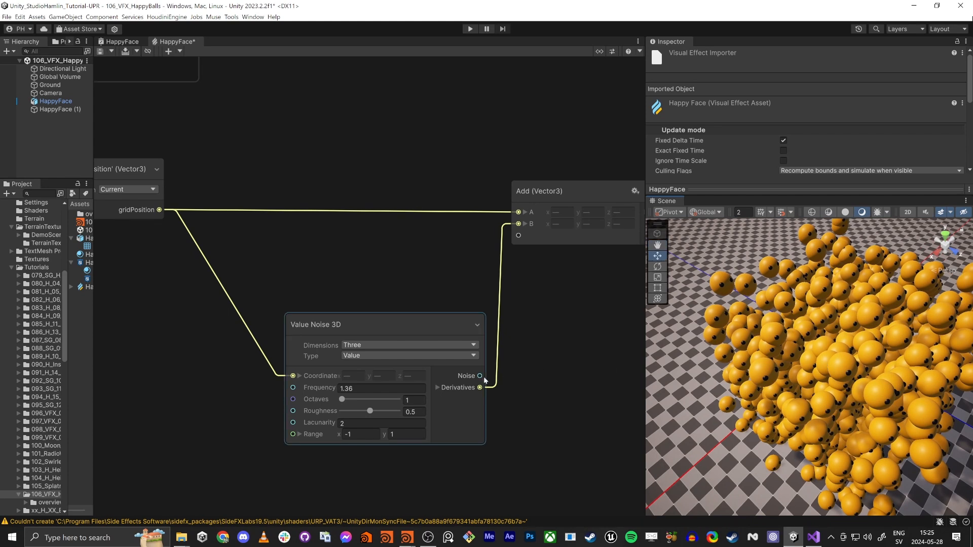
- Try feeding the Noise output instead of Derivatives into the Add node's B and inspect the ball cube
left_click_drag(480, 376, 518, 224)
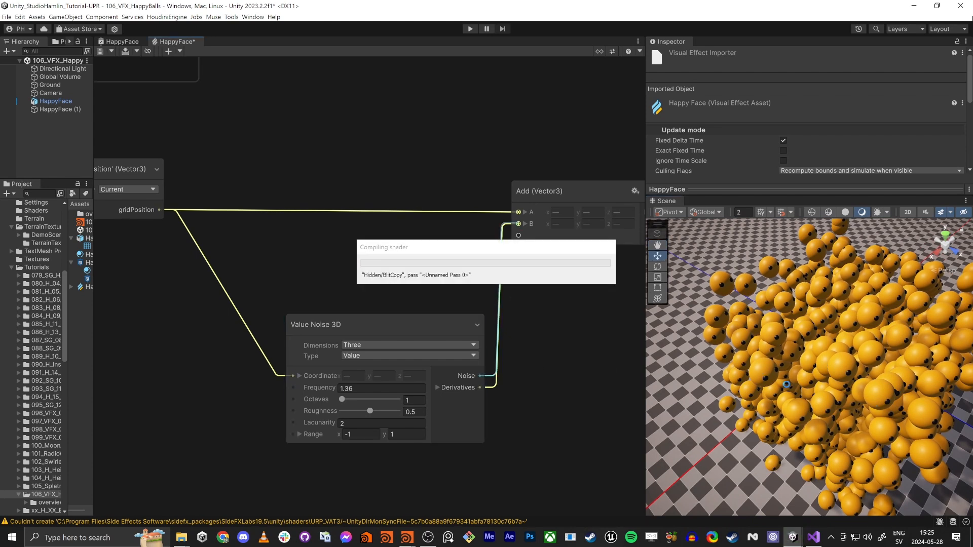
right_click_drag(768, 371, 907, 375)
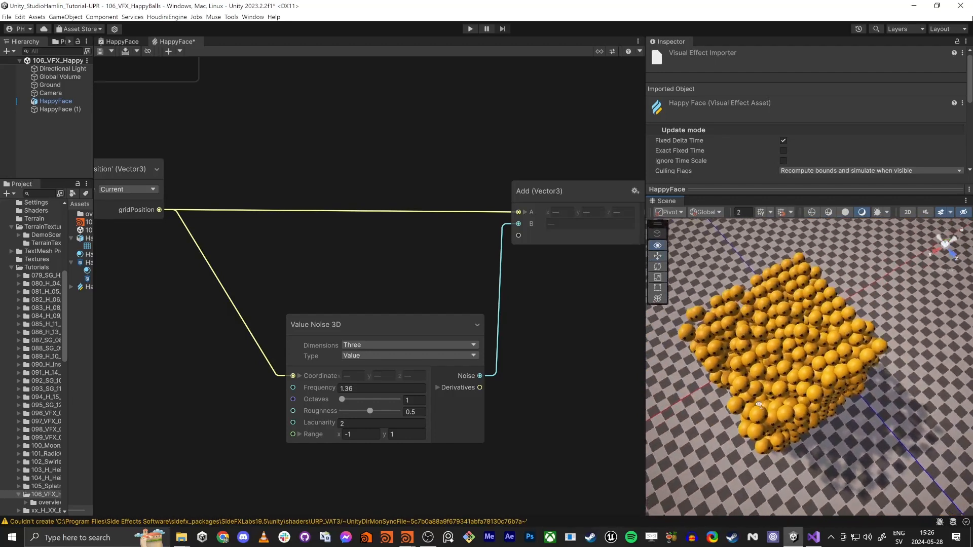
right_click_drag(758, 405, 697, 375)
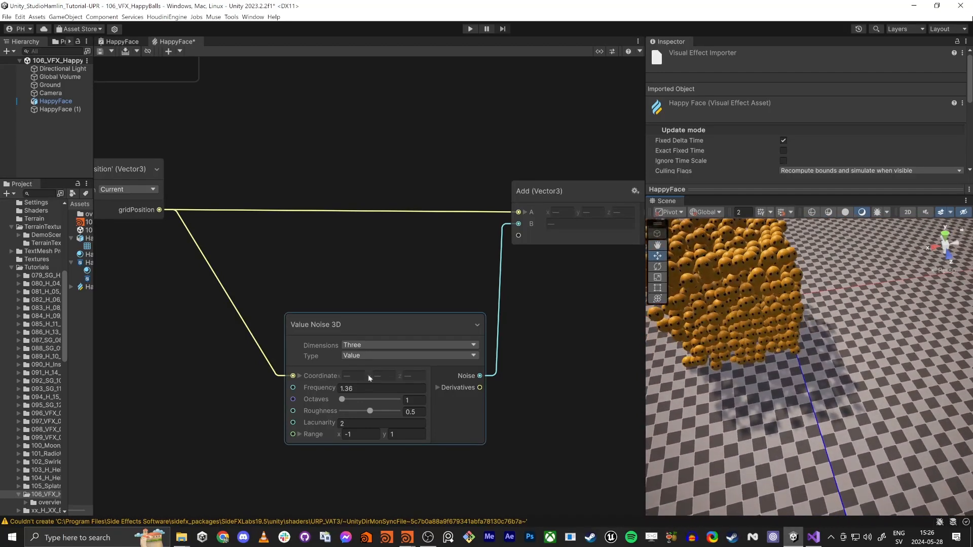
- Lower the Value Noise 3D Frequency to 0.42 and view the ball cube up close
left_click(365, 388)
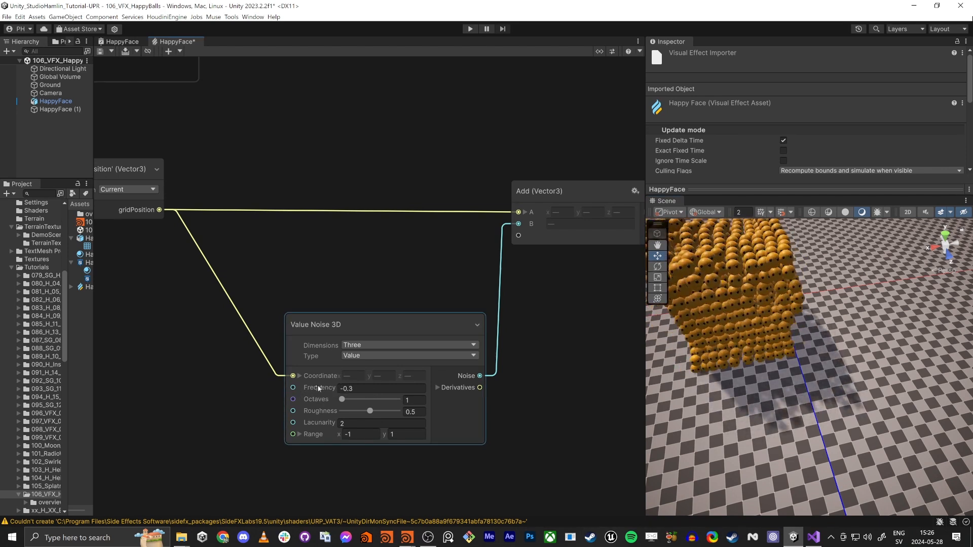
left_click_drag(331, 388, 328, 388)
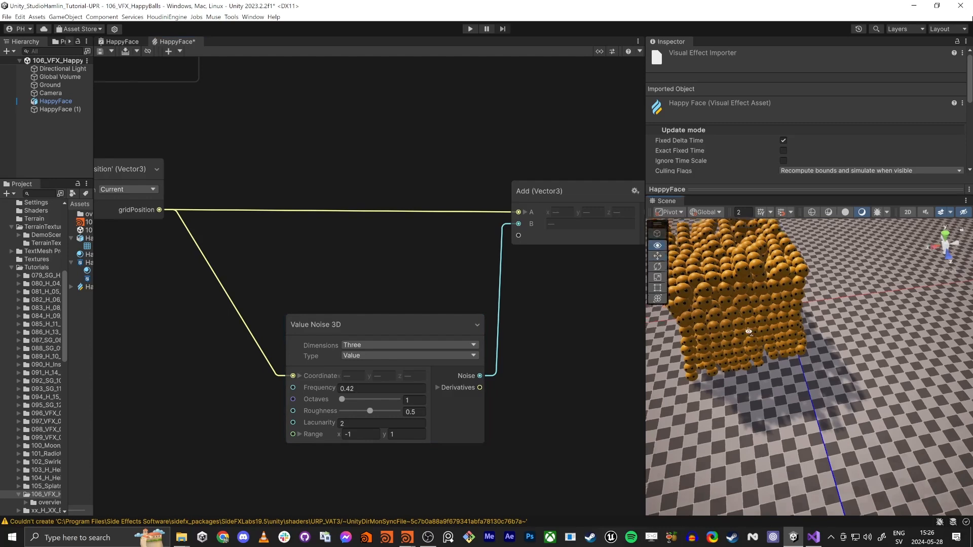
right_click_drag(749, 332, 704, 378)
key("w")
key("a")
key("s")
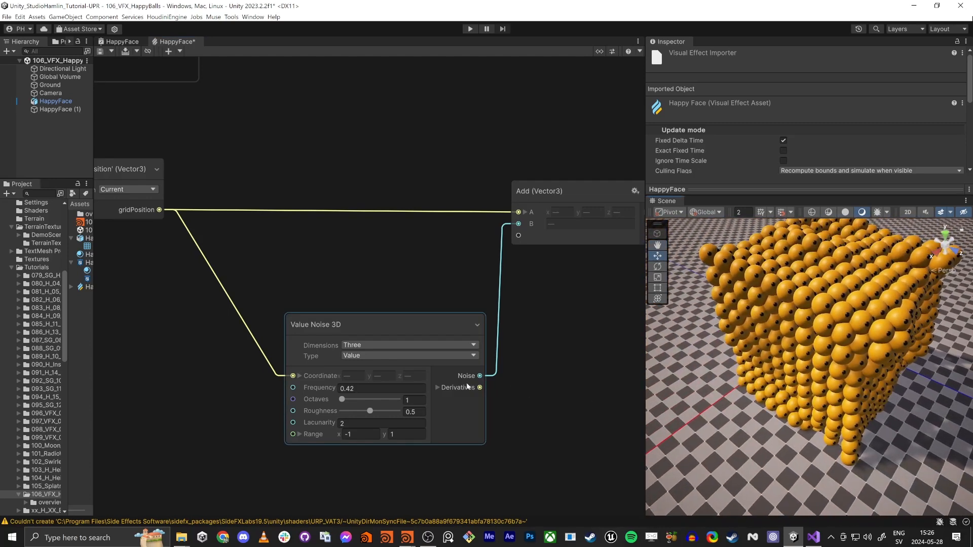
- Reconnect Value Noise 3D's Derivatives output to the Add node's B input and orbit around the balls
left_click_drag(479, 387, 504, 378)
left_click_drag(516, 258, 516, 268)
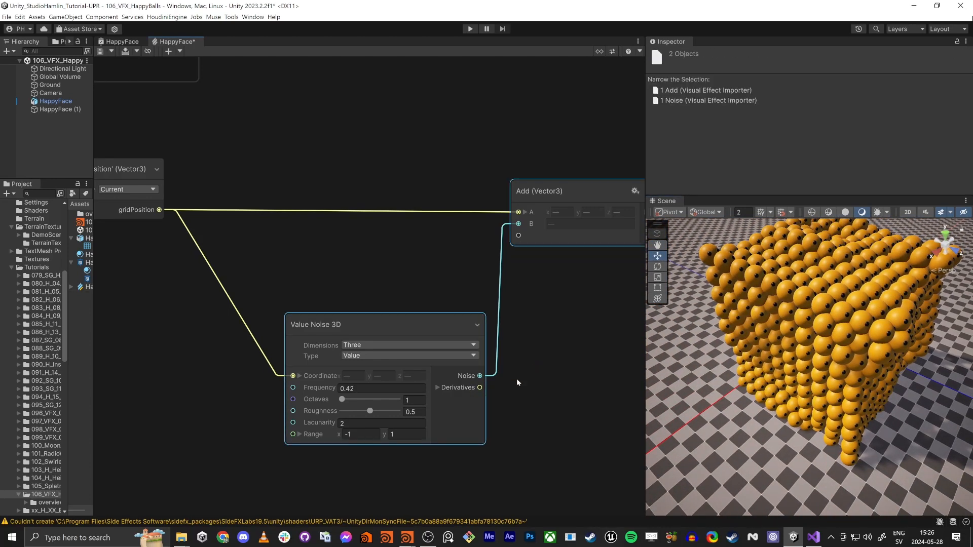
left_click(515, 379)
mouse_move(479, 388)
left_mouse_down()
mouse_move(517, 289)
mouse_move(519, 224)
left_mouse_up()
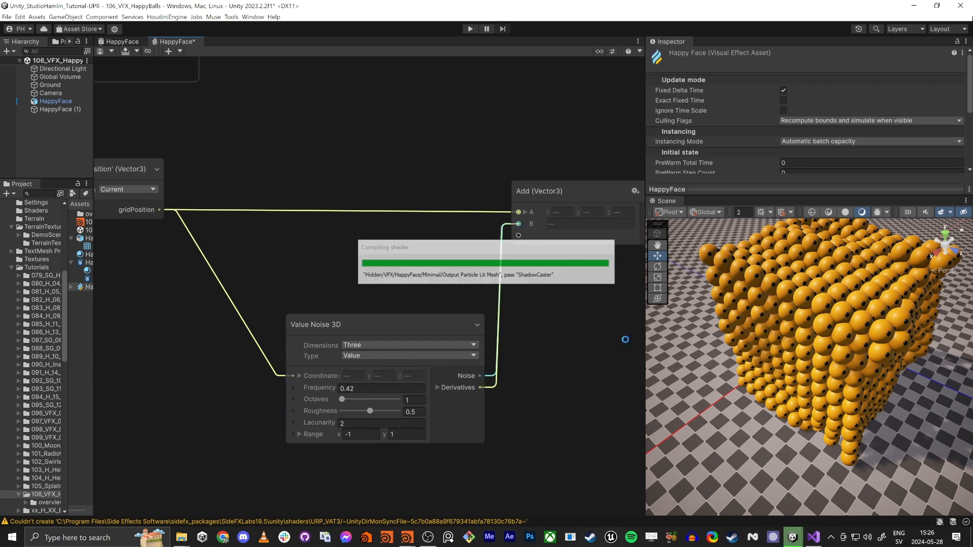
left_click_drag(841, 365, 788, 374, "alt")
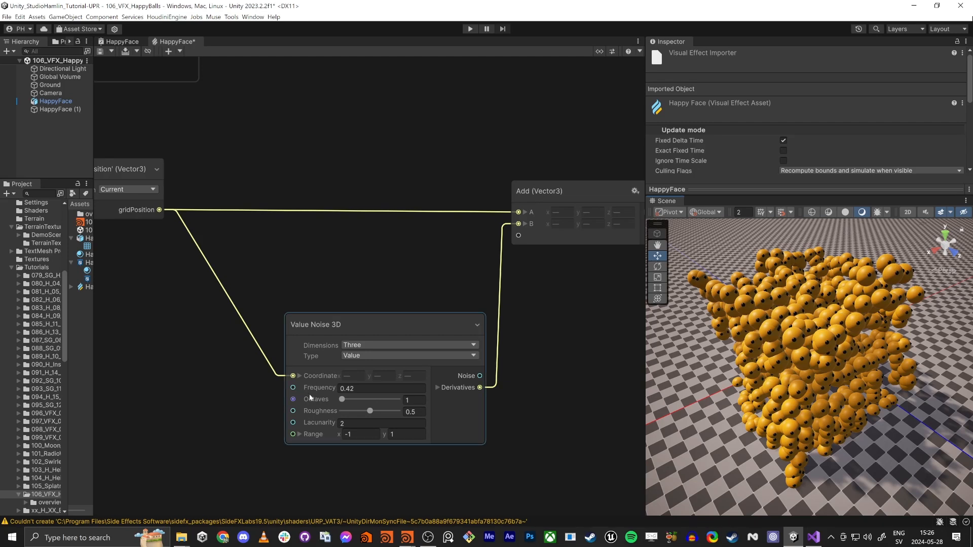
- Insert a second Add node between gridPosition and Value Noise 3D's Coordinate input, using its A input, and align it with the noise node
middle_click_drag(237, 409, 339, 355)
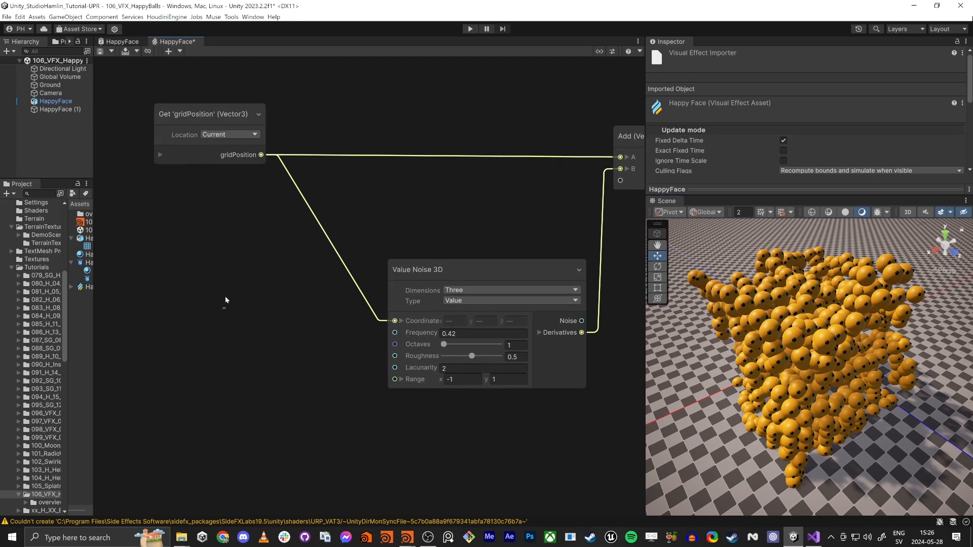
key("space")
type("add")
key("Return")
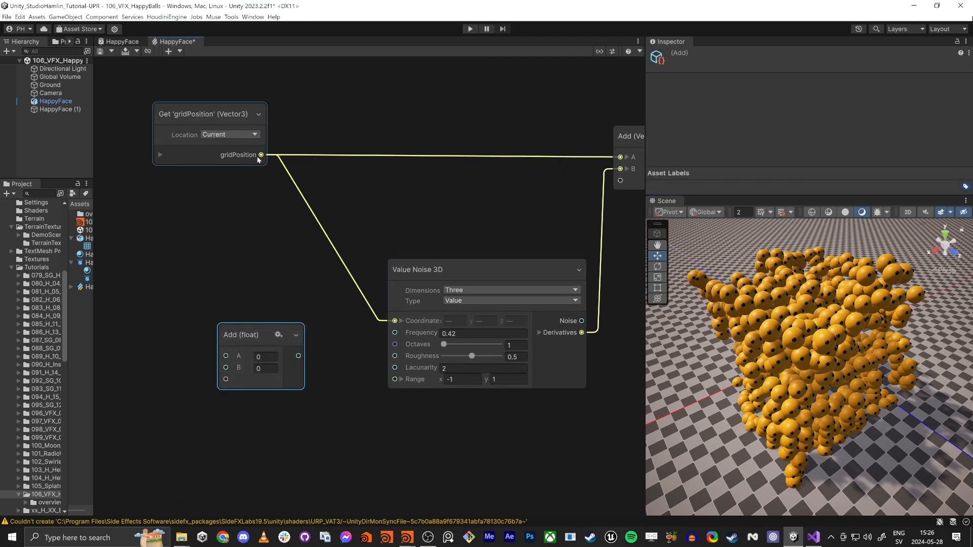
left_click_drag(258, 155, 226, 355)
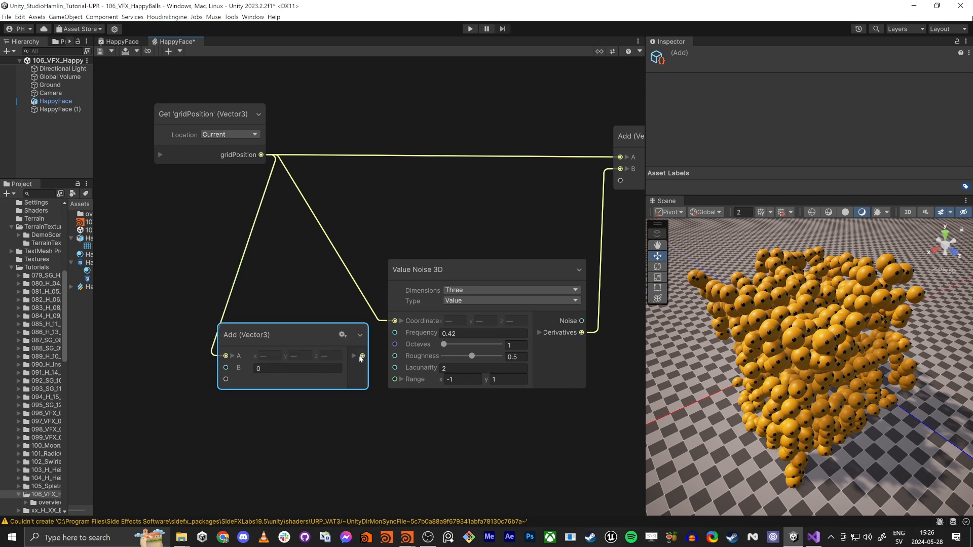
left_click_drag(361, 356, 394, 321)
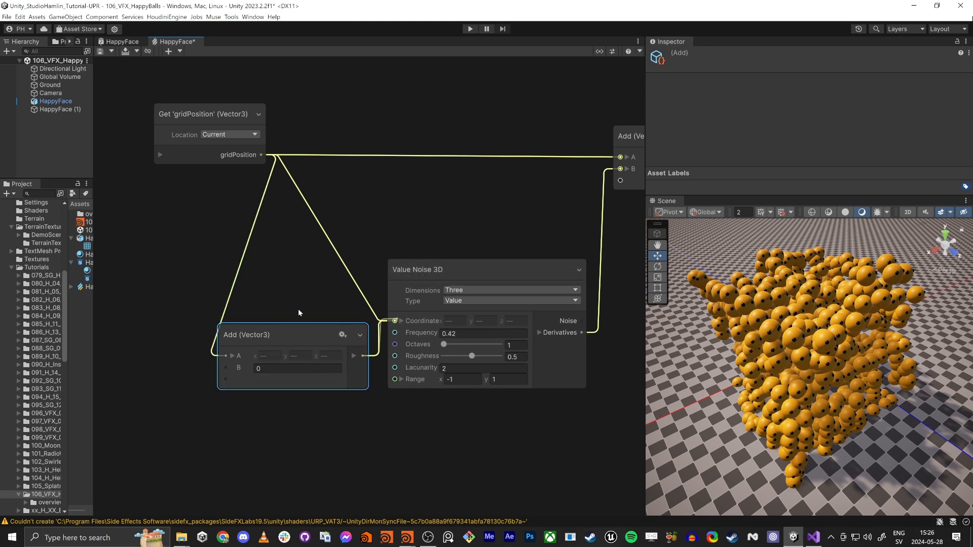
left_click_drag(299, 340, 299, 313)
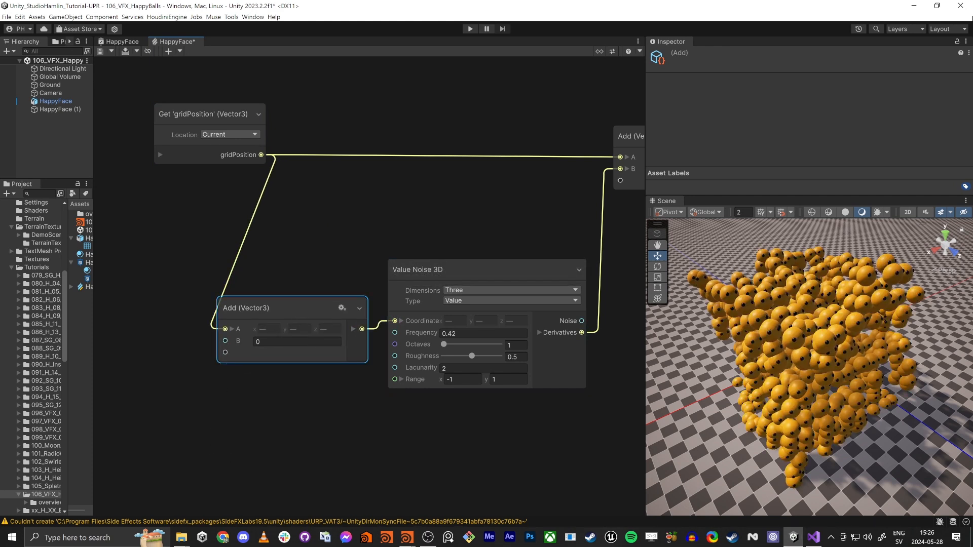
- Create a VFX Time node and place it before the new Add node, leaving a gap between them
left_click(166, 358)
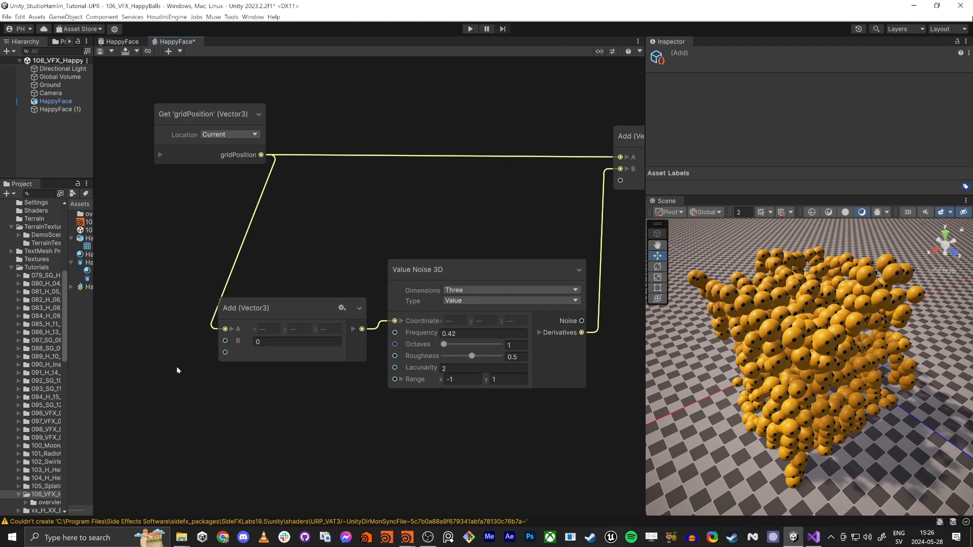
key("space")
type("vfx")
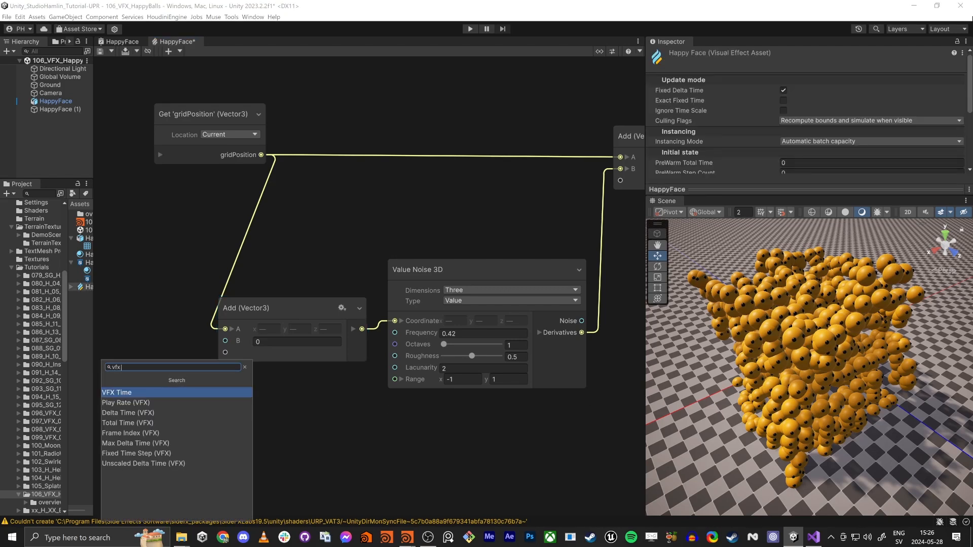
key("Return")
middle_click_drag(176, 366, 370, 365)
left_click_drag(420, 393, 208, 316)
- Add a Multiply node between VFX Time and the second Add node, wiring Total Time into A and its output into Add's B
left_click(305, 397)
key("space")
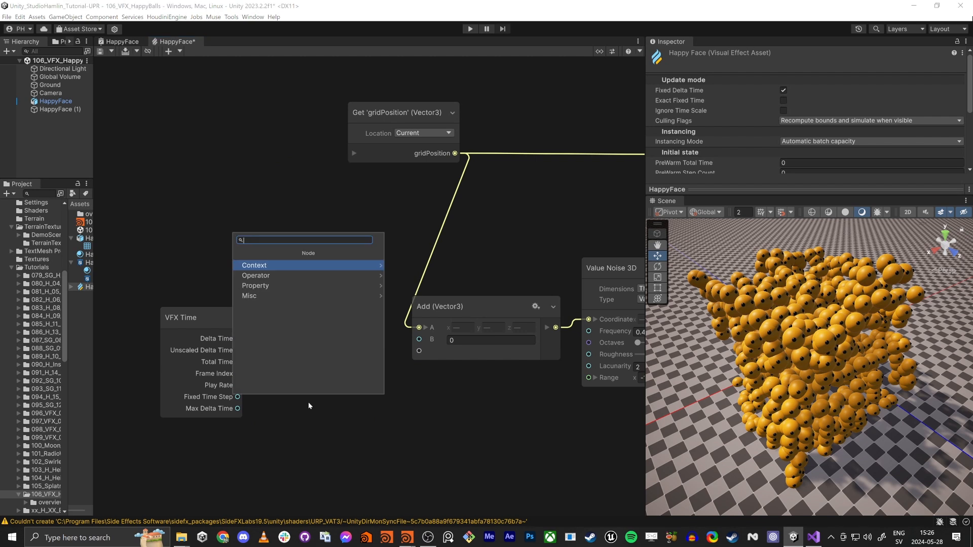
type("multiply")
key("Return")
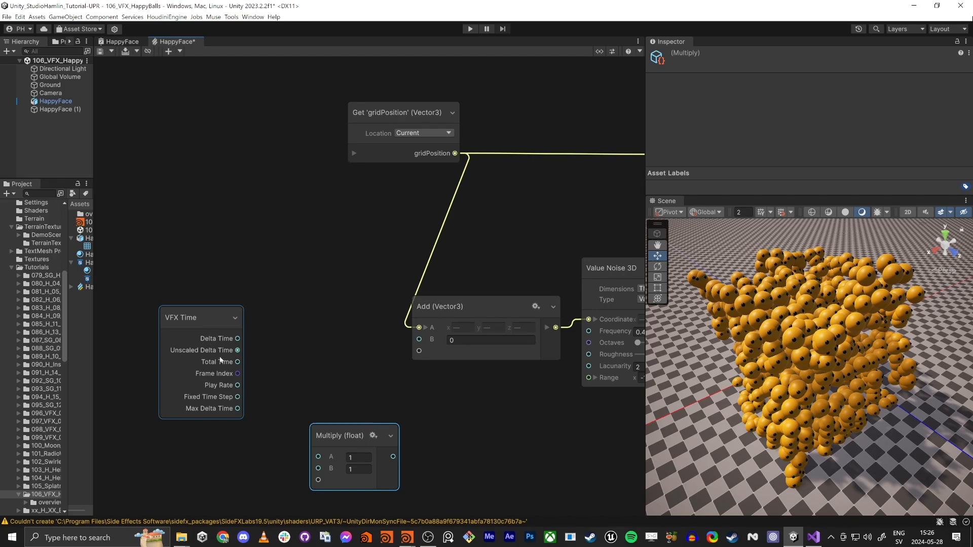
left_click_drag(237, 361, 318, 456)
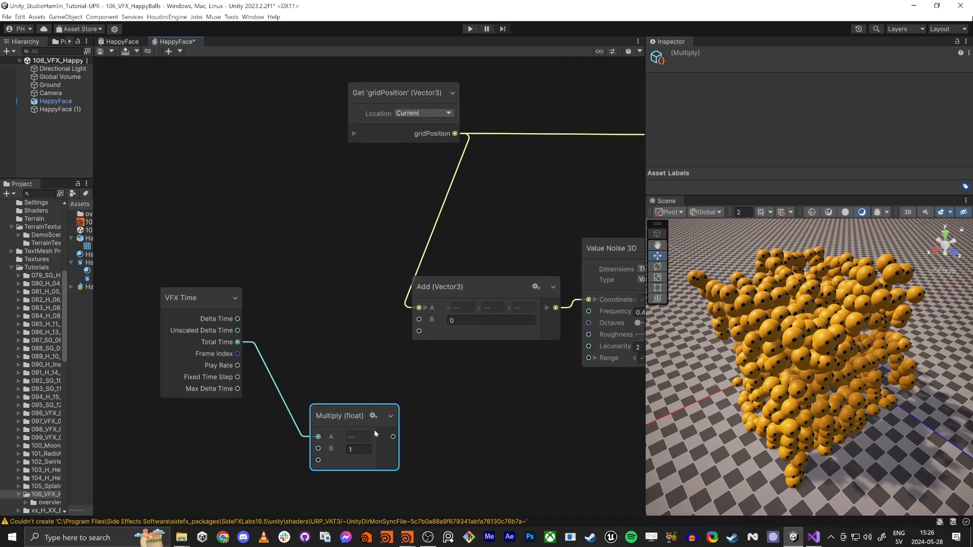
left_click_drag(394, 436, 418, 319)
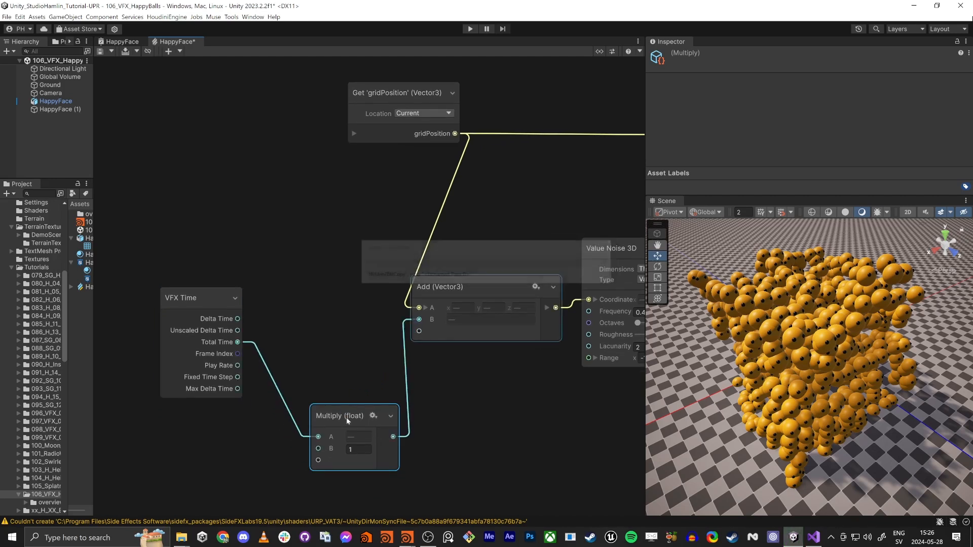
left_click_drag(343, 410, 315, 310)
- Try lower and higher Frequency values on Value Noise 3D, such as 0.2 and 2.28, while watching the animated balls
right_click_drag(795, 401, 721, 327)
middle_click_drag(552, 373, 374, 391)
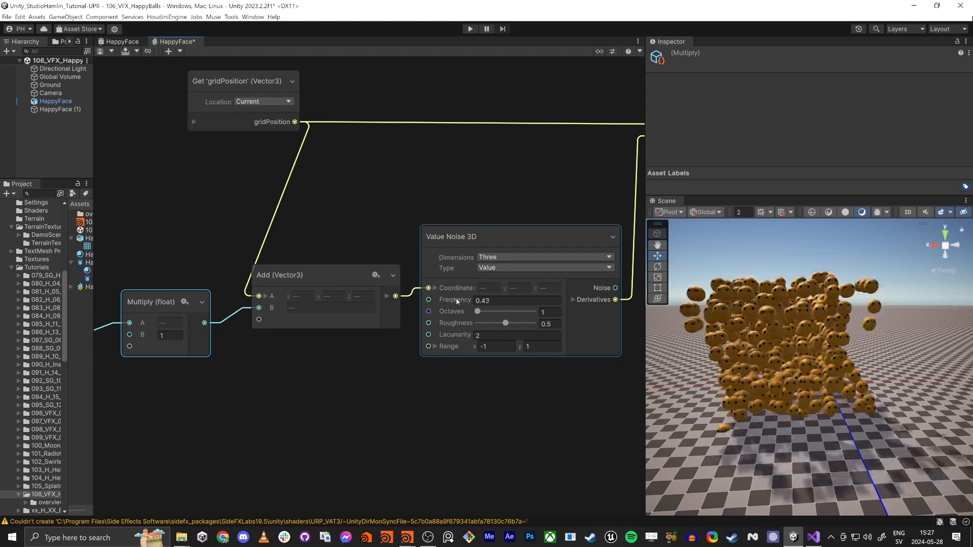
mouse_move(452, 300)
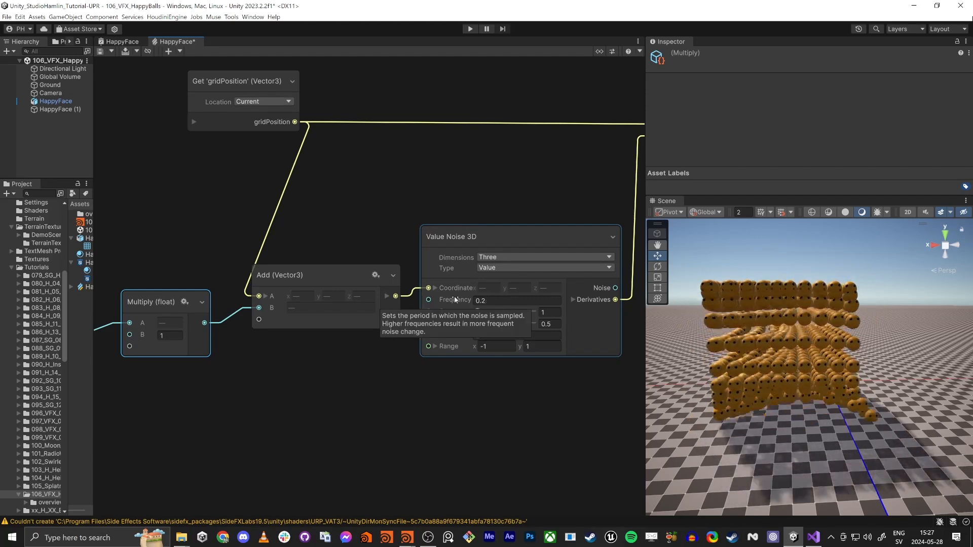
left_click_drag(455, 299, 489, 300)
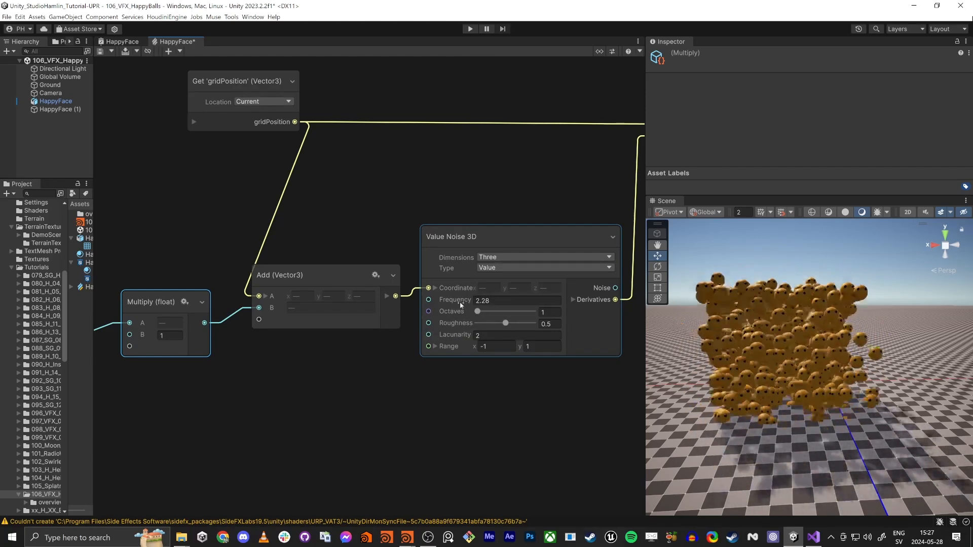
mouse_move(464, 302)
left_mouse_down()
mouse_move(415, 300)
mouse_move(461, 300)
mouse_move(454, 300)
left_mouse_up()
- Move the VFX Time node farther away from Multiply to make room below it for another node
middle_click_drag(288, 357, 550, 320)
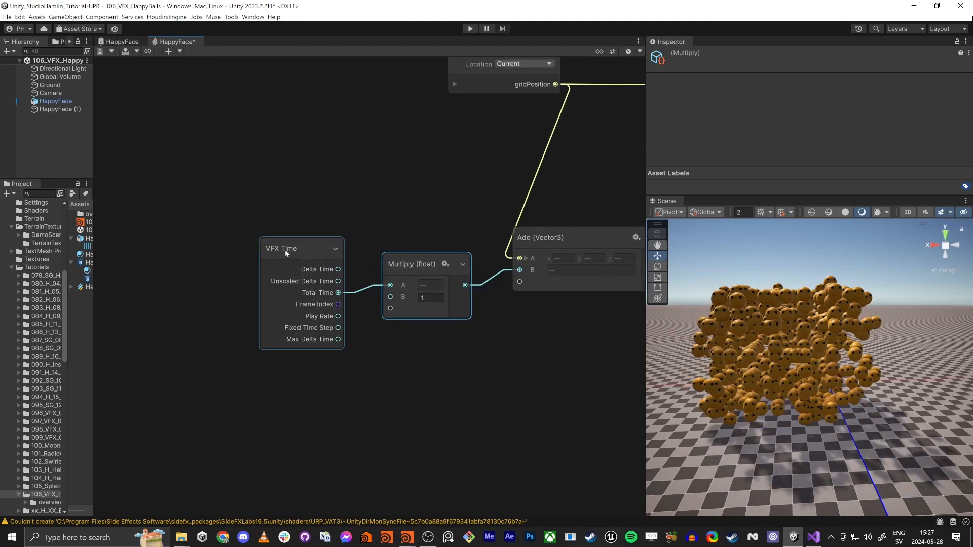
left_click_drag(306, 244, 189, 243)
left_click(292, 359)
key("space")
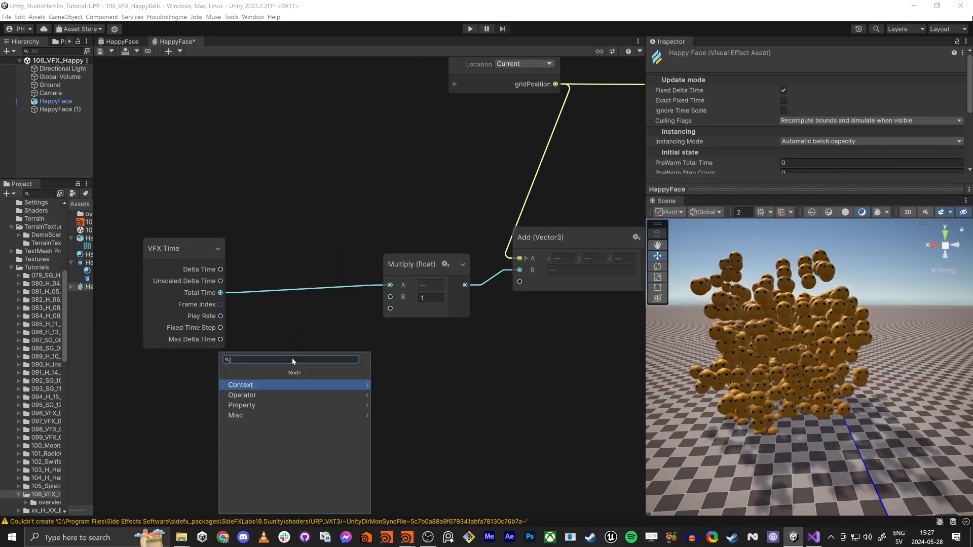
left_click(370, 192)
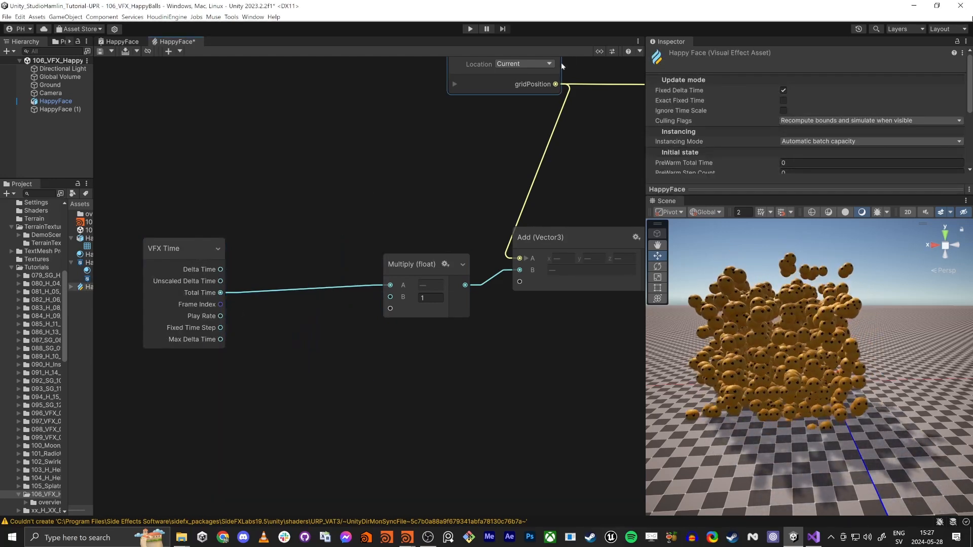
- Show the blackboard and add an exposed float property named NoiseSpeed
left_click(599, 51)
left_click(233, 74)
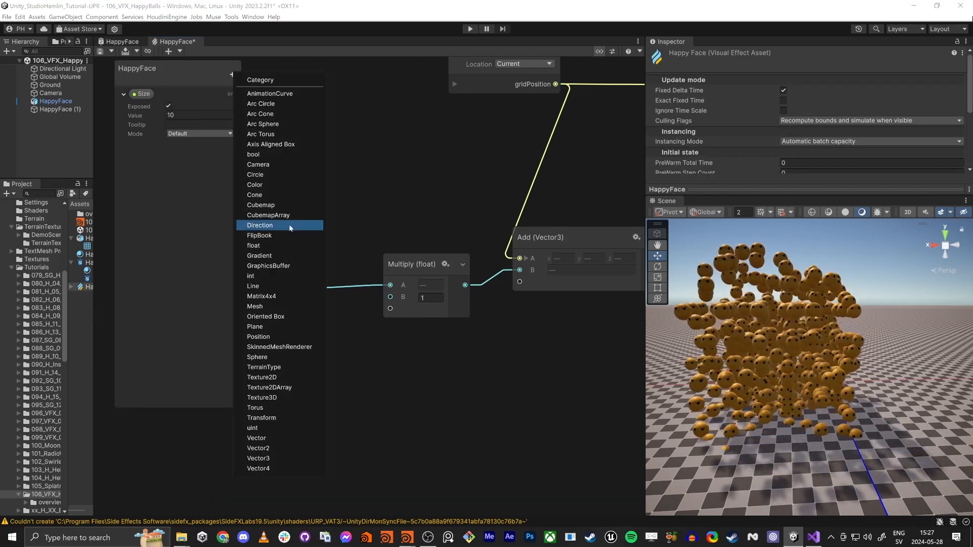
left_click(260, 252)
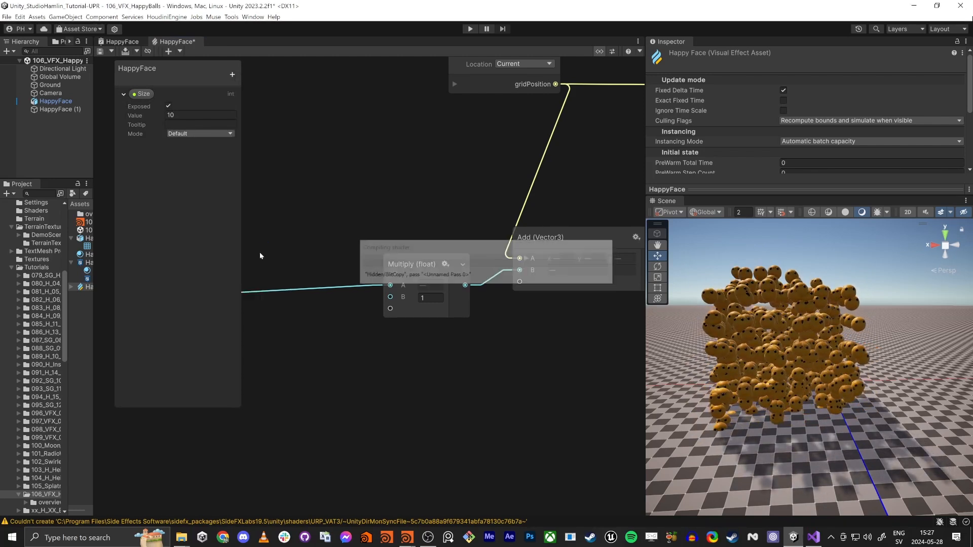
double_click(160, 151)
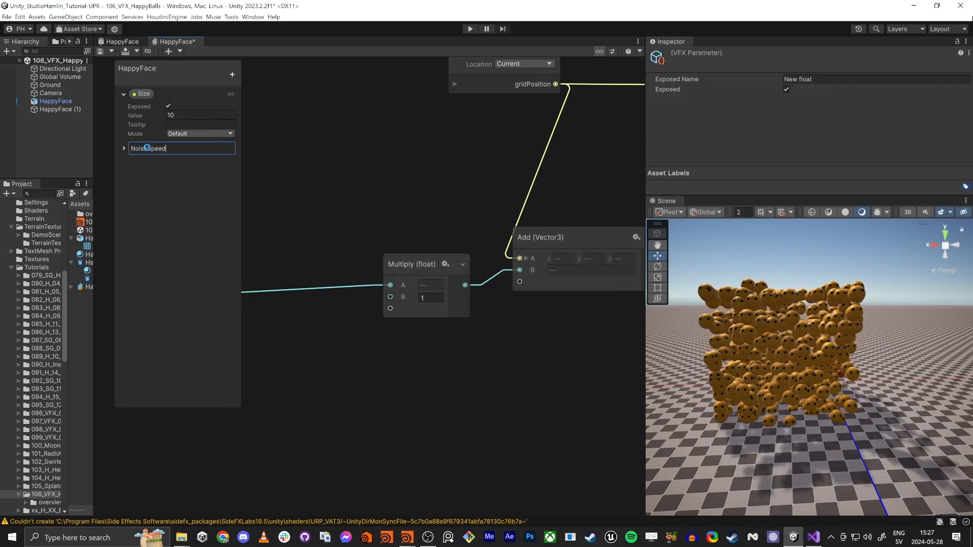
type("NoiseSpeed")
key("Return")
- Set NoiseSpeed to Range mode with a value of 0.1 and wire it into B of the Multiply node following VFX Time
left_click(124, 148)
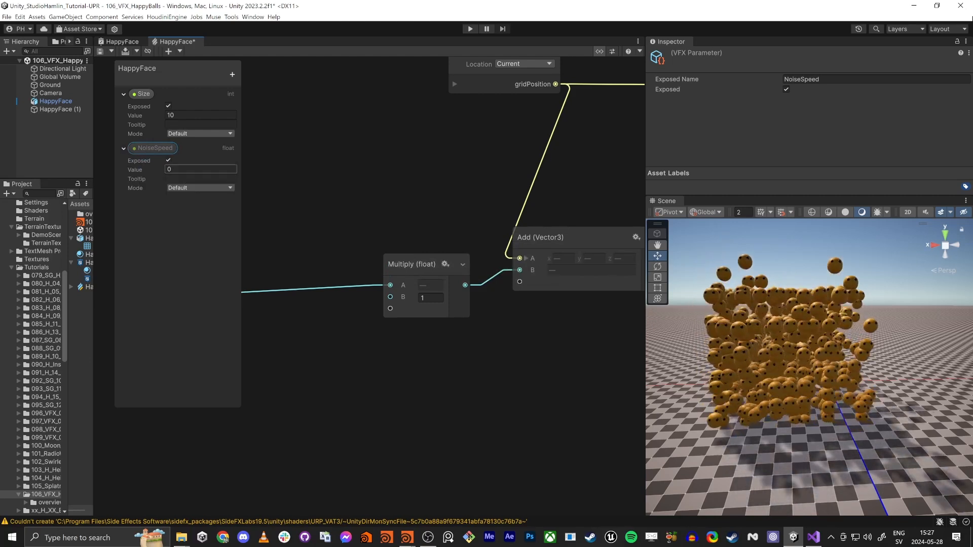
left_click(178, 188)
left_click(183, 210)
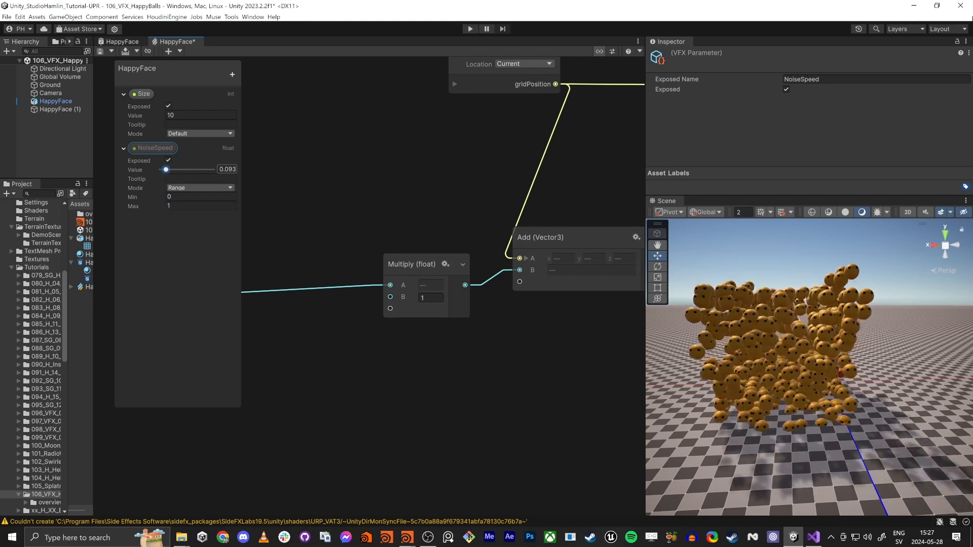
left_click(271, 178)
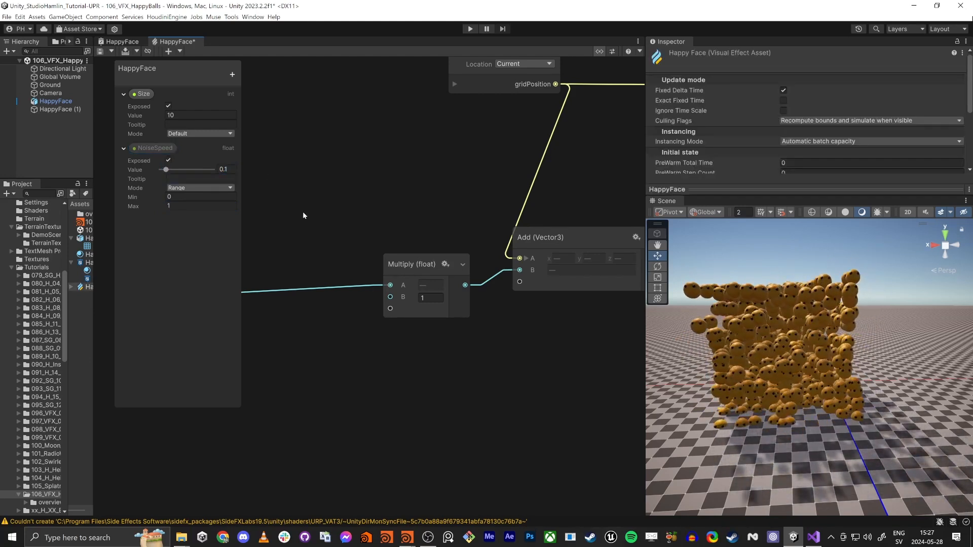
middle_click_drag(303, 215, 427, 208)
left_click_drag(152, 148, 499, 294)
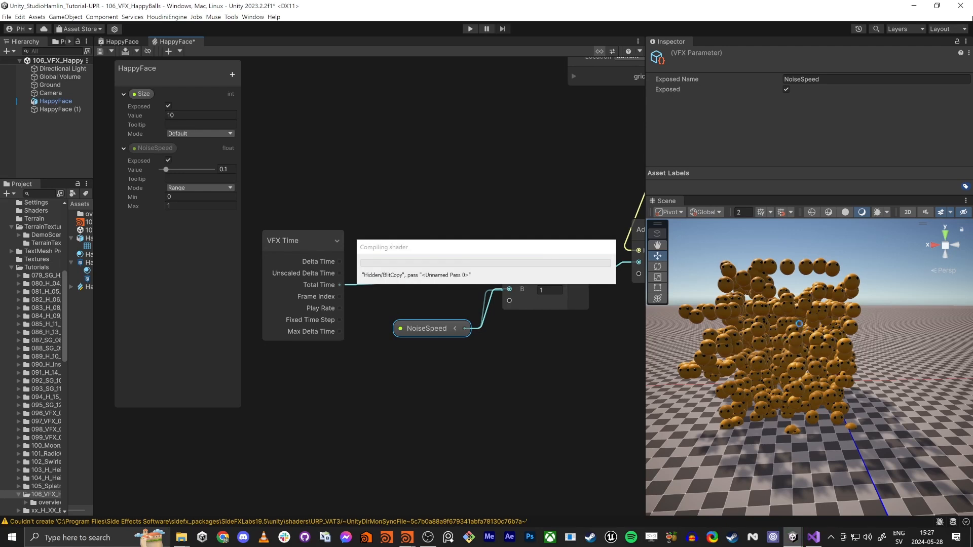
- Insert a Multiply node between the Derivatives output of Value Noise 3D and input B of the final Add node
middle_click_drag(535, 376, 272, 370)
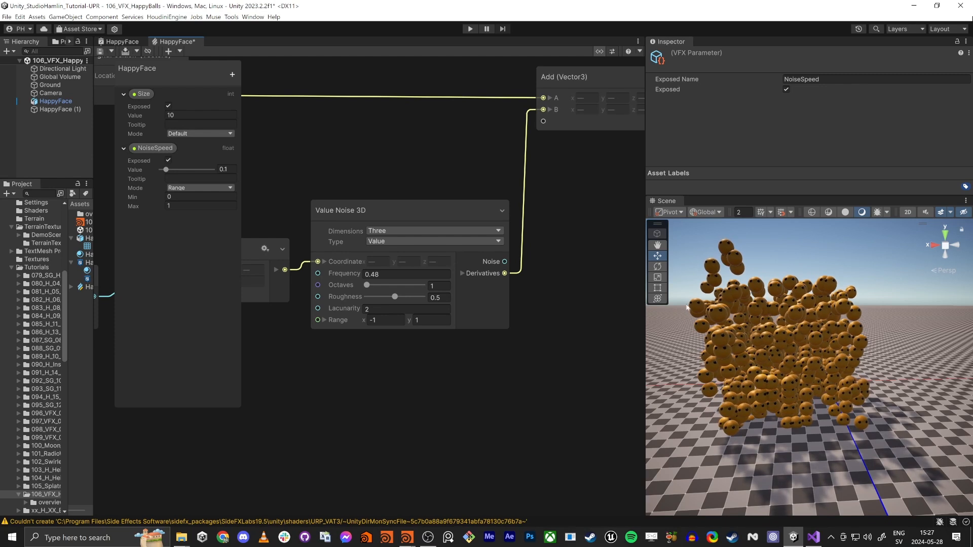
middle_click_drag(567, 313, 483, 388)
left_click(464, 321)
key("space")
type("m")
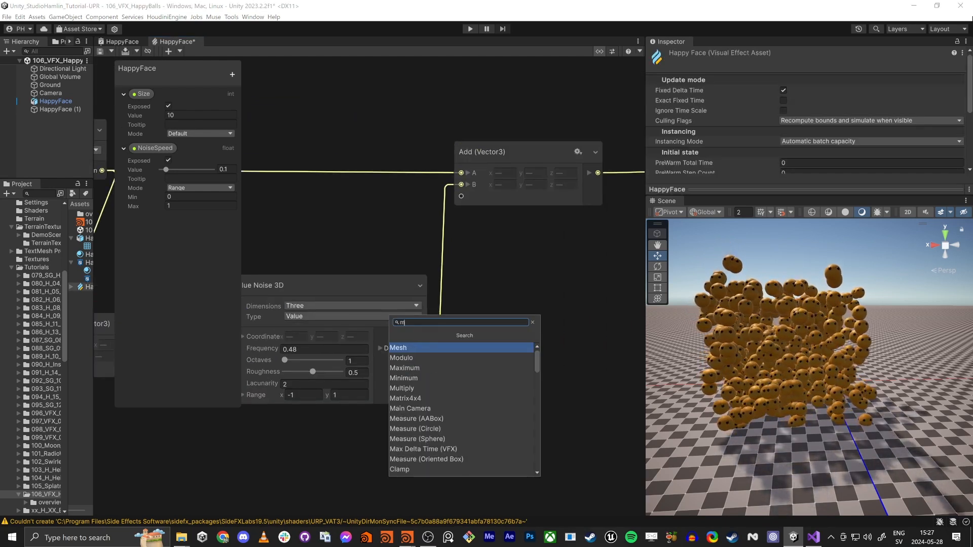
type("ult")
key("Return")
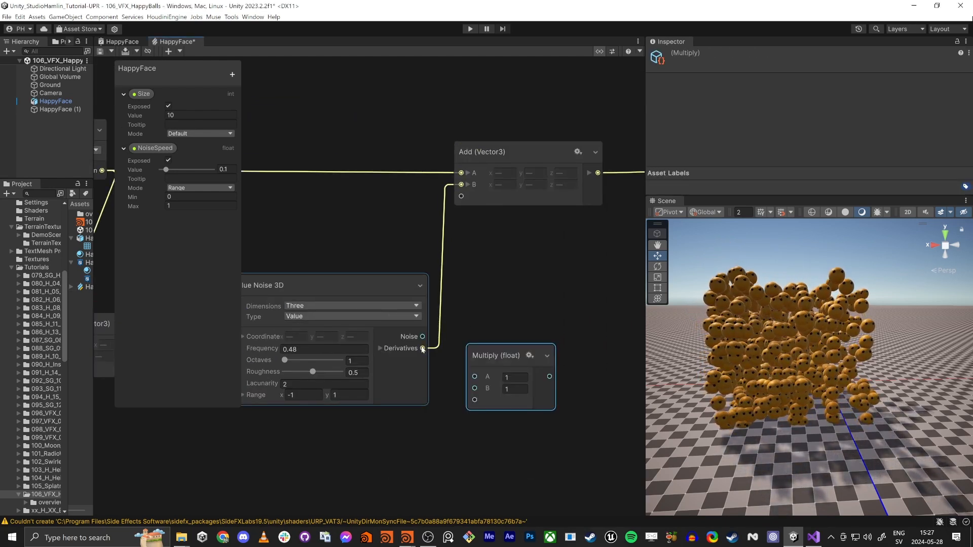
left_click_drag(422, 348, 475, 376)
left_click_drag(611, 380, 395, 184)
- Try 0.2 and 0.5 as B of the Multiply (Vector3) node after the noise, and settle on 0.35
left_click(436, 364)
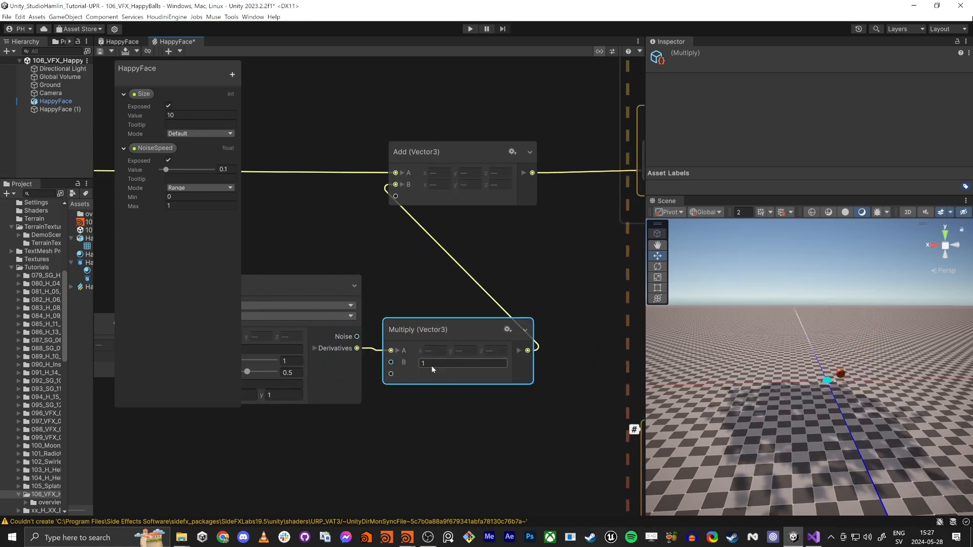
type("0.2")
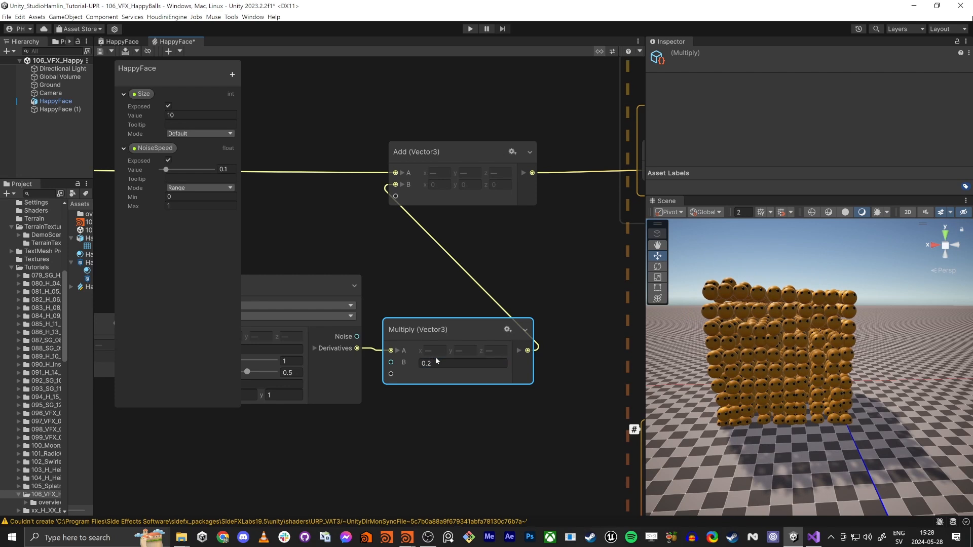
key("Return")
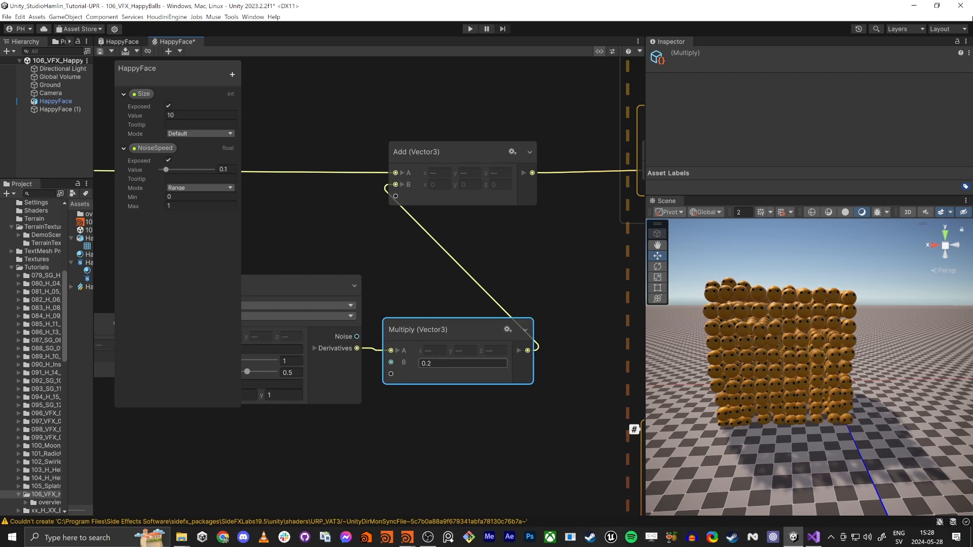
key("BackSpace")
type("5")
key("Return")
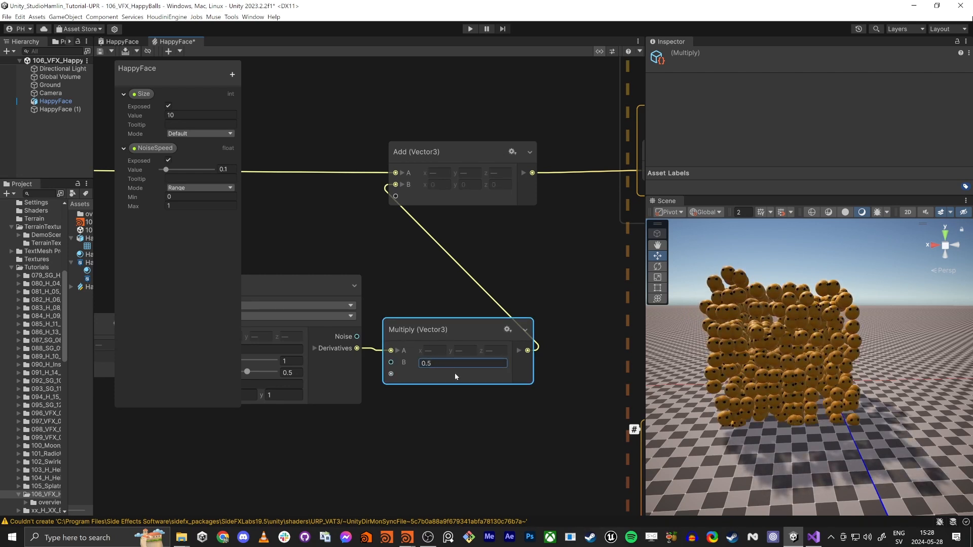
type("0.35")
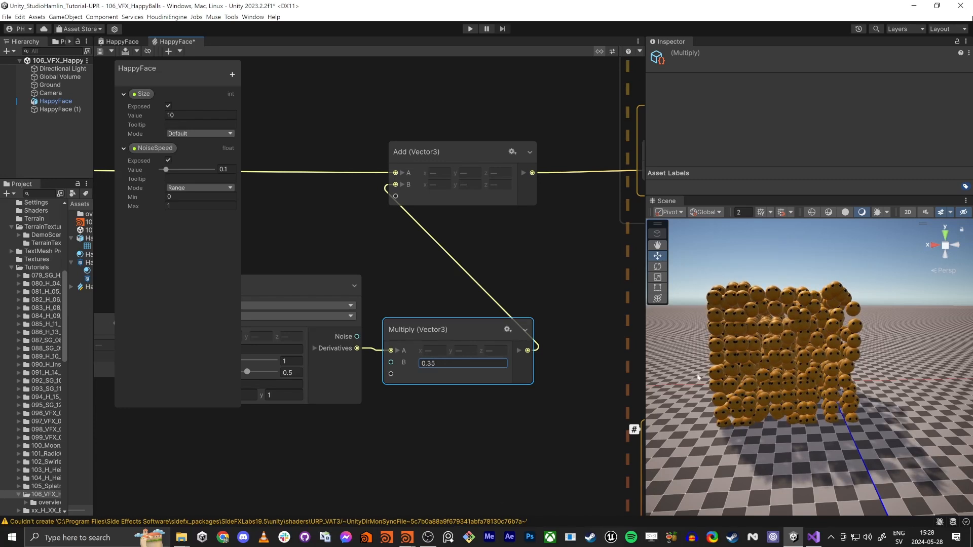
- Raise the Value Noise 3D Frequency to 2.55 and lower NoiseSpeed to 0.039 while watching the balls up close
right_click_drag(774, 352, 763, 369)
key("w")
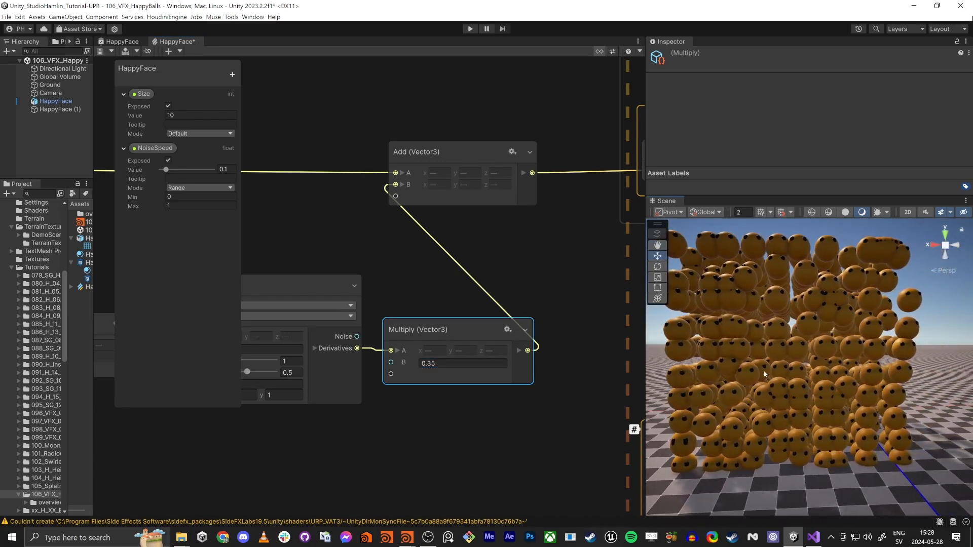
middle_click_drag(402, 430, 488, 443)
left_click_drag(275, 352, 288, 355)
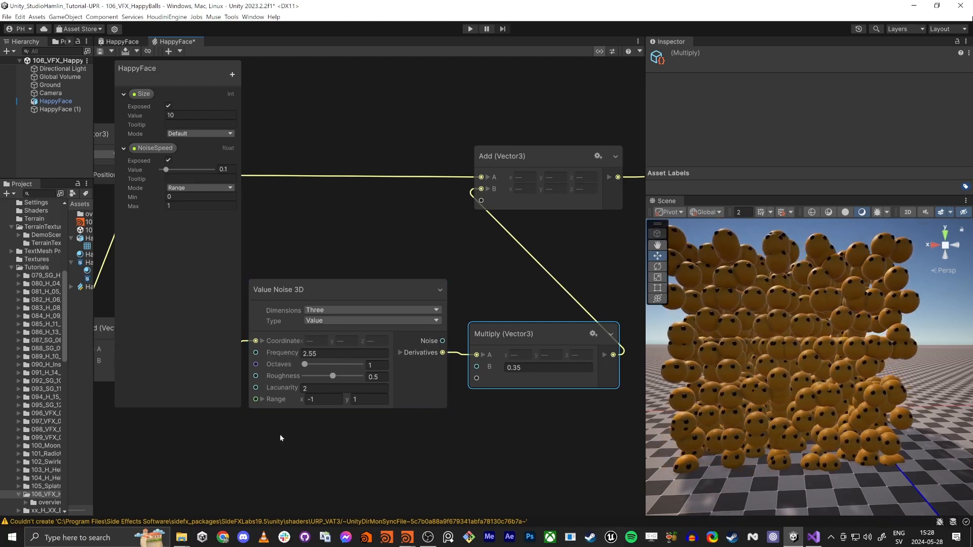
left_click_drag(170, 173, 163, 173)
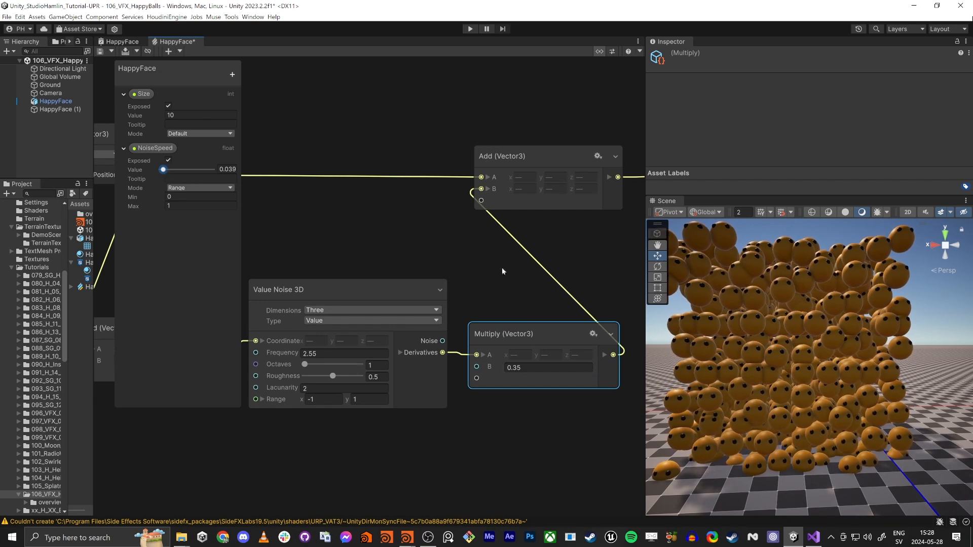
- Examine the animated balls in the scene from close up and from several angles
right_click_drag(815, 360, 780, 354)
key("w")
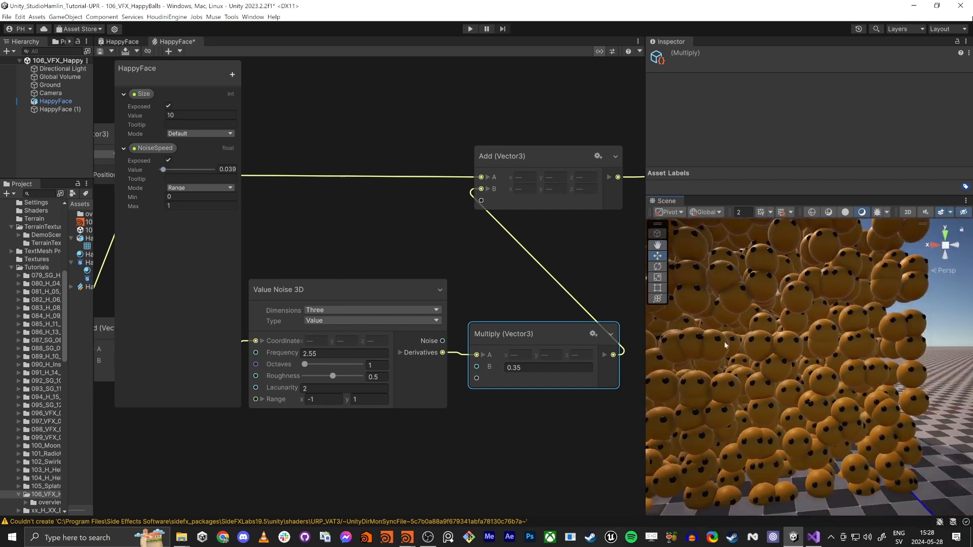
scroll(568, 265, "down", 3)
key("s")
right_click_drag(756, 323, 730, 348)
key("d")
key("w")
- Set Set Size Random in Initialize Particle to A 0.5 and B 1.2, and save the graph
scroll(405, 162, "down", 4)
middle_click_drag(517, 121, 421, 227)
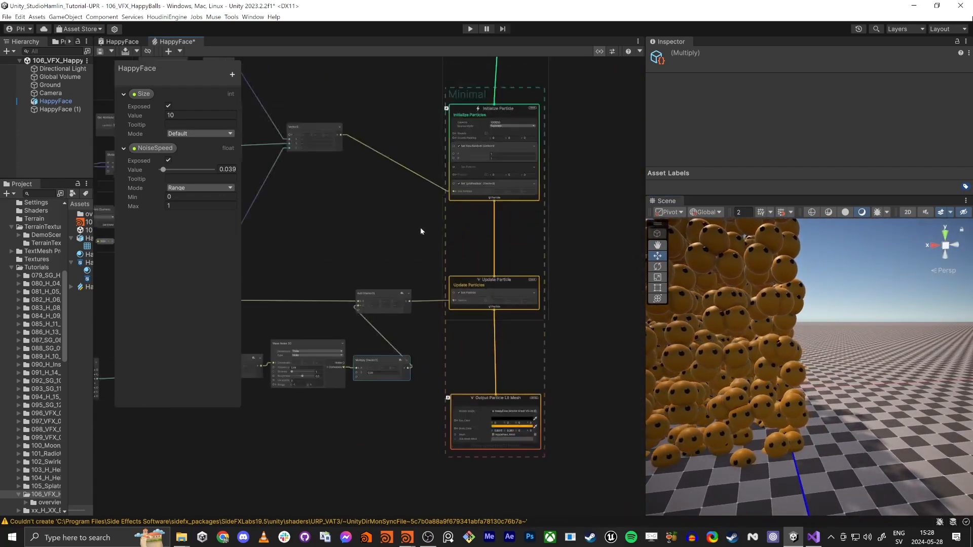
scroll(395, 170, "down", 1)
middle_click_drag(391, 164, 361, 304)
middle_click_drag(376, 251, 372, 271)
scroll(401, 296, "up", 8)
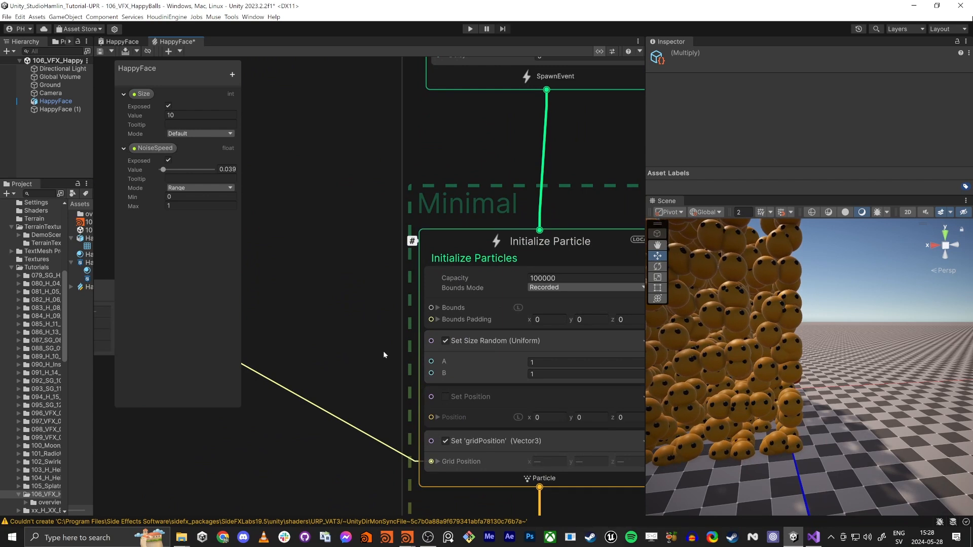
scroll(463, 276, "up", 5)
left_click(582, 378)
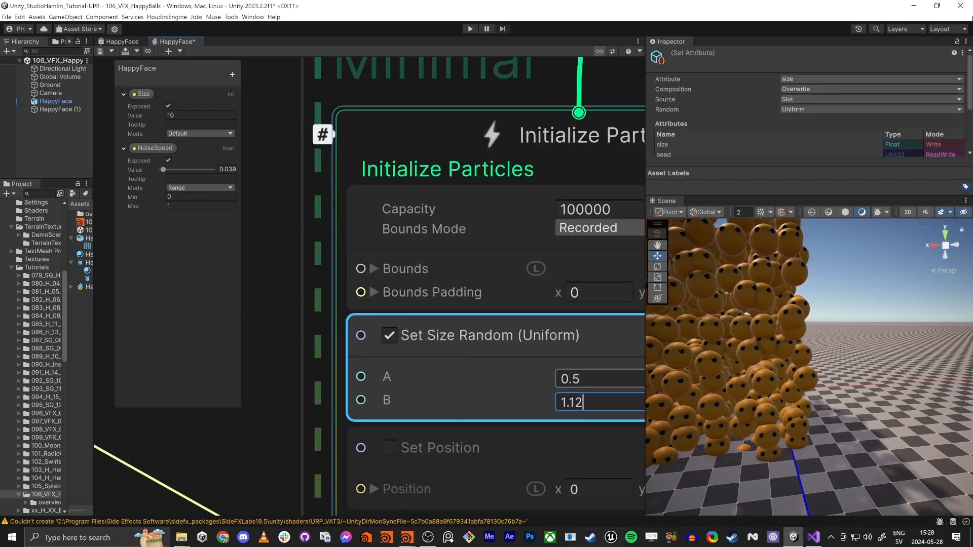
scroll(365, 363, "down", 5)
middle_click_drag(308, 365, 355, 297)
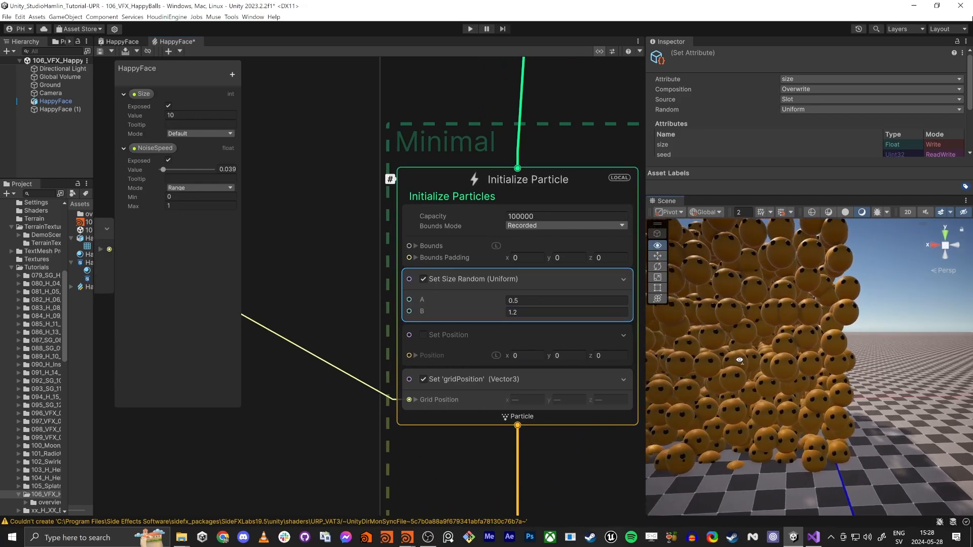
left_click(100, 52)
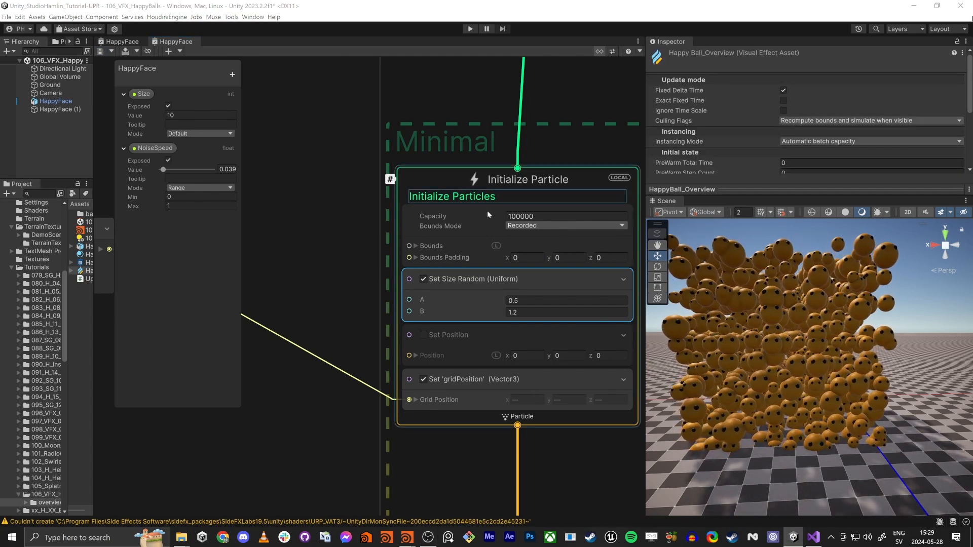
- Make more room for the hierarchy and project files, and review the Starter Assets package in the Package Manager
left_click(153, 235)
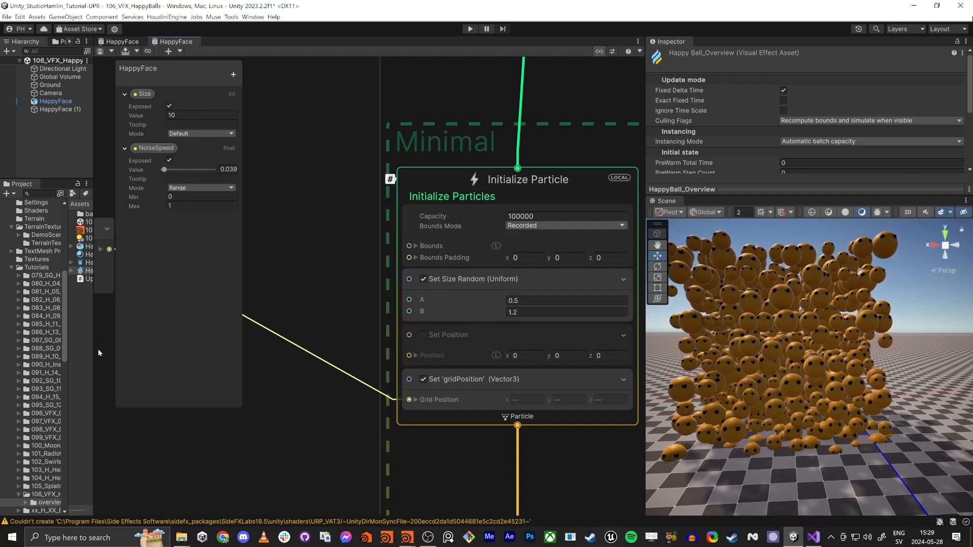
left_click_drag(95, 349, 209, 350)
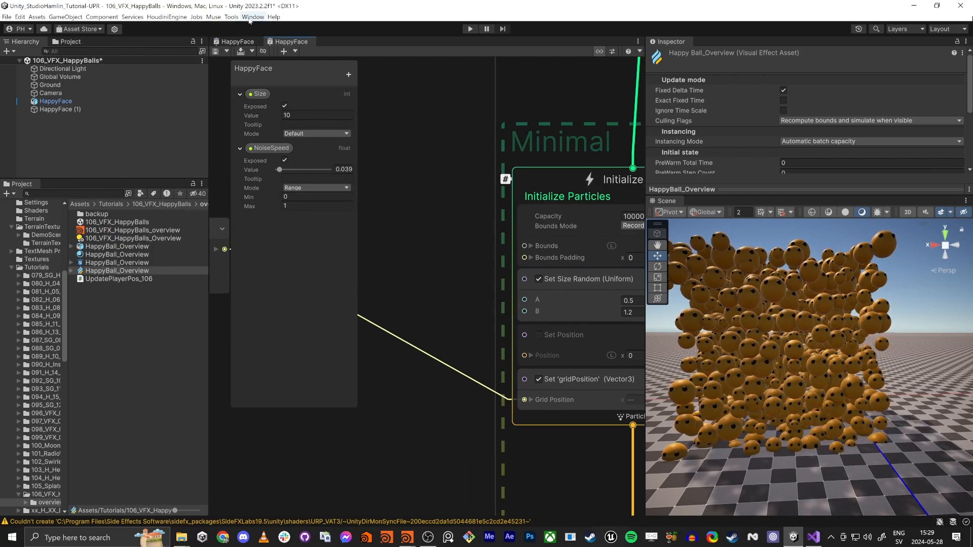
left_click(252, 17)
left_click(285, 113)
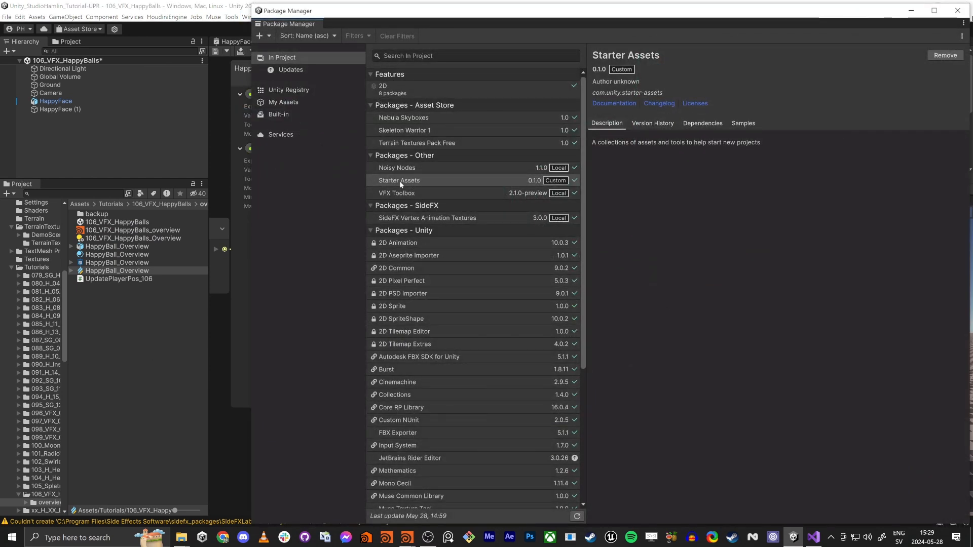
left_click(413, 181)
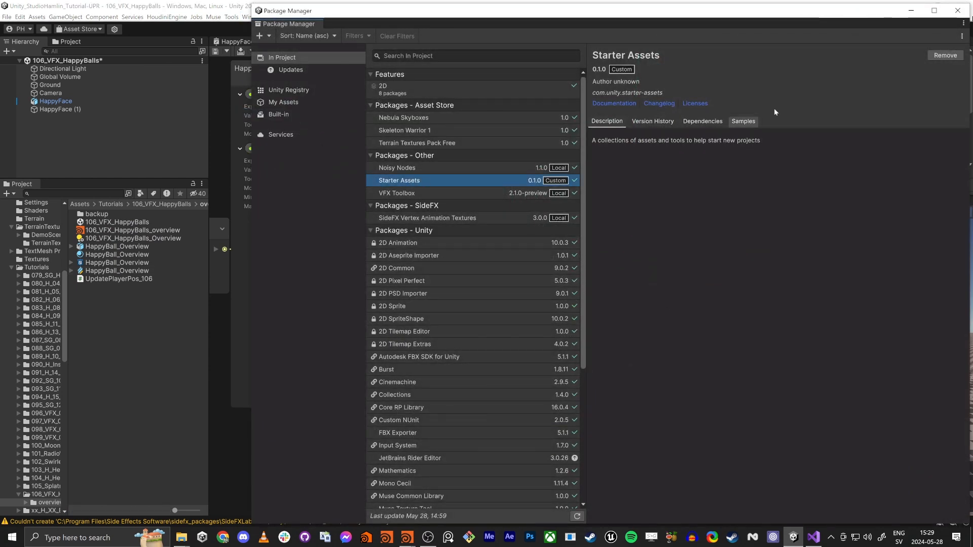
left_click(956, 11)
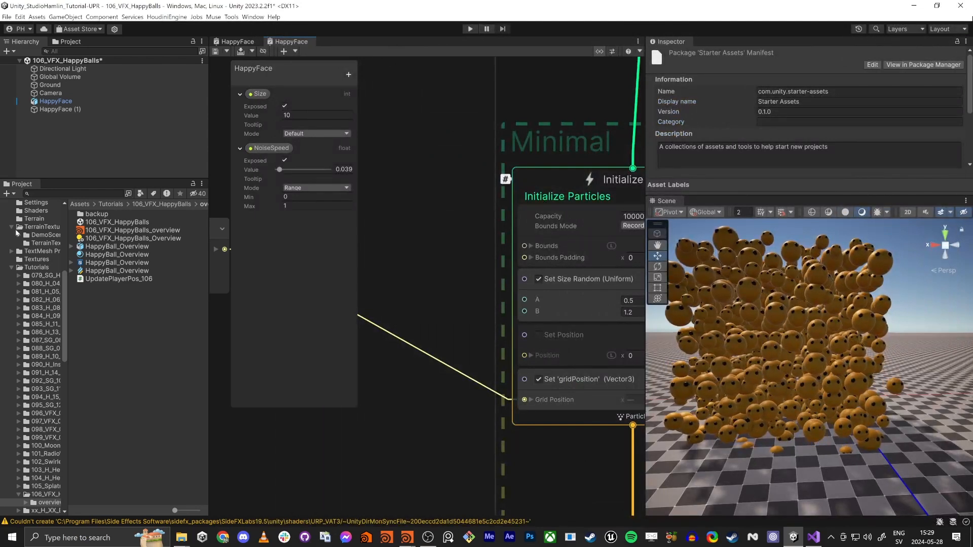
- Find the Starter Assets ThirdPersonController sample folder and load its Playground scene alongside the current scene
scroll(17, 253, "up", 5)
left_click(20, 299)
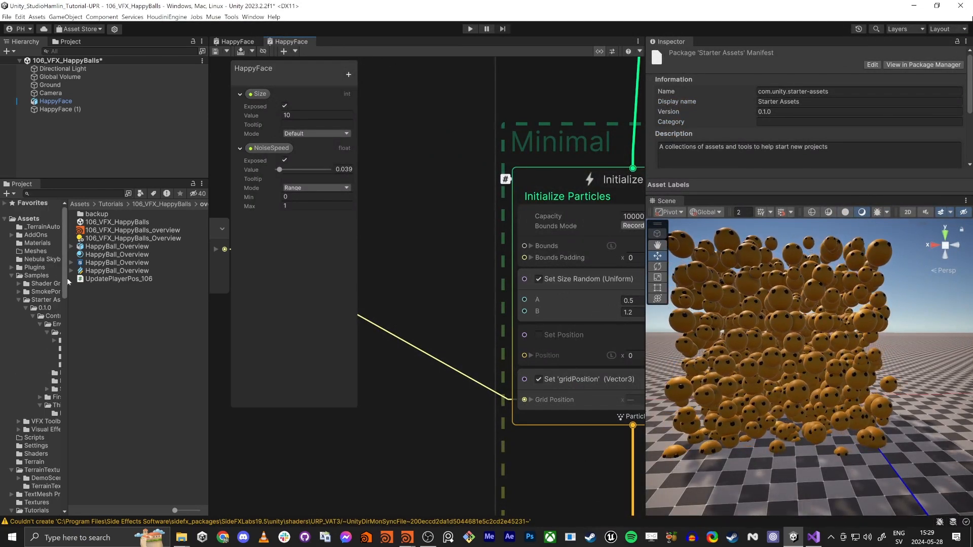
left_click_drag(69, 279, 120, 278)
left_click(37, 275)
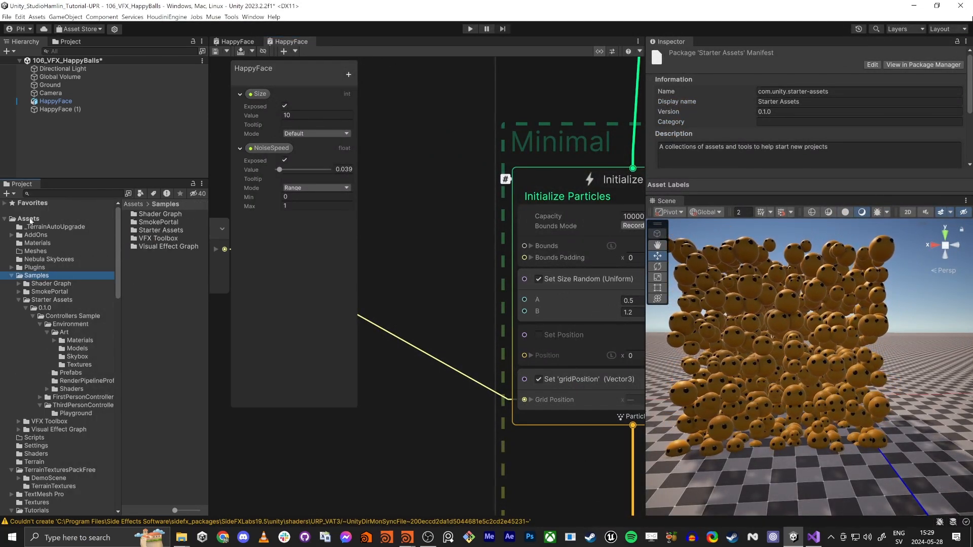
left_click(73, 406)
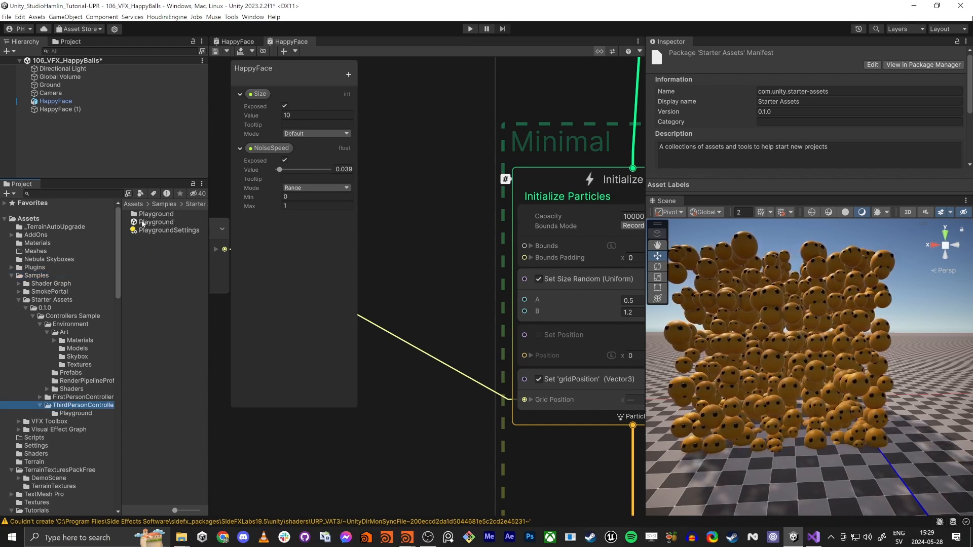
left_click_drag(144, 225, 98, 154)
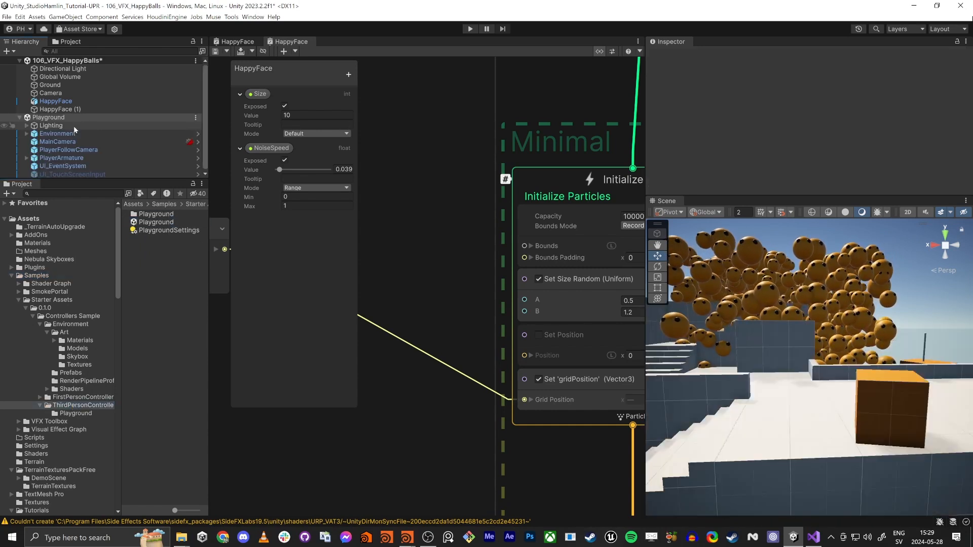
- Move MainCamera, PlayerFollowCamera and PlayerArmature from the Playground scene into the 106_VFX_HappyBalls scene
left_click(57, 141)
left_click(86, 151, "ctrl")
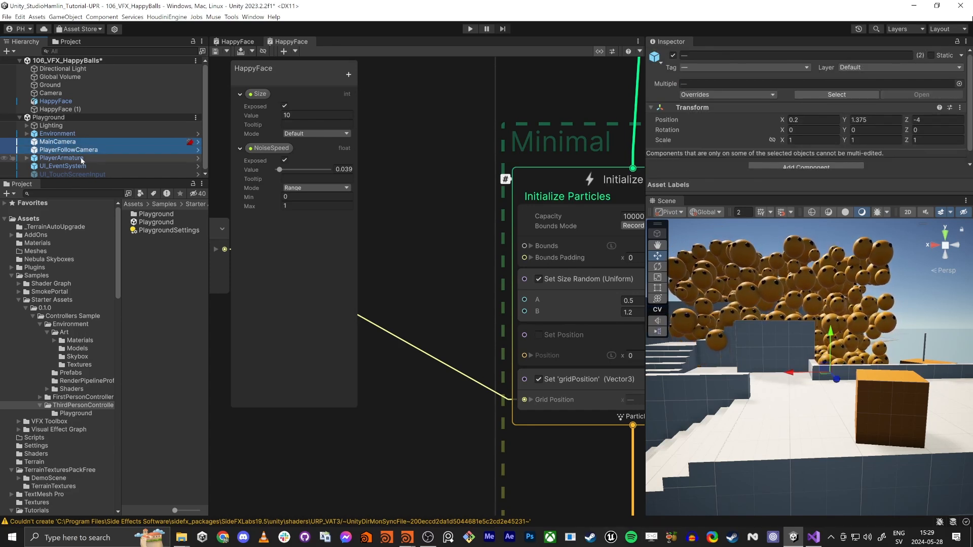
left_click(63, 158, "ctrl")
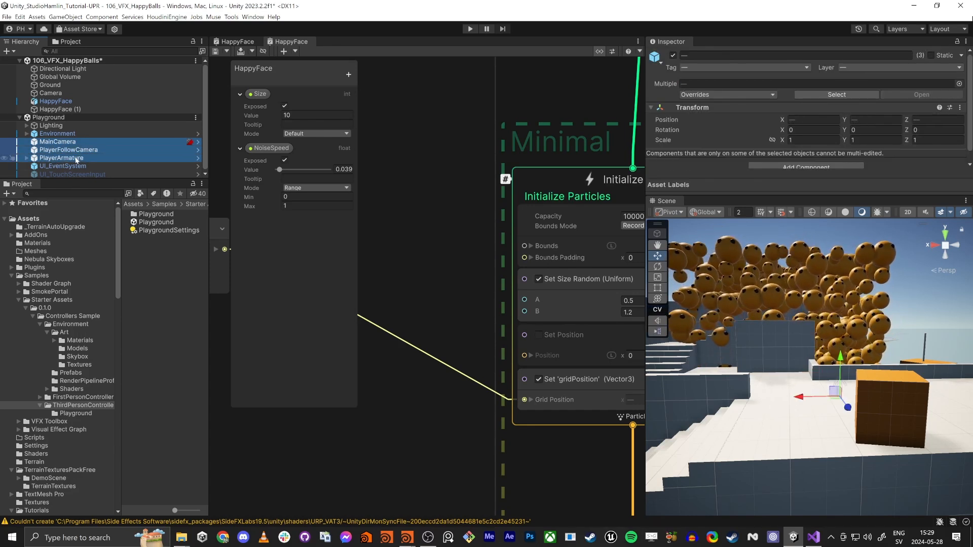
left_click_drag(60, 143, 66, 90)
- Remove the Playground scene from the hierarchy
right_click(60, 144)
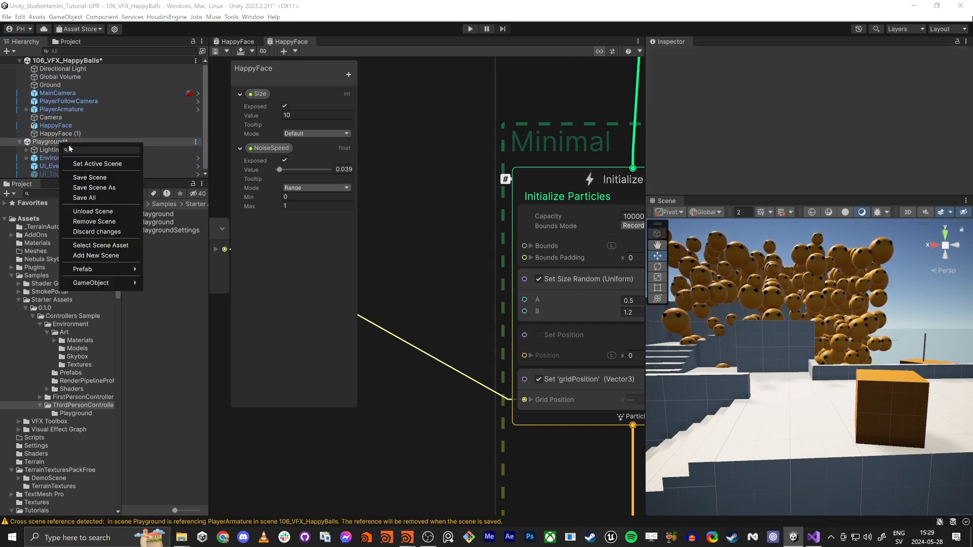
left_click(98, 223)
left_click(516, 288)
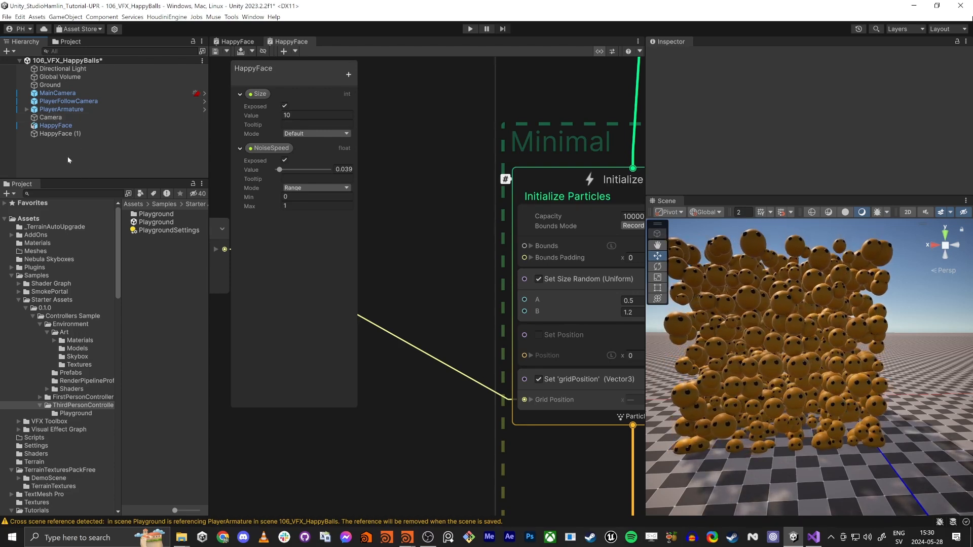
- Delete the old Camera object from the 106_VFX_HappyBalls scene
left_click(60, 118)
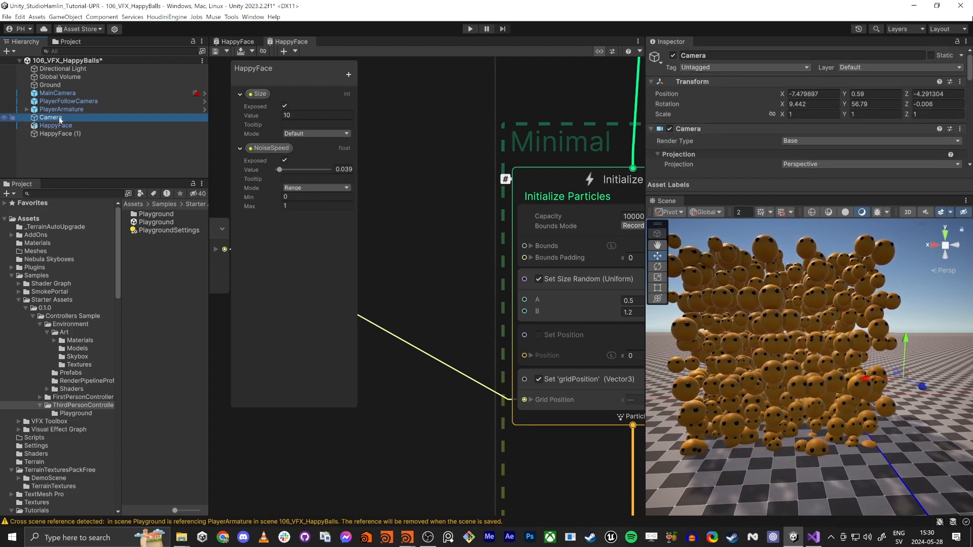
right_click_drag(692, 288, 793, 363)
key("s")
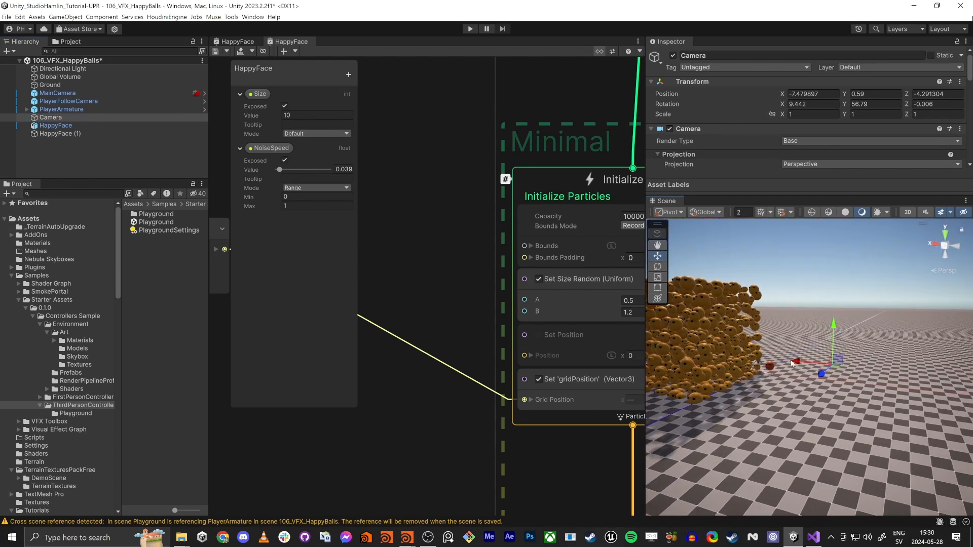
key("Delete")
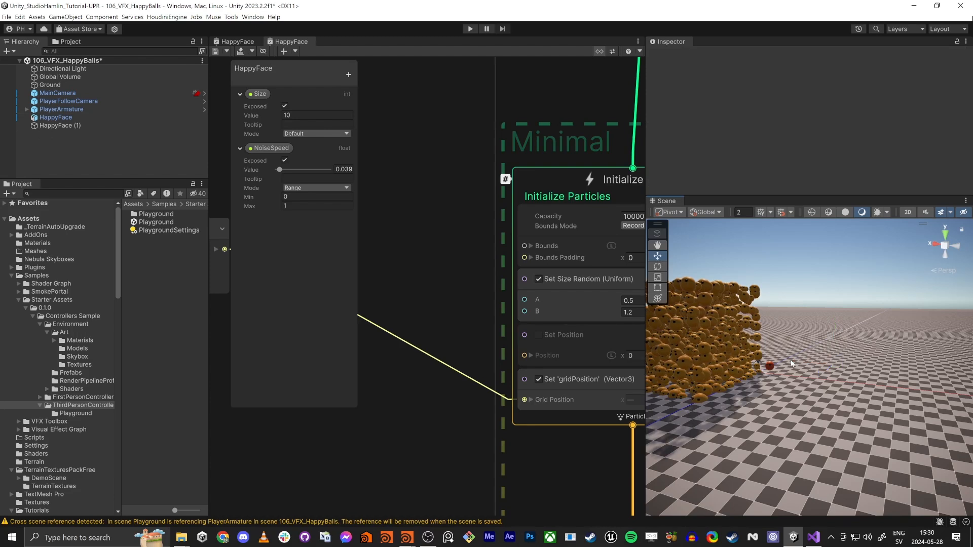
- Check the placement of MainCamera and the player, and move the single HappyFace ball away from the player to X -2.81
left_click(57, 93)
right_click_drag(678, 302, 764, 354)
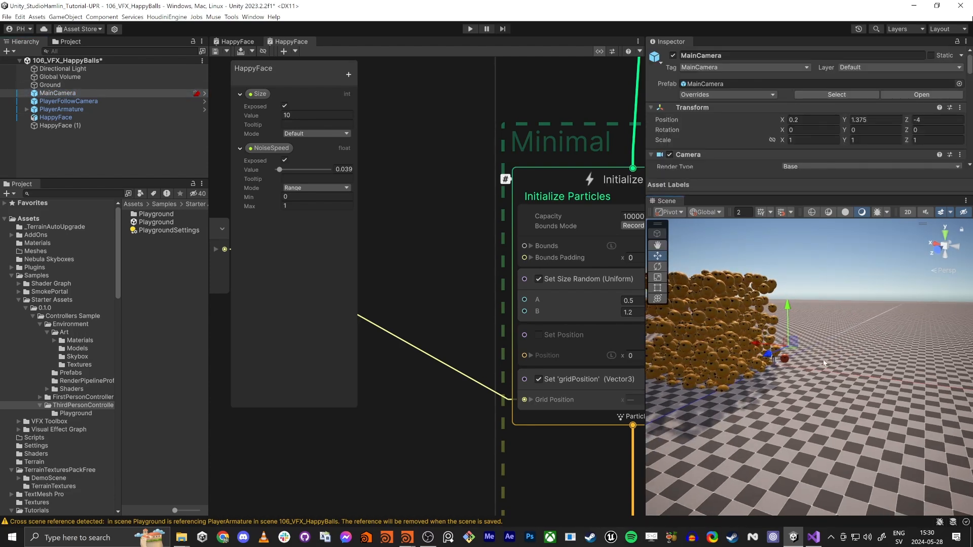
right_click_drag(824, 364, 664, 346)
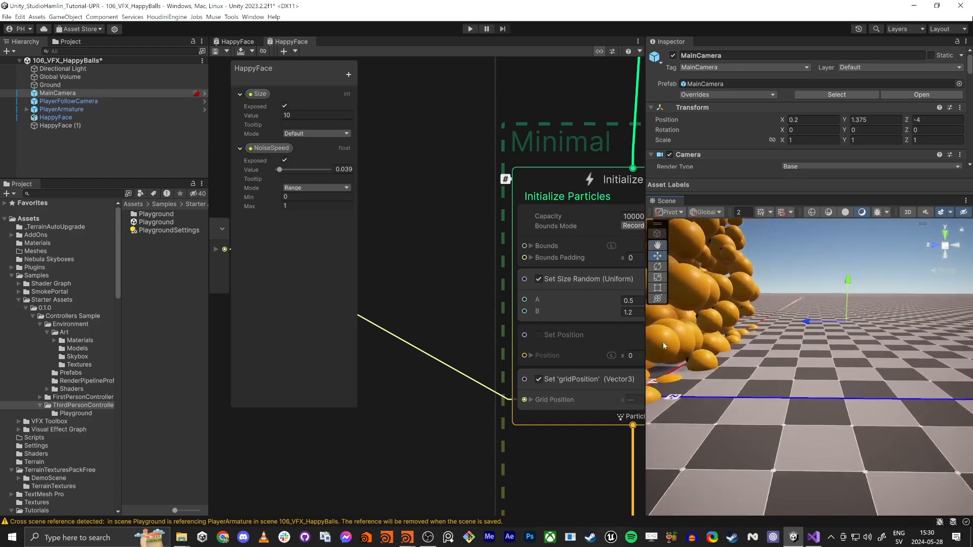
right_click_drag(790, 343, 718, 347)
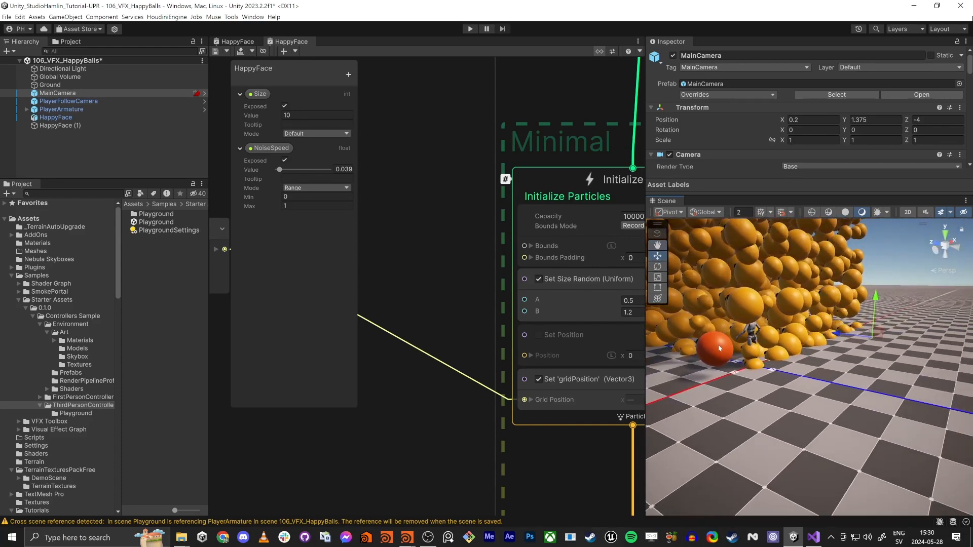
left_click(716, 355)
left_click_drag(711, 344, 697, 326)
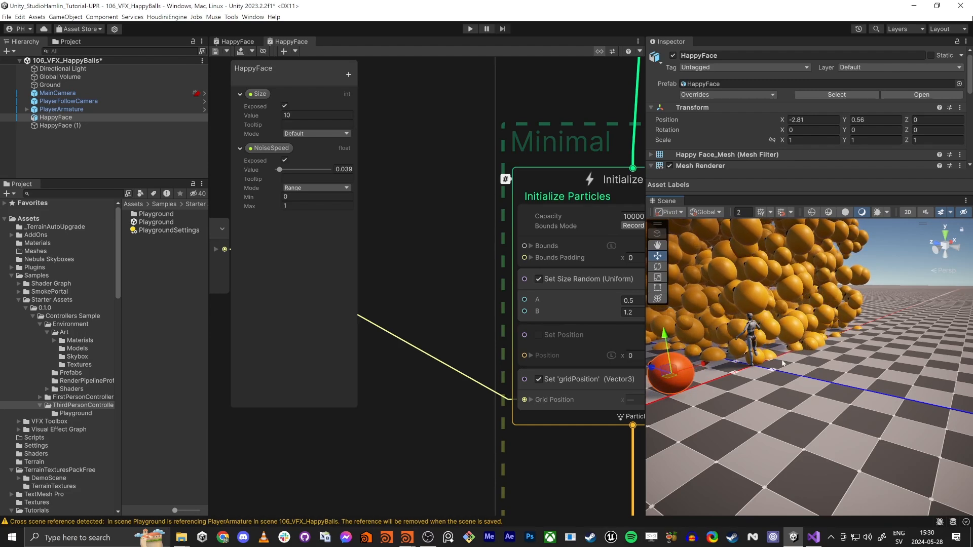
right_click_drag(841, 315, 870, 324)
key("s")
right_click_drag(794, 364, 755, 374)
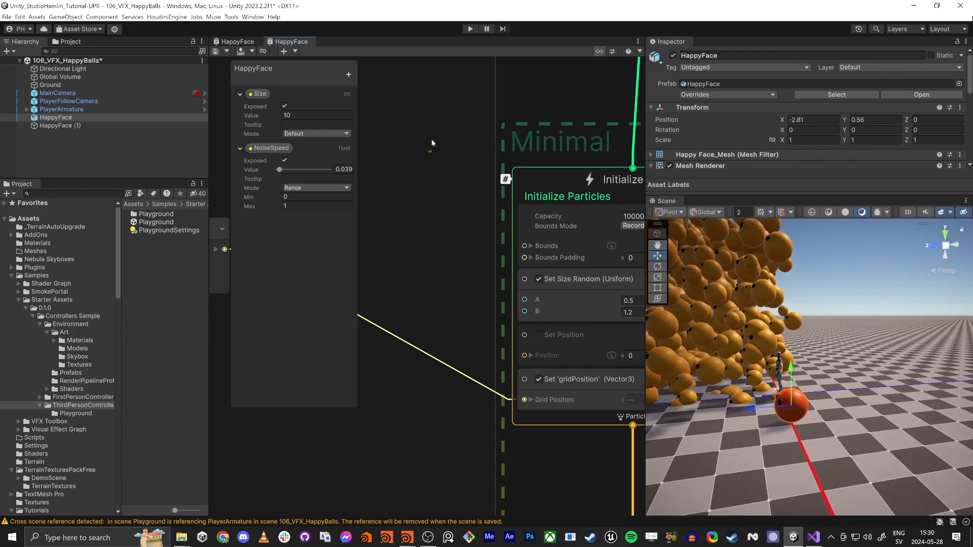
- Play-test the scene with the third-person player beside the balls in the Game window, and stop play mode
left_click(471, 29)
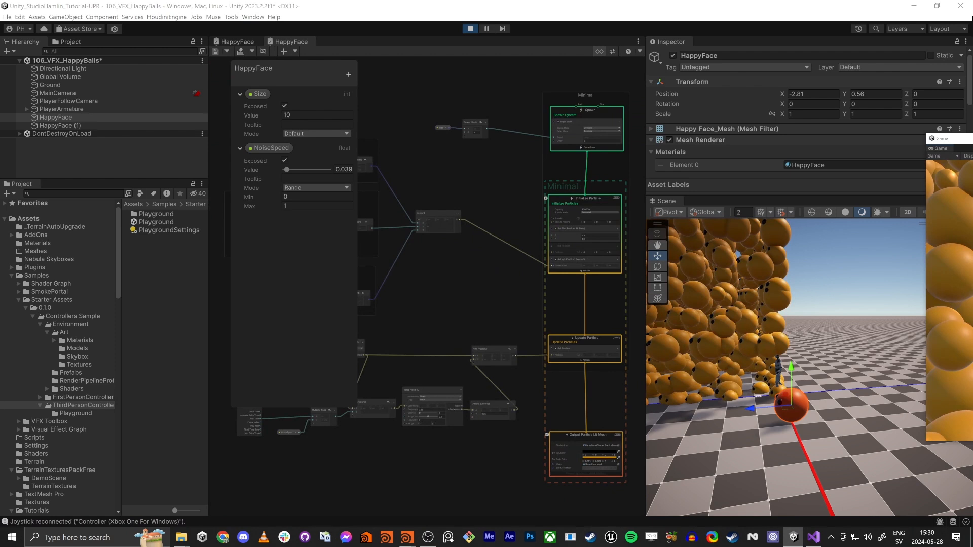
left_click_drag(948, 138, 504, 94)
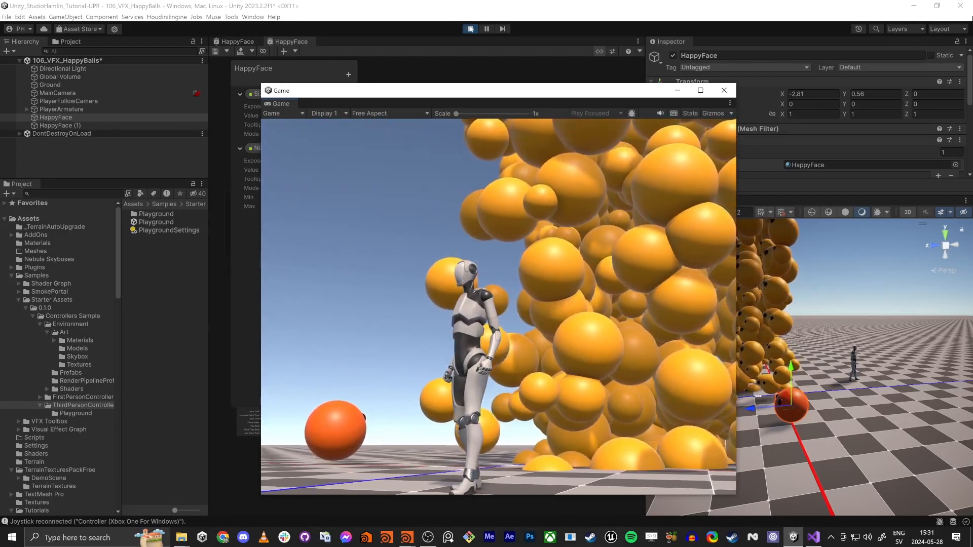
left_click(470, 29)
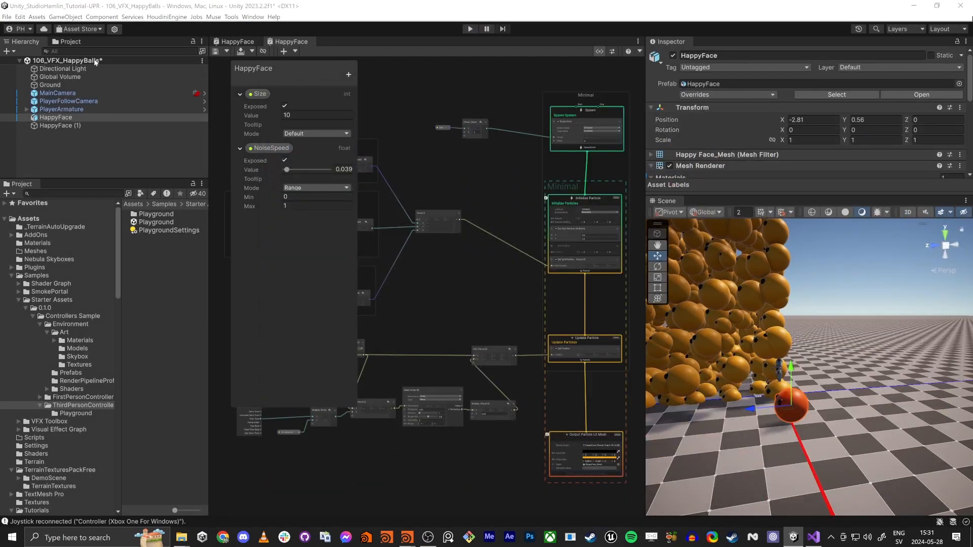
- Rename the HappyFace (1) effect object as HappyFace VFX and make it a child of PlayerArmature
left_click(57, 126)
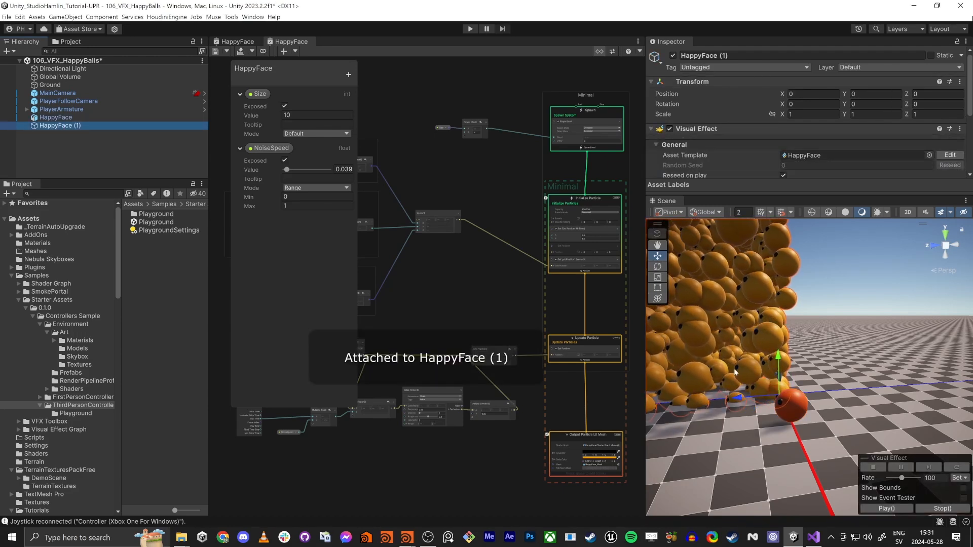
left_click(60, 126)
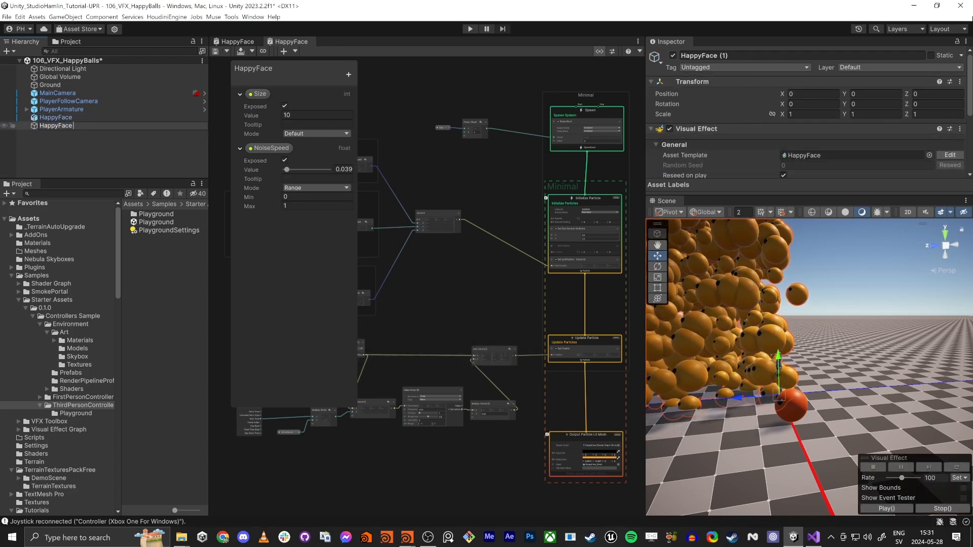
type("HappyFace VFX")
key("Return")
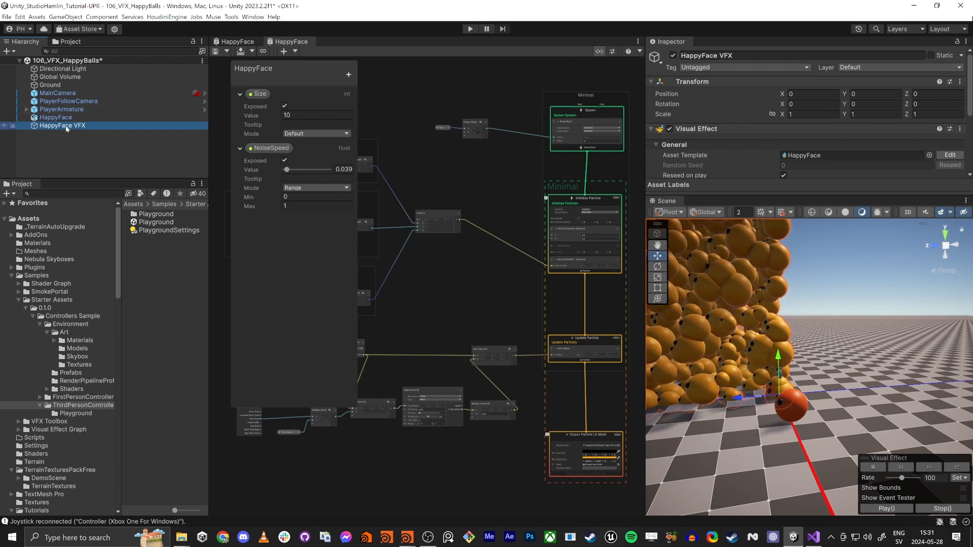
left_click_drag(64, 110, 68, 110)
right_click_drag(792, 357, 821, 382)
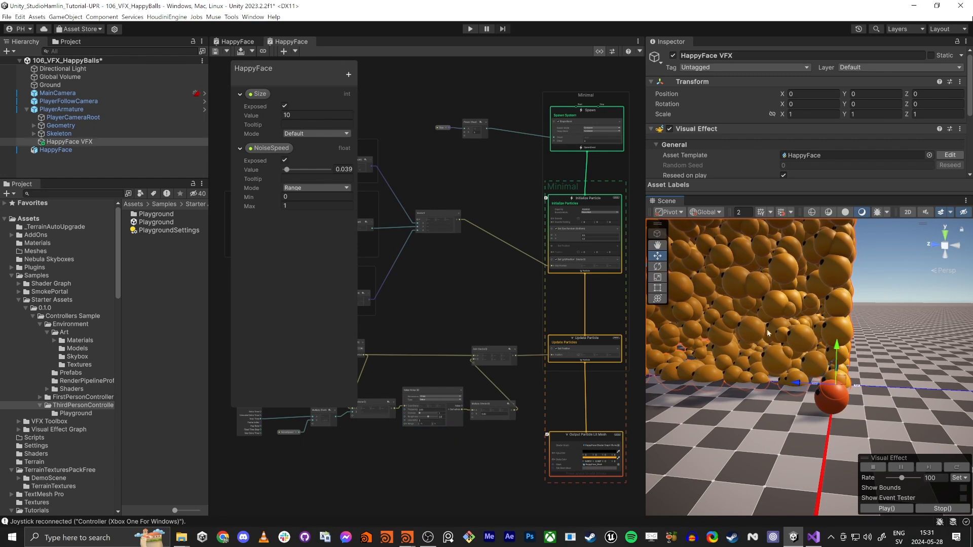
mouse_move(767, 333)
right_mouse_down()
mouse_move(737, 316)
mouse_move(753, 325)
right_mouse_up()
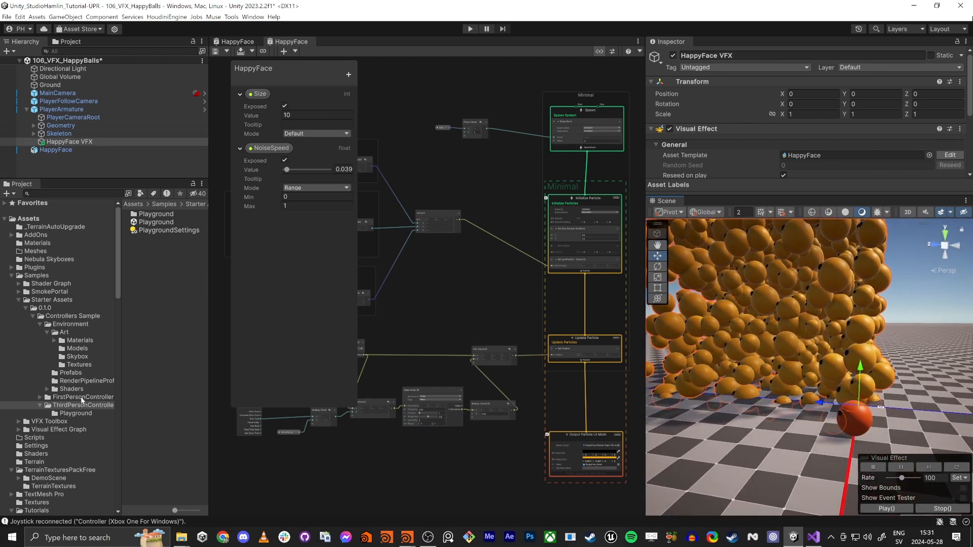
- Attach the UpdatePlayerPos_106 script from the 106_VFX_HappyBalls overview folder to HappyFace VFX, and enlarge the Inspector to show its fields
left_click(12, 276)
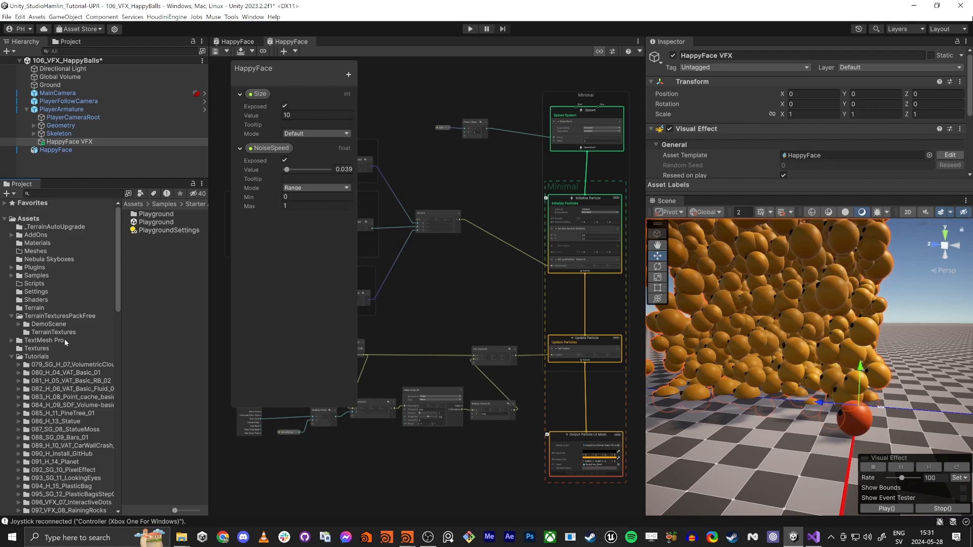
scroll(64, 342, "down", 8)
left_click(58, 348)
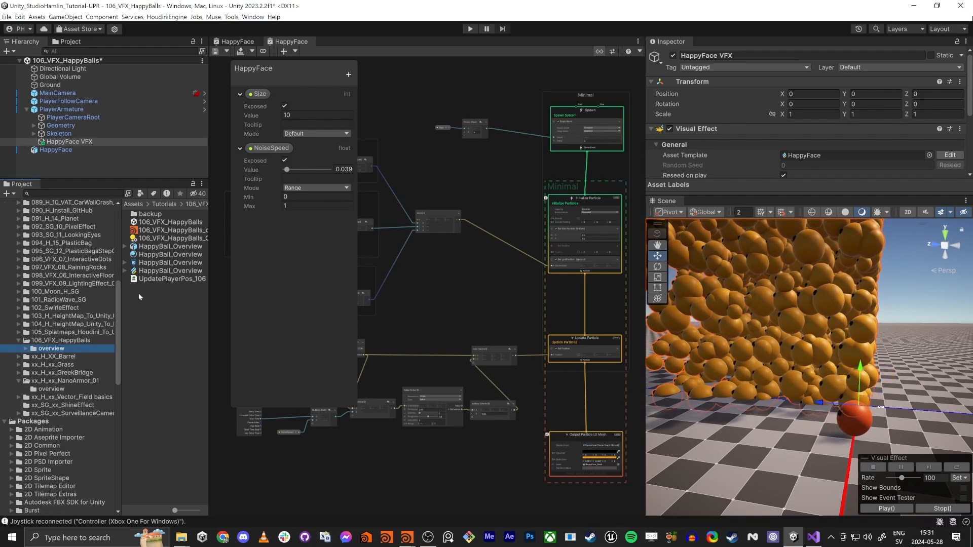
left_click(77, 140)
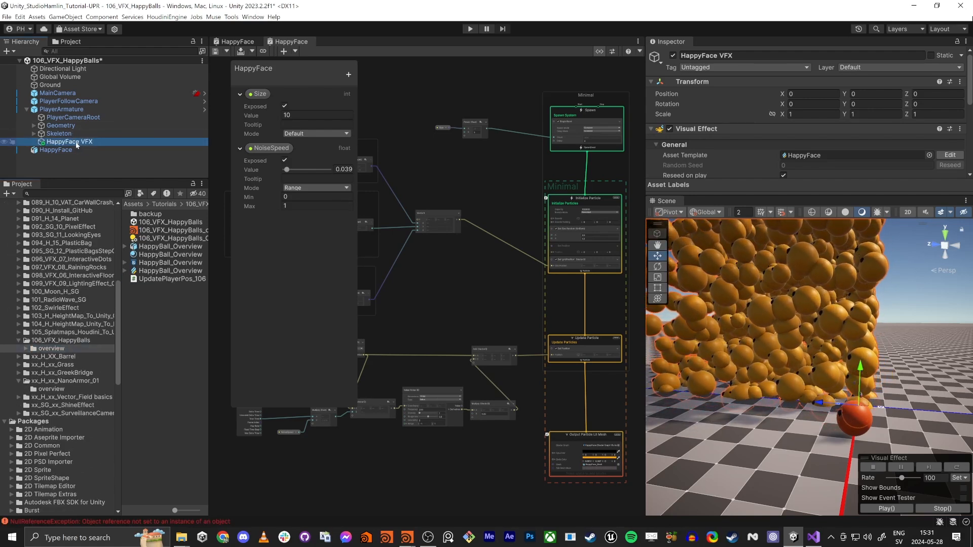
left_click(76, 143)
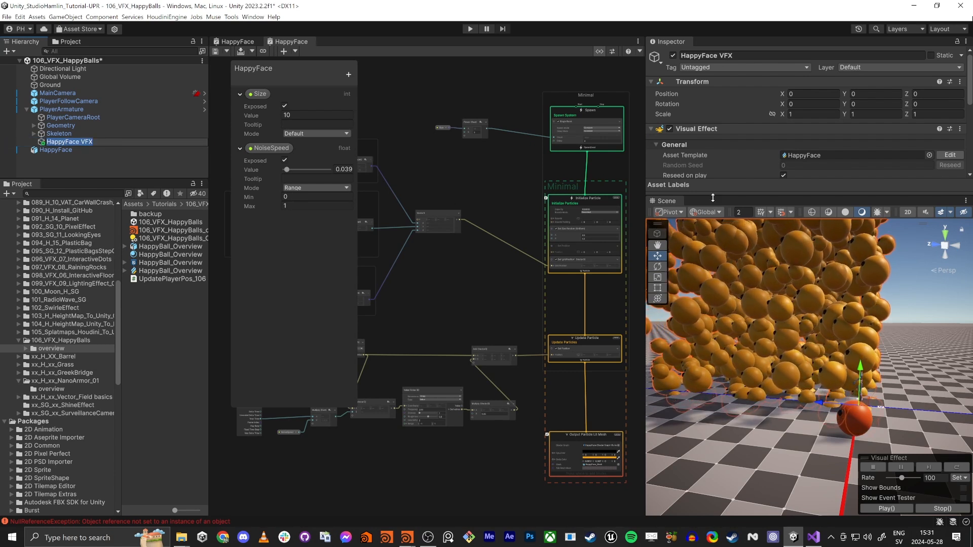
left_click_drag(713, 198, 713, 358)
scroll(705, 269, "down", 1)
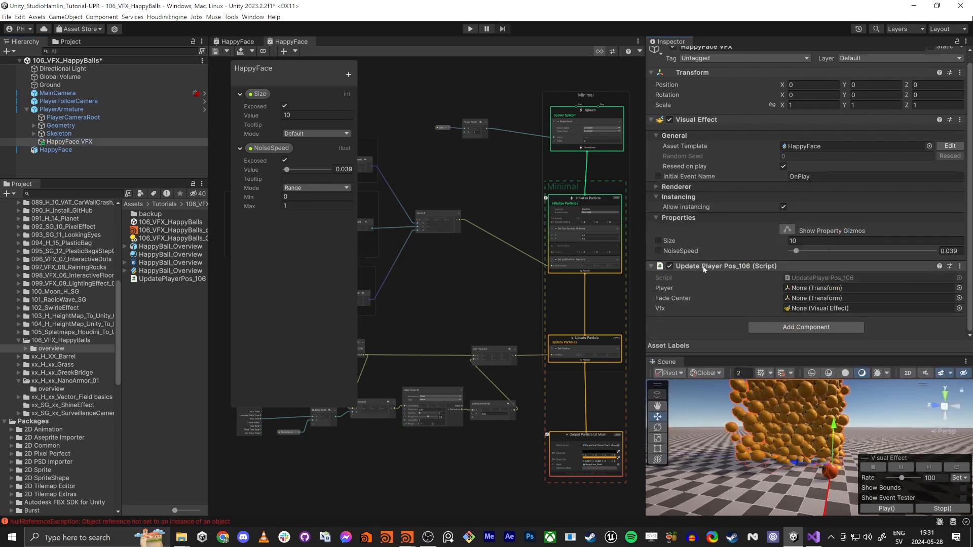
- Open the UpdatePlayerPos_106 script in Visual Studio and review its VFX namespace, ExecuteInEditMode attribute and Update method
left_click(807, 276)
double_click(806, 277)
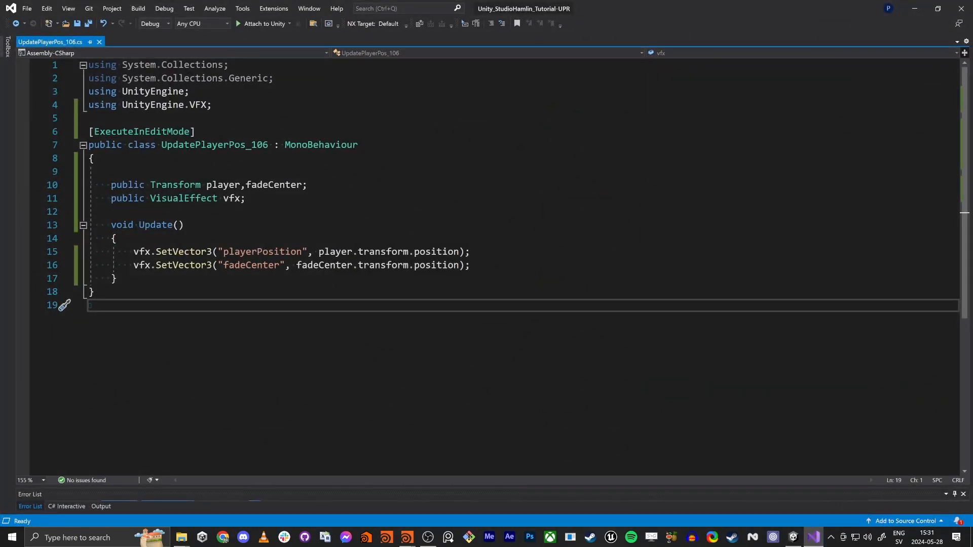
double_click(142, 104)
double_click(200, 105)
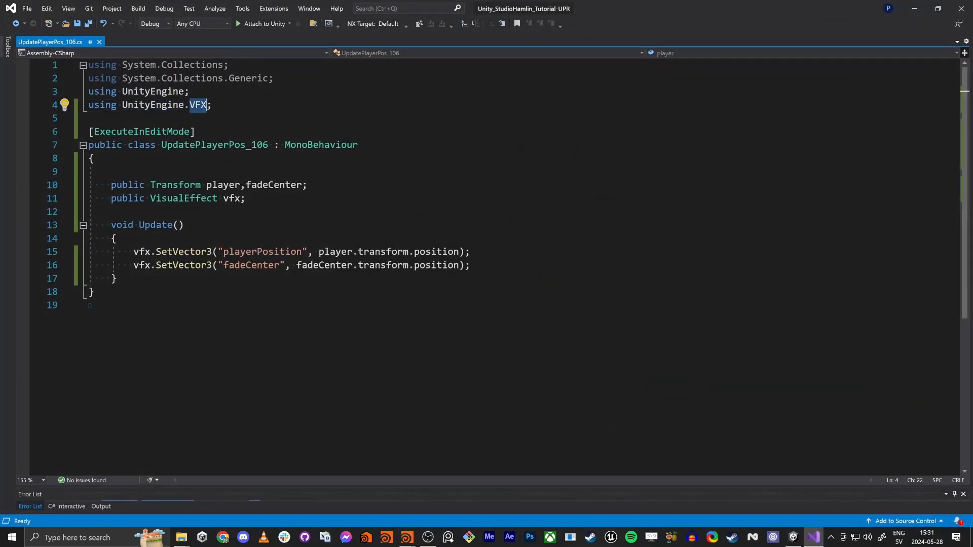
double_click(165, 132)
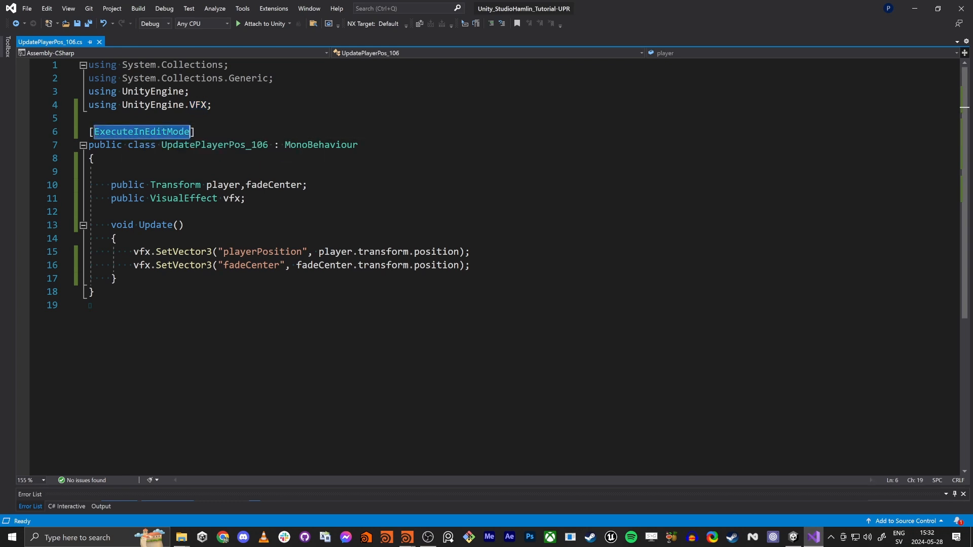
left_click_drag(144, 224, 161, 264)
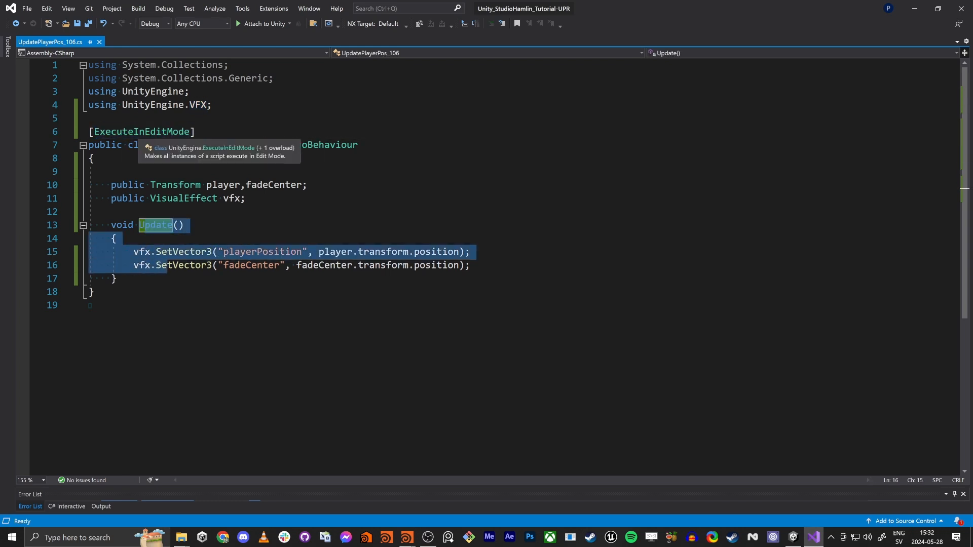
left_click(139, 132)
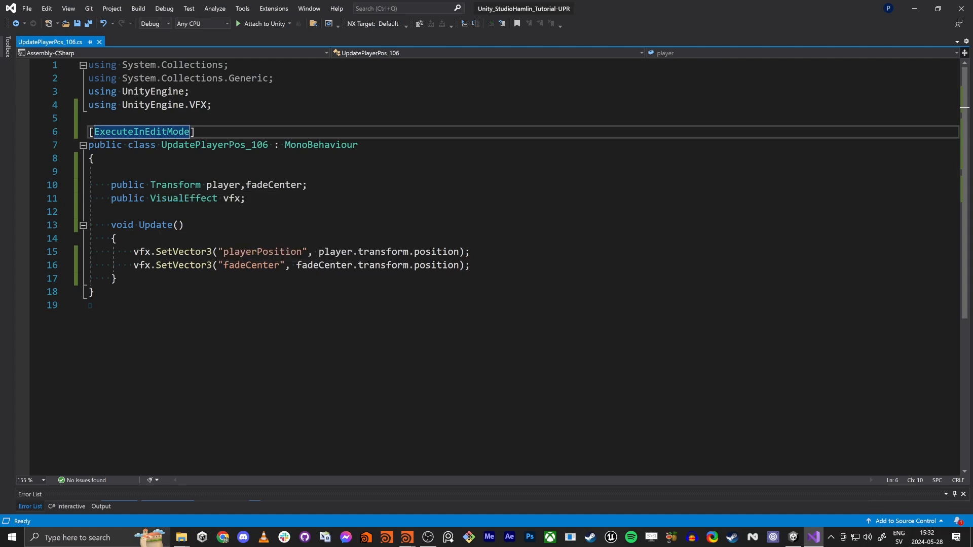
- Examine the script's player, fadeCenter and vfx variables and the playerPosition property name it sets
left_click(232, 185)
double_click(279, 186)
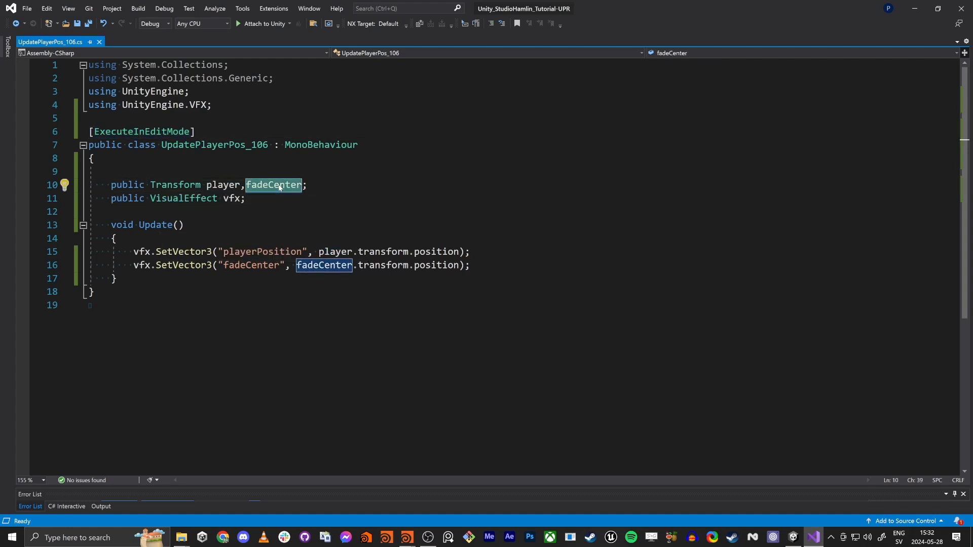
key("Up")
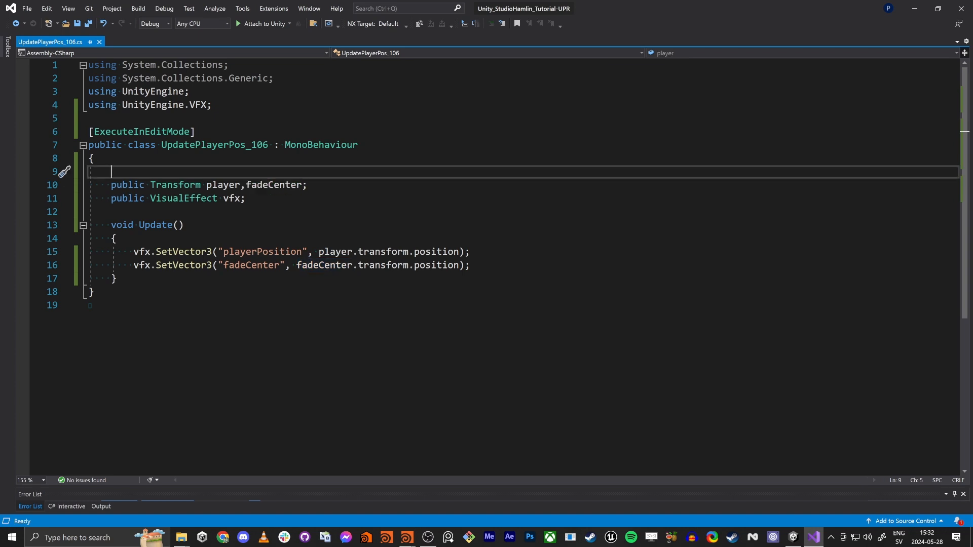
left_click(279, 186)
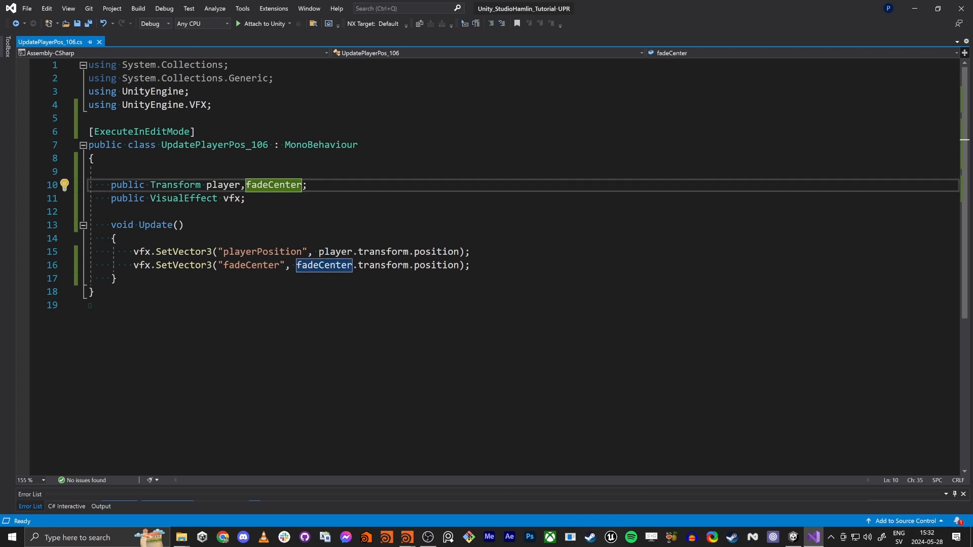
double_click(231, 198)
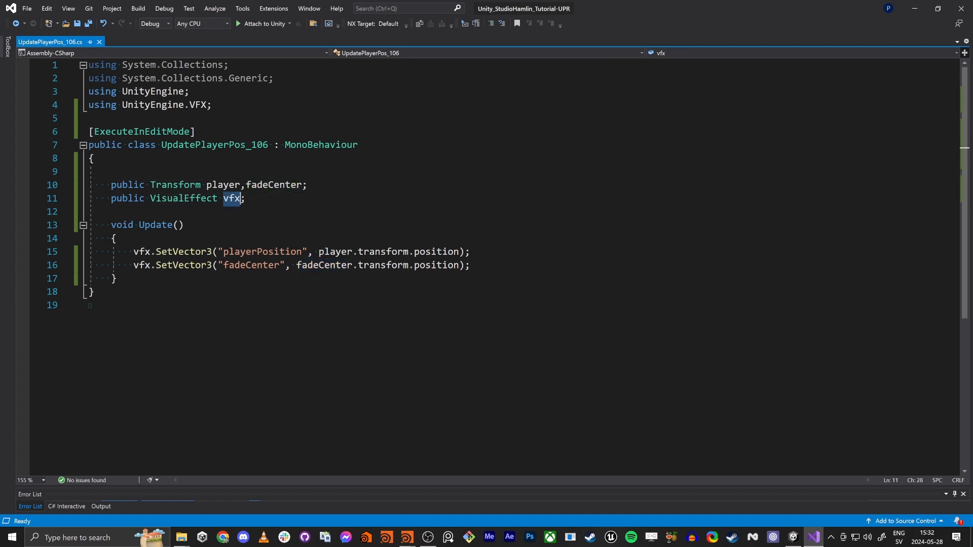
left_click(90, 305)
double_click(264, 254)
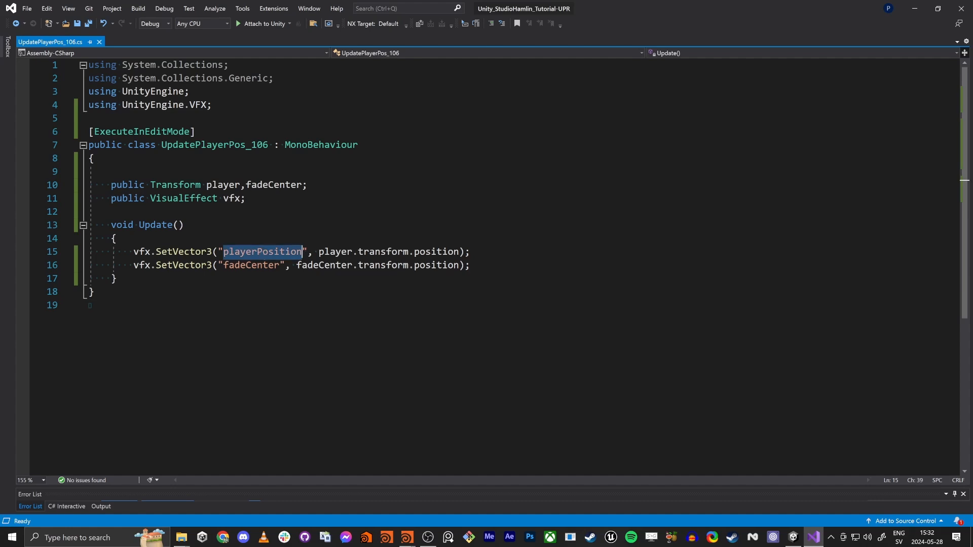
- Examine the fadeCenter and playerPosition property names that the script's SetVector3 calls use
double_click(260, 267)
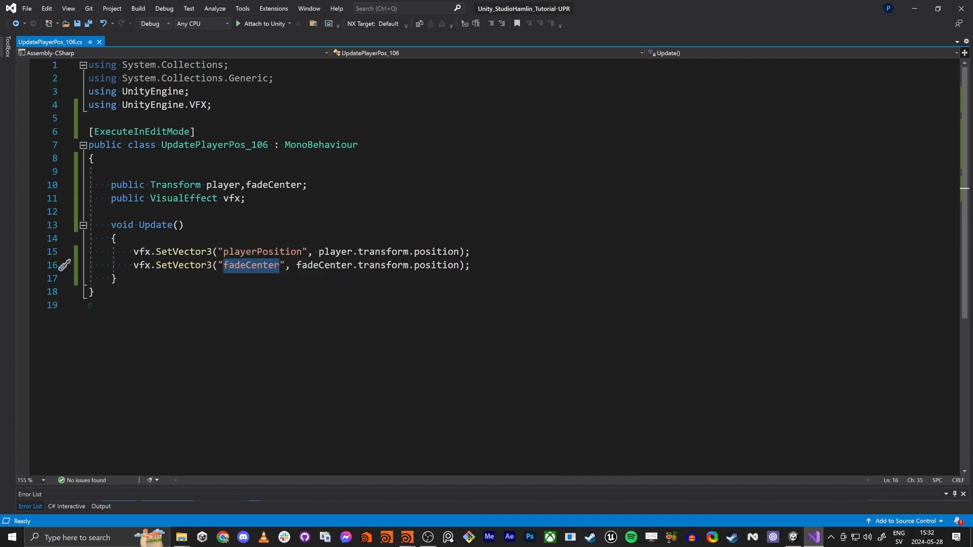
left_click_drag(283, 329, 88, 66)
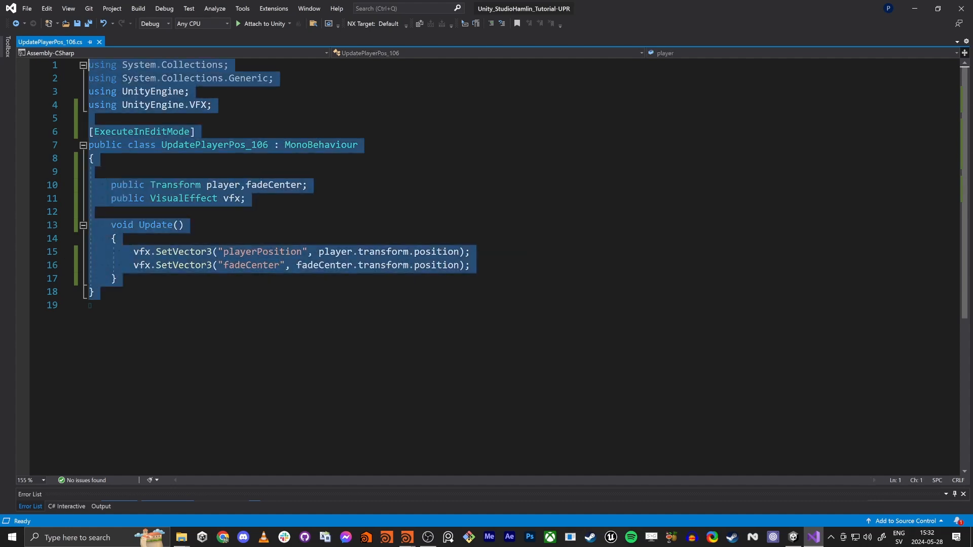
left_click(264, 334)
double_click(263, 255)
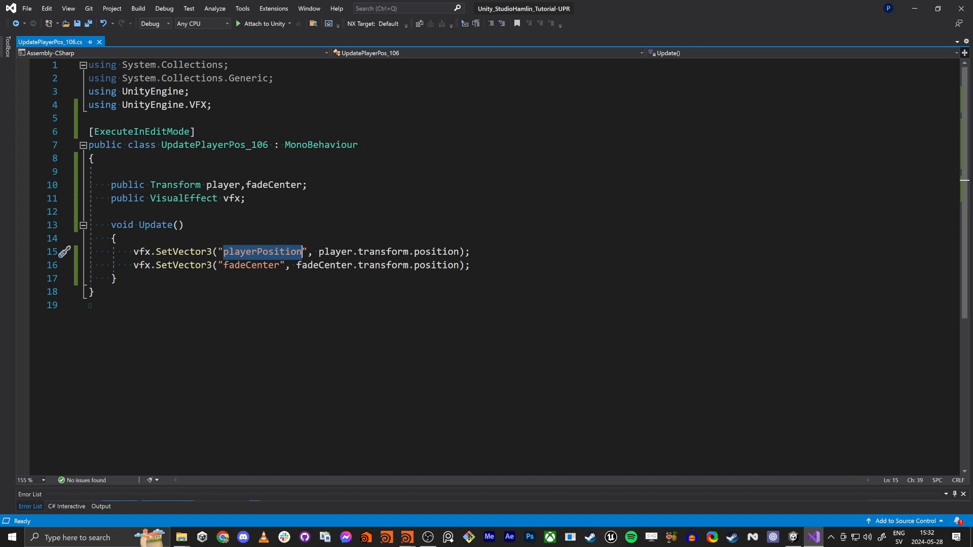
left_click(256, 252)
left_click_drag(223, 252, 235, 253)
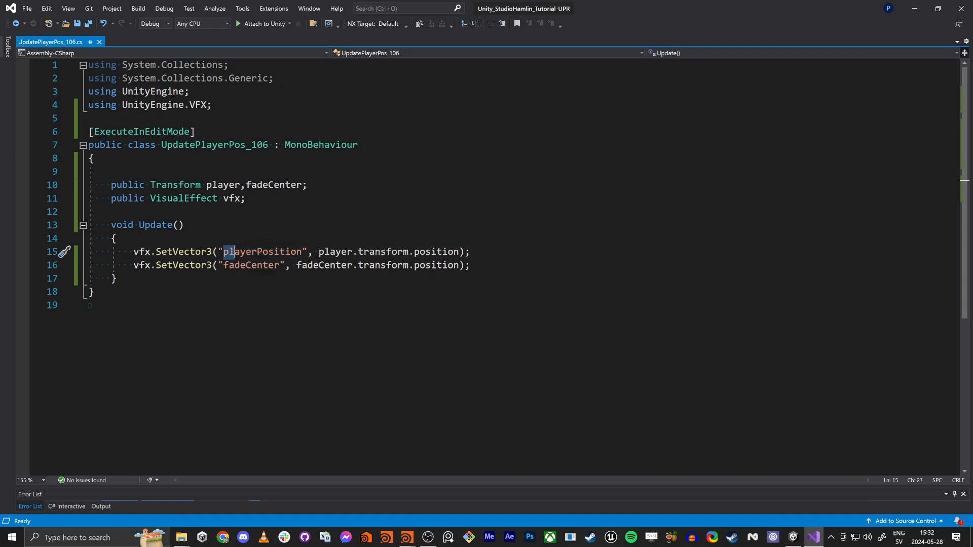
- Switch to Unity and add a Vector3 property named playerPosition to the HappyFace VFX graph
key("alt+Tab")
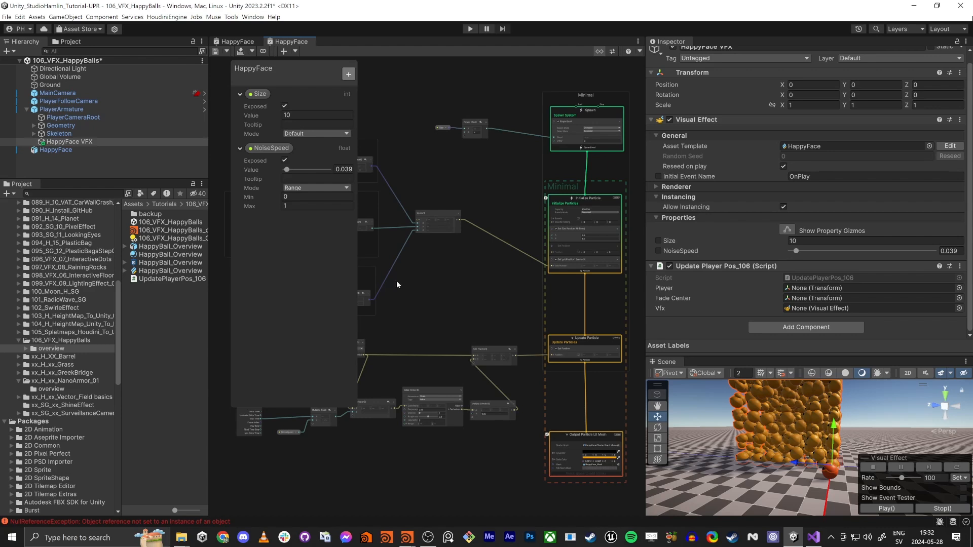
left_click(348, 74)
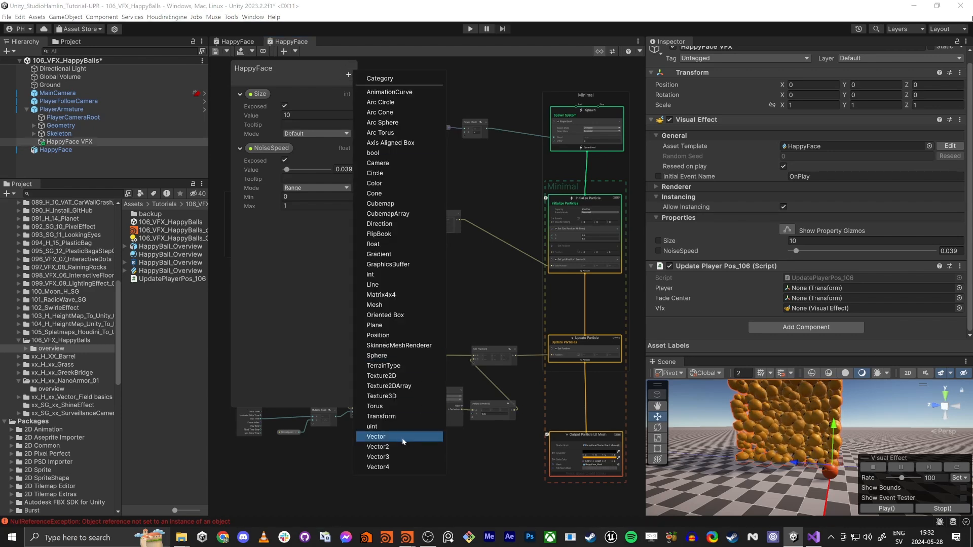
left_click(401, 462)
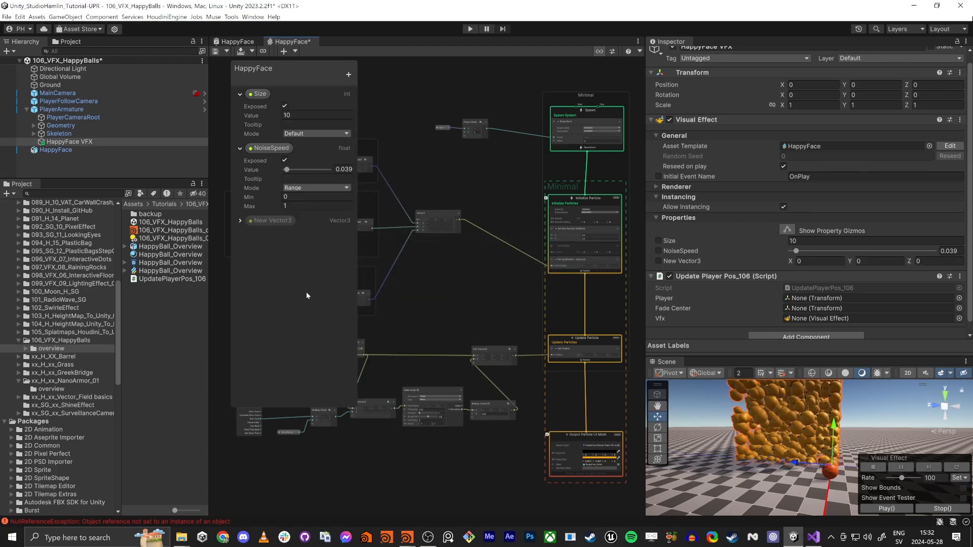
double_click(270, 221)
type("playerPosition")
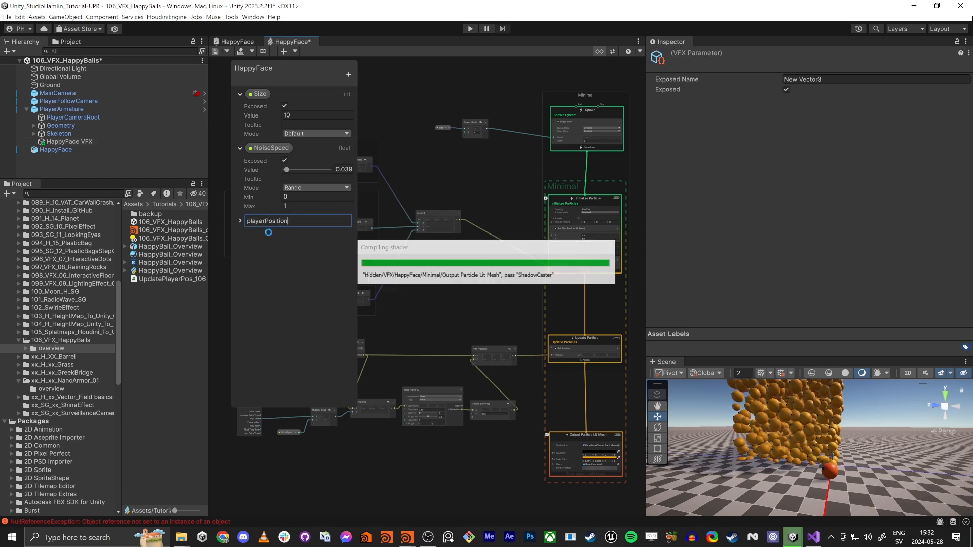
key("Return")
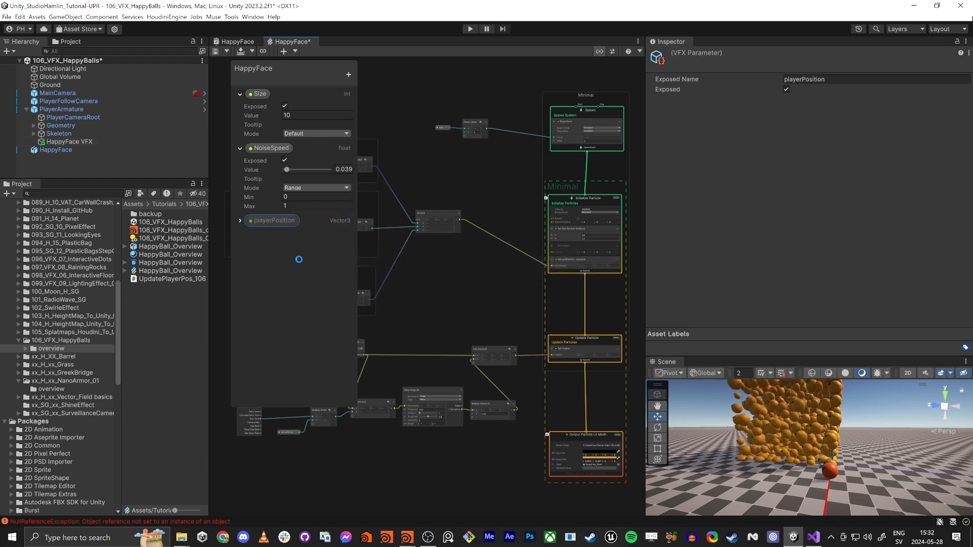
- Duplicate the playerPosition property and rename the copy fadeCenter, copying the exact name from the UpdatePlayerPos_106 script
key("ctrl+d")
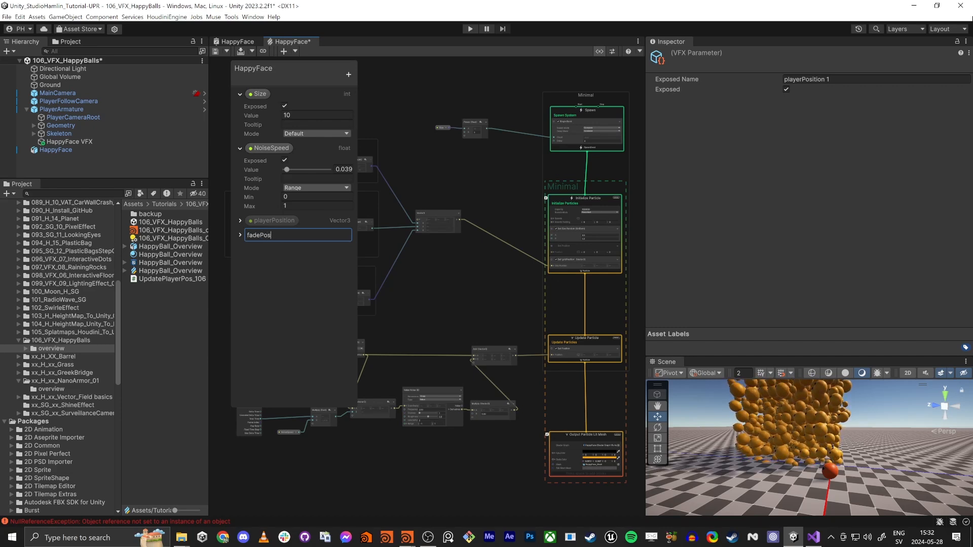
type("on")
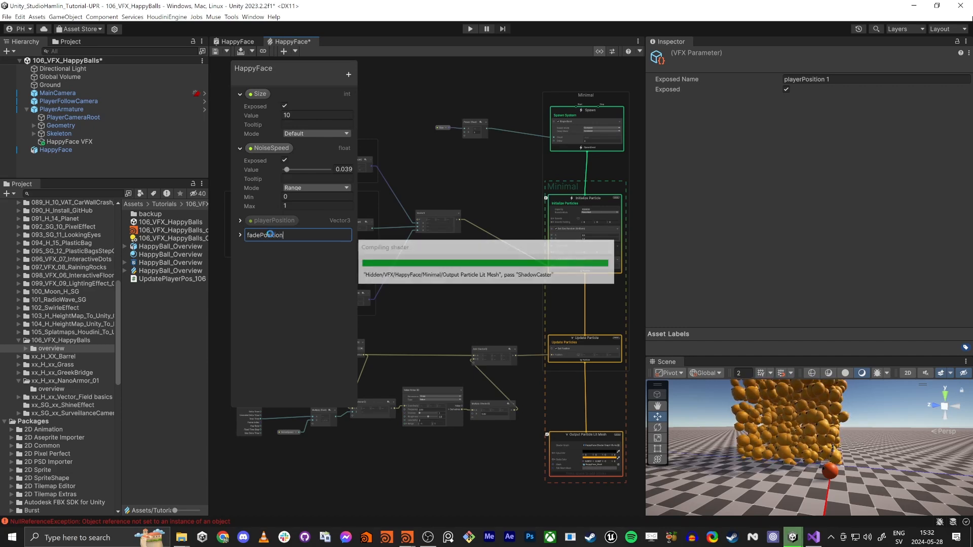
key("alt+Tab")
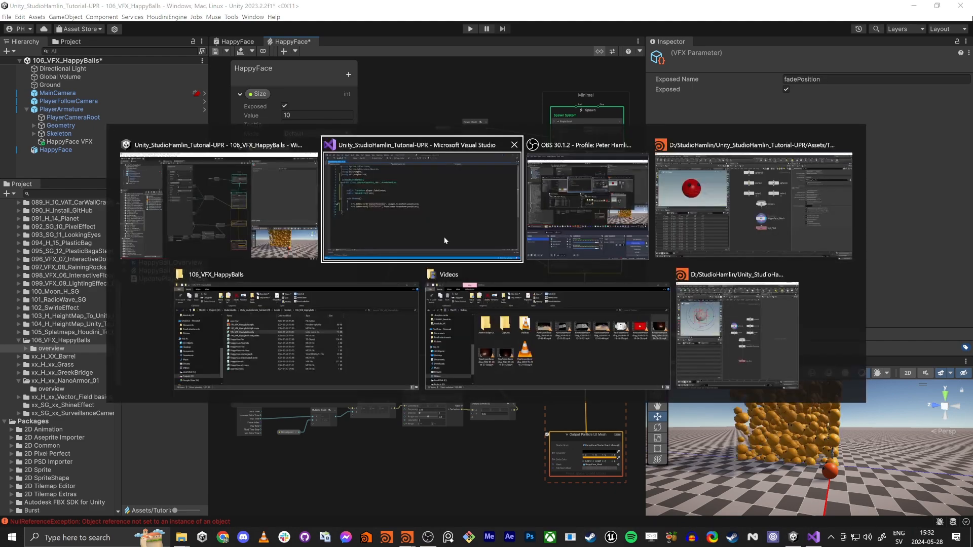
double_click(256, 265)
key("ctrl+c")
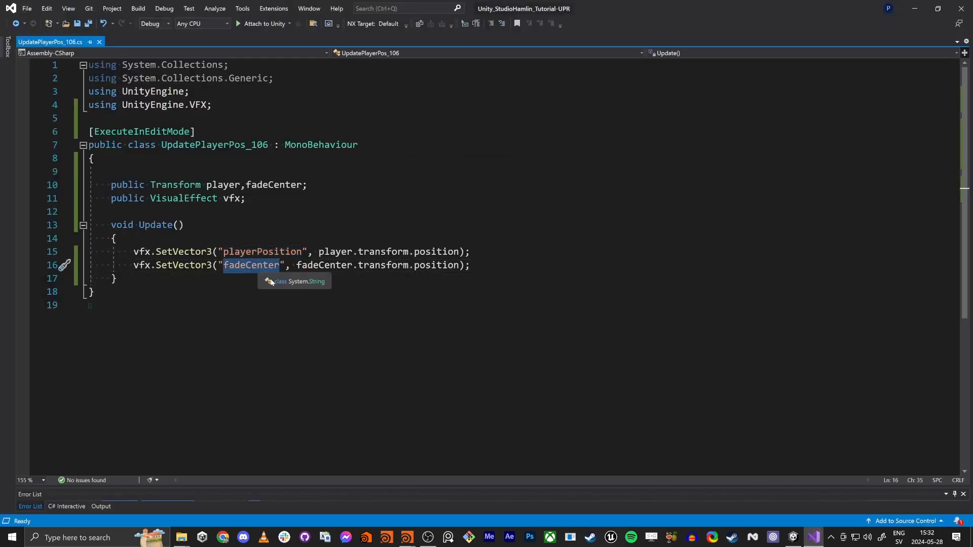
key("alt+Tab")
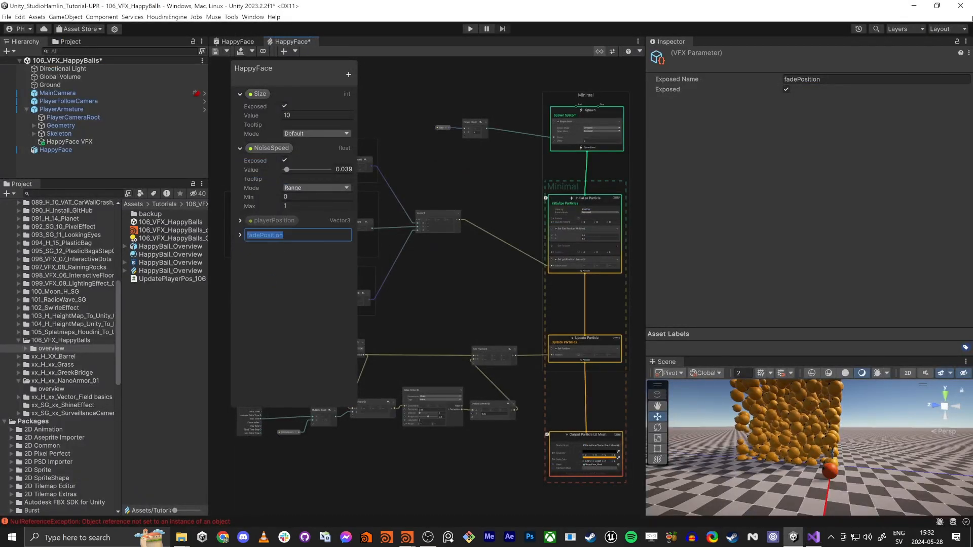
key("ctrl+v")
key("Return")
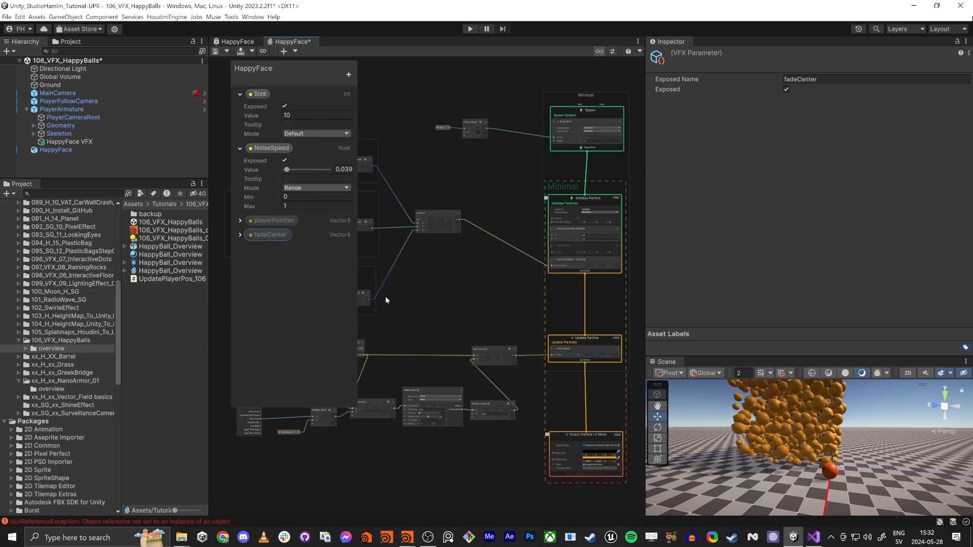
- Assign HappyFace VFX to the Vfx field of its Update Player Pos_106 script component
left_click(65, 142)
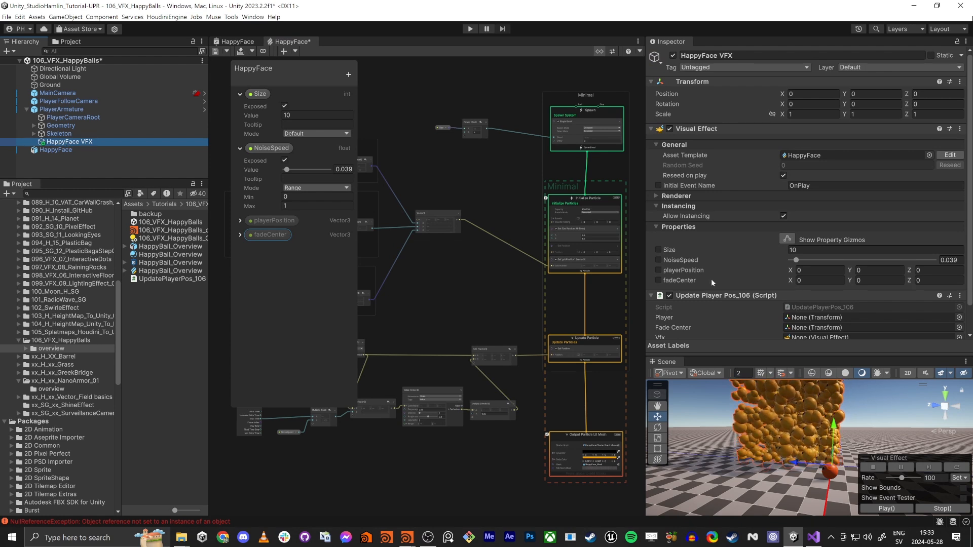
scroll(711, 283, "down", 1)
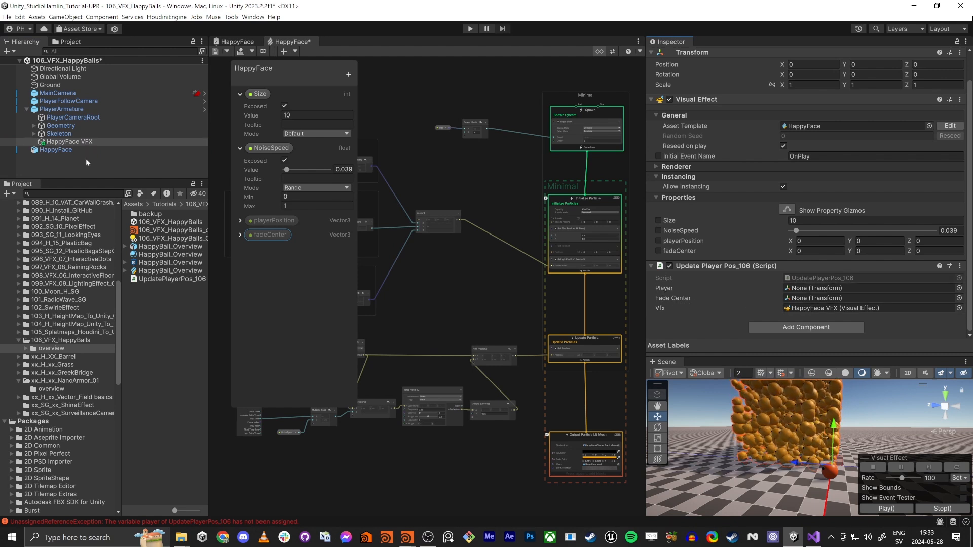
- Create an empty child object under PlayerArmature and name it PlayerCenter
left_click(66, 109)
right_click(66, 110)
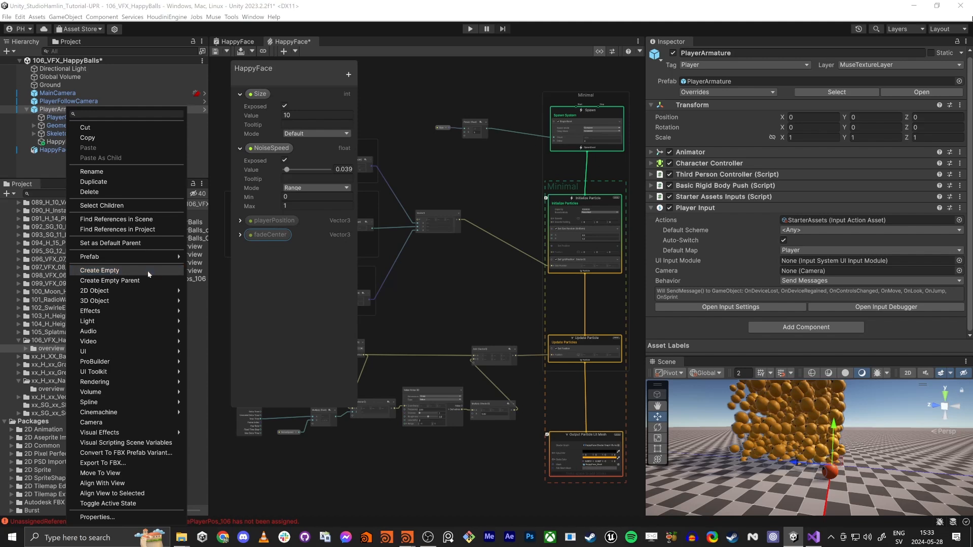
left_click(99, 270)
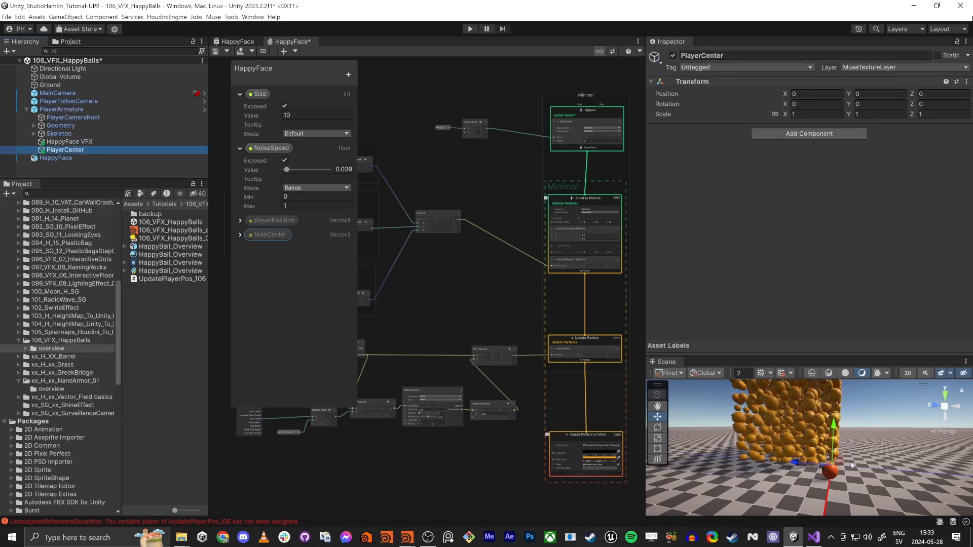
- Raise PlayerCenter in the enlarged Scene view to the character's upper body, at a Y position of about 1.56
right_click(844, 446)
left_click(792, 427)
key("shift+space")
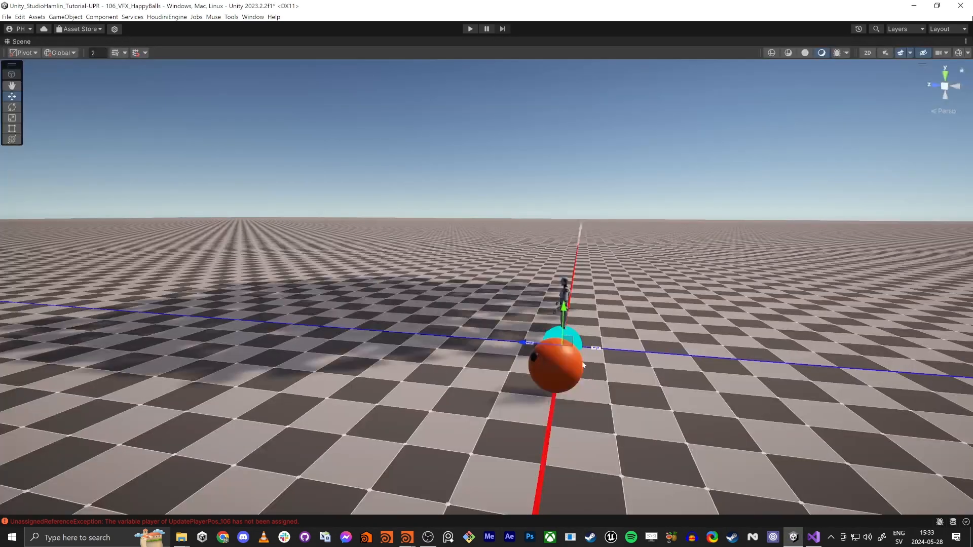
right_click_drag(567, 339, 486, 374)
key("d")
key("w")
key("w")
key("a")
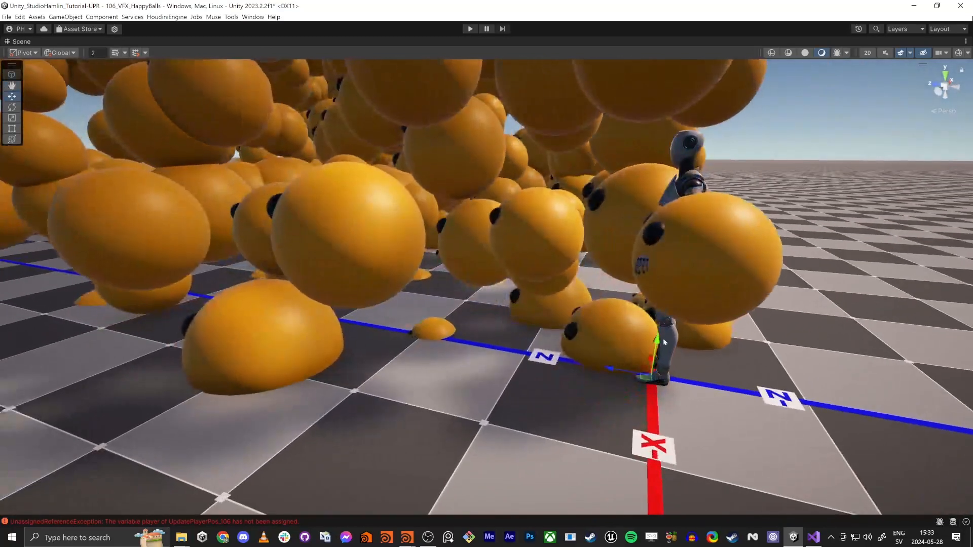
left_click_drag(649, 290, 664, 125)
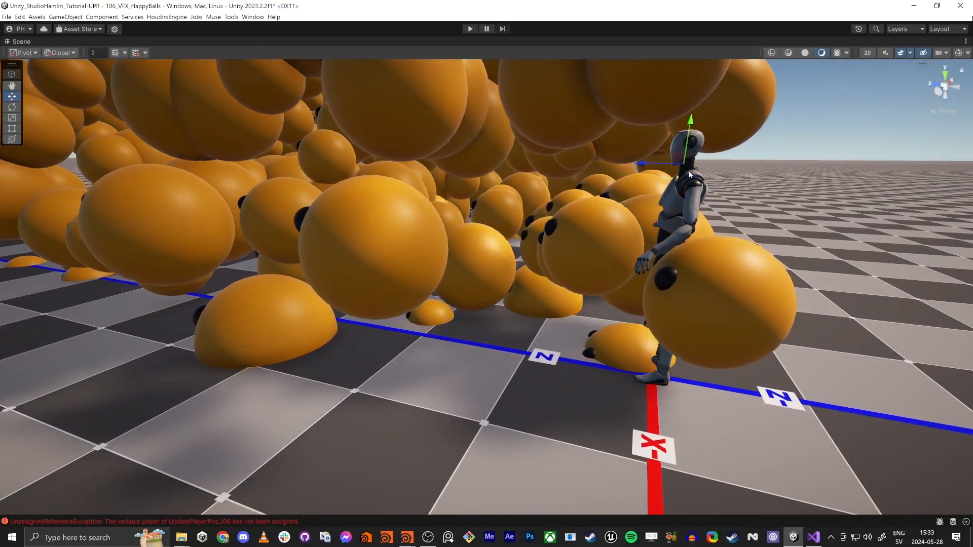
key("w")
right_click_drag(667, 178, 502, 191)
key("d")
key("shift+space")
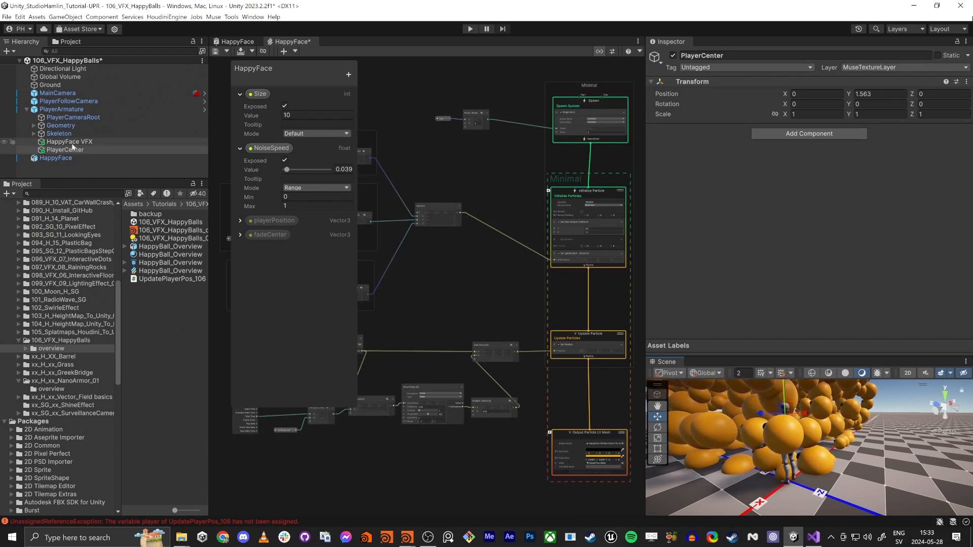
- Assign PlayerCenter to the Player field of the Update Player Pos_106 script on HappyFace VFX
left_click(70, 141)
left_click_drag(66, 151, 676, 328)
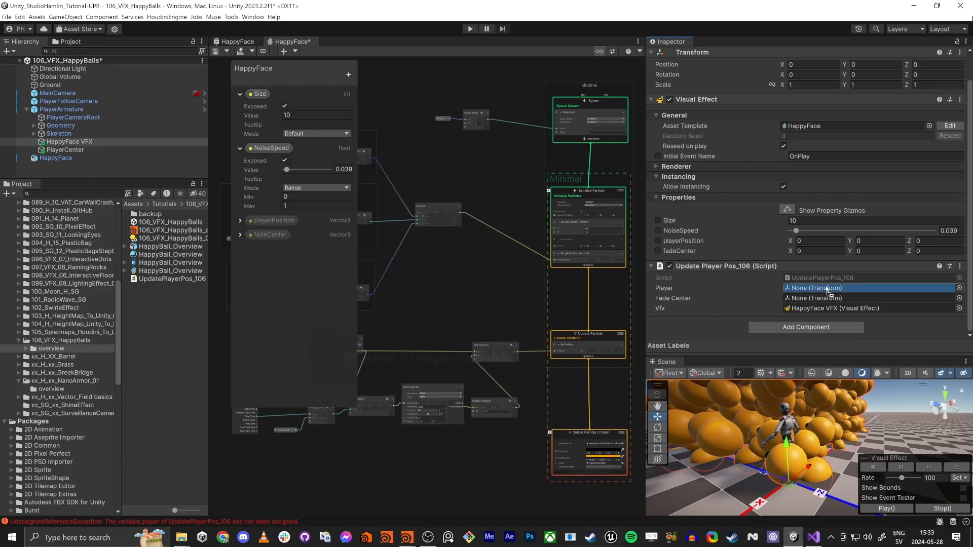
left_click_drag(828, 290, 826, 288)
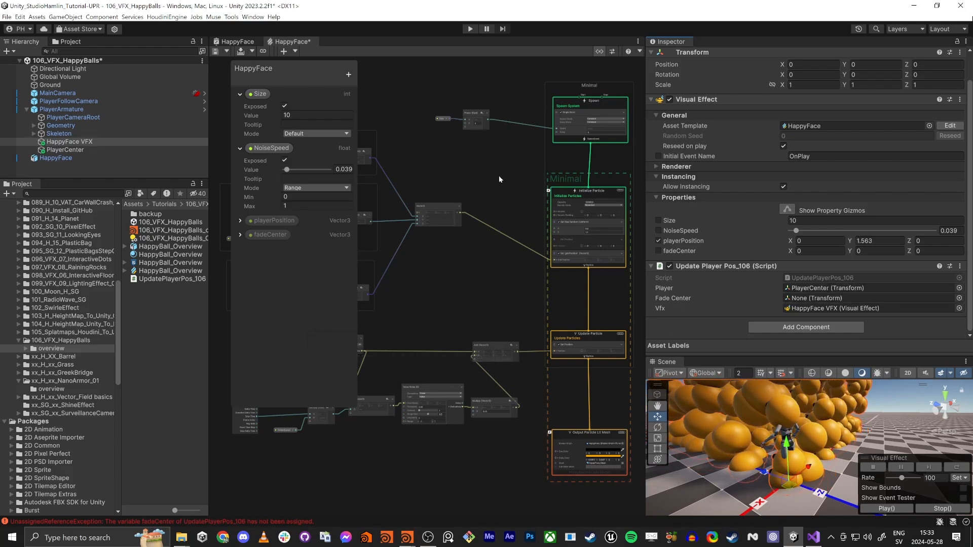
- Place a playerPosition node below the noise nodes in the graph, and move the Output Particle Lit Mesh context further down
key("shift+space")
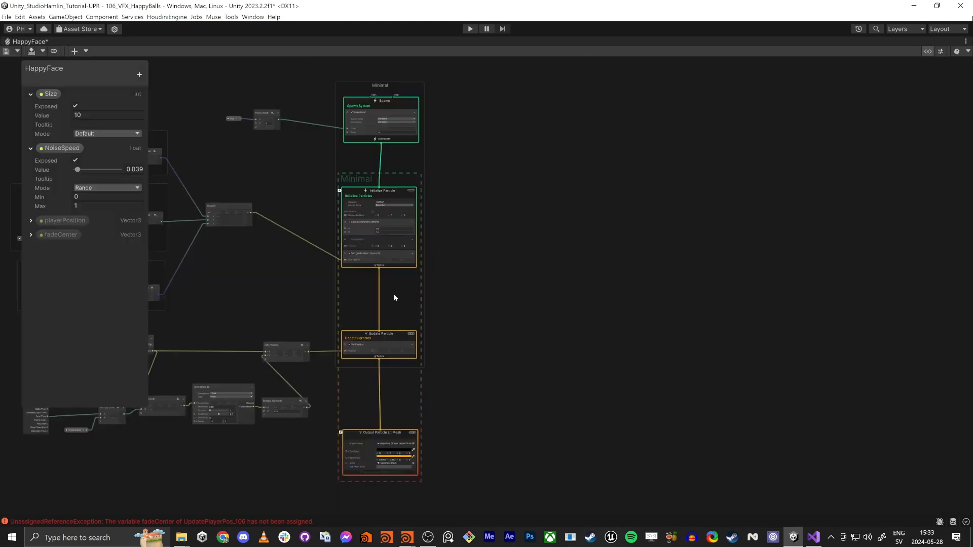
middle_click_drag(268, 280, 678, 277)
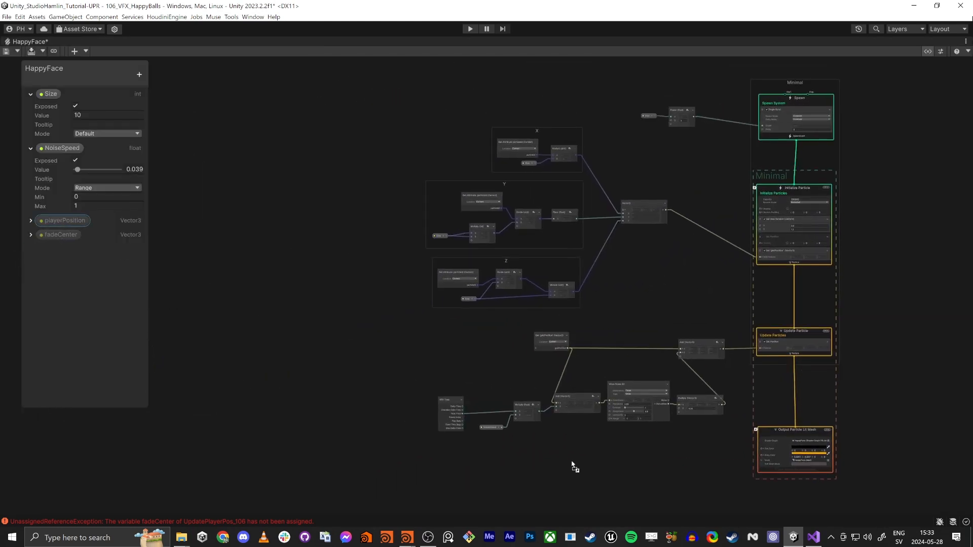
middle_click_drag(566, 482, 549, 351)
left_click_drag(703, 323, 706, 374)
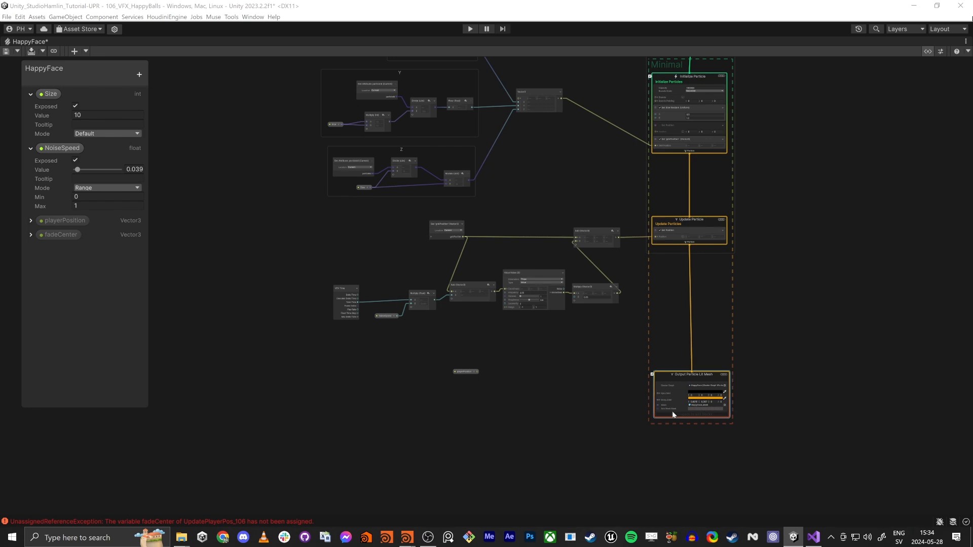
- Restore the full editor layout, widen the graph area and enlarge the Scene view around the player and balls
scroll(641, 408, "up", 6)
key("shift+space")
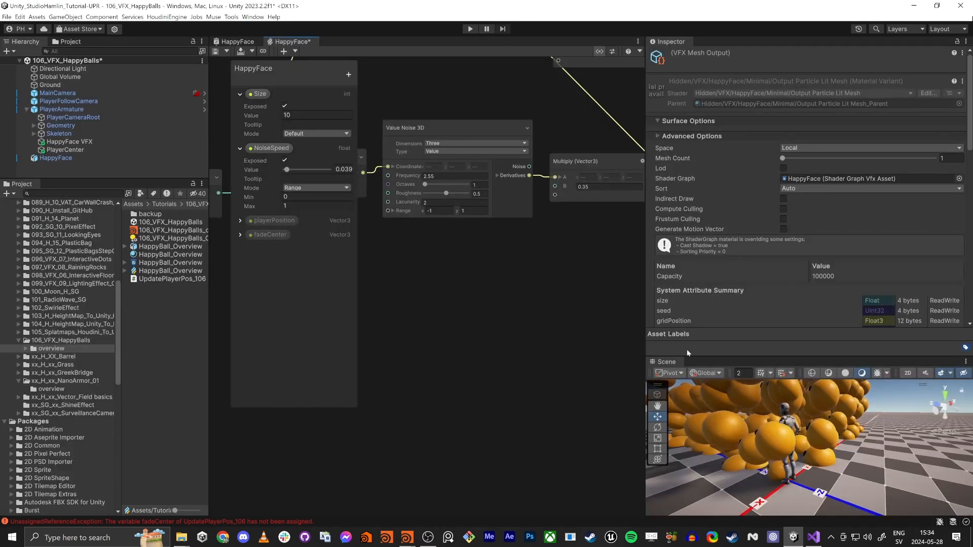
left_click_drag(208, 369, 167, 369)
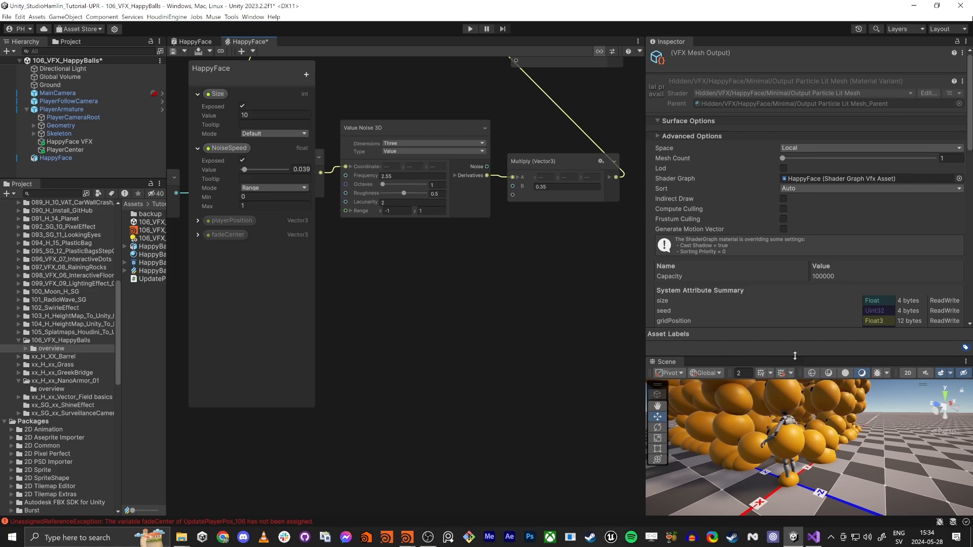
left_click_drag(814, 356, 814, 221)
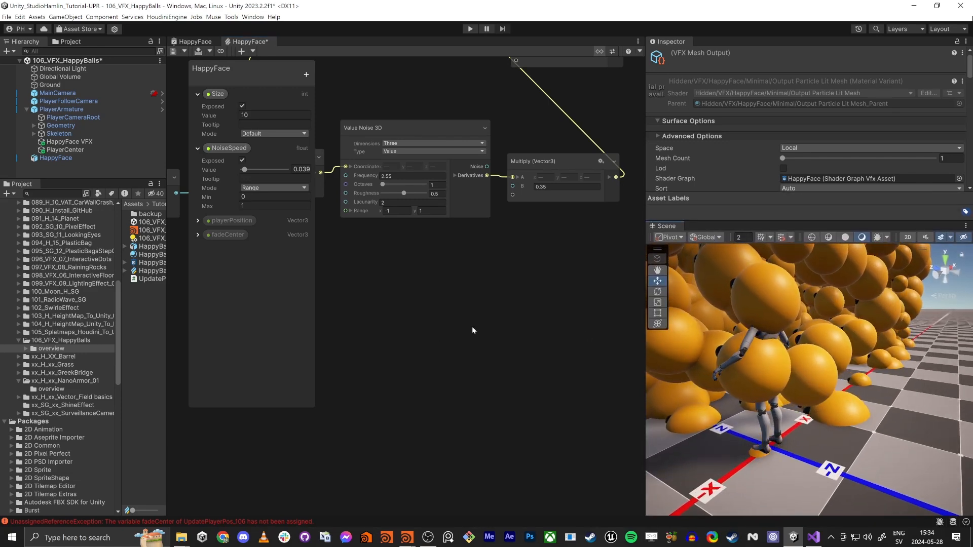
left_click_drag(710, 362, 818, 354, "alt")
- Try moving PlayerArmature along the ground to test the balls' reaction, and undo the move
left_click(62, 109)
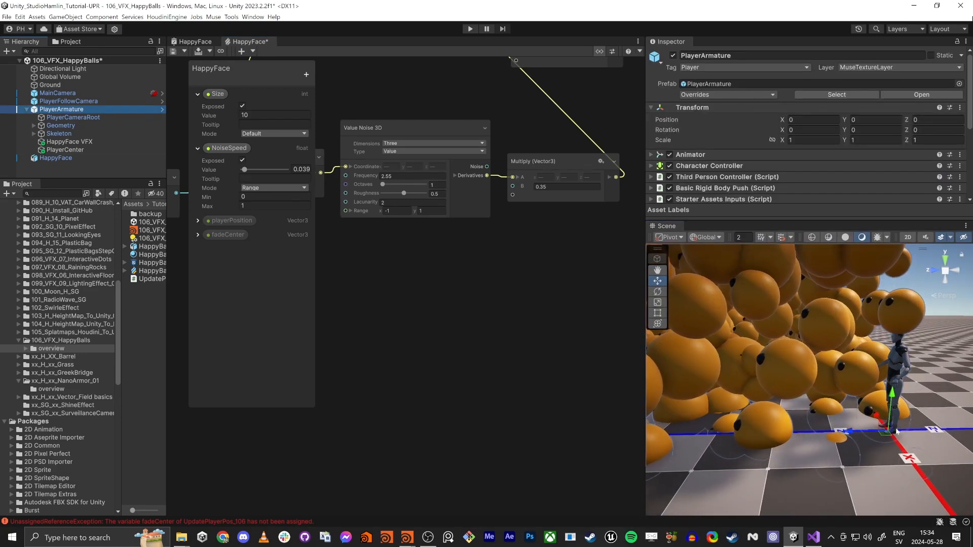
left_click_drag(886, 433, 937, 449)
key("ctrl+z")
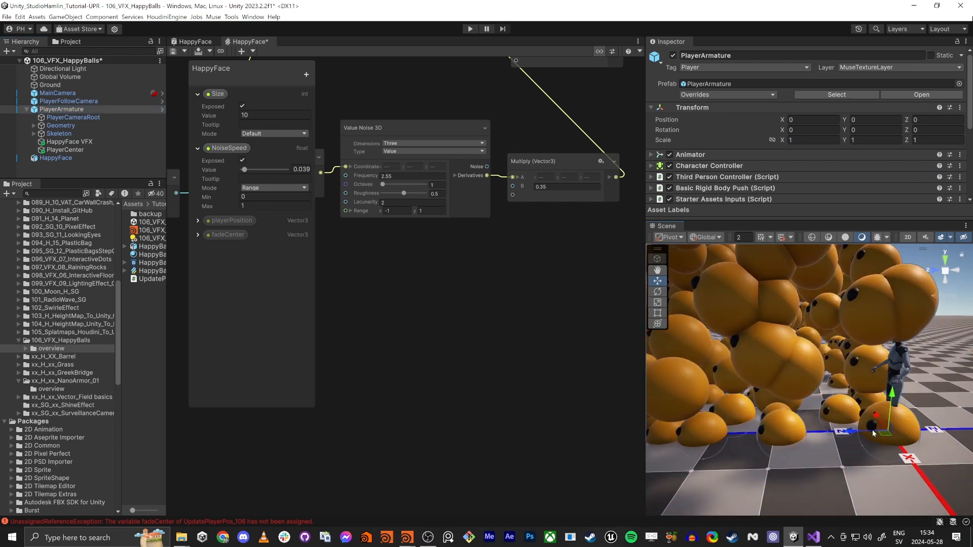
- Examine the graph from the noise nodes through the grid-position groups to the Spawn and Initialize Particle contexts
scroll(567, 320, "down", 8)
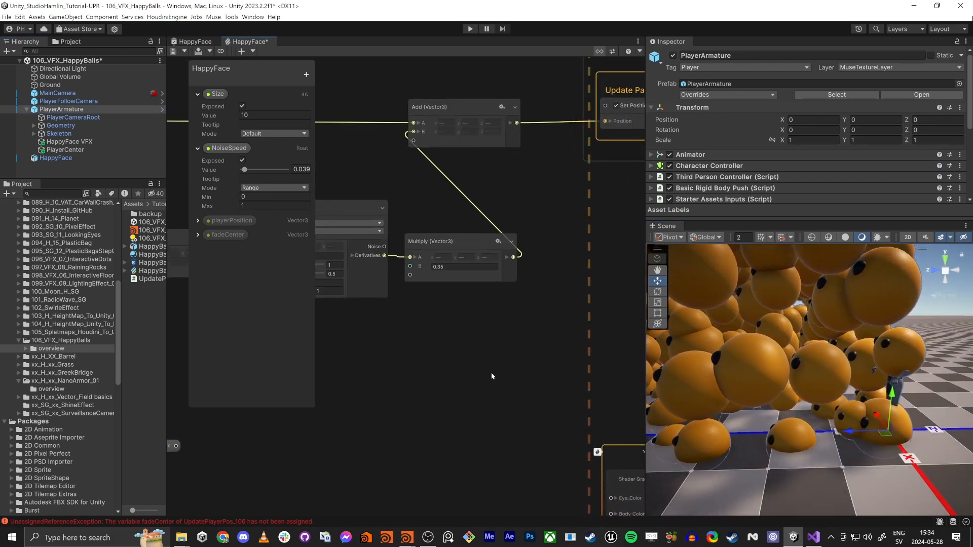
middle_click_drag(563, 319, 488, 411)
scroll(536, 296, "up", 8)
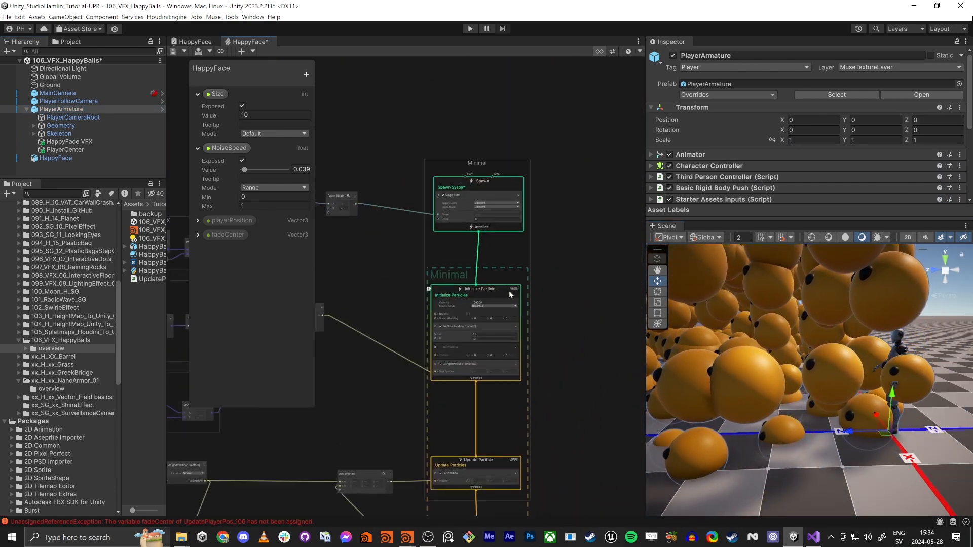
scroll(486, 274, "up", 3)
scroll(485, 274, "down", 2)
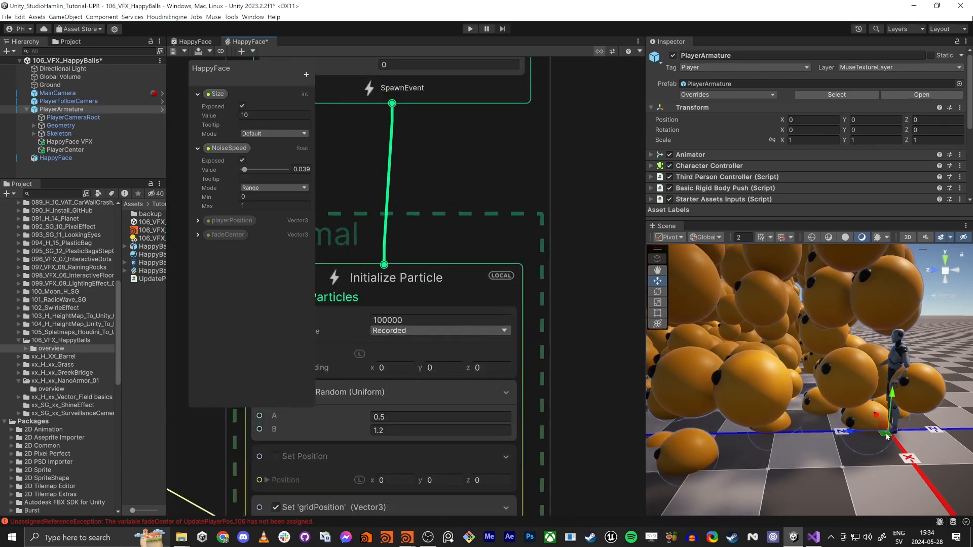
left_click_drag(808, 500, 907, 425)
scroll(436, 129, "down", 7)
middle_click_drag(362, 151, 467, 191)
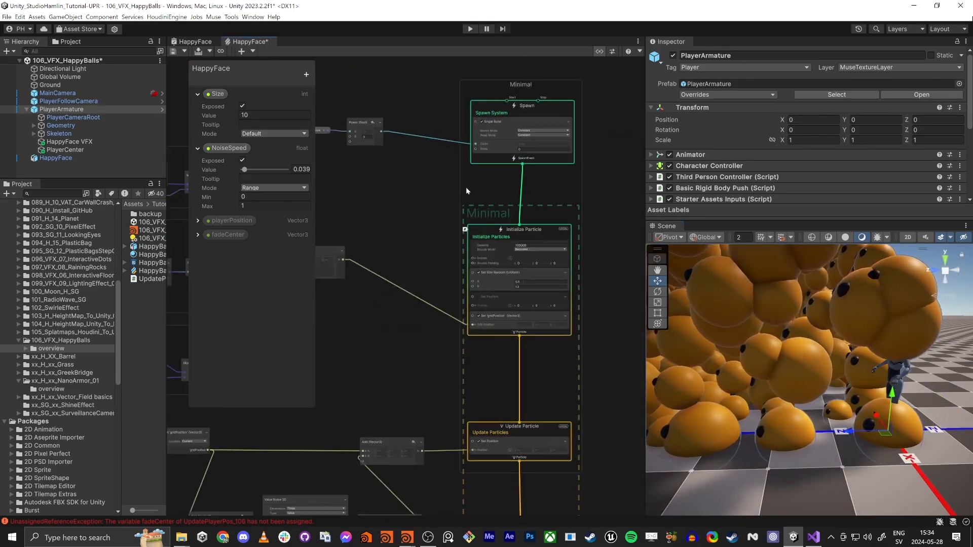
middle_click_drag(395, 161, 624, 150)
middle_click_drag(419, 215, 565, 210)
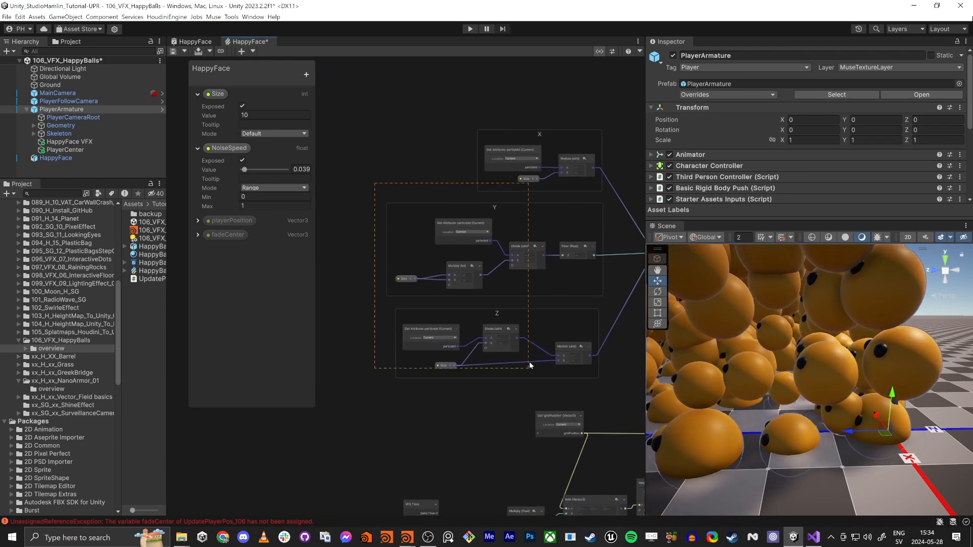
left_click_drag(530, 363, 537, 364)
middle_click_drag(617, 203, 352, 202)
middle_click_drag(570, 244, 440, 252)
scroll(440, 253, "up", 3)
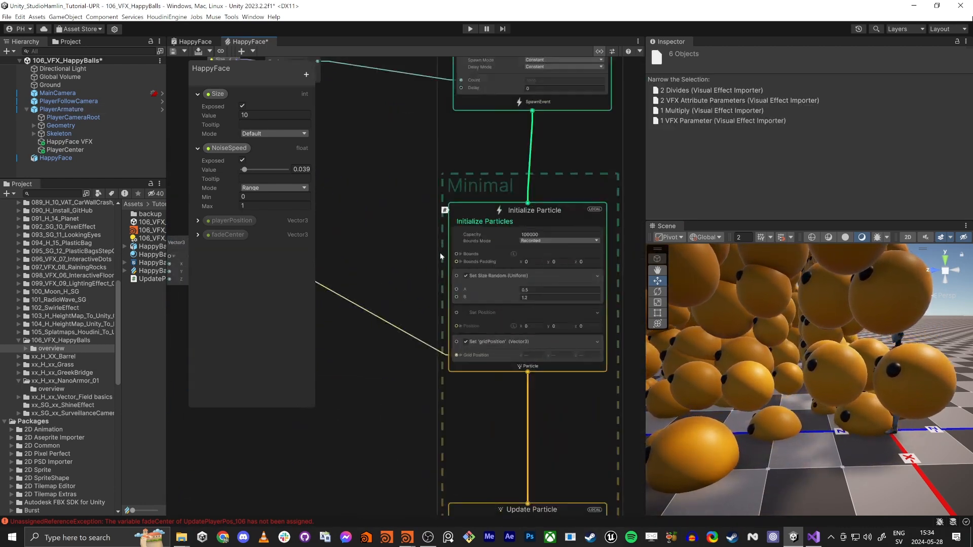
scroll(440, 253, "up", 2)
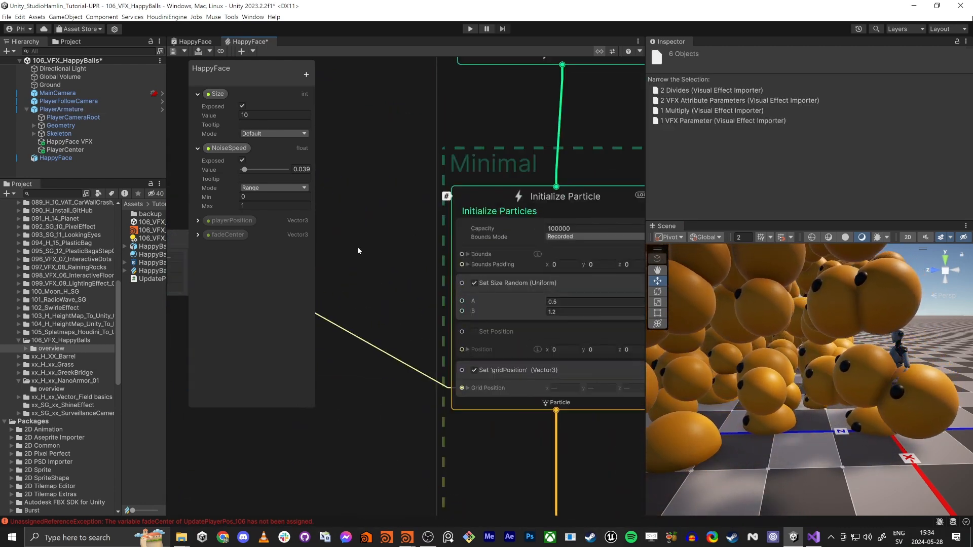
scroll(378, 233, "down", 3)
scroll(512, 152, "down", 2)
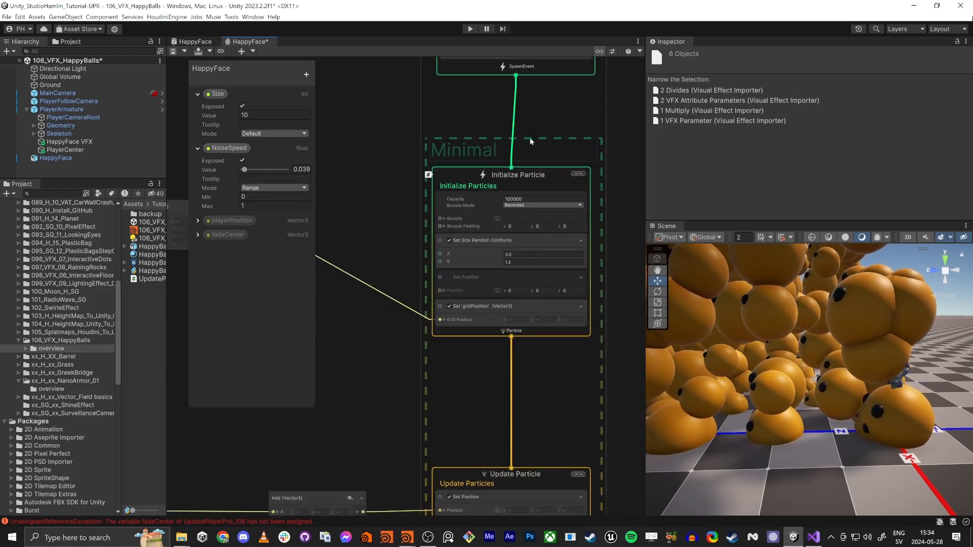
- Switch the Initialize Particle context's simulation space to World
middle_click_drag(543, 116, 475, 264)
scroll(527, 275, "up", 5)
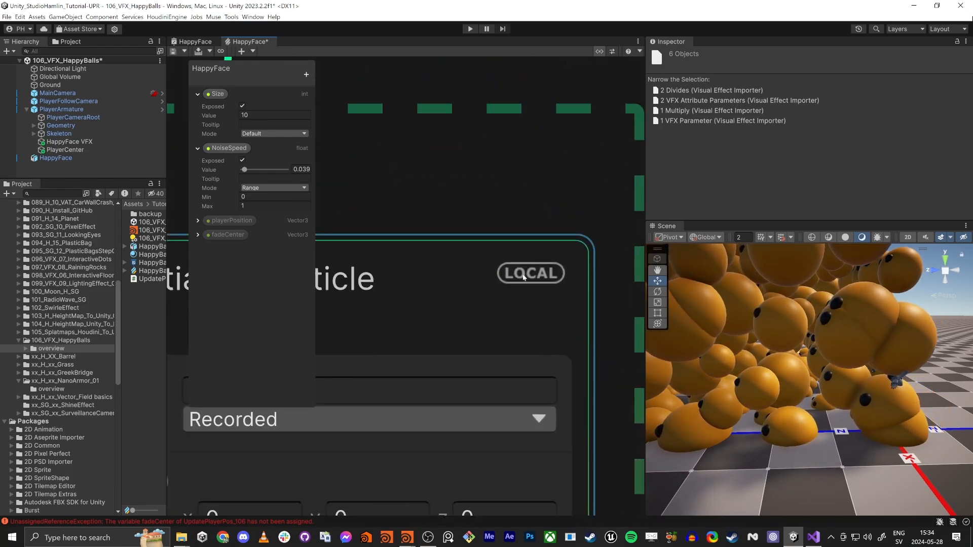
scroll(527, 275, "down", 5)
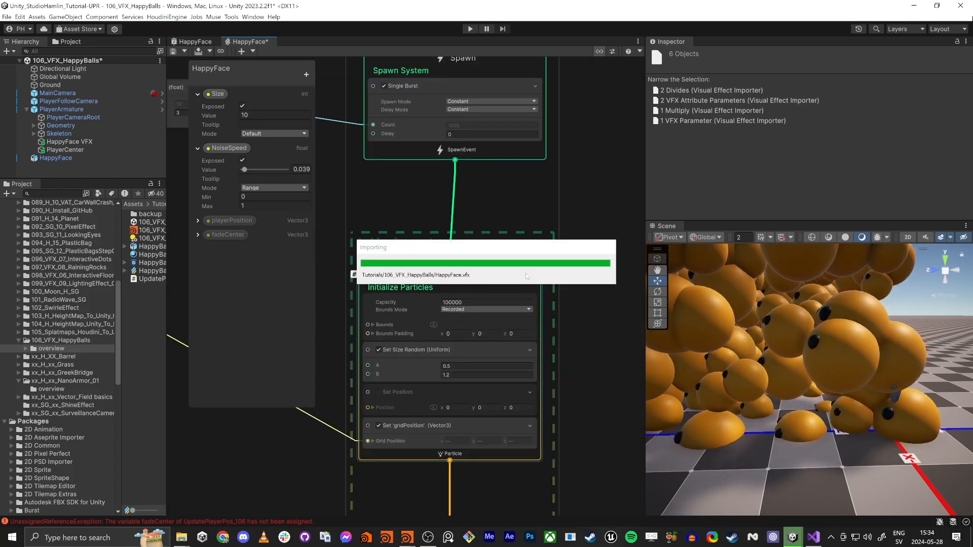
scroll(528, 275, "up", 4)
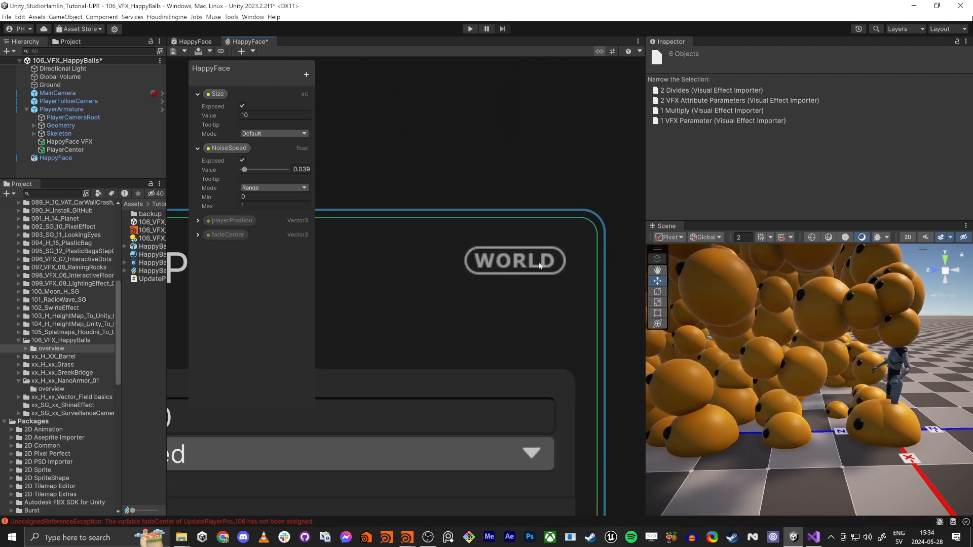
scroll(516, 269, "down", 2)
middle_click_drag(517, 269, 555, 266)
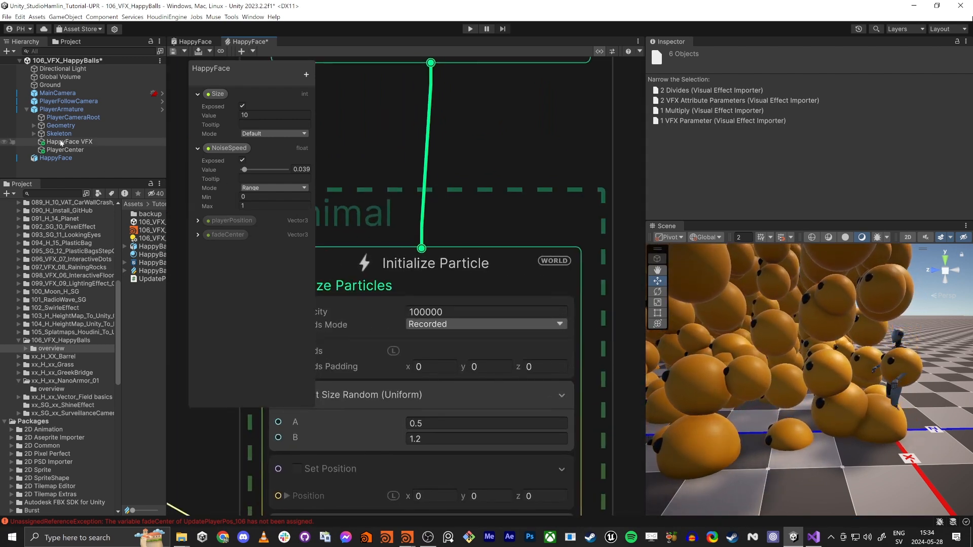
- Try moving PlayerArmature far across the ground to test the world-space balls, and undo the move
left_click(67, 109)
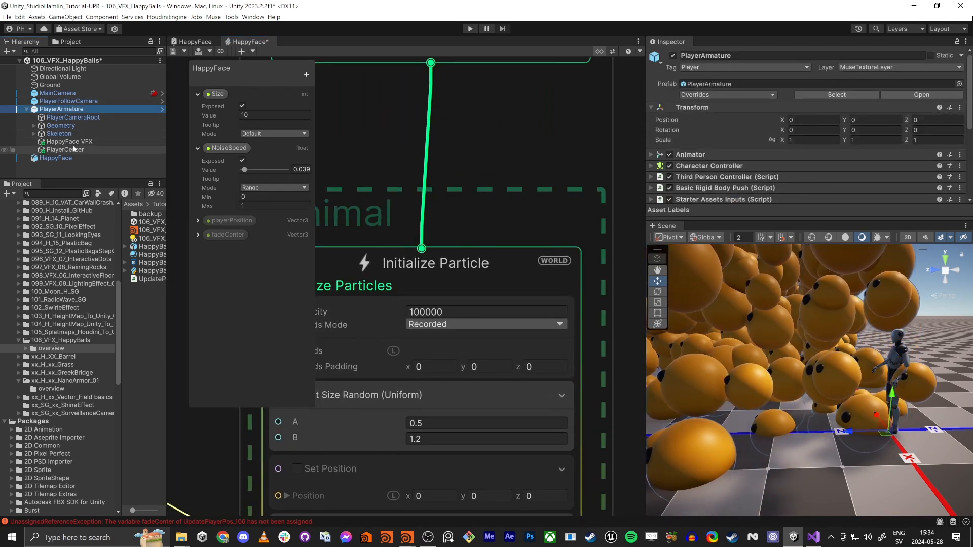
left_click_drag(884, 432, 765, 357)
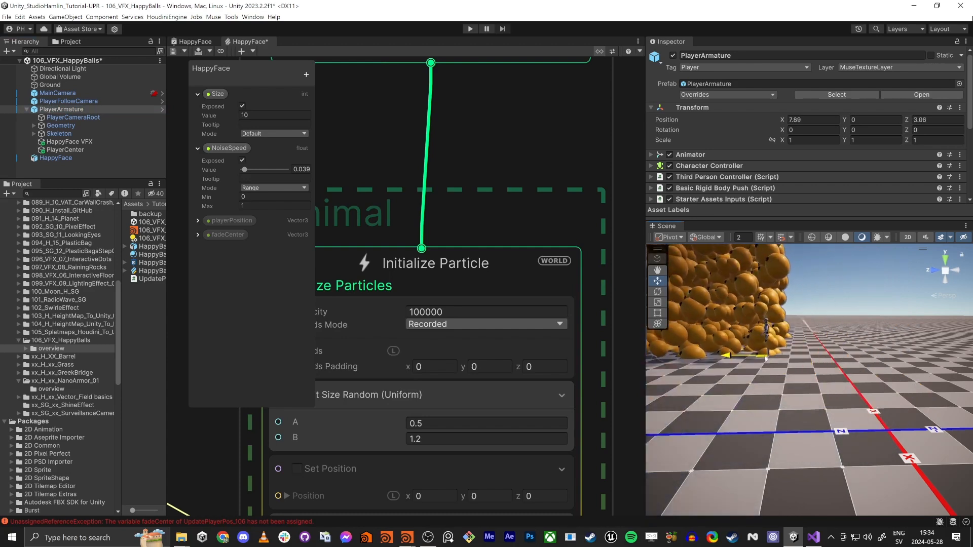
key("ctrl+z")
- Save the HappyFace graph and retest the balls by moving PlayerArmature along the ground, undoing each move
left_click(173, 51)
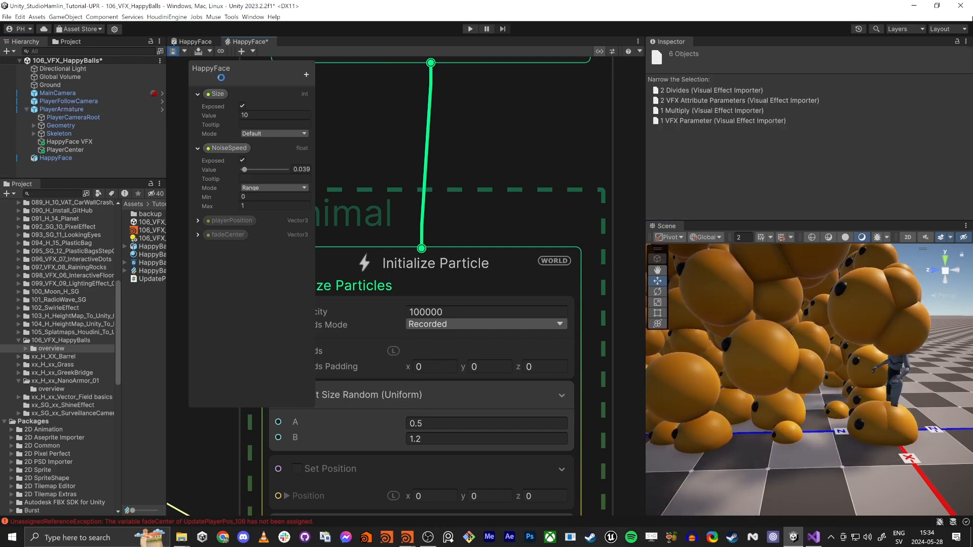
left_click(883, 428)
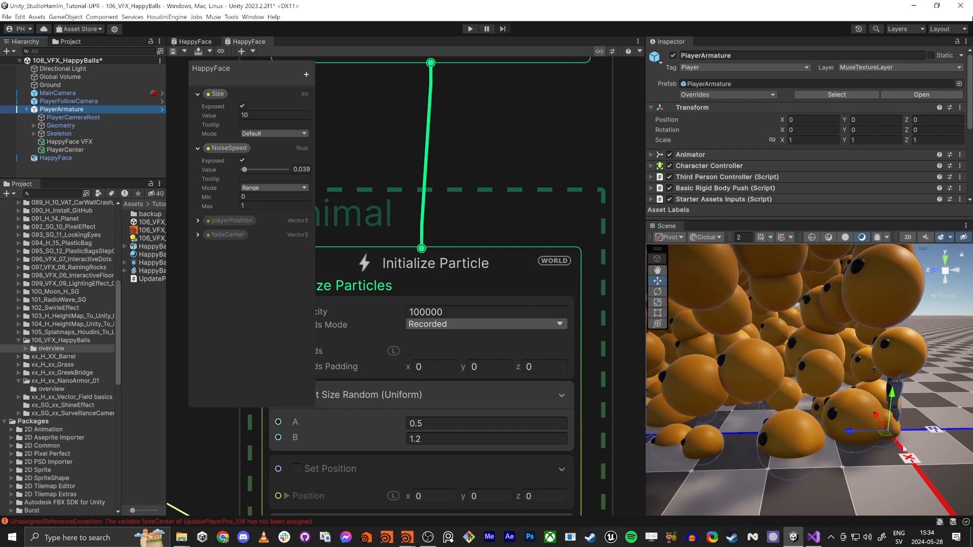
left_click_drag(882, 434, 835, 411)
key("ctrl+z")
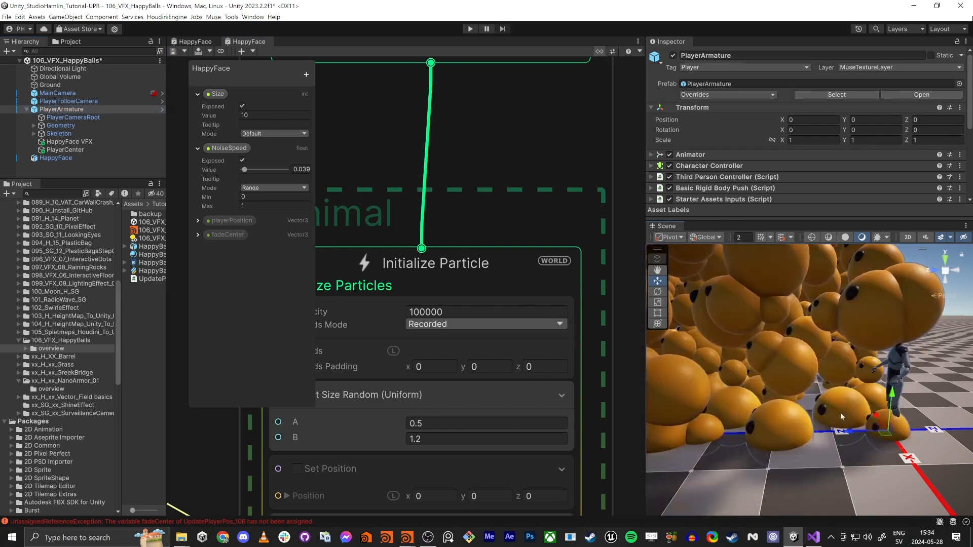
mouse_move(814, 393)
right_mouse_down()
mouse_move(800, 405)
mouse_move(822, 405)
mouse_move(808, 401)
right_mouse_up()
key("s")
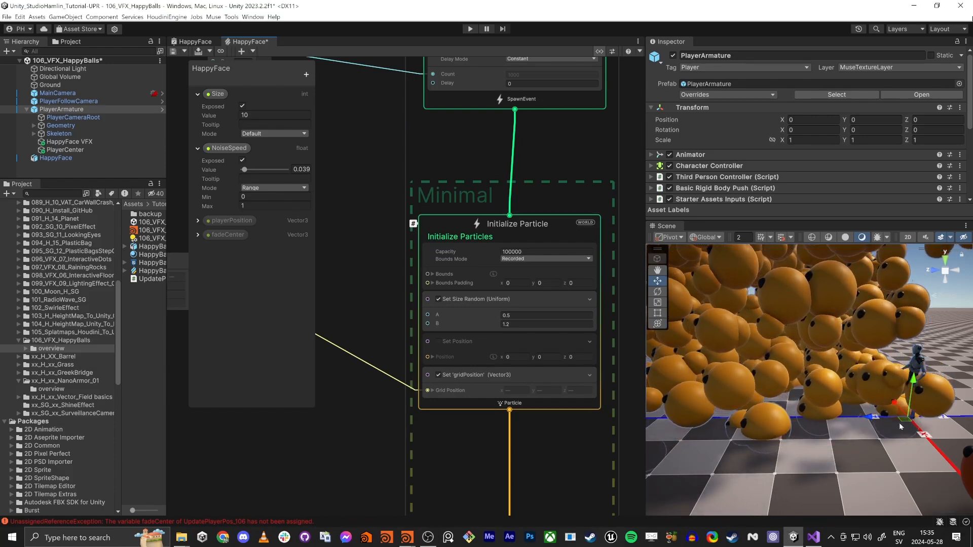
left_click_drag(906, 419, 753, 425)
key("ctrl+z")
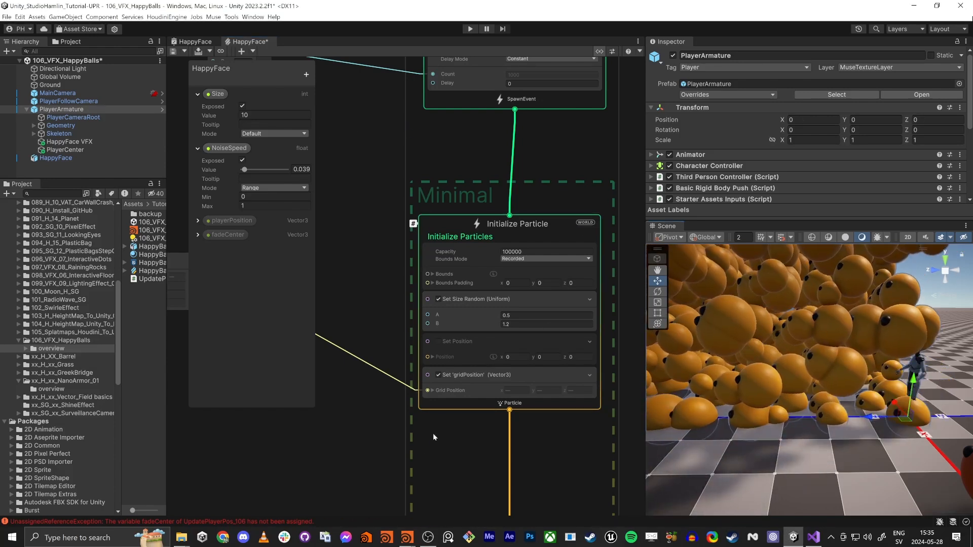
- Set the Position space of the Set Position block in Update Particle to World
middle_click_drag(411, 467, 346, 177)
scroll(514, 289, "up", 4)
scroll(514, 287, "down", 2)
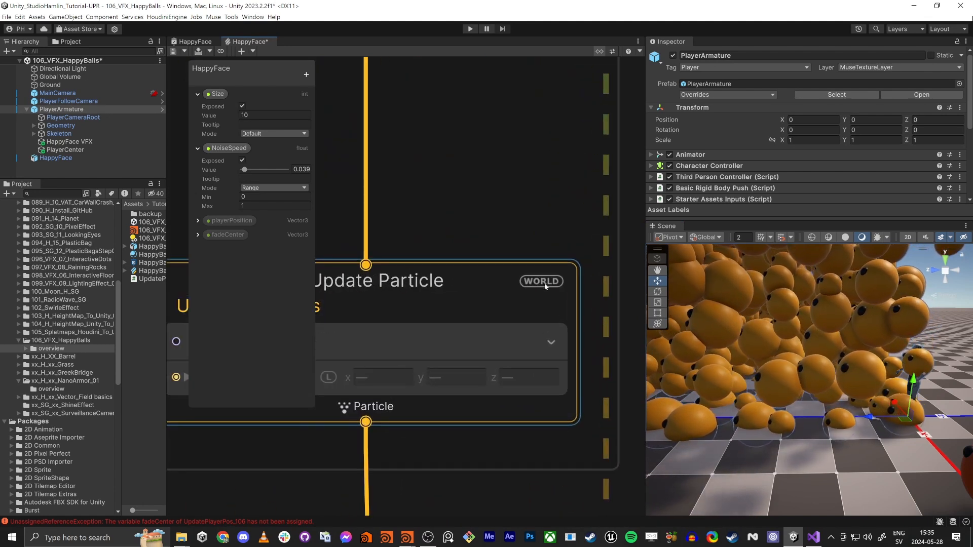
scroll(372, 224, "down", 2)
scroll(384, 339, "up", 2)
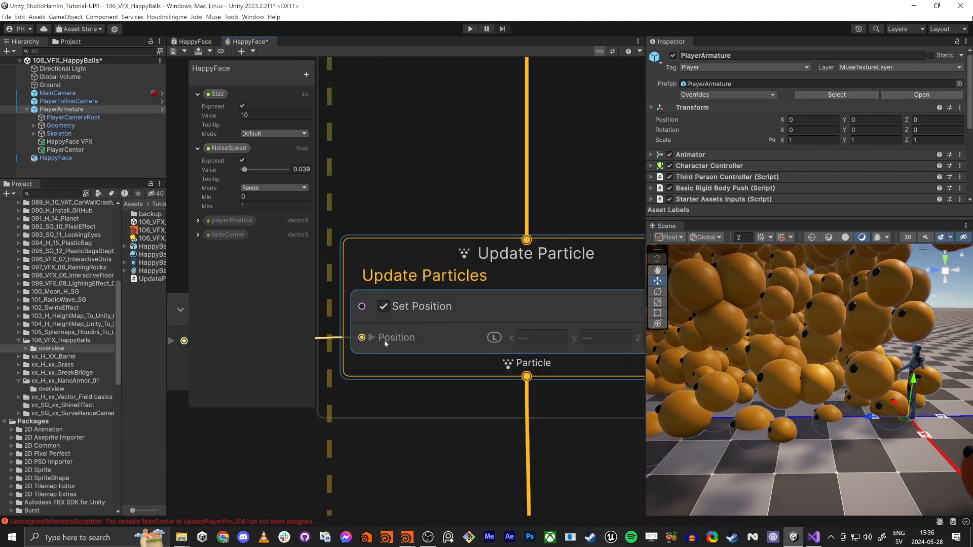
left_click(412, 345)
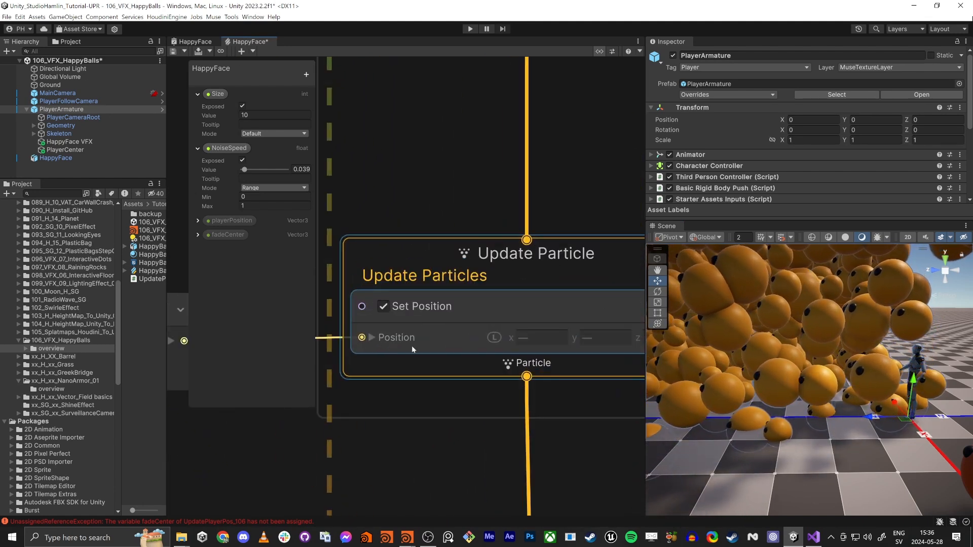
left_click(494, 338)
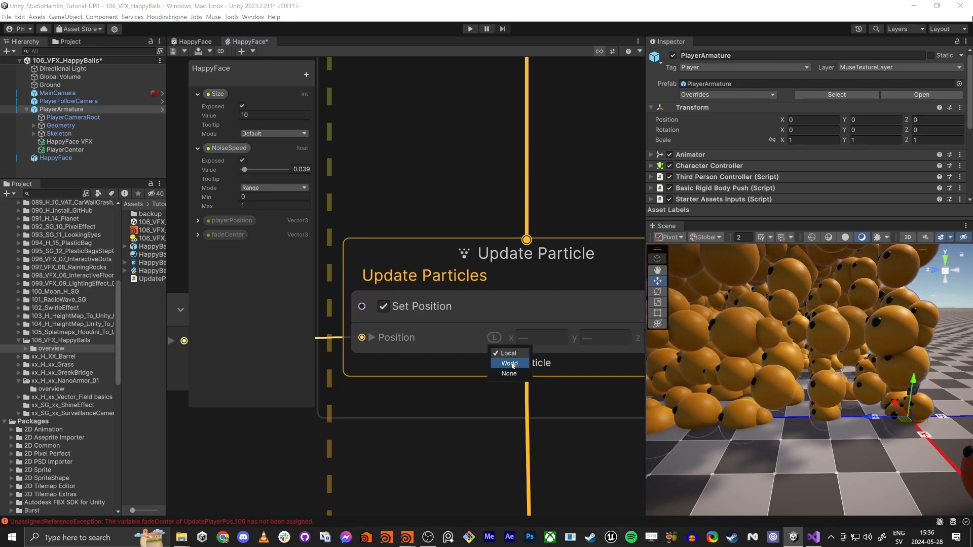
left_click(504, 361)
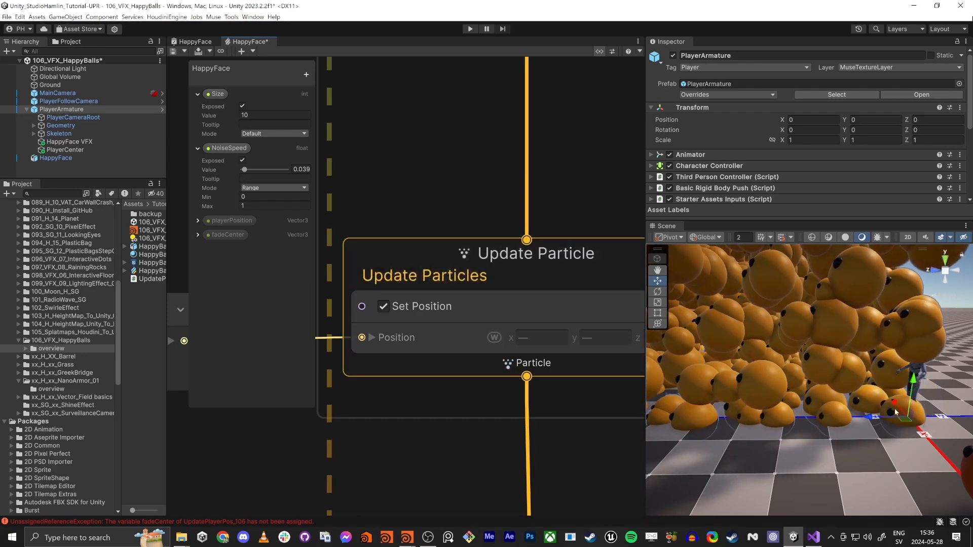
- Test the world-space Set Position by moving PlayerArmature and checking the HappyFace VFX object, and undo the moves
left_click_drag(905, 415, 866, 431)
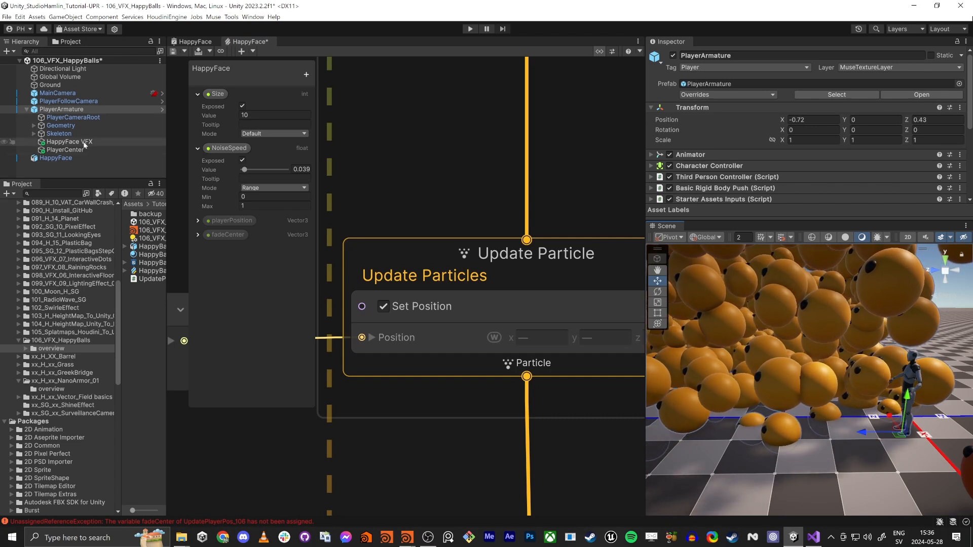
left_click(101, 141)
left_click(867, 391)
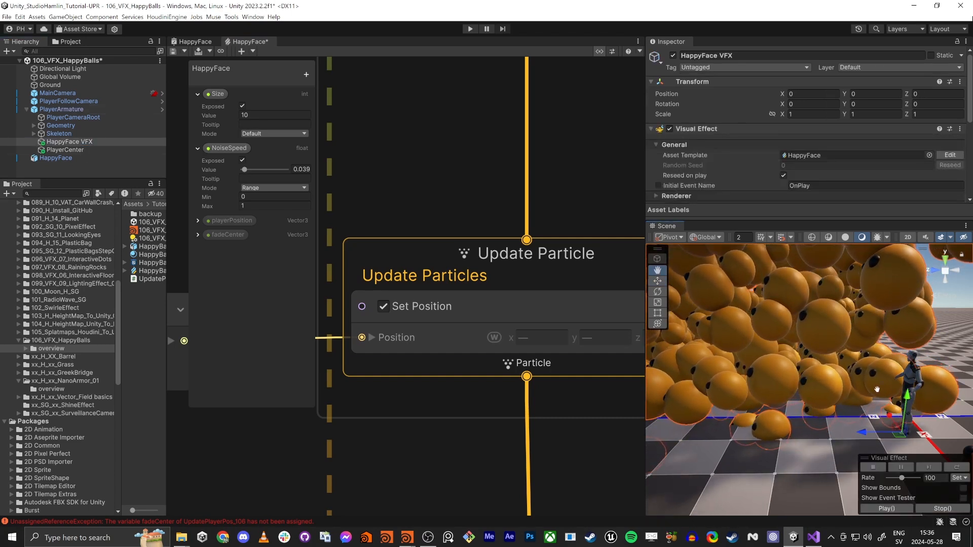
key("ctrl+z")
key("ctrl+z")
left_click_drag(895, 411, 832, 447)
key("ctrl+z")
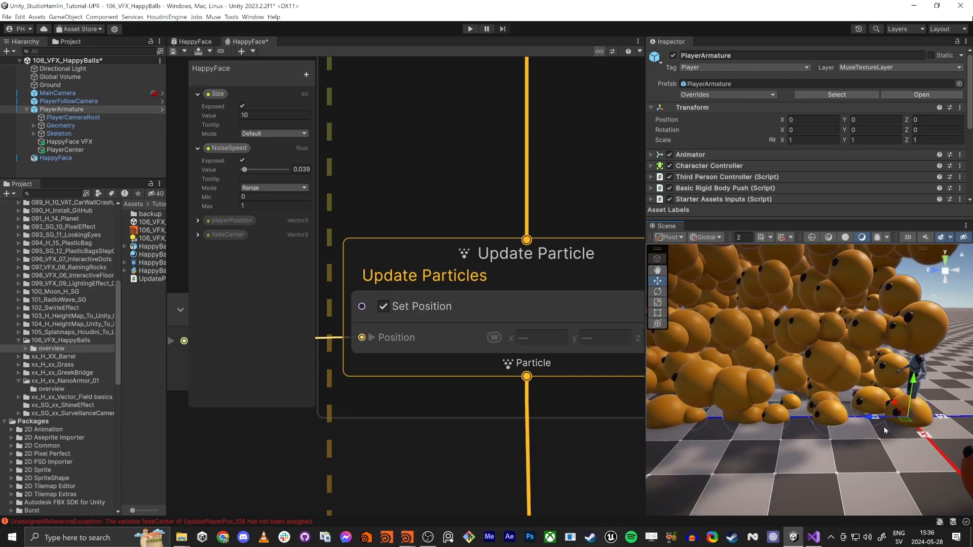
- Add a second playerPosition node to the graph, placing it in the empty area below the noise nodes
middle_click_drag(436, 207, 455, 178)
scroll(455, 177, "down", 3)
scroll(456, 179, "down", 3)
middle_click_drag(402, 288, 534, 272)
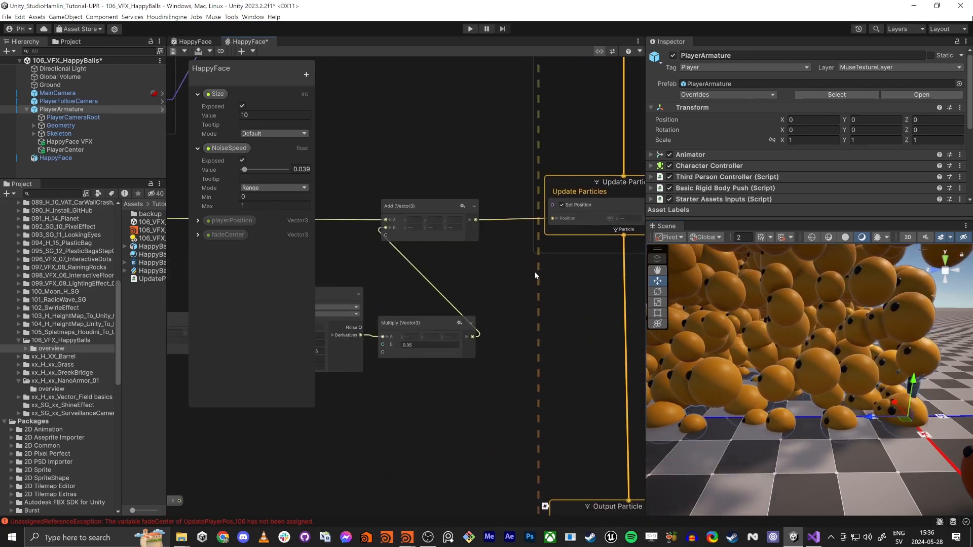
scroll(527, 291, "down", 1)
scroll(359, 421, "down", 1)
middle_click_drag(367, 441, 453, 308)
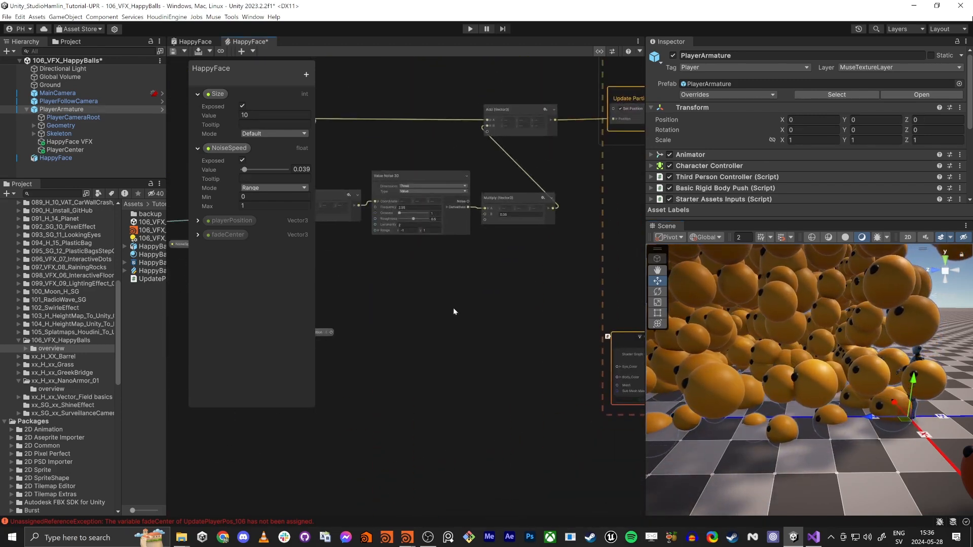
middle_click_drag(354, 314, 325, 348)
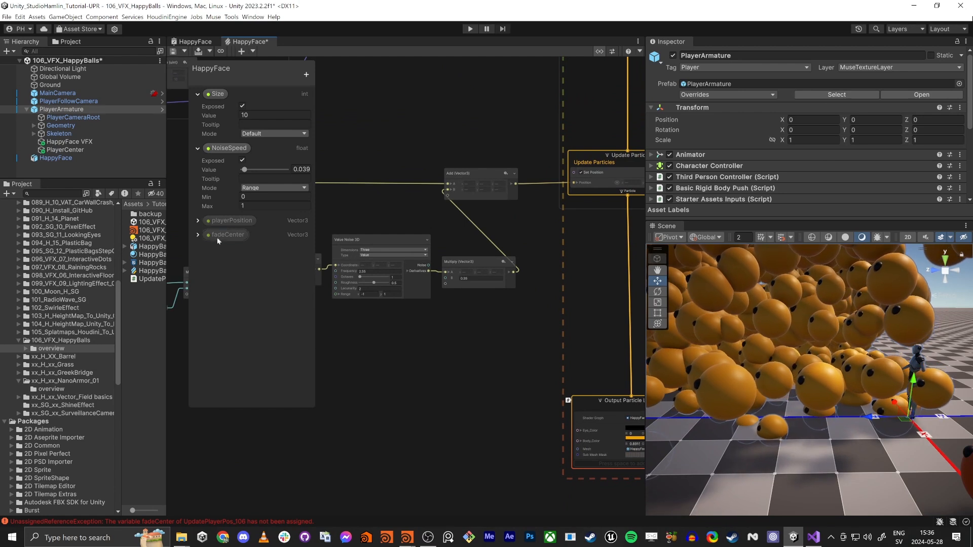
left_click_drag(220, 219, 324, 448)
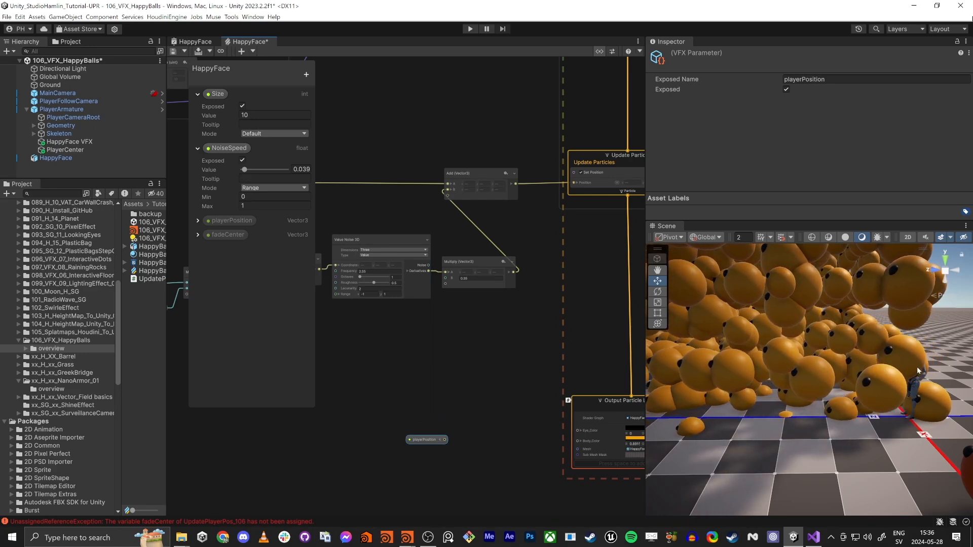
left_click_drag(425, 441, 341, 433)
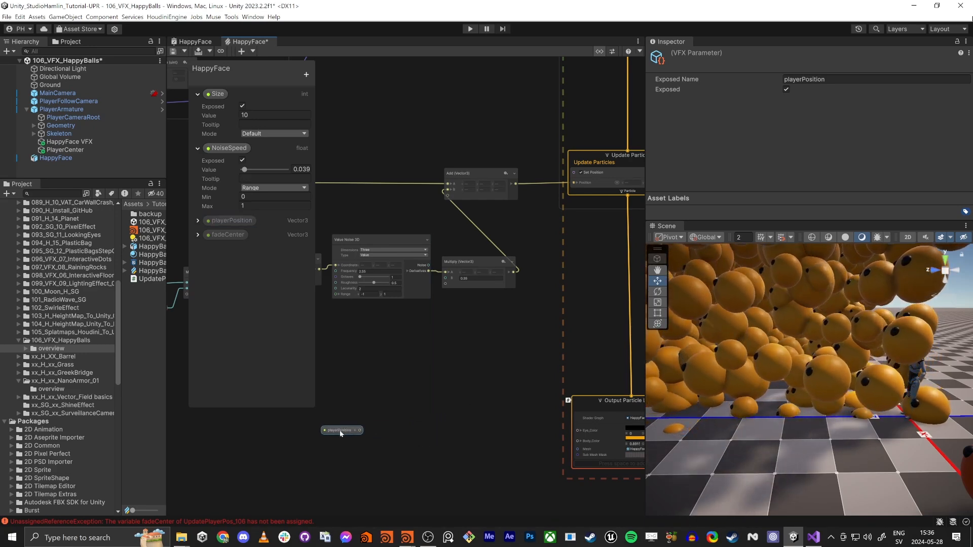
middle_click_drag(341, 433, 424, 348)
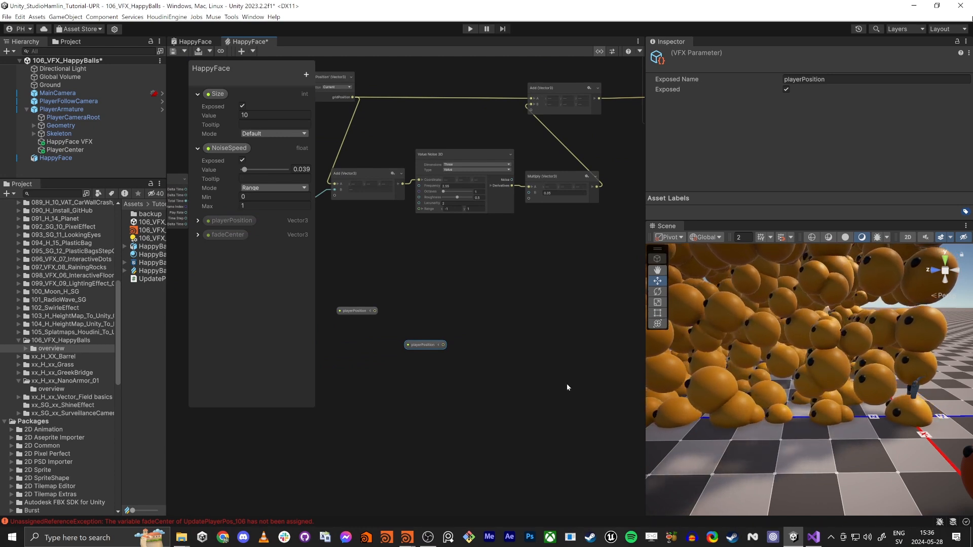
- Move the Output Particle Lit Mesh context up, closer to the Update Particle context
middle_click_drag(567, 388, 336, 413)
scroll(457, 336, "up", 5)
left_click_drag(414, 333, 416, 239)
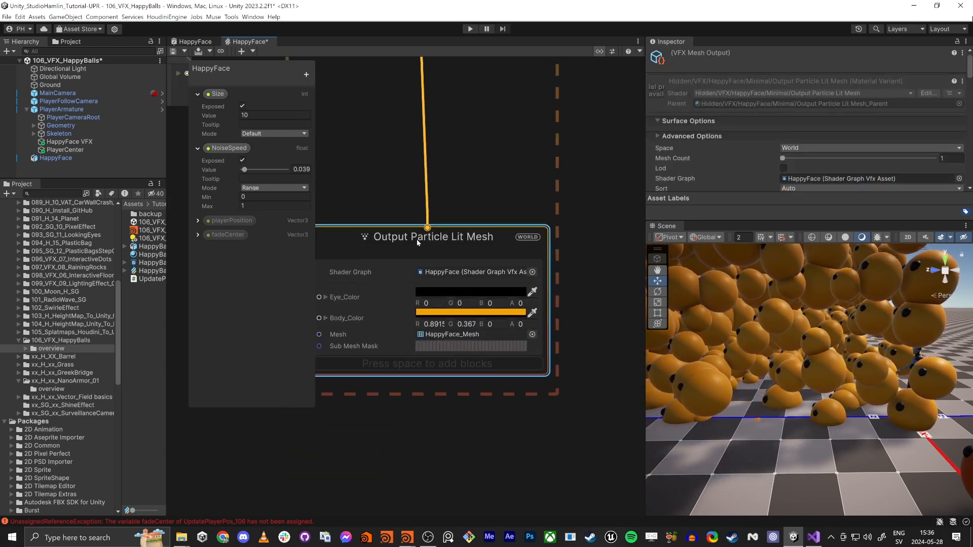
middle_click_drag(434, 413, 482, 421)
scroll(482, 421, "down", 2)
left_click(494, 287)
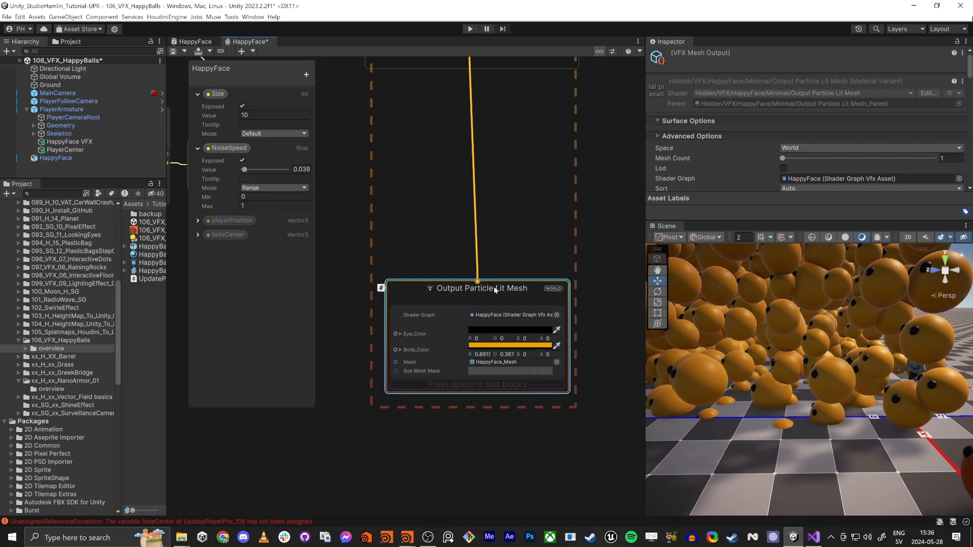
- Add an Orient: Advanced block to the Output Particle Lit Mesh context
key("space")
type("ori")
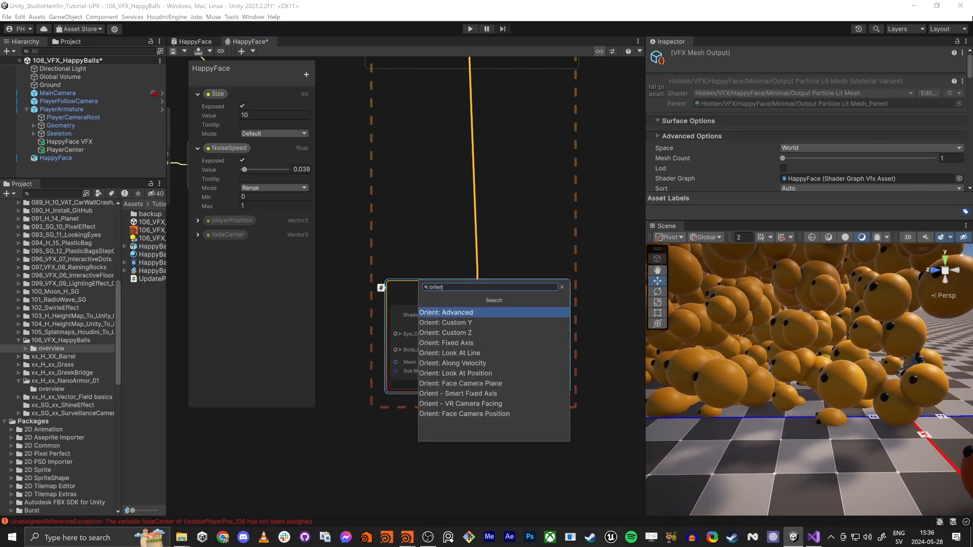
type("en")
key("Return")
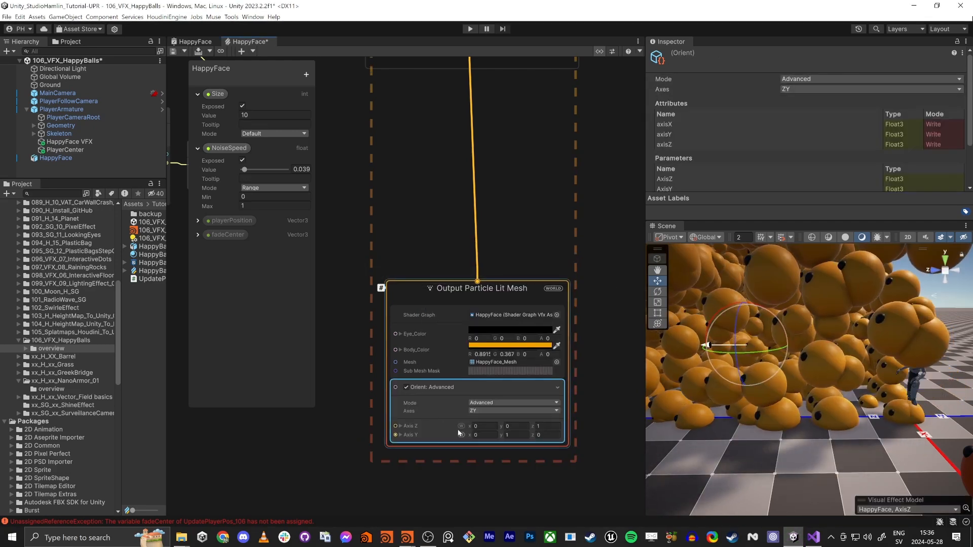
scroll(458, 430, "down", 2)
scroll(434, 448, "up", 3)
middle_click_drag(446, 478, 491, 391)
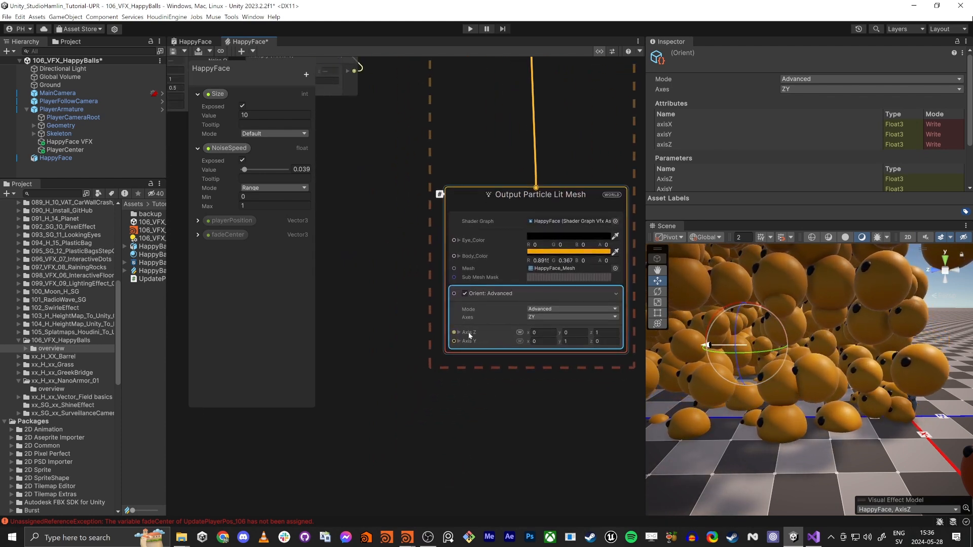
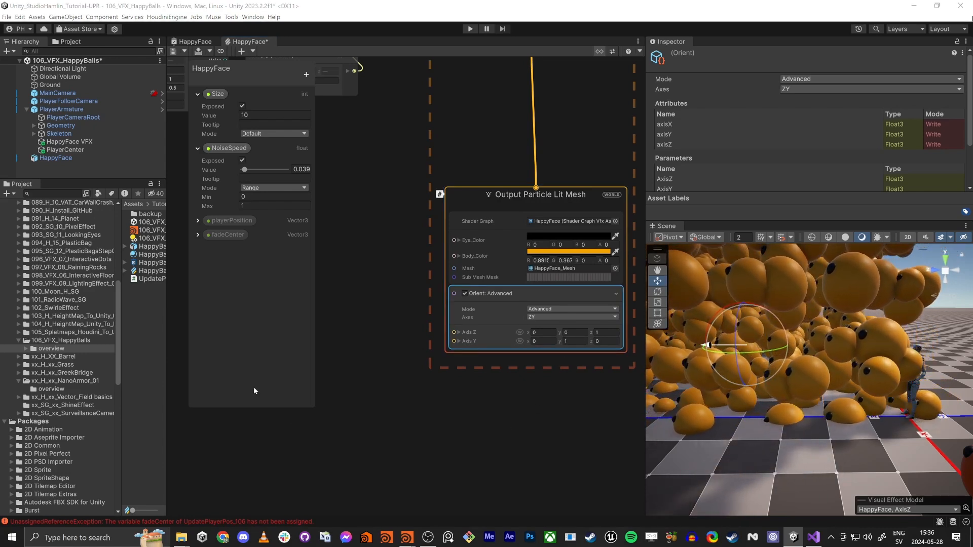
- Maximize the graph, delete the extra playerPosition node, and place the remaining one below the noise nodes
key("shift+space")
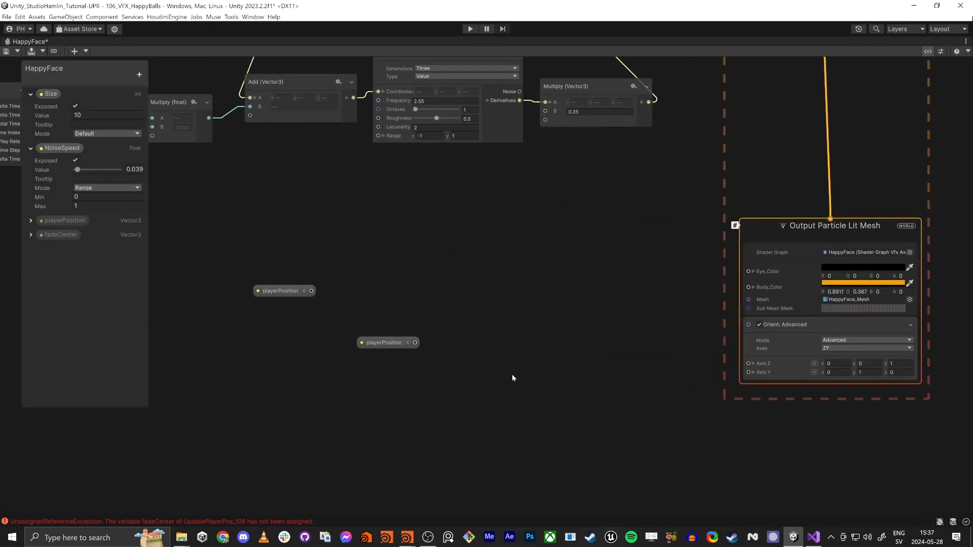
left_click(304, 289)
scroll(310, 289, "up", 2)
scroll(288, 292, "down", 2)
left_click_drag(366, 329, 393, 354)
key("Delete")
left_click_drag(272, 289, 335, 264)
left_click(375, 369)
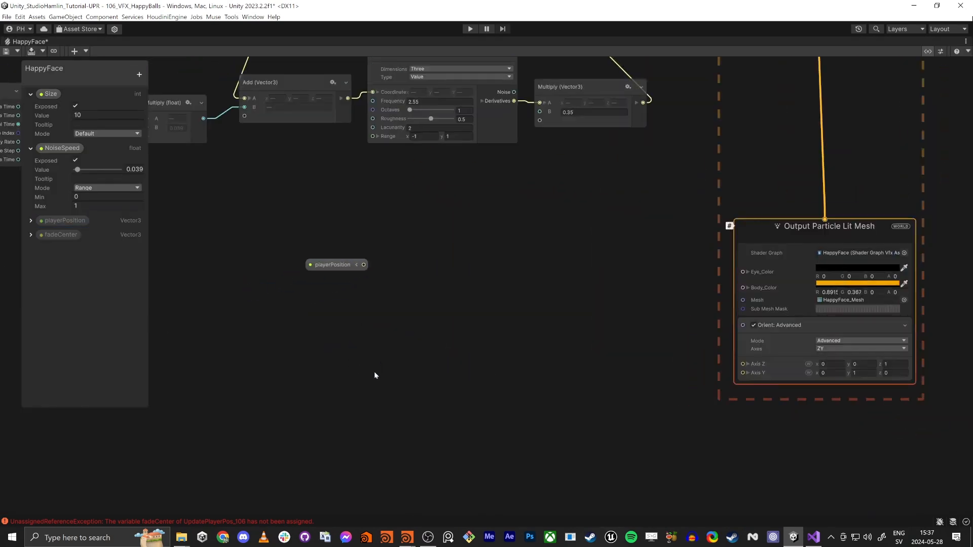
- Add a Get Attribute: position node and place it just below the playerPosition node
key("space")
type("pos")
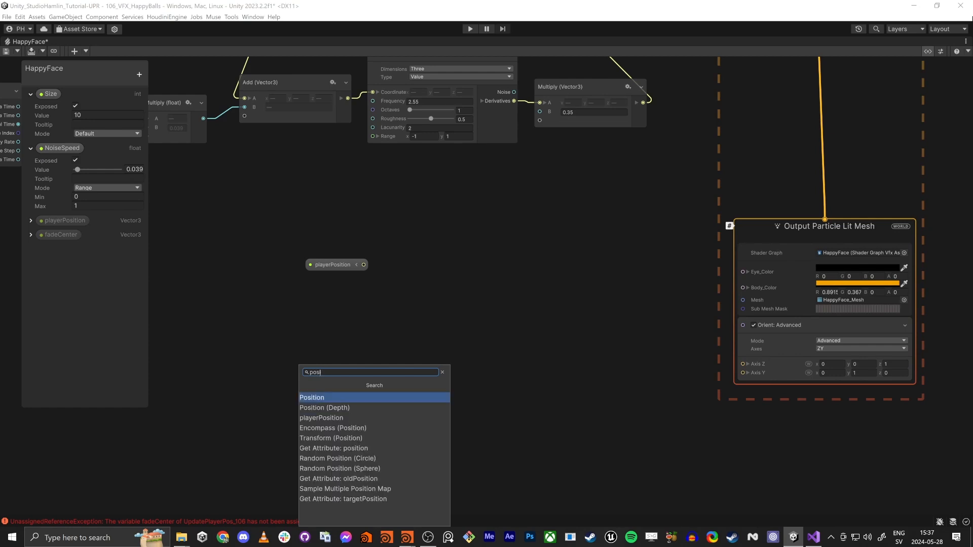
key("BackSpace")
key("BackSpace")
key("BackSpace")
type("get po")
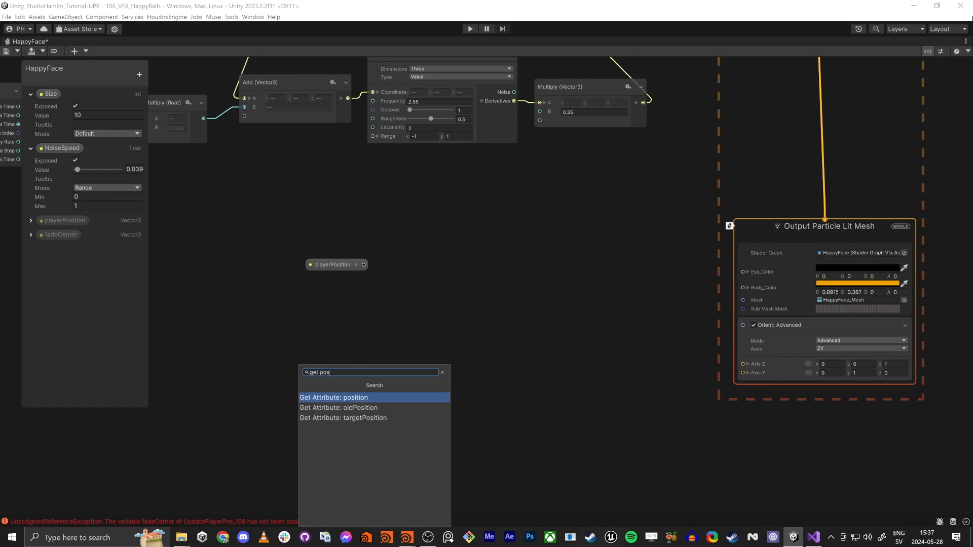
type("s")
key("Return")
left_click_drag(426, 408, 319, 342)
- Add a Subtract node with playerPosition connected to input A and the particle position to input B
left_click(401, 256)
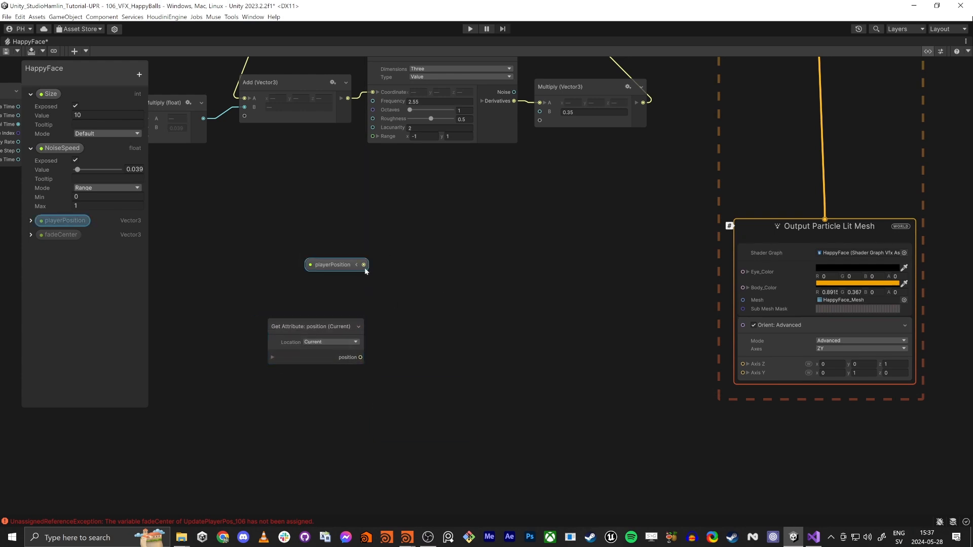
key("space")
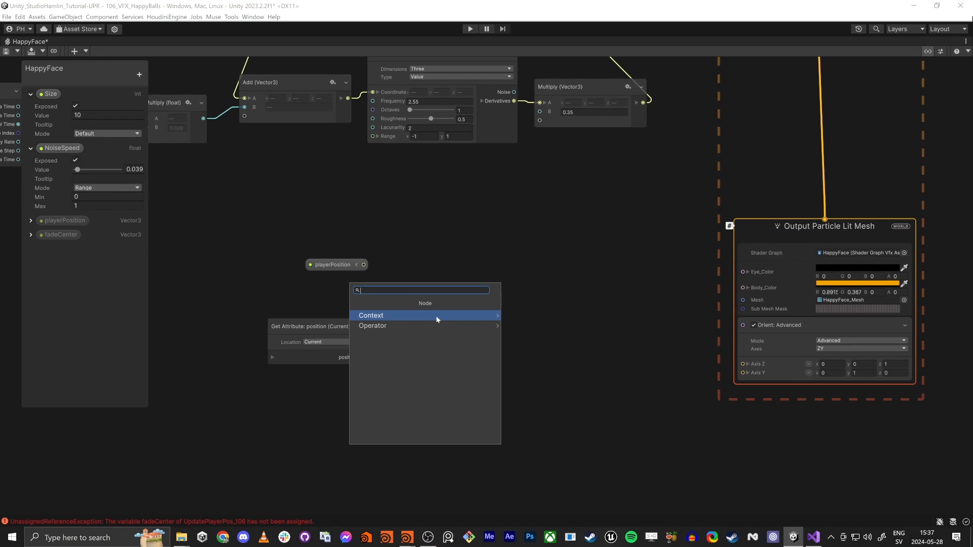
type("sub")
key("Return")
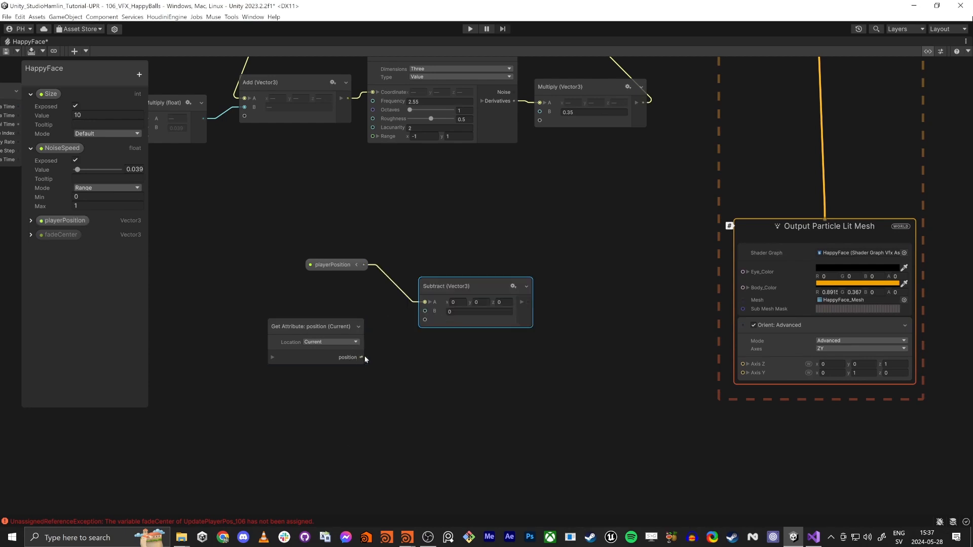
left_click_drag(360, 357, 424, 310)
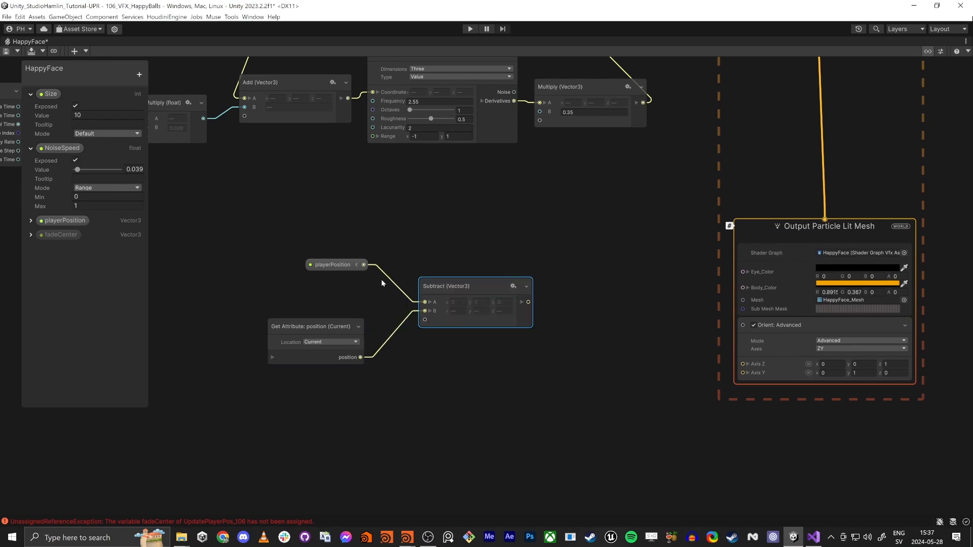
middle_click_drag(541, 322, 467, 335)
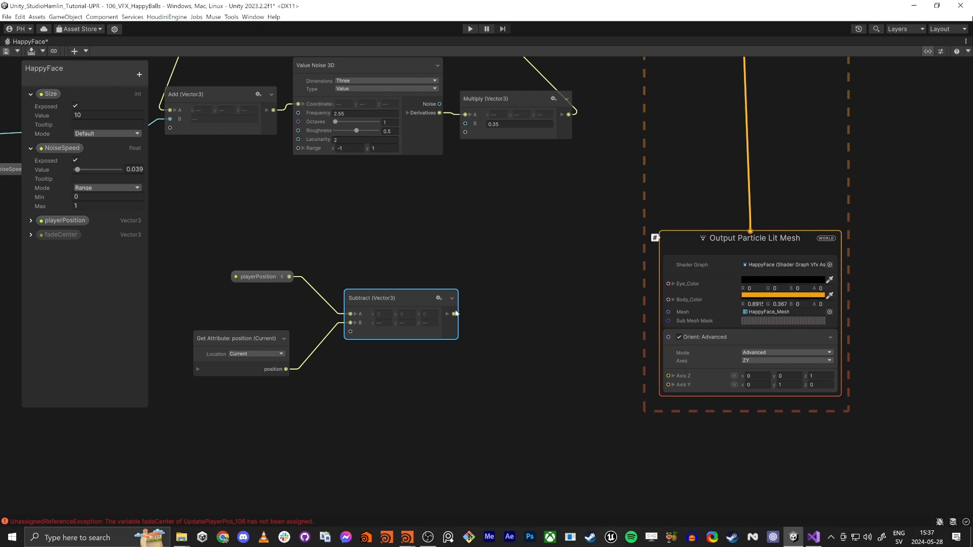
- Normalize the Subtract result, connect it to Axis Z of the Orient block, and restore the full editor layout
left_click_drag(455, 313, 458, 348)
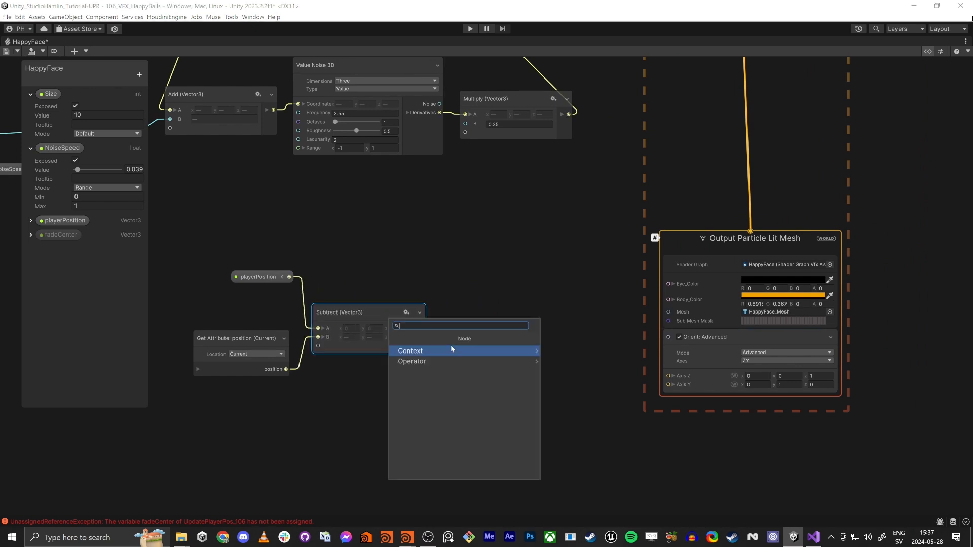
type("norma")
left_click(451, 349)
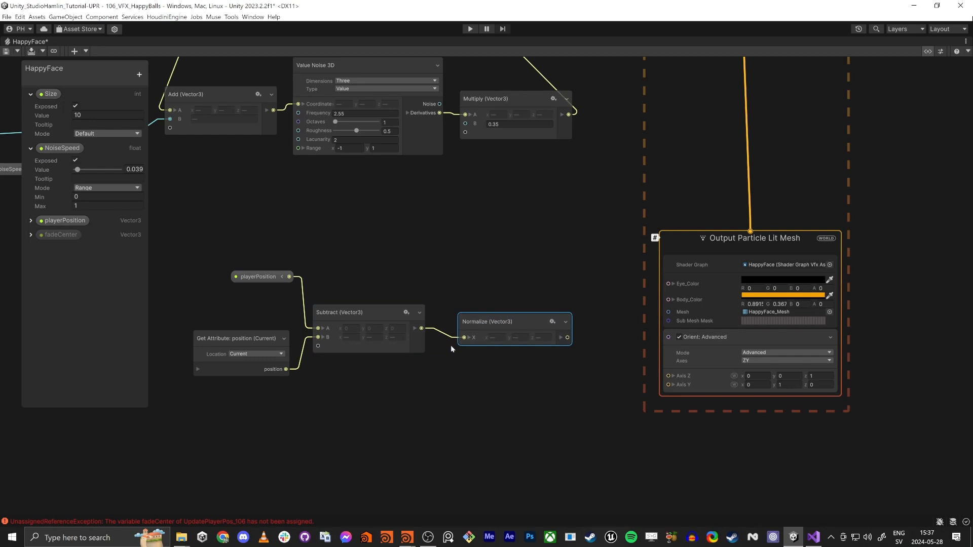
left_click_drag(568, 338, 669, 376)
key("shift+space")
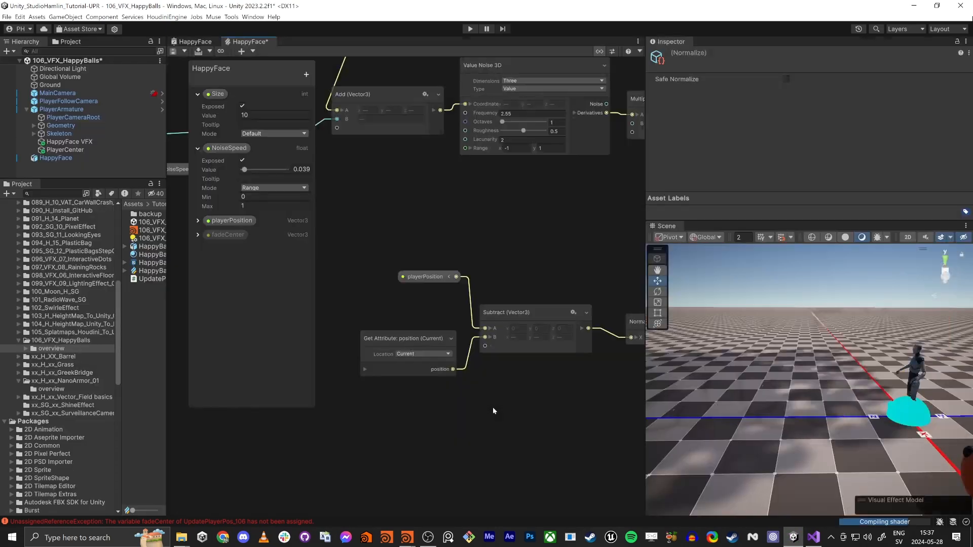
- Move PlayerArmature across the ground beside the ball grid and inspect how the balls orient toward it
right_click_drag(762, 361, 792, 408)
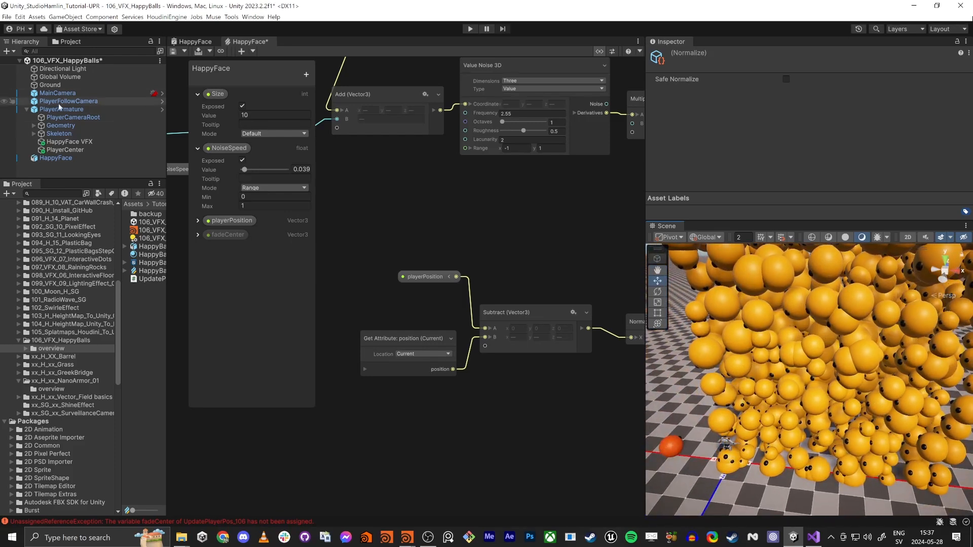
left_click(76, 109)
left_click_drag(727, 465, 762, 478)
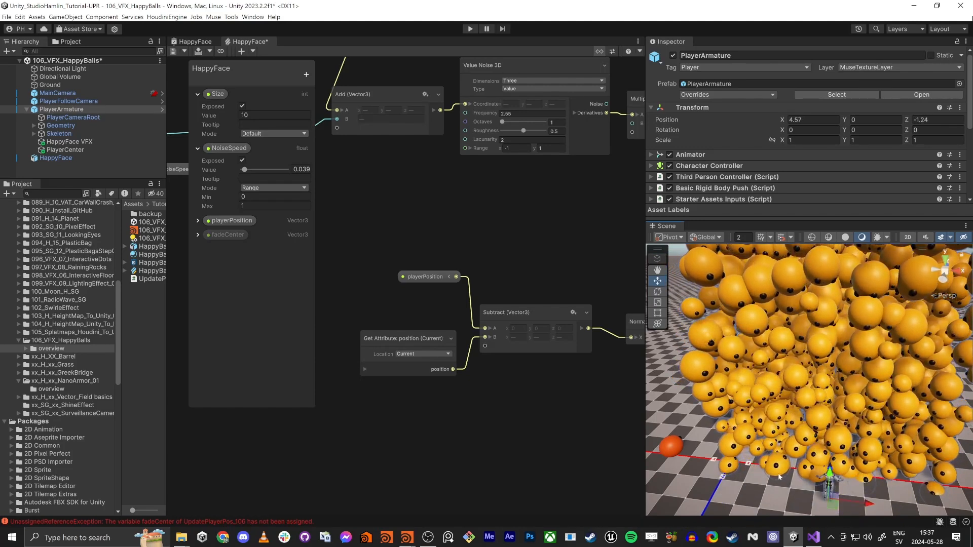
key("w")
right_click_drag(802, 421, 866, 301)
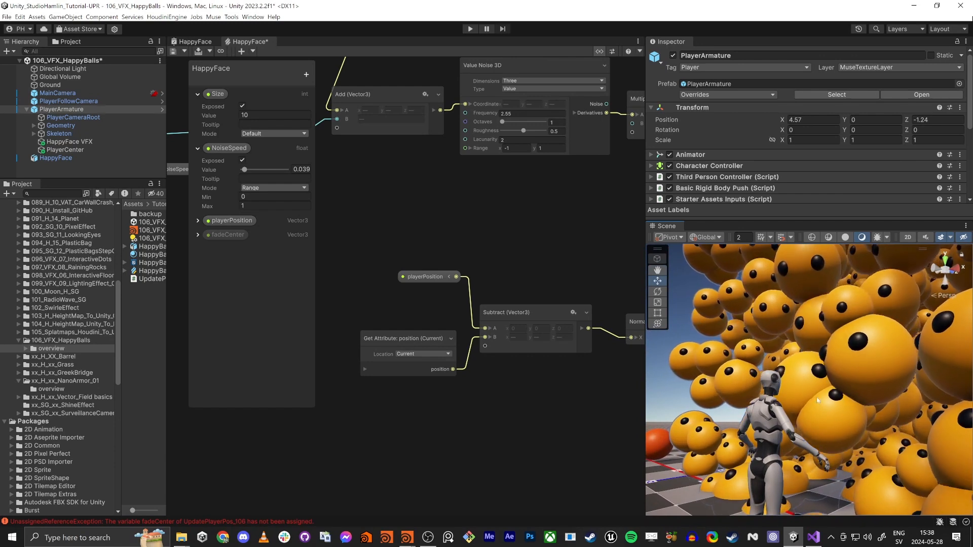
right_click_drag(816, 400, 735, 405)
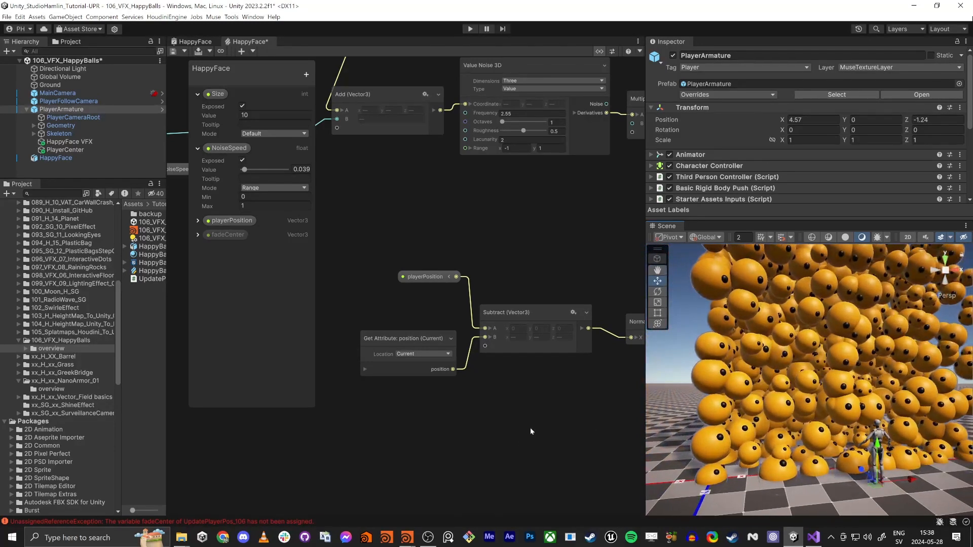
- Move the Output Particle Lit Mesh context slightly down and add a Set Size block to it
scroll(481, 416, "down", 6)
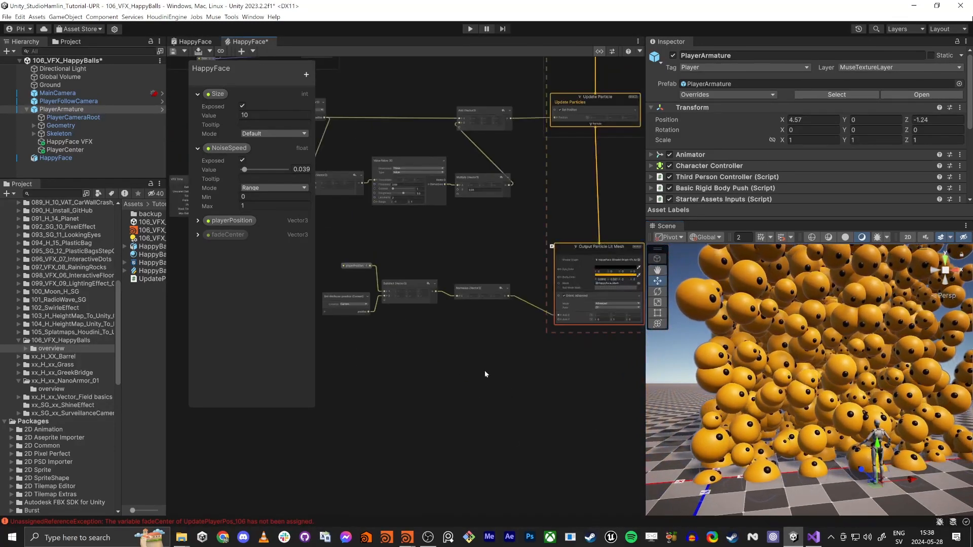
middle_click_drag(545, 313, 460, 333)
left_click_drag(556, 218, 563, 263)
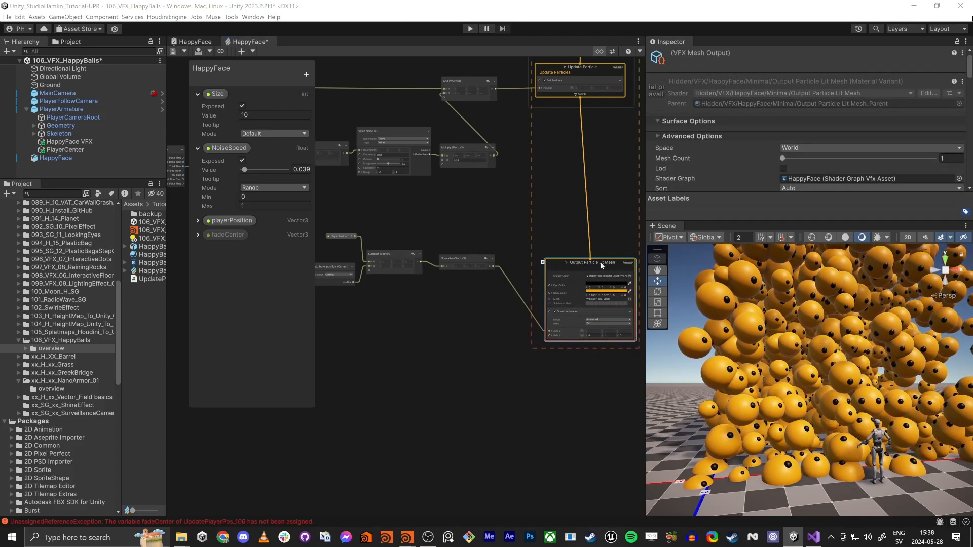
key("space")
type("set size")
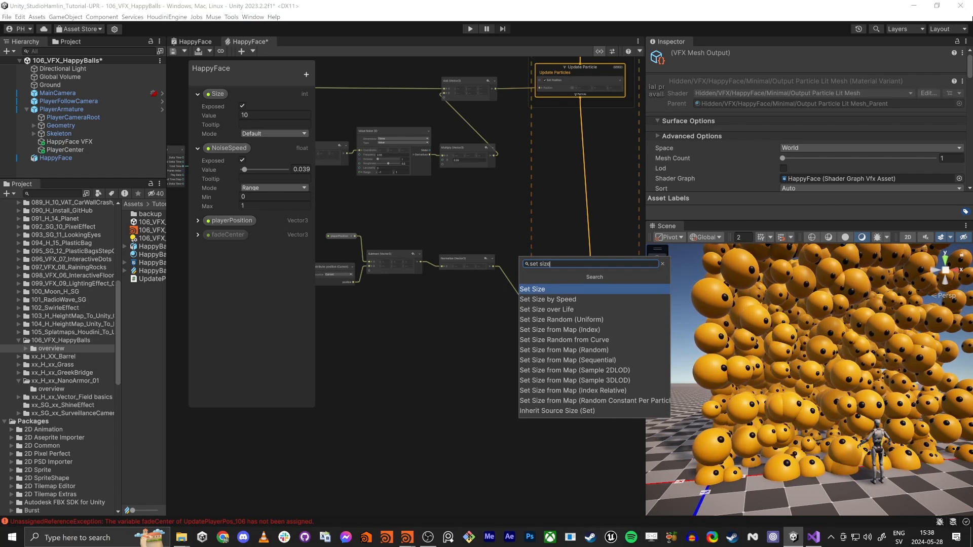
key("Return")
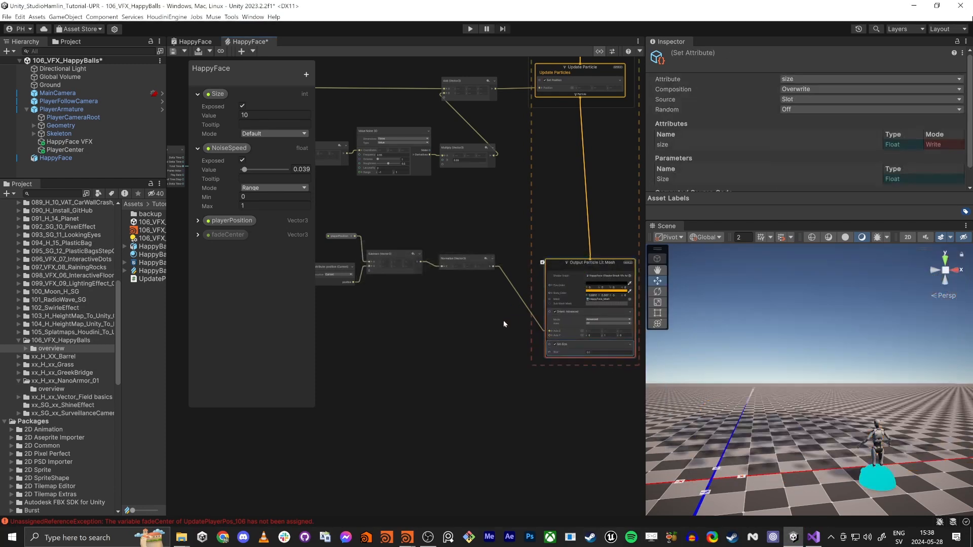
middle_click_drag(552, 296, 412, 339)
scroll(428, 332, "up", 6)
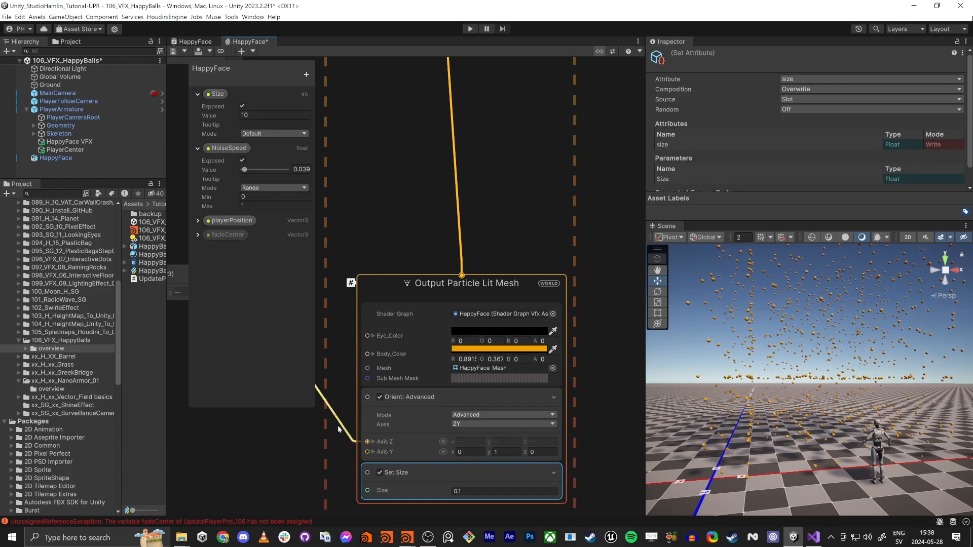
- Maximize the graph and duplicate the Get Attribute: position node, placing the copy below the Subtract chain
left_click(248, 478)
scroll(279, 453, "down", 2)
middle_click_drag(279, 453, 433, 287)
scroll(561, 331, "up", 3)
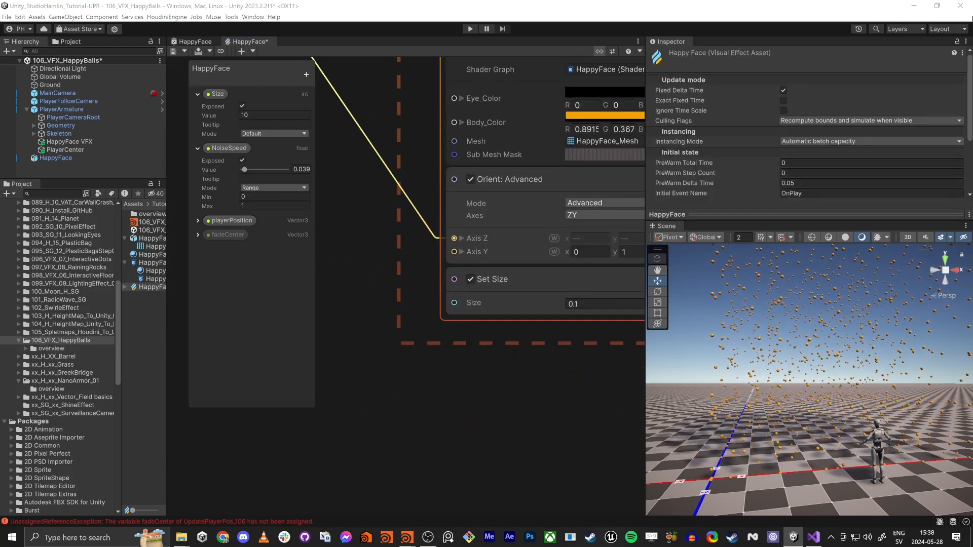
left_click(328, 362)
scroll(375, 351, "down", 4)
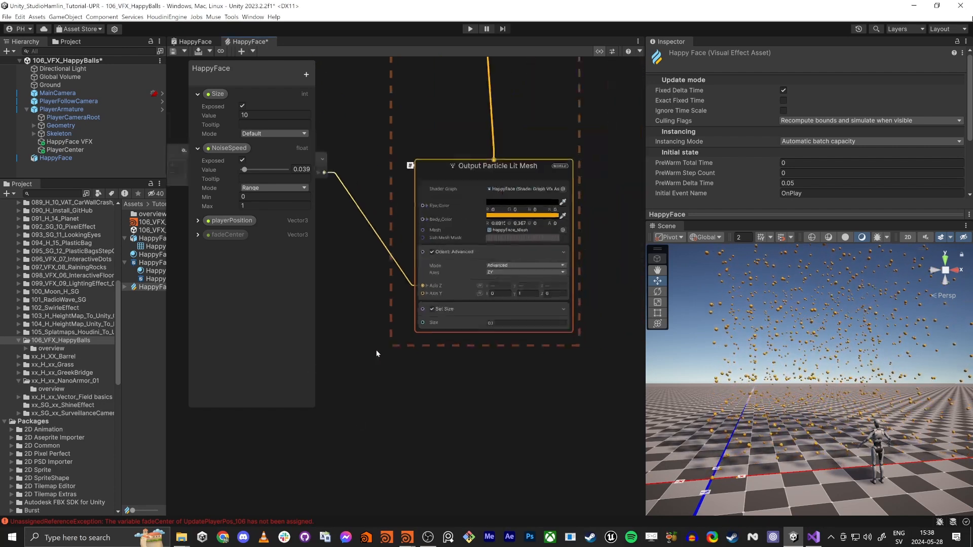
middle_click_drag(376, 351, 534, 299)
middle_click_drag(322, 322, 502, 335)
key("shift+space")
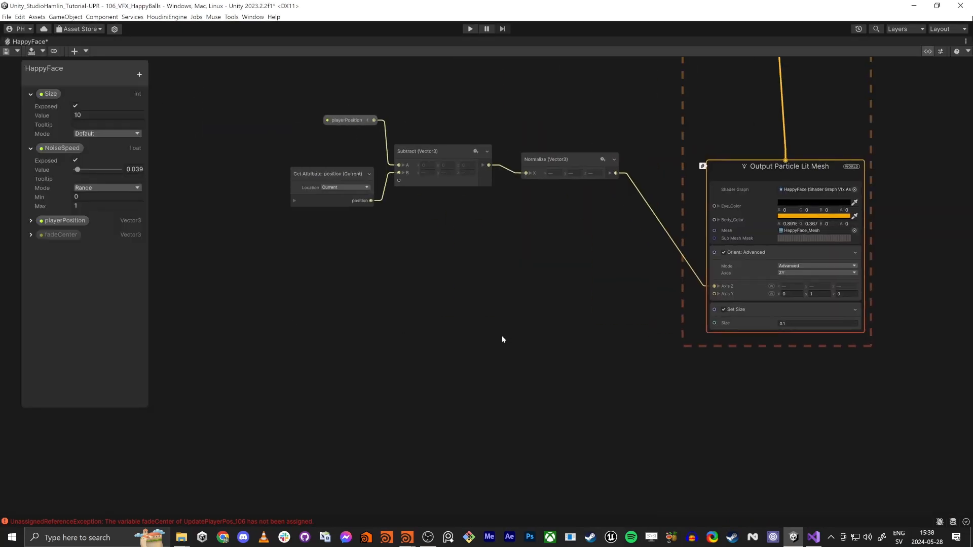
left_click(326, 174)
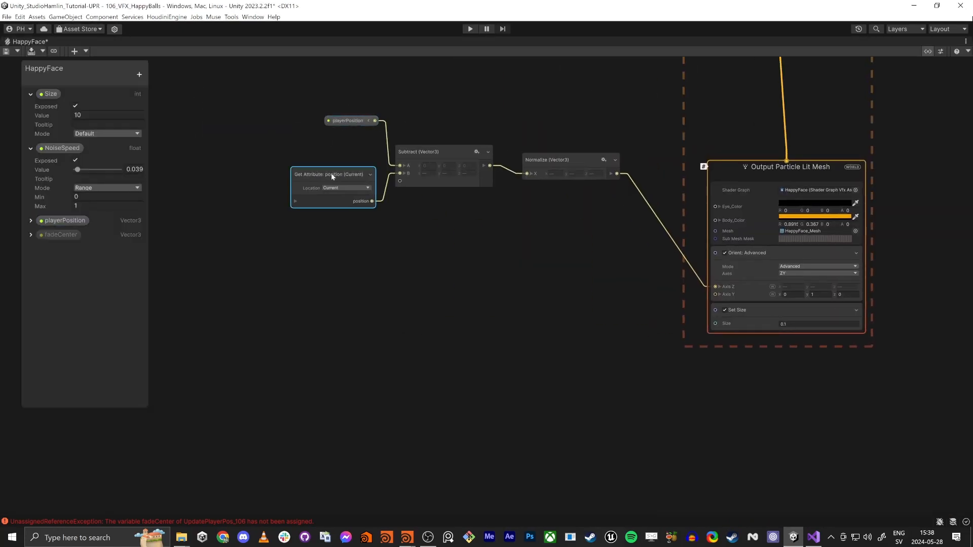
key("ctrl+c")
key("ctrl+v")
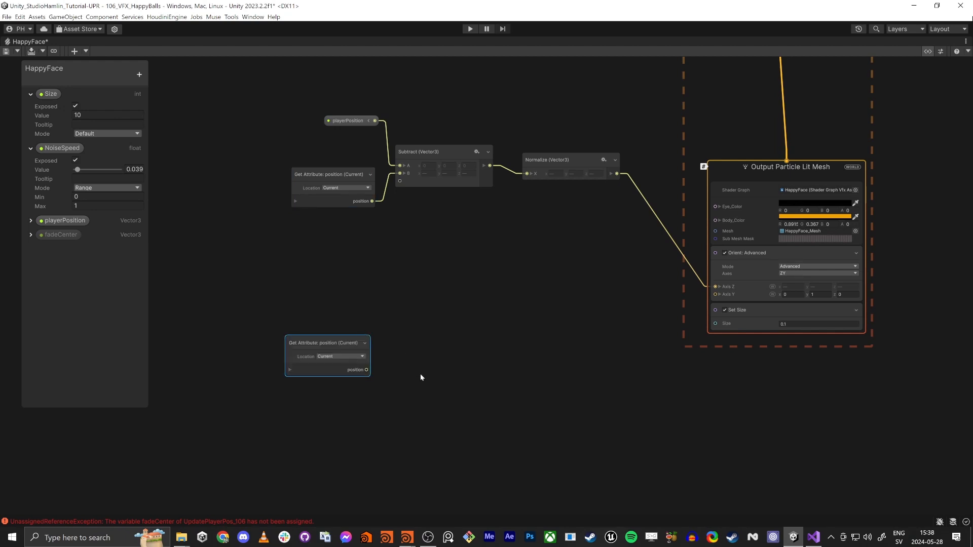
left_click_drag(313, 348, 292, 294)
- Add a fadeCenter node to the graph and place it up and left of the copied Get Attribute node
left_click_drag(61, 235, 226, 334)
left_click_drag(303, 356, 304, 357)
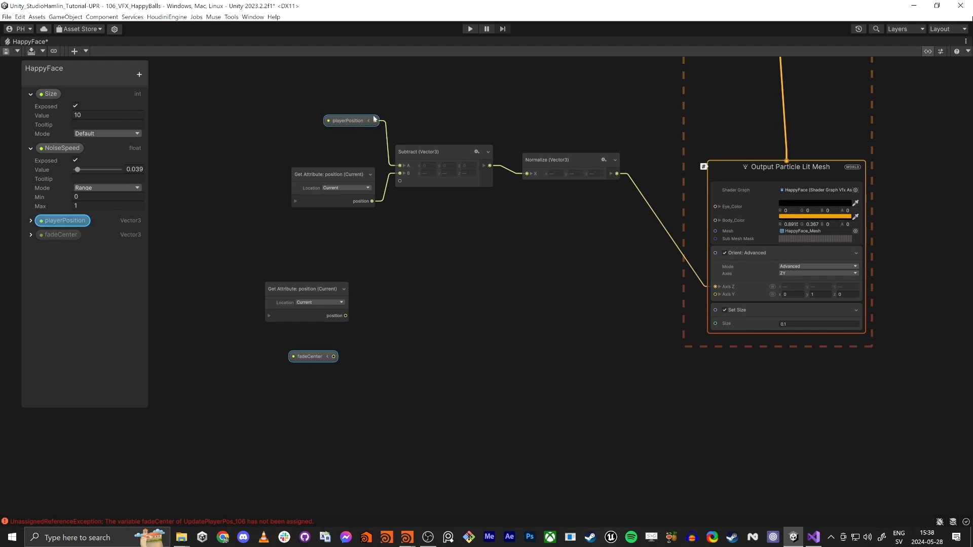
left_click_drag(259, 345, 366, 387)
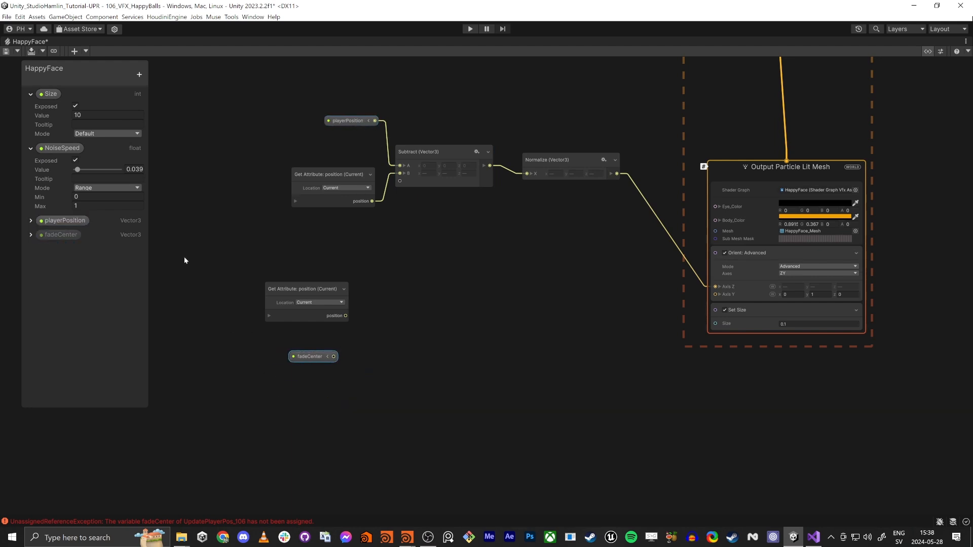
left_click_drag(310, 357, 208, 236)
- Duplicate the playerPosition node and place the copy under the second Get Attribute: position node
left_click(347, 121)
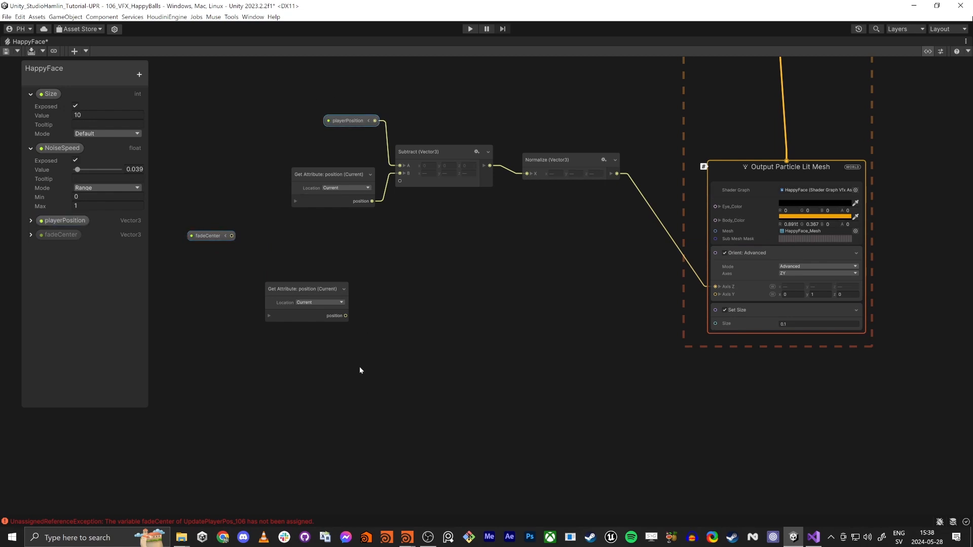
key("ctrl+d")
left_click_drag(351, 383, 323, 355)
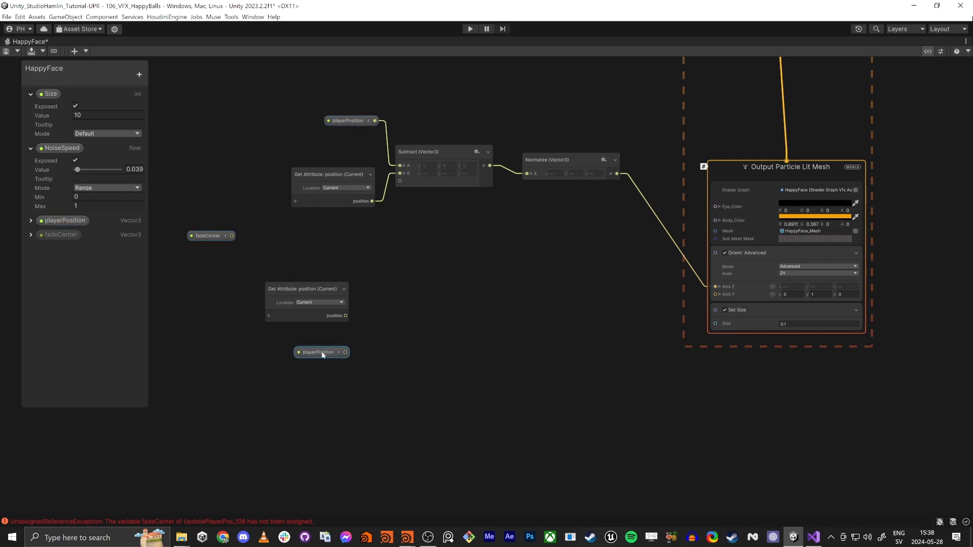
- Add a Distance node and connect the lower Get Attribute: position to input A and the copied playerPosition to input B
left_click(455, 364)
key("space")
type("dis")
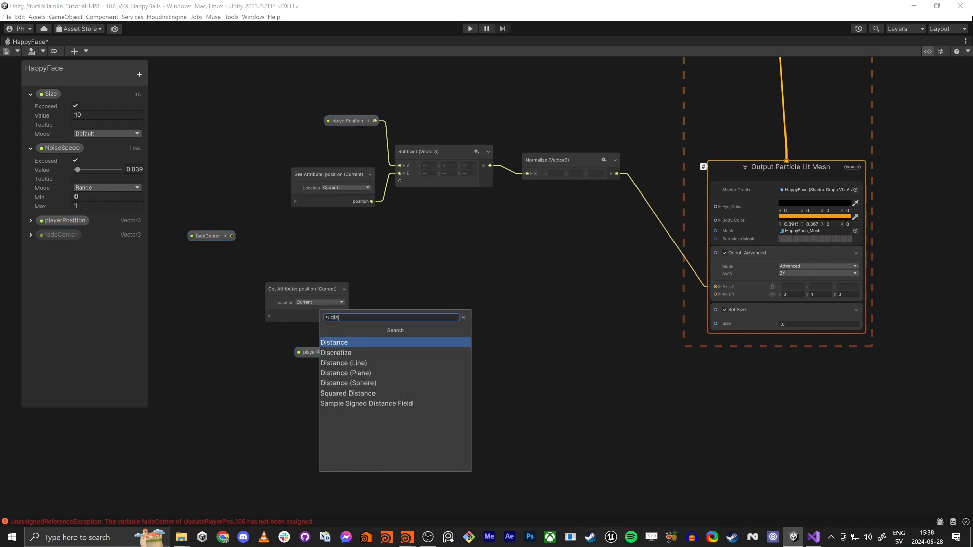
key("Return")
left_click_drag(420, 346, 318, 357)
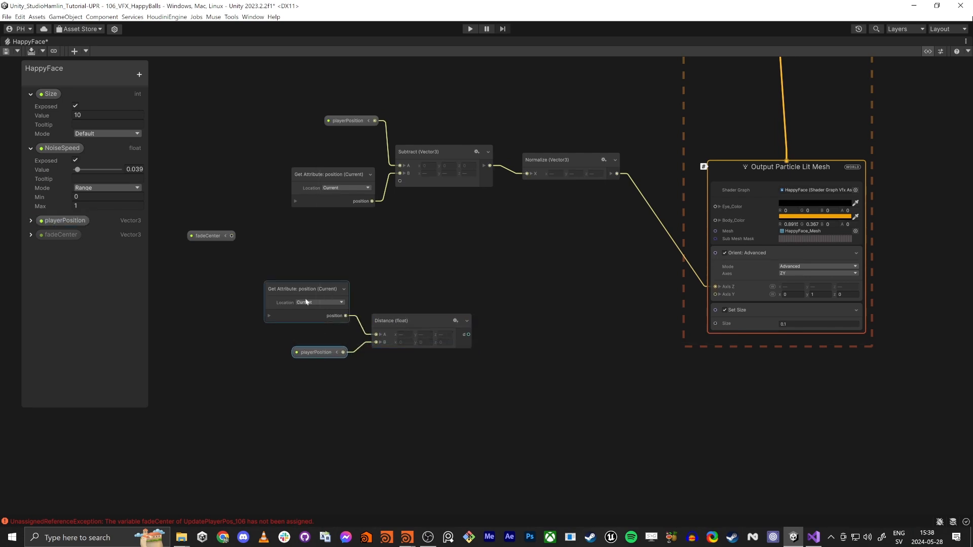
left_click(327, 289)
middle_click_drag(576, 349, 544, 362)
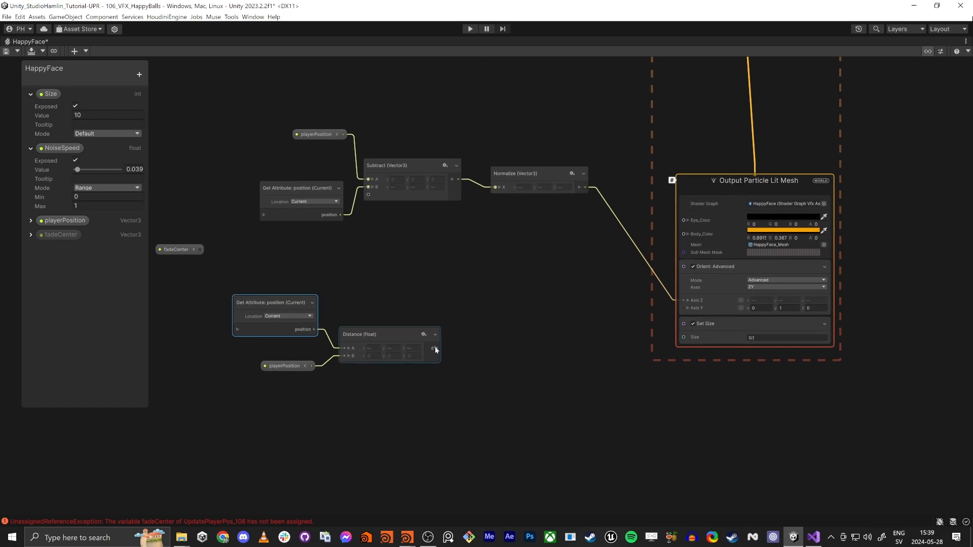
left_click_drag(434, 350, 545, 296)
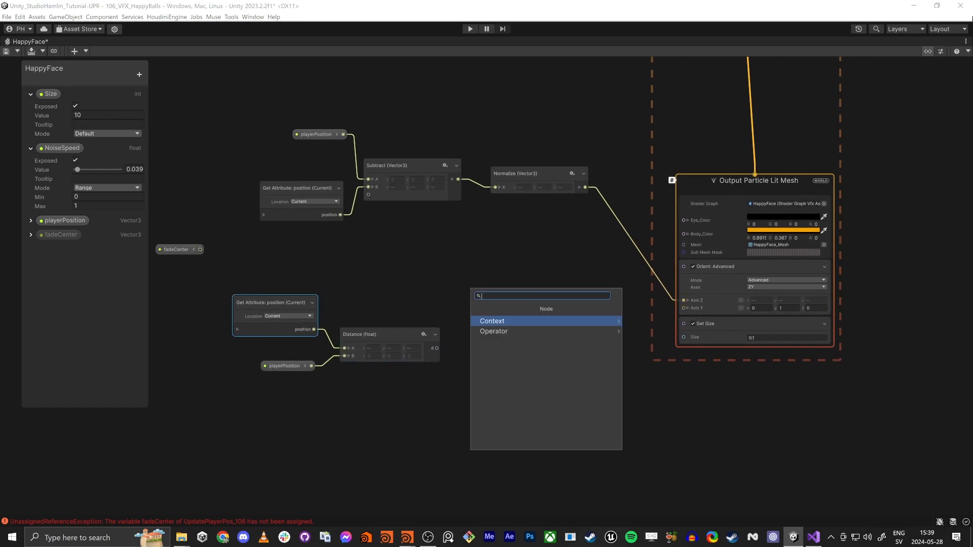
type("ler")
key("Escape")
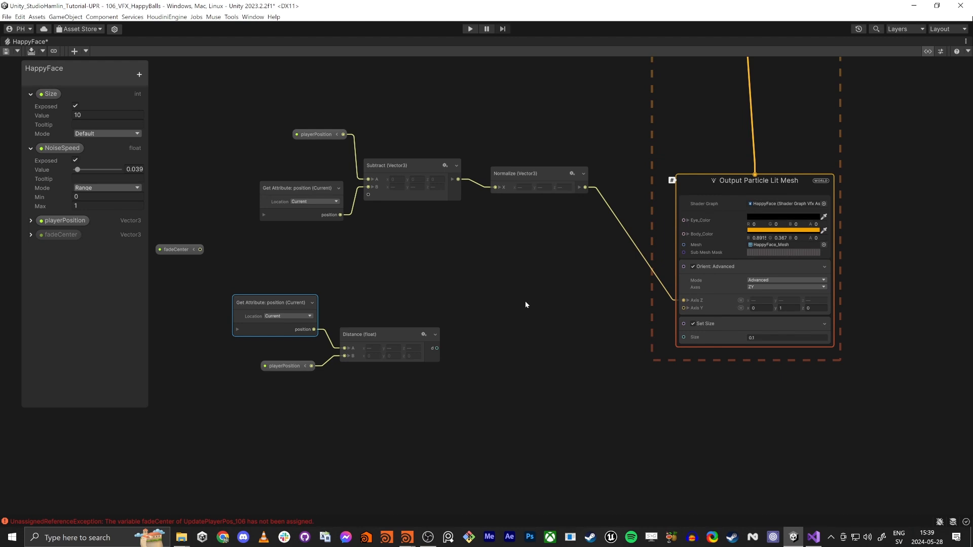
- Add a Lerp node and place it between the Distance node and the Output Particle Lit Mesh context, slightly above Distance
left_click(526, 304)
key("space")
type("lerp")
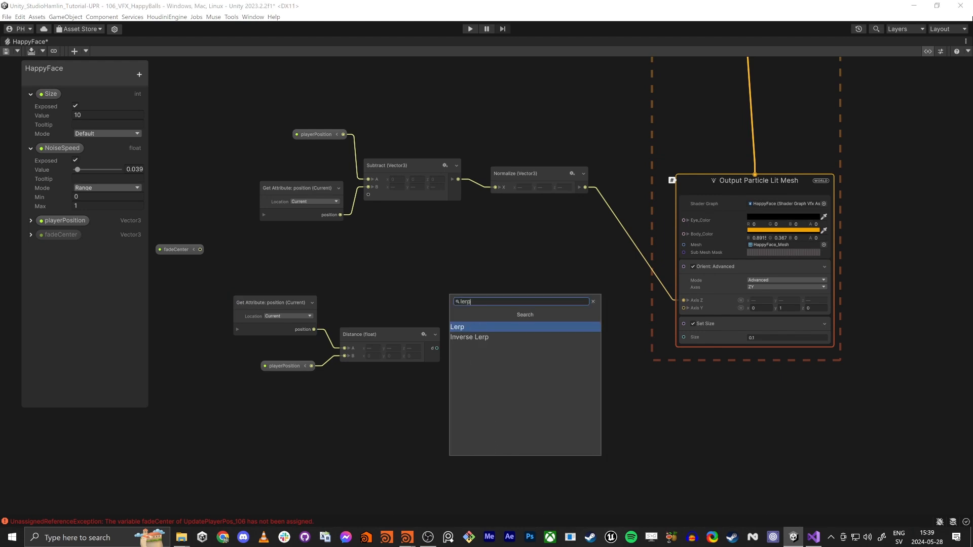
key("Return")
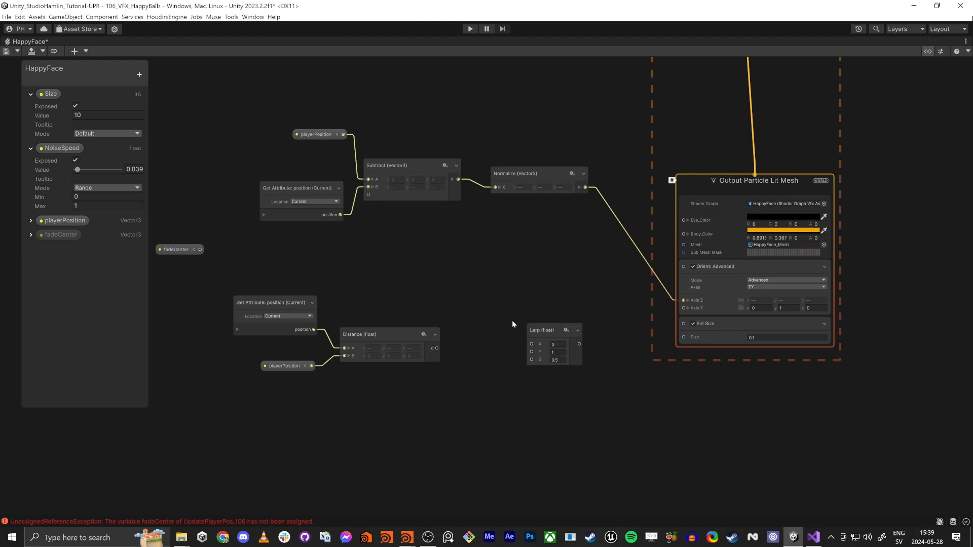
left_click_drag(550, 326, 538, 299)
scroll(527, 350, "up", 4)
middle_click_drag(527, 355, 509, 367)
scroll(499, 365, "down", 2)
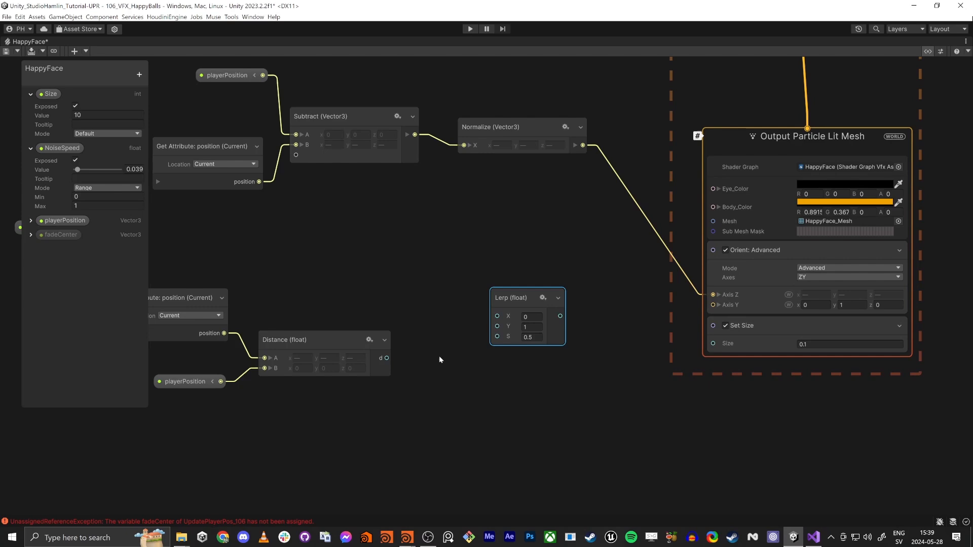
mouse_move(529, 301)
left_mouse_down()
mouse_move(521, 264)
mouse_move(525, 300)
left_mouse_up()
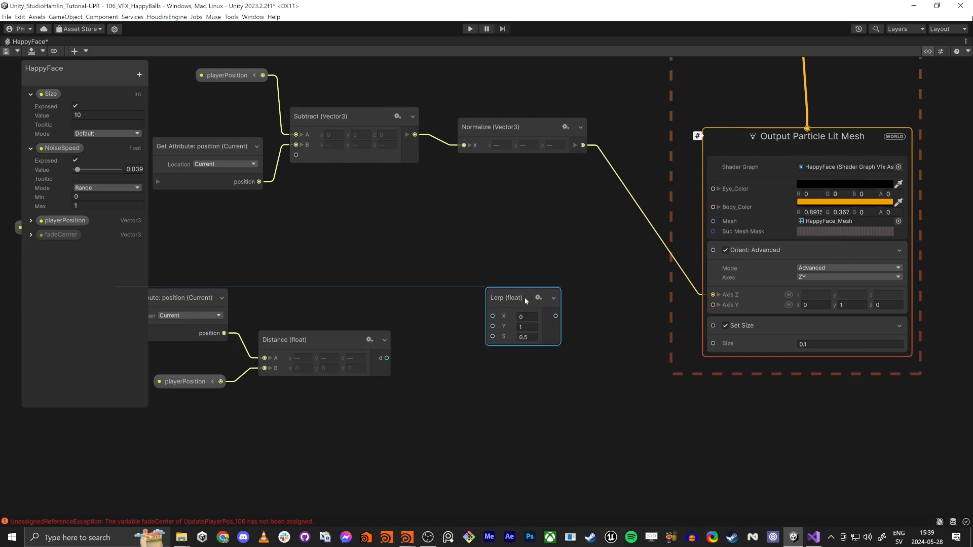
middle_click_drag(354, 396, 493, 348)
left_click_drag(652, 255, 679, 232)
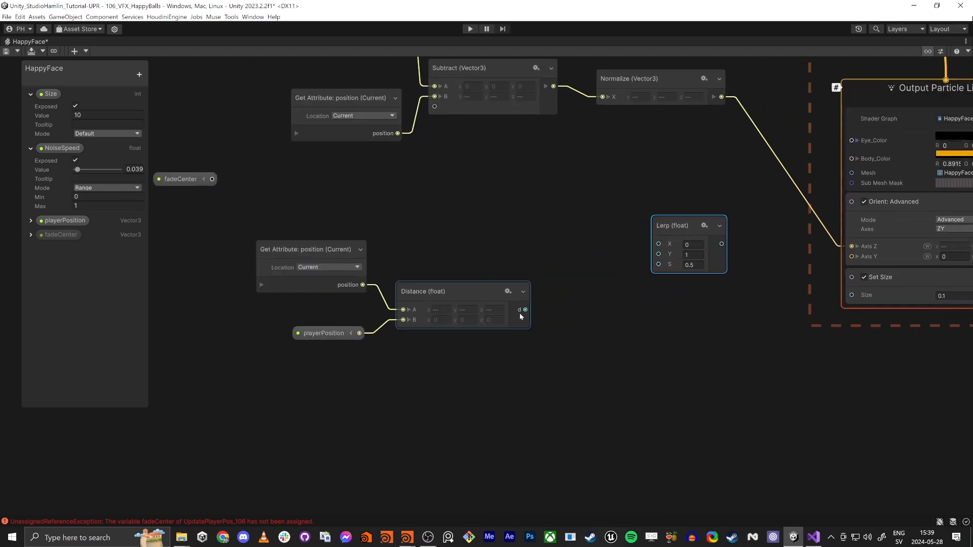
- Add a Remap node fed by the Distance output and space the distance nodes further away from it
mouse_move(525, 310)
left_mouse_down()
mouse_move(537, 309)
mouse_move(537, 321)
left_mouse_up()
type("remap")
key("Return")
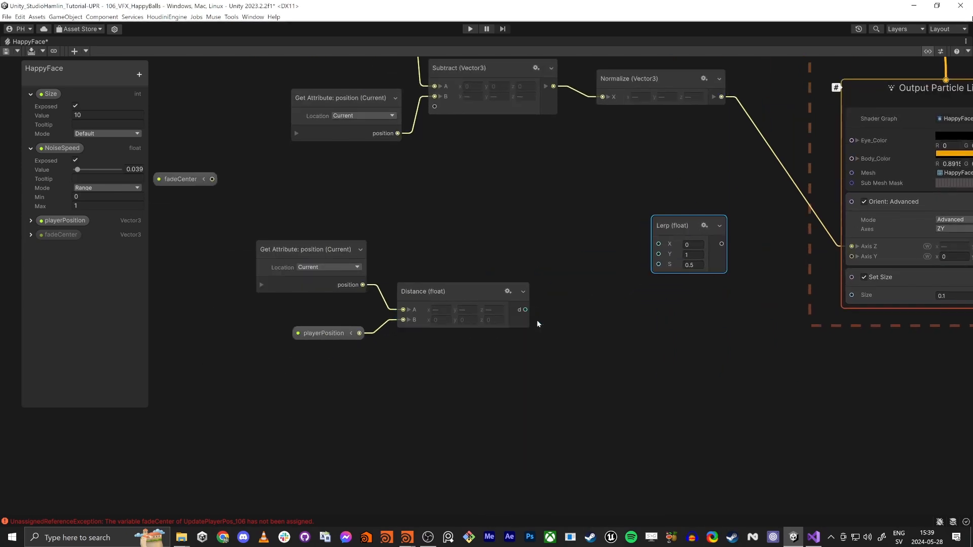
left_click_drag(295, 226, 353, 305)
left_click(380, 274)
left_click_drag(588, 297, 549, 269)
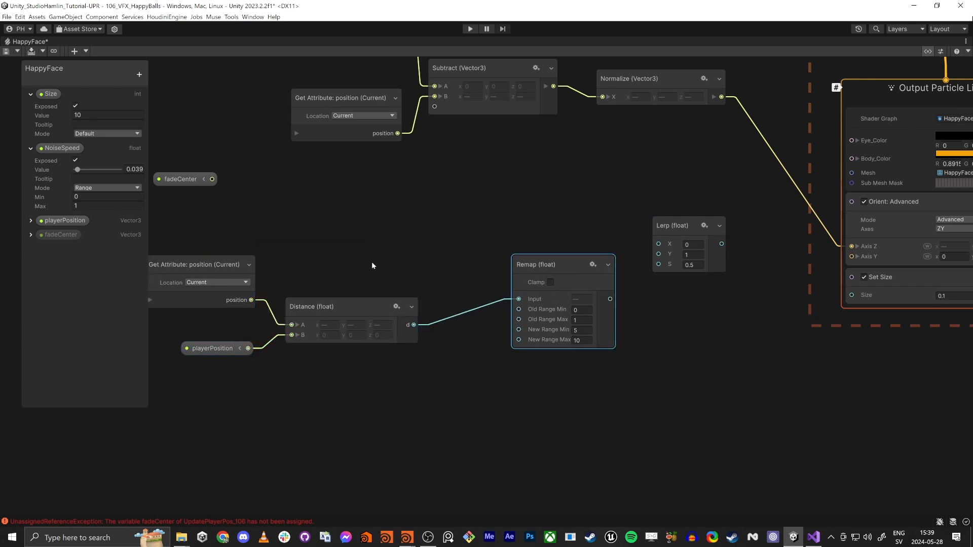
middle_click_drag(371, 262, 400, 254)
left_click(364, 303)
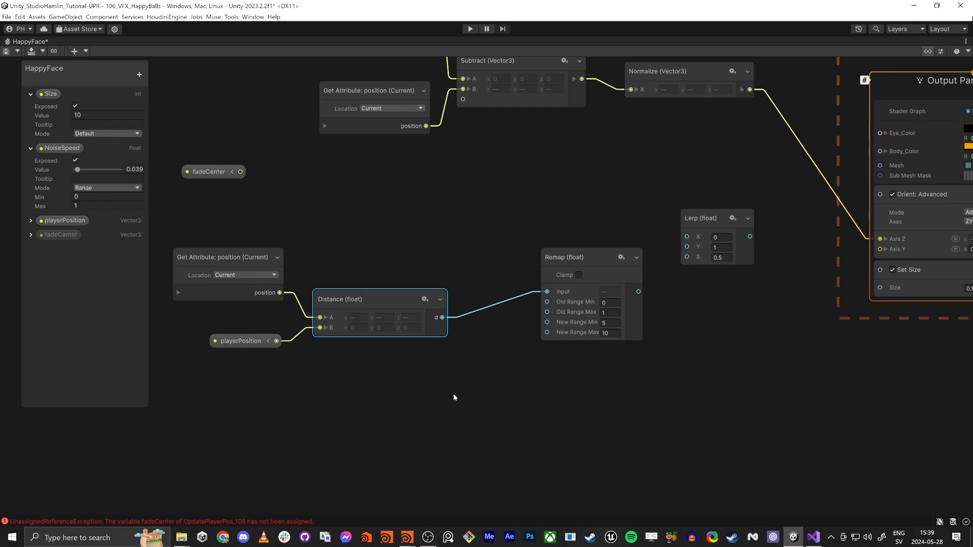
- Set the Remap node's Old Range Min to 3 and Old Range Max to 4
scroll(417, 370, "up", 4)
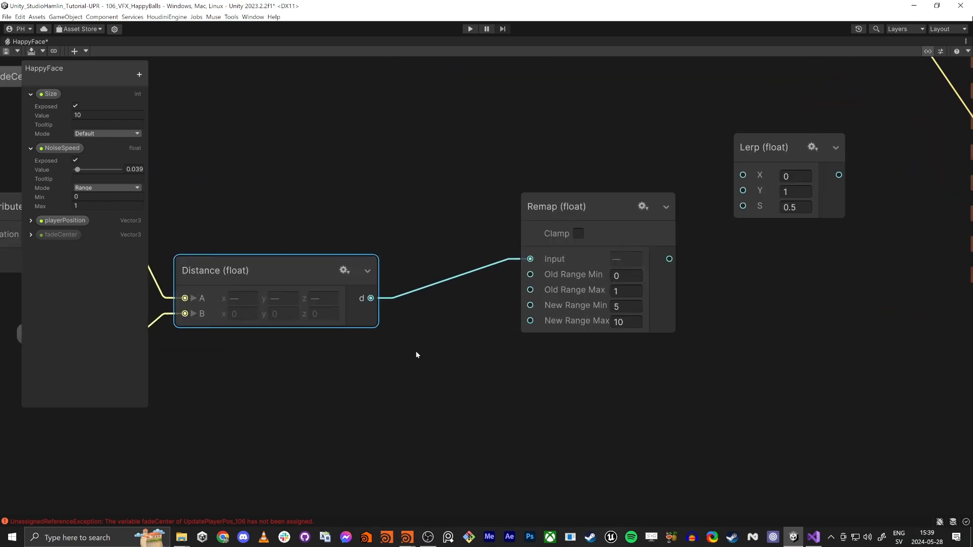
left_click(625, 275)
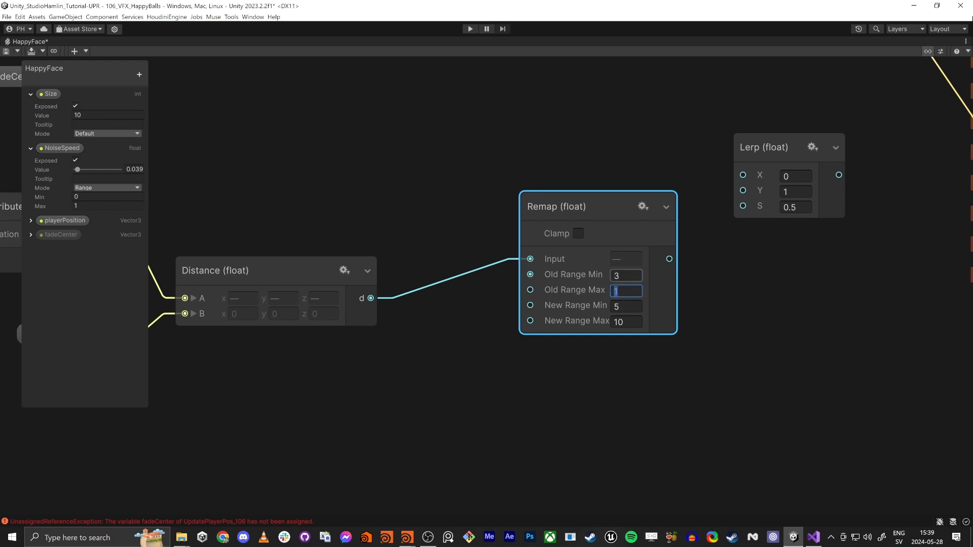
left_click(626, 275)
left_click(755, 289)
left_click(626, 276)
left_click(626, 291)
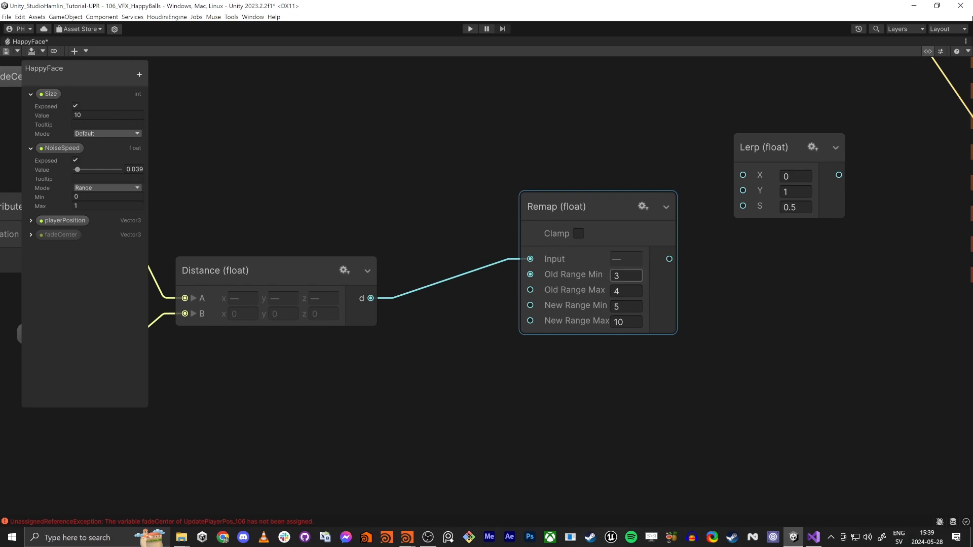
left_click(617, 275)
left_click(616, 291)
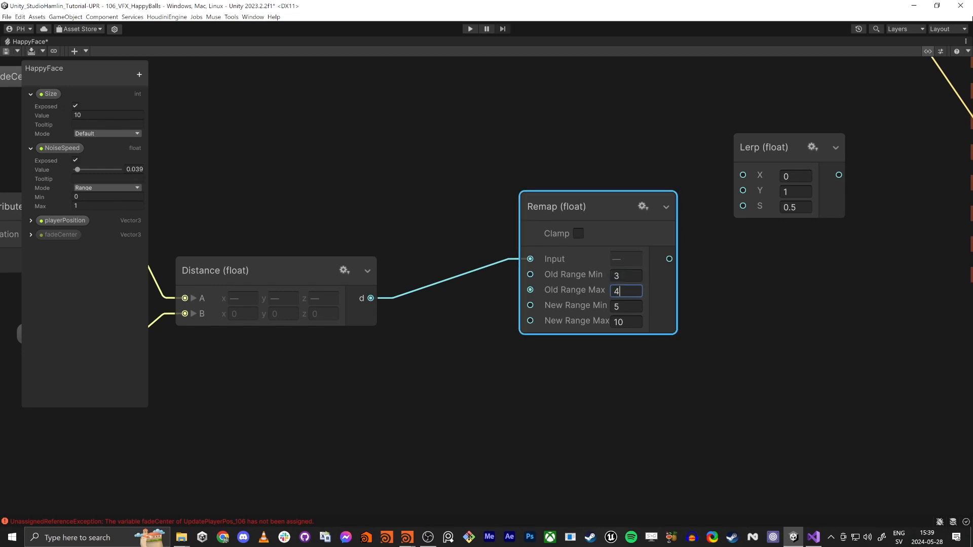
left_click(616, 275)
left_click(622, 290)
- Set the Remap node's New Range Min to 0 and New Range Max to 1
left_click(621, 306)
key("Tab")
type("1")
key("Return")
left_click(741, 309)
left_click(623, 276)
left_click(622, 307)
left_click(622, 291)
left_click(622, 322)
- Enable Clamp on the Remap node and connect its output to the Lerp node's S input
left_click(580, 235)
left_click(578, 235)
left_click_drag(669, 260, 742, 206)
middle_click_drag(725, 287, 688, 390)
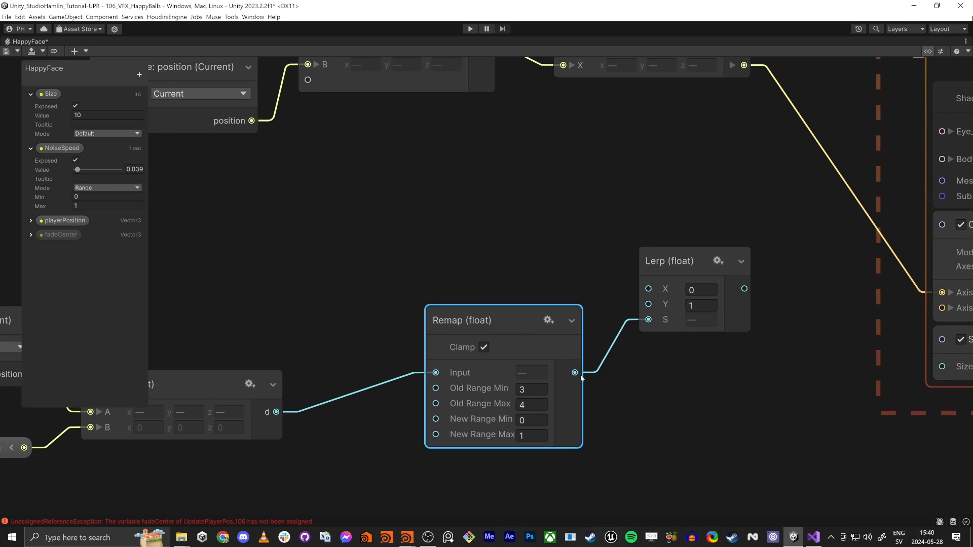
left_click(521, 389)
key("Tab")
key("Tab")
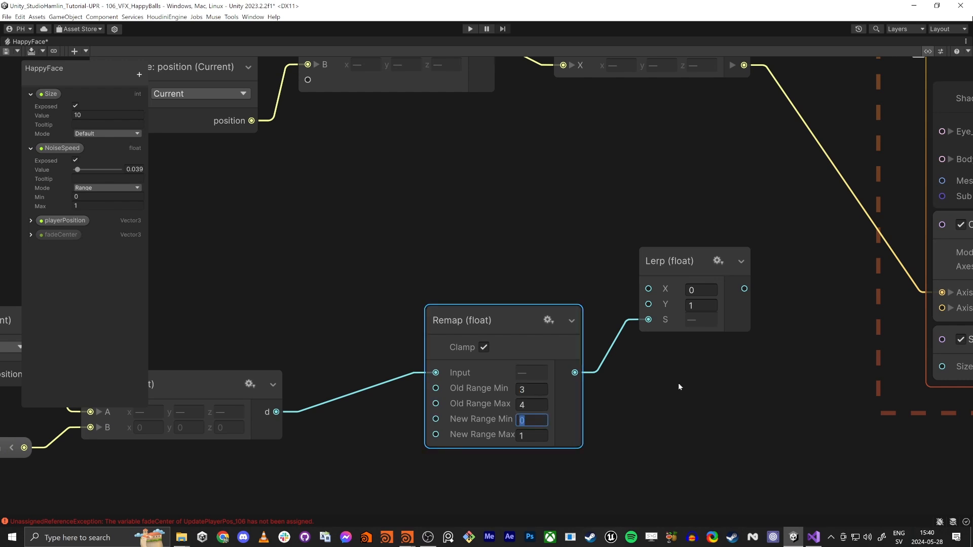
left_click(701, 289)
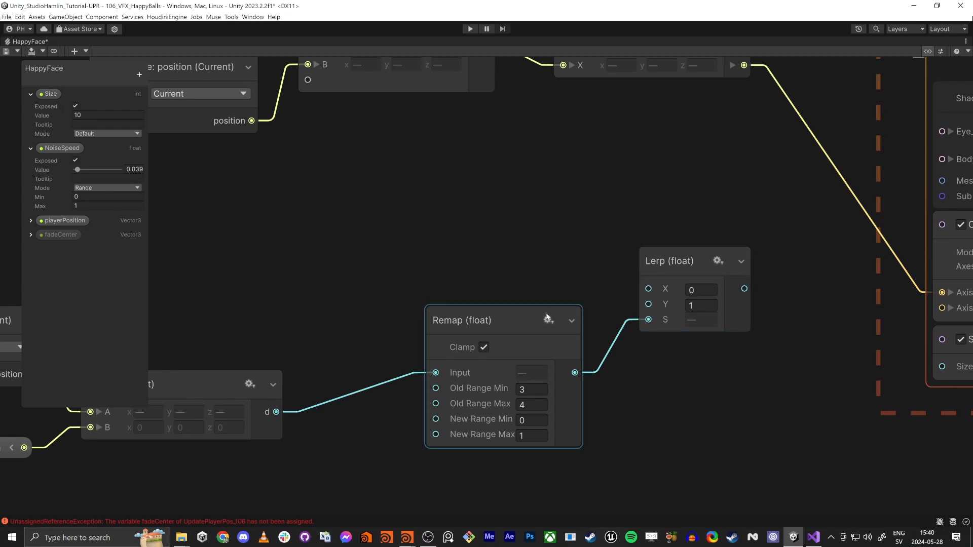
- Add a Get Attribute: size node above Remap and connect its size output to the Lerp node's Y input
left_click_drag(512, 321, 491, 327)
left_click(429, 232)
key("space")
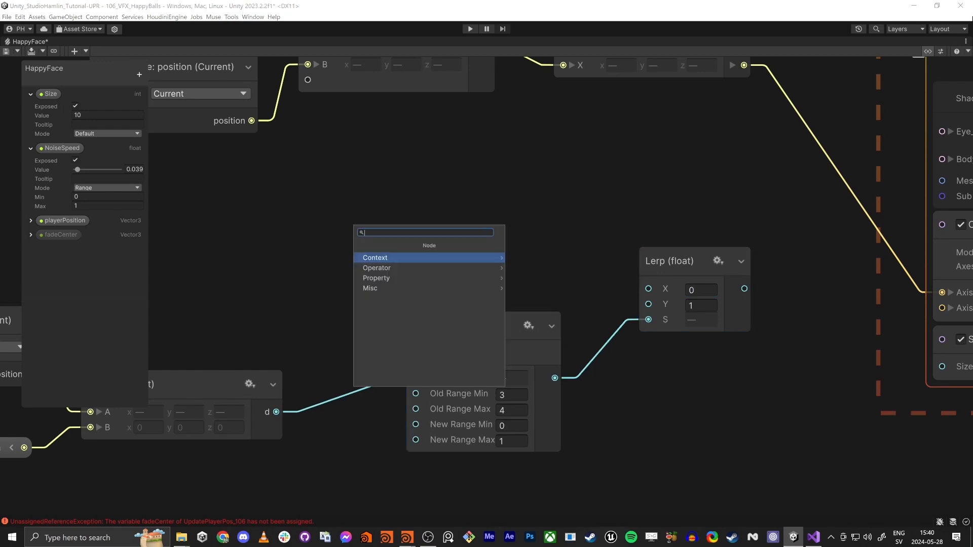
type("get size")
key("Return")
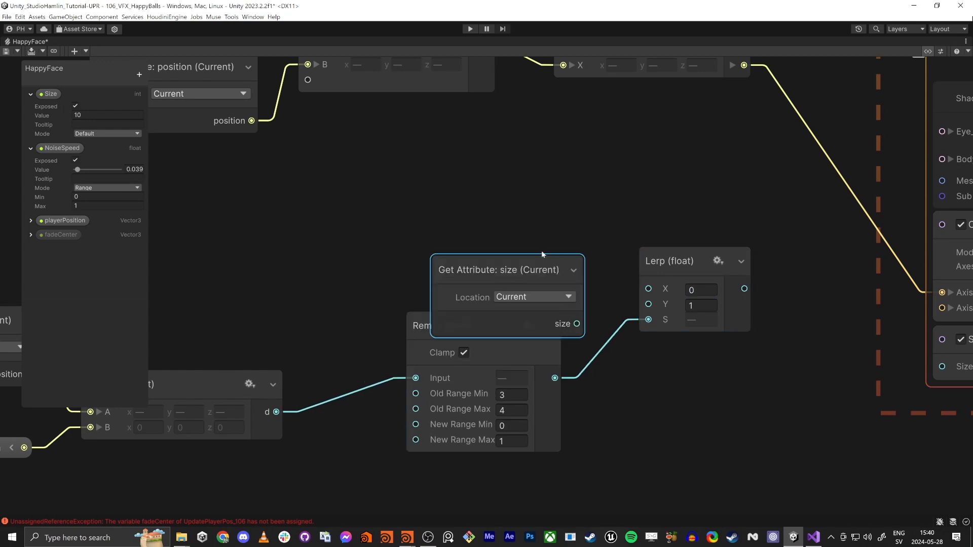
left_click_drag(506, 278, 455, 209)
left_click_drag(527, 255, 649, 305)
middle_click_drag(598, 240, 560, 277)
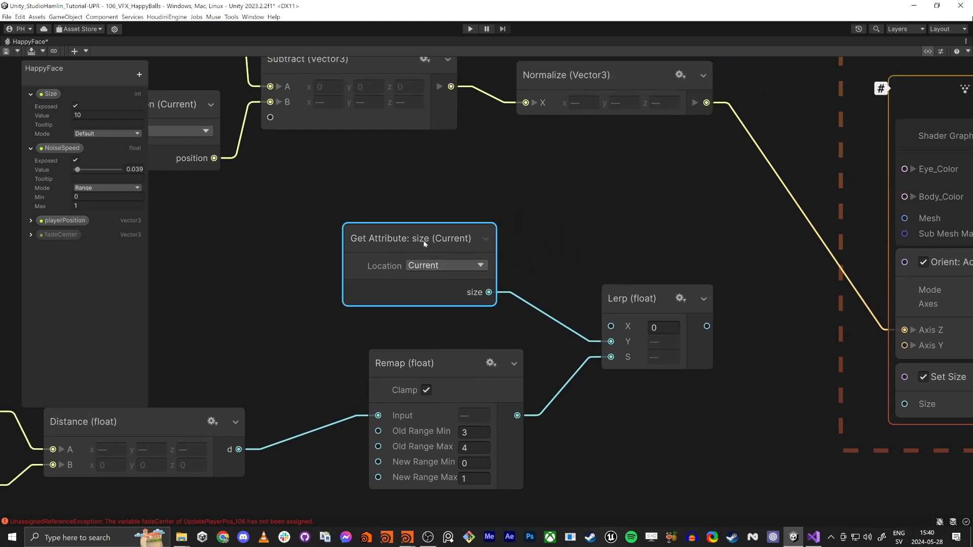
- Trace how particle size is set, from Set Size Random in Initialize Particle through Update Particle to the output context
scroll(438, 238, "down", 7)
middle_click_drag(587, 96, 513, 428)
middle_click_drag(528, 202, 525, 330)
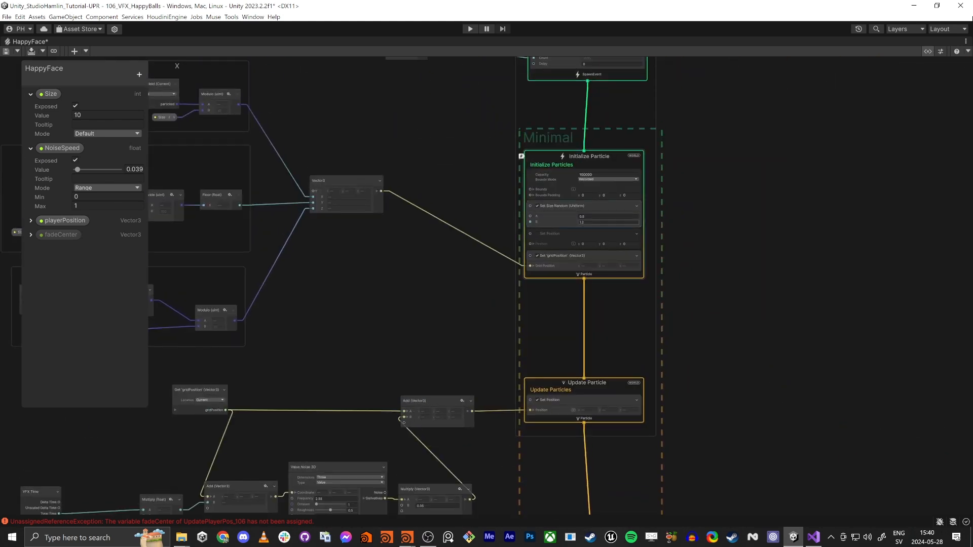
scroll(592, 222, "up", 6)
left_click_drag(576, 208, 560, 223)
left_click(363, 357)
middle_click_drag(353, 364, 353, 238)
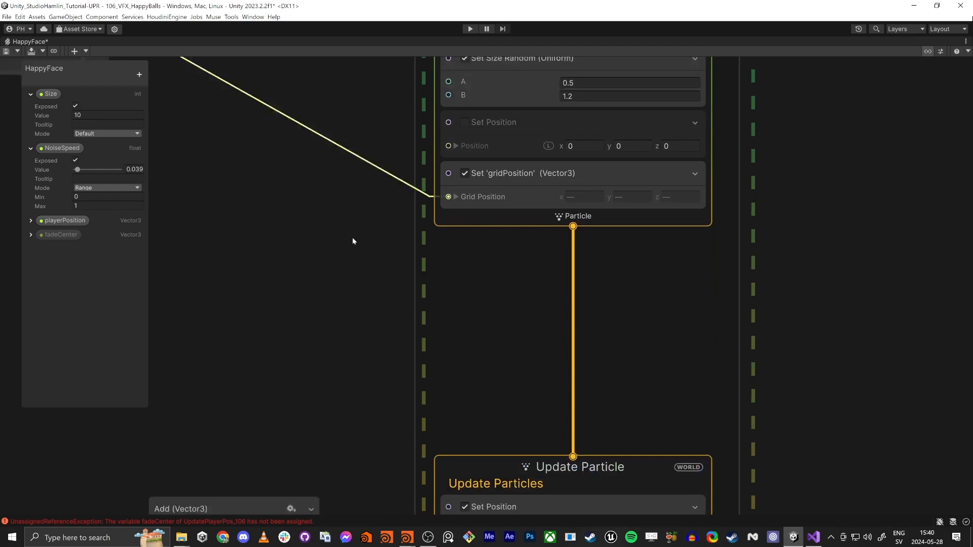
scroll(397, 360, "down", 4)
middle_click_drag(397, 360, 394, 76)
scroll(458, 109, "up", 4)
left_click_drag(515, 154, 527, 158)
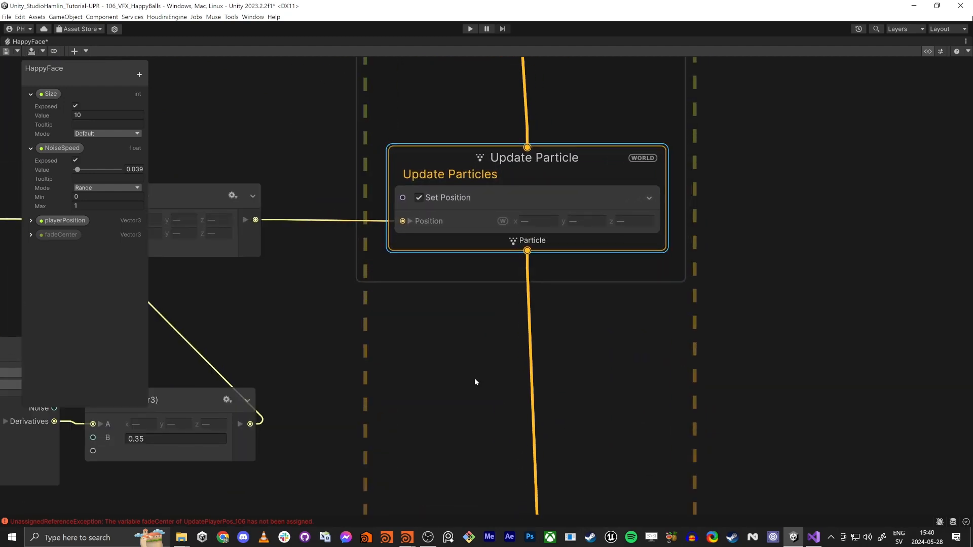
middle_click_drag(475, 379, 527, 276)
scroll(527, 276, "down", 4)
middle_click_drag(451, 426, 543, 254)
middle_click_drag(448, 402, 485, 272)
scroll(534, 315, "up", 3)
left_click_drag(299, 283, 314, 273)
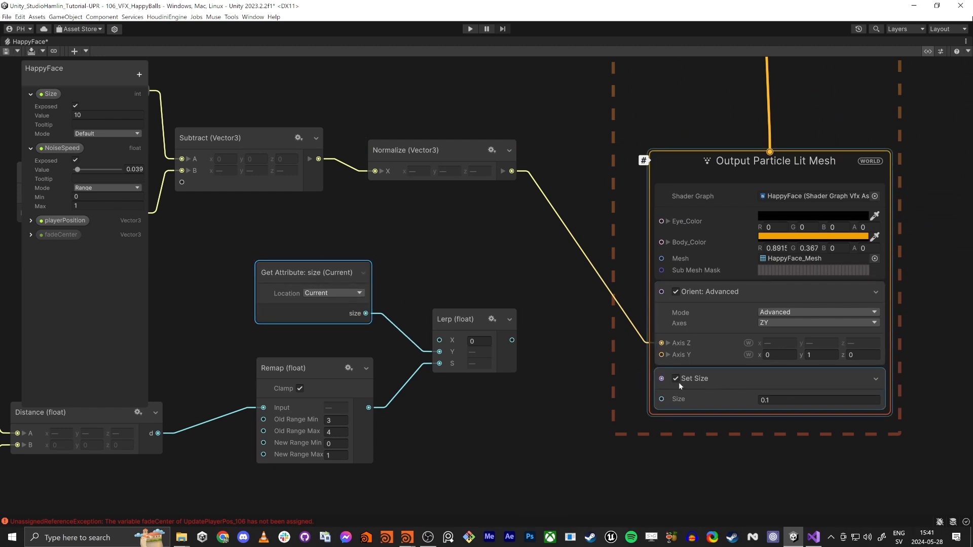
- Connect the Lerp output to the Size input of the Set Size block and save the graph
scroll(680, 379, "down", 3)
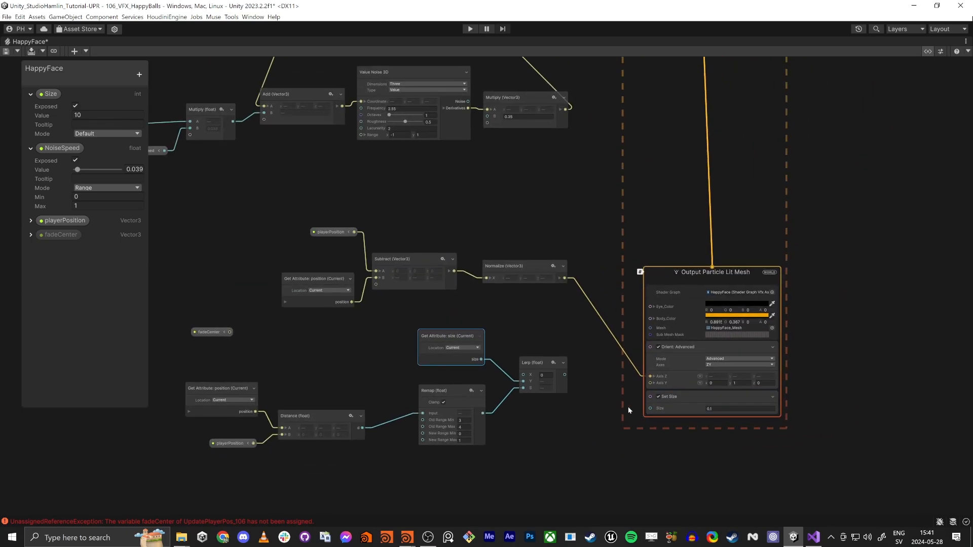
scroll(657, 395, "up", 5)
scroll(657, 395, "down", 3)
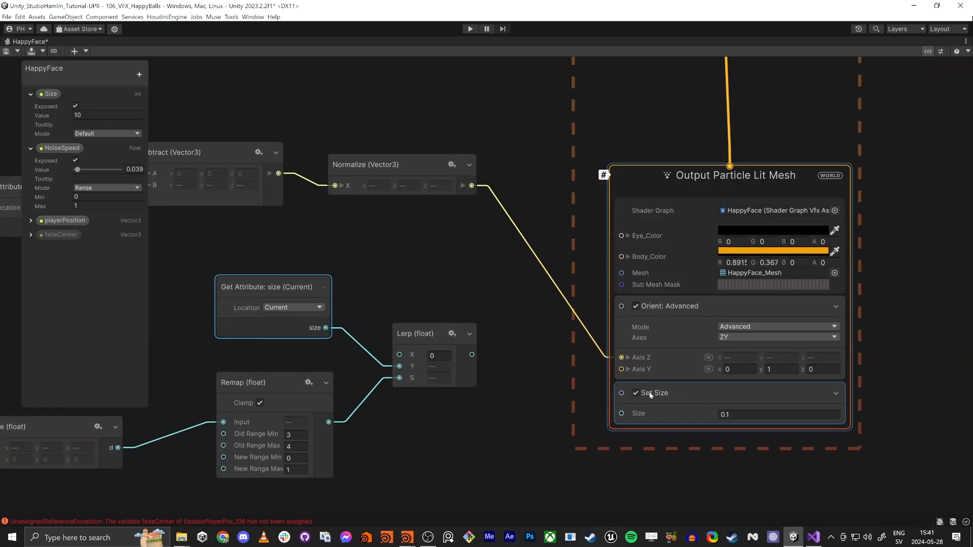
left_click_drag(472, 354, 628, 401)
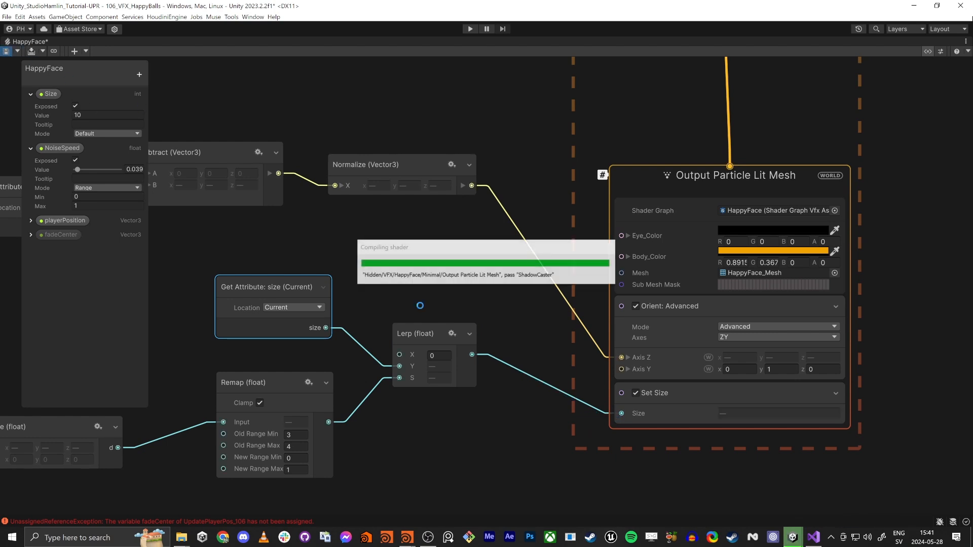
middle_click_drag(427, 436, 454, 400)
scroll(453, 400, "down", 2)
middle_click_drag(417, 417, 694, 388)
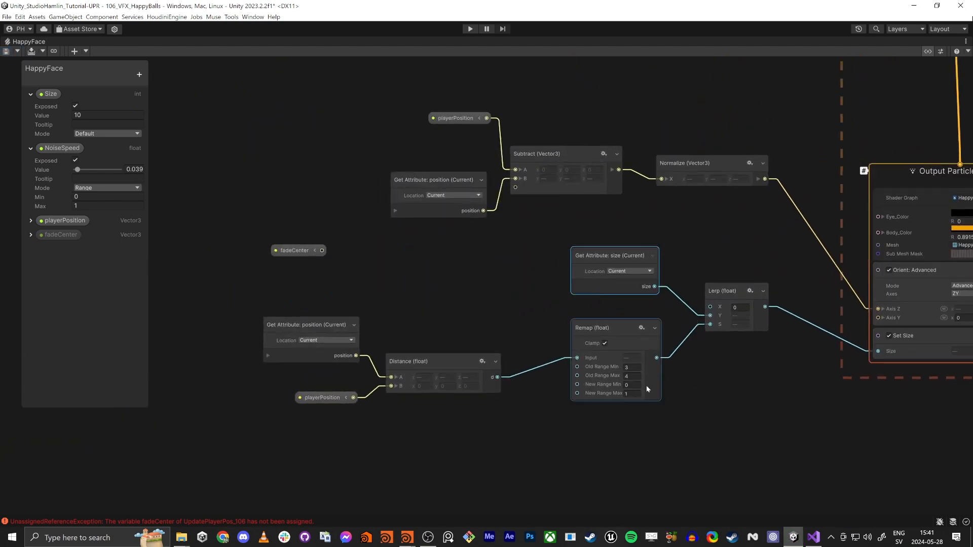
- Restore the normal editor layout and run the scene to test the distance-based ball size, ending with play mode stopped
key("shift+space")
right_click_drag(811, 442, 790, 476)
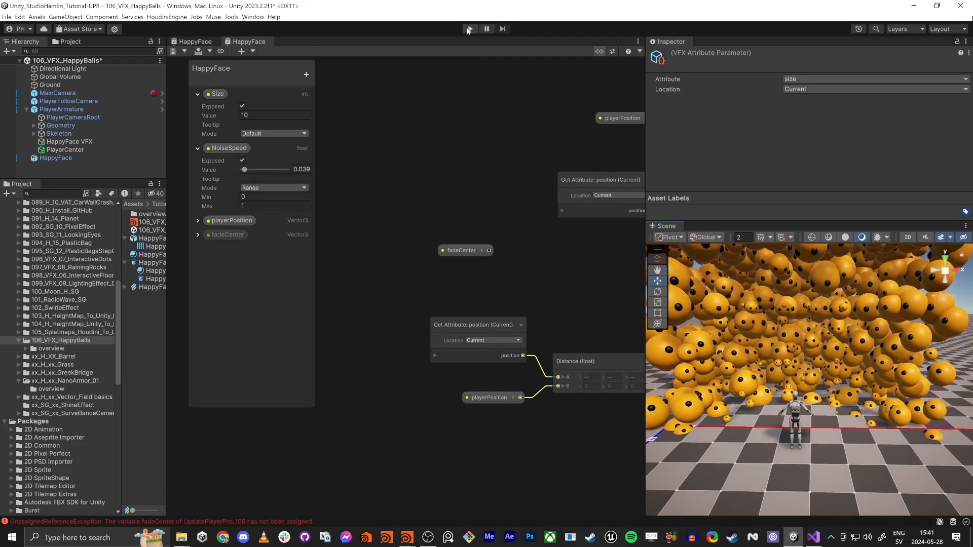
left_click(470, 29)
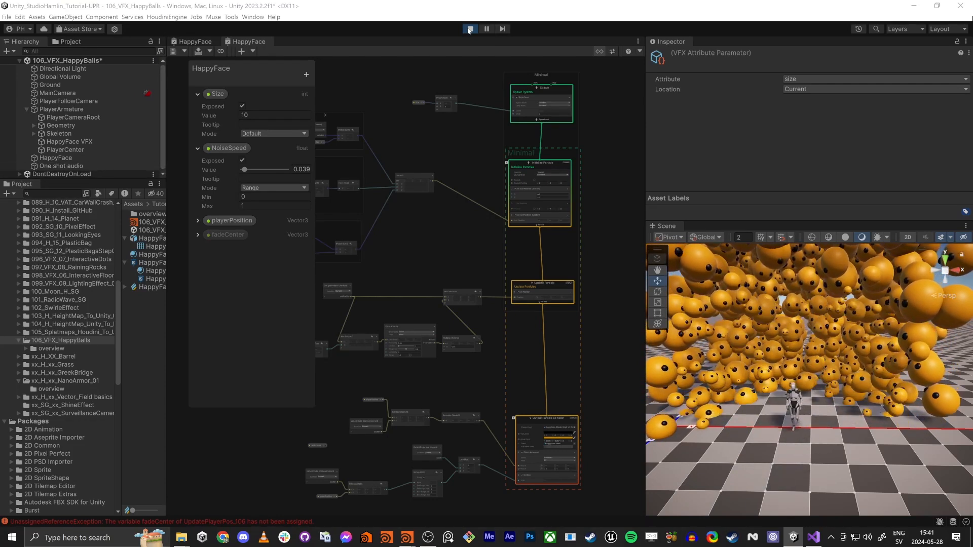
left_click(470, 29)
middle_click_drag(433, 425, 534, 262)
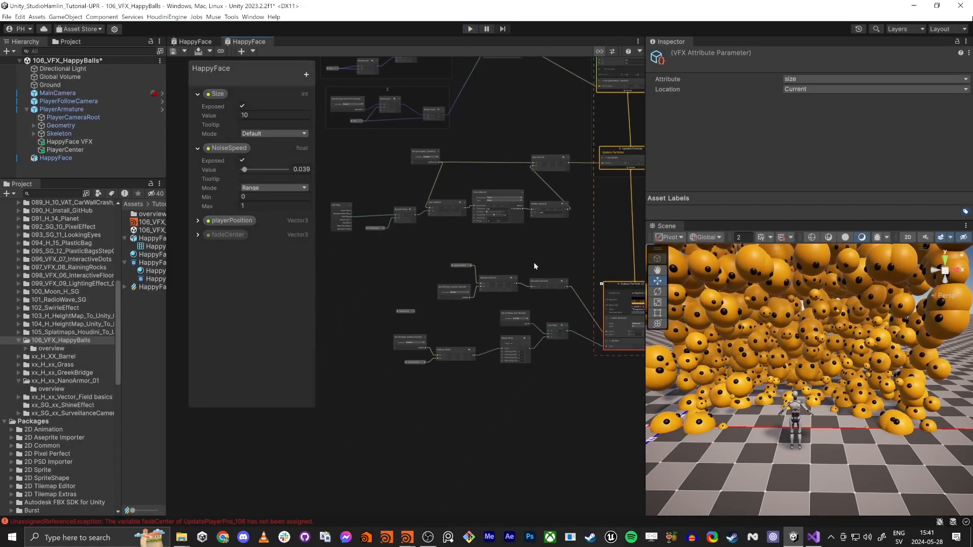
scroll(477, 310, "up", 6)
scroll(439, 324, "down", 2)
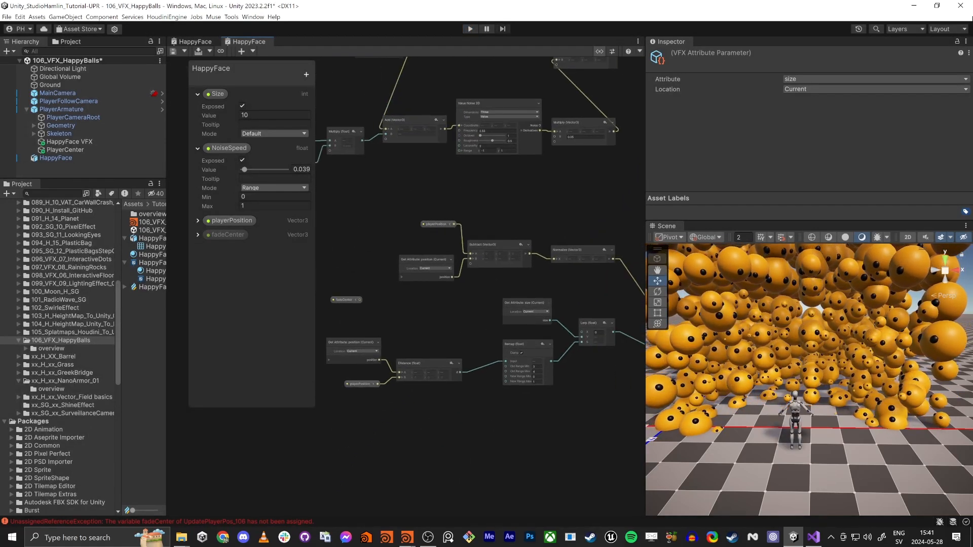
- Move the position attribute, playerPosition, Distance and Remap nodes away from Lerp to make room between Remap and Lerp
left_click(483, 416)
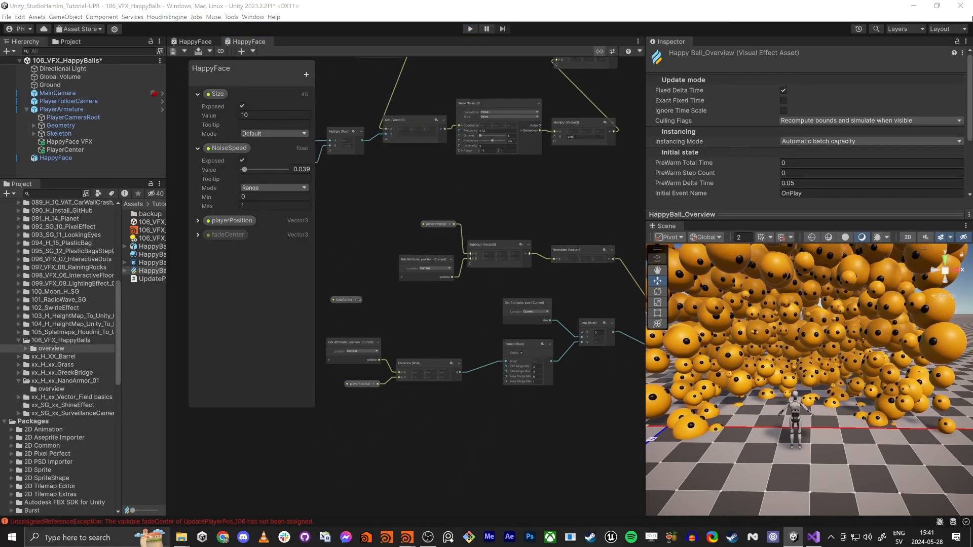
scroll(477, 408, "down", 1)
middle_click_drag(429, 411, 446, 393)
left_click_drag(357, 427, 527, 326)
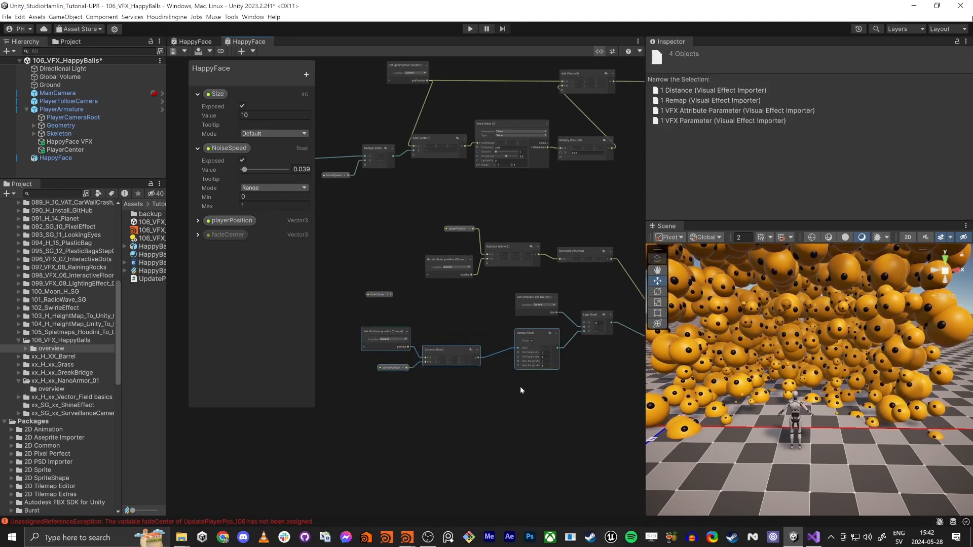
key("shift+space")
middle_click_drag(263, 400, 424, 397)
left_click_drag(515, 312, 412, 368)
scroll(518, 397, "up", 4)
middle_click_drag(552, 377, 491, 418)
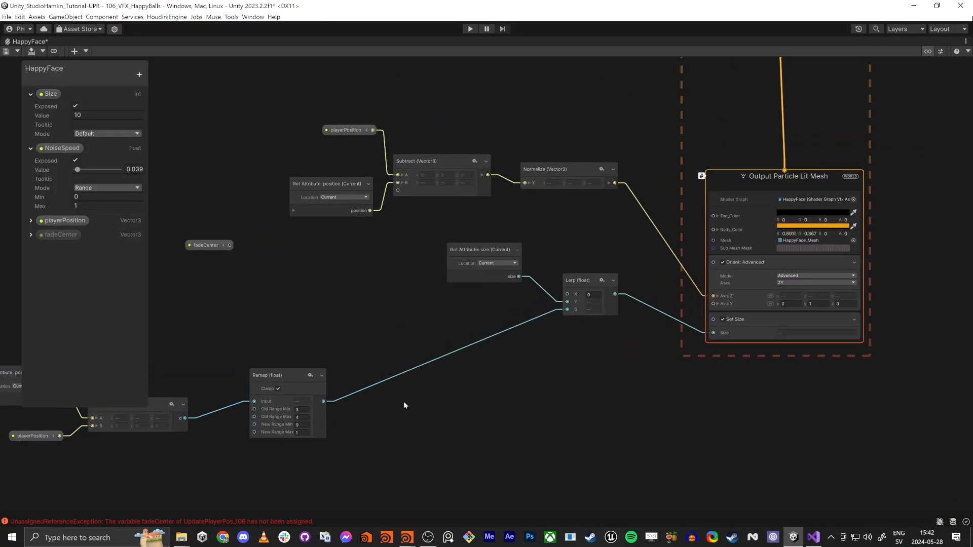
- Add a Sample Curve node and place it between the Remap and Lerp nodes
scroll(404, 401, "up", 4)
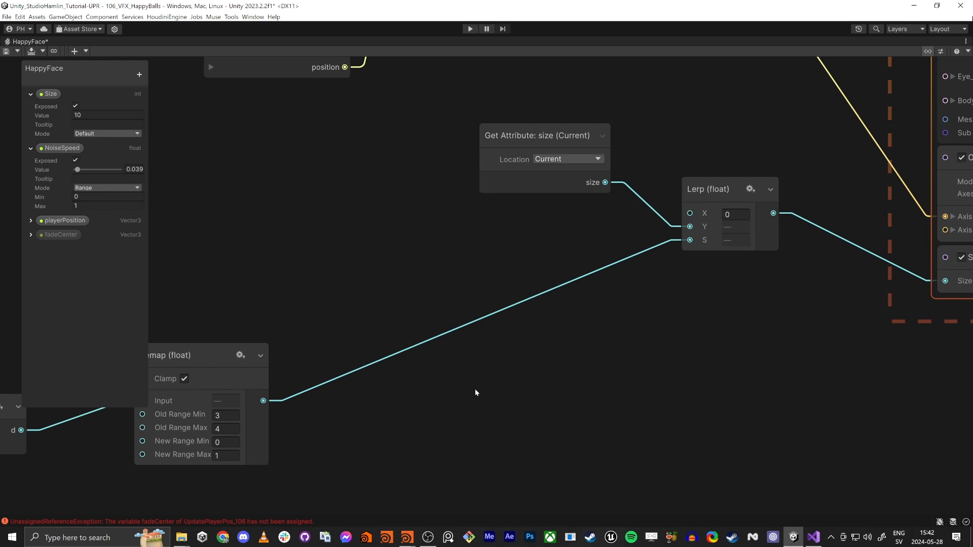
key("space")
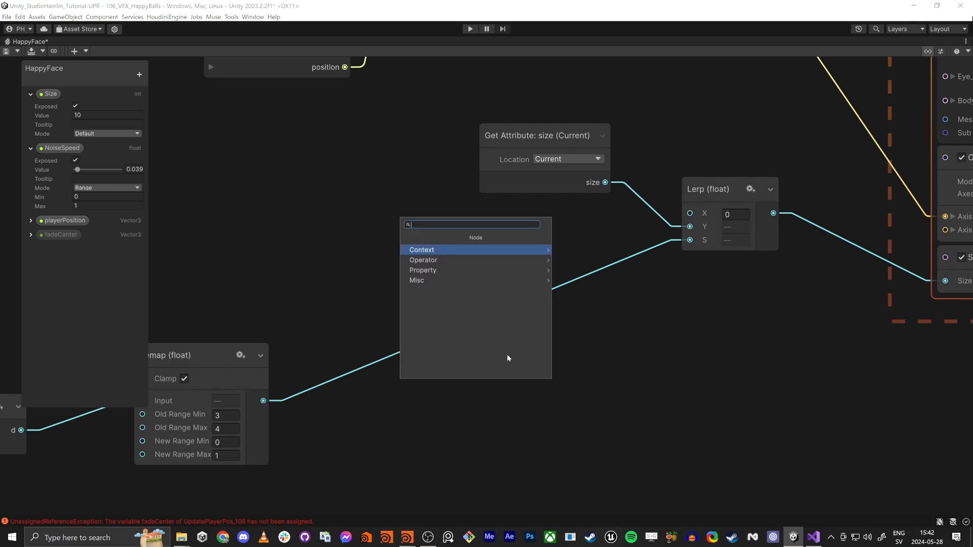
left_click(557, 362)
key("space")
type("sample cur")
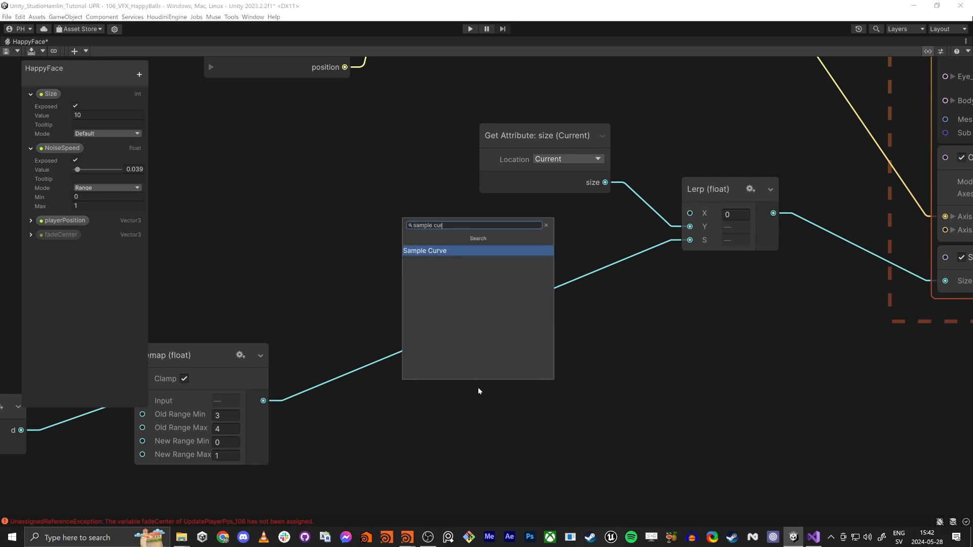
key("Return")
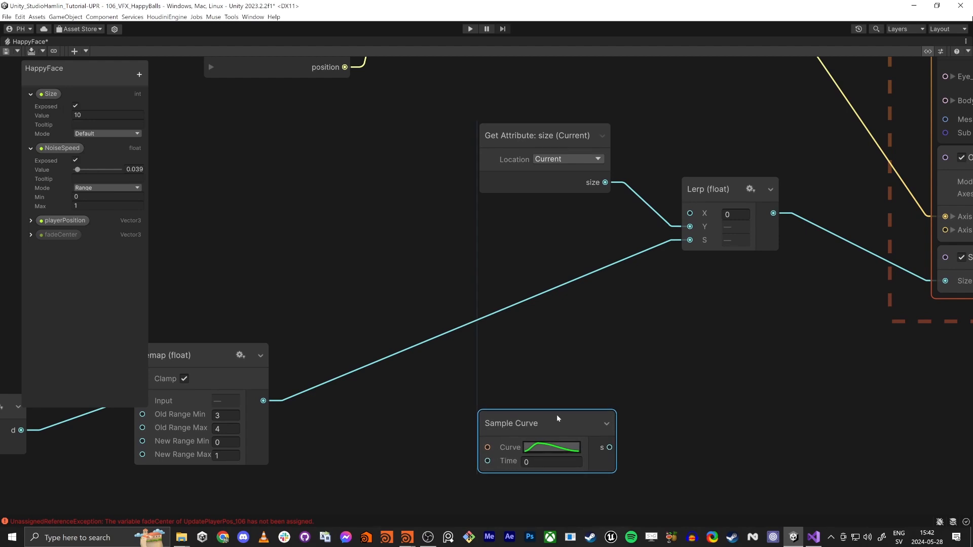
left_click_drag(557, 415, 566, 343)
- Give the Sample Curve node the smooth ease-in, ease-out curve preset rising from 0 to 1
left_click(558, 378)
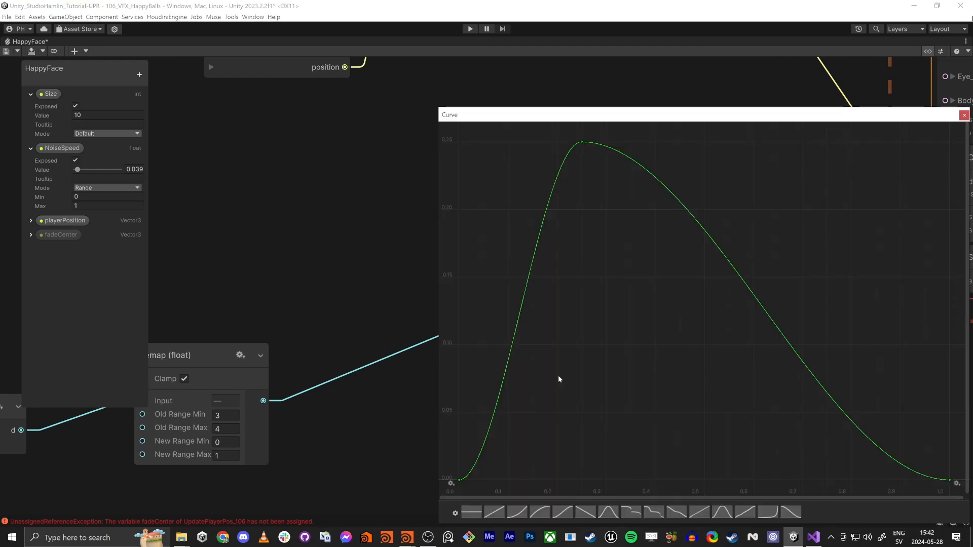
left_click(494, 512)
key("f")
scroll(666, 410, "down", 3)
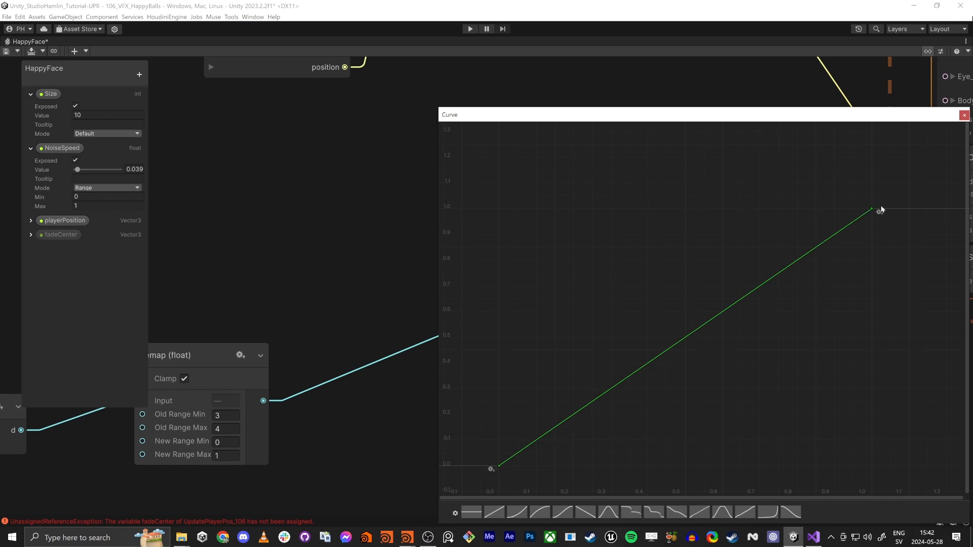
left_click(567, 513)
left_click(964, 115)
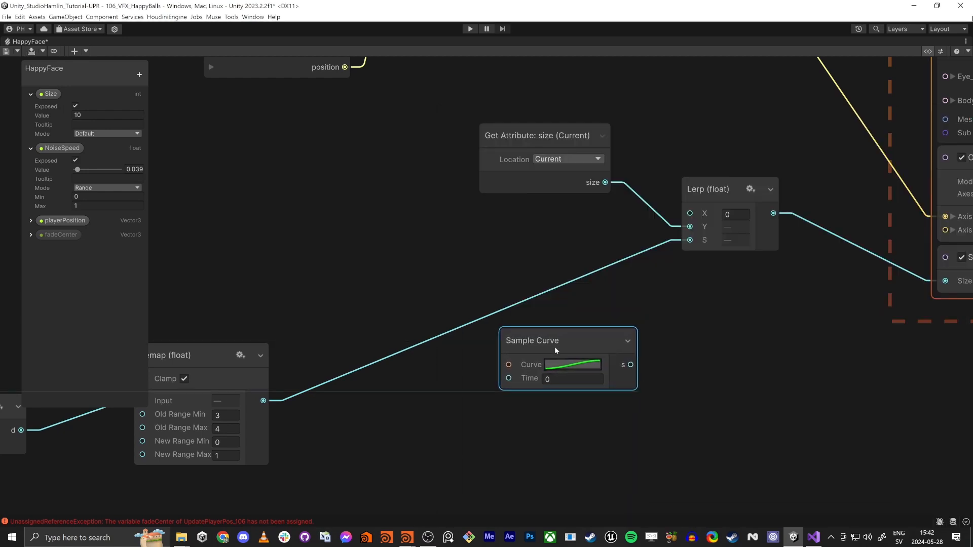
- Connect Remap's output to Sample Curve's Time and its s output to Lerp's S, tidy the node's placement, and save the graph
left_click_drag(555, 346, 436, 286)
middle_click_drag(273, 449, 304, 436)
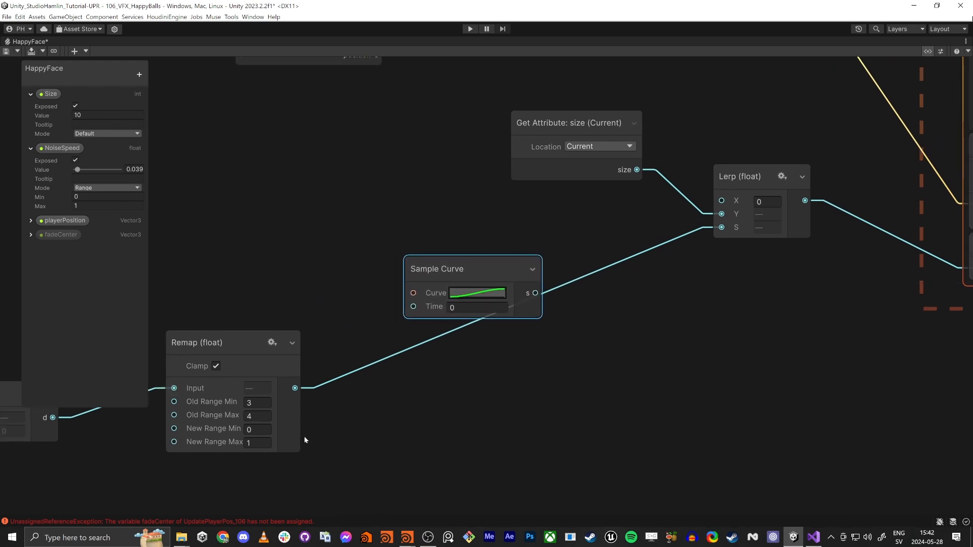
left_click(255, 430)
left_click(255, 443)
left_click(475, 345)
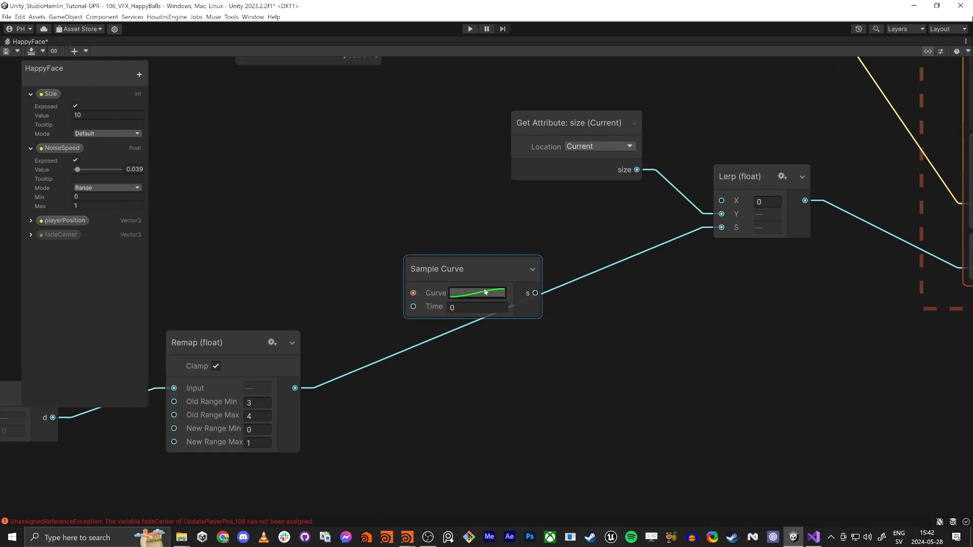
left_click_drag(413, 307, 294, 388)
left_click_drag(535, 294, 721, 228)
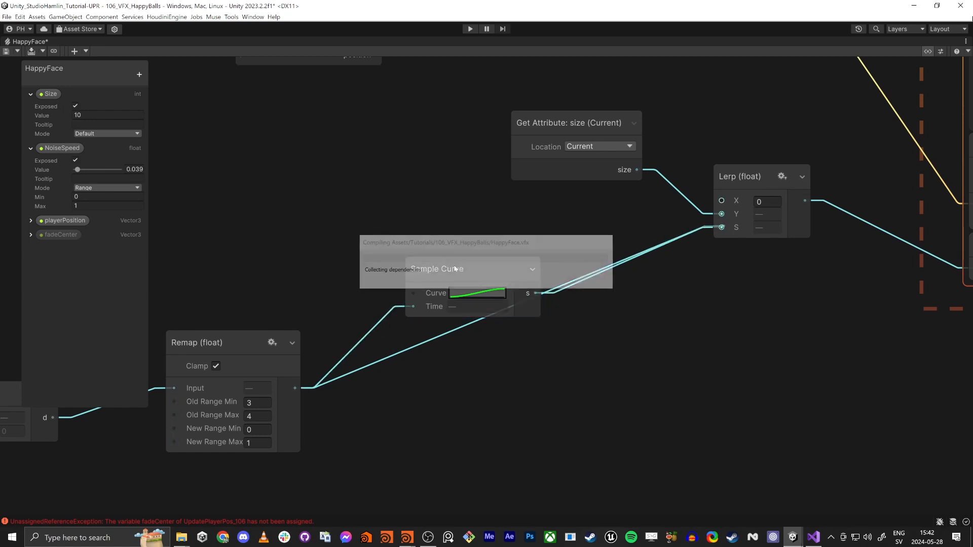
left_click_drag(471, 260, 543, 309)
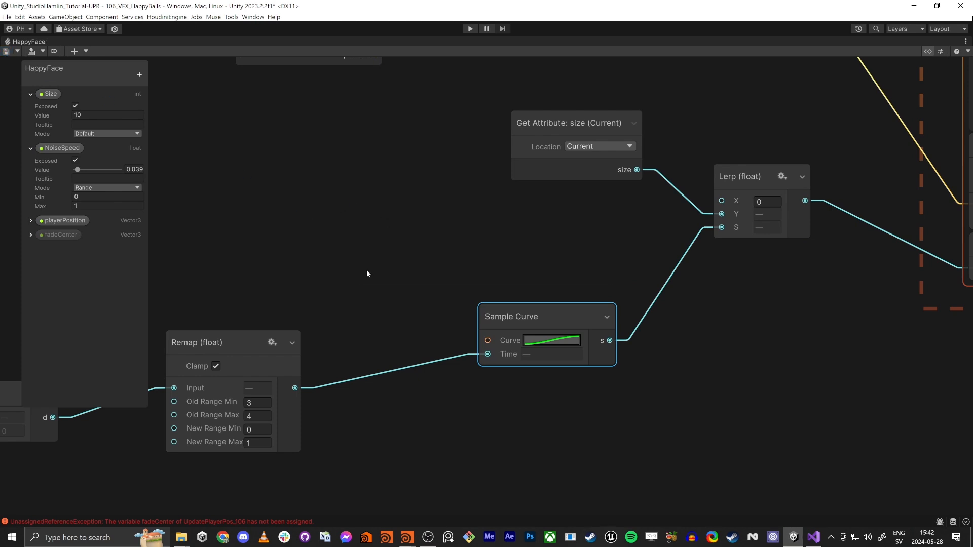
- Restore the normal editor layout and move PlayerArmature away from the balls to about Z -3.46
key("alt+Tab")
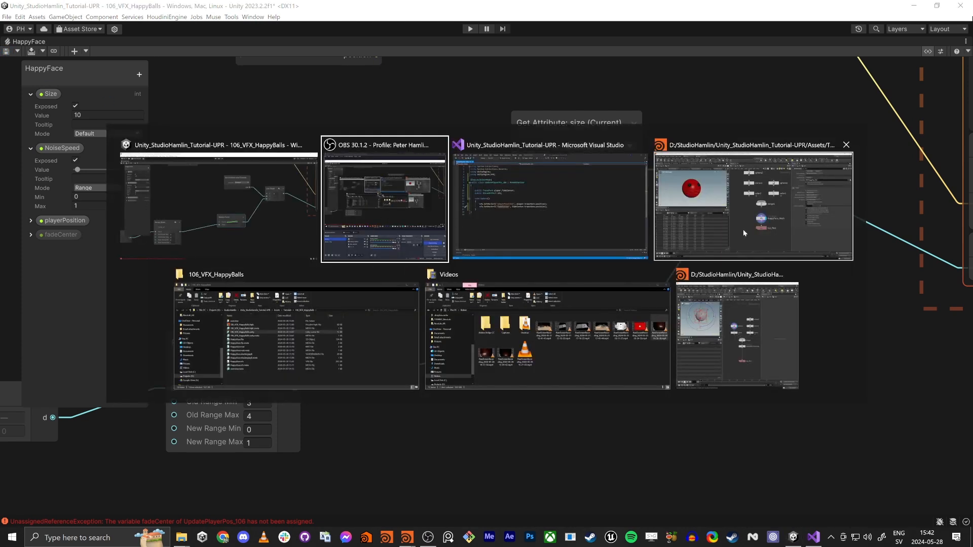
key("Escape")
key("shift+space")
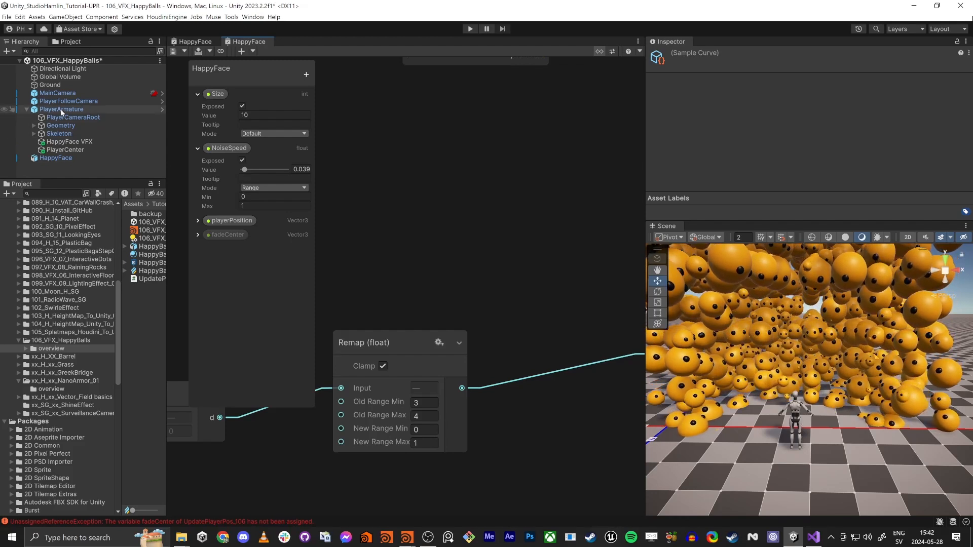
left_click(744, 422)
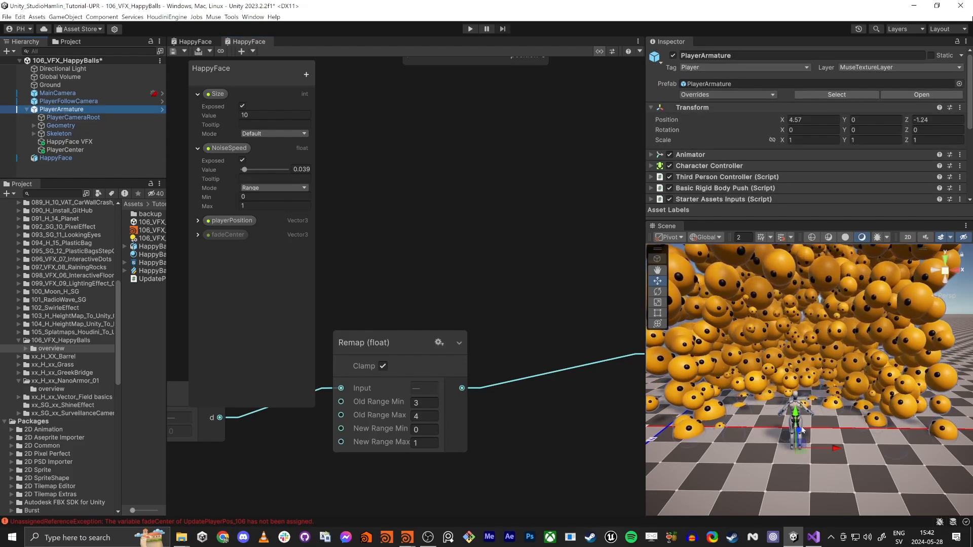
left_click_drag(799, 432, 775, 482)
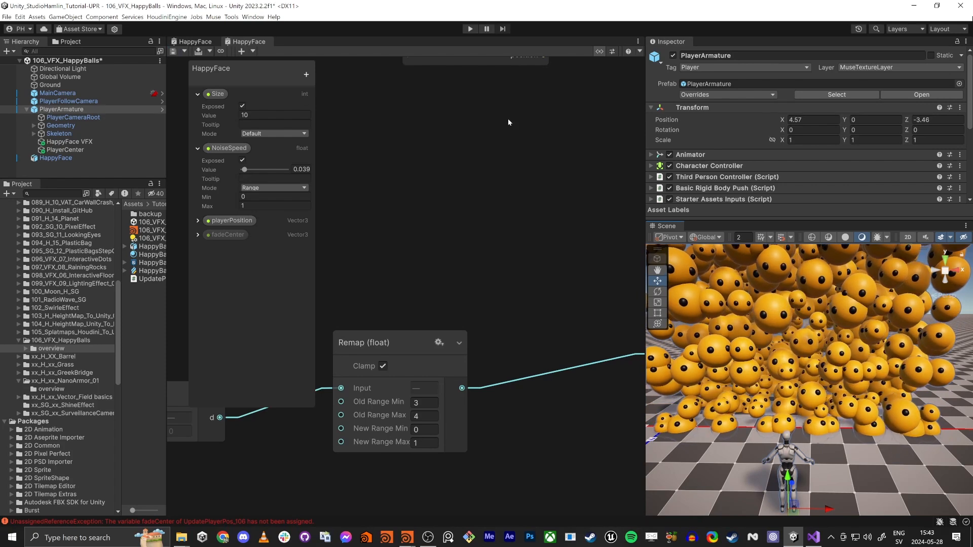
- Run the scene and walk the player toward and away from the balls to test the curve-driven size, ending with play mode stopped
scroll(507, 325, "down", 5)
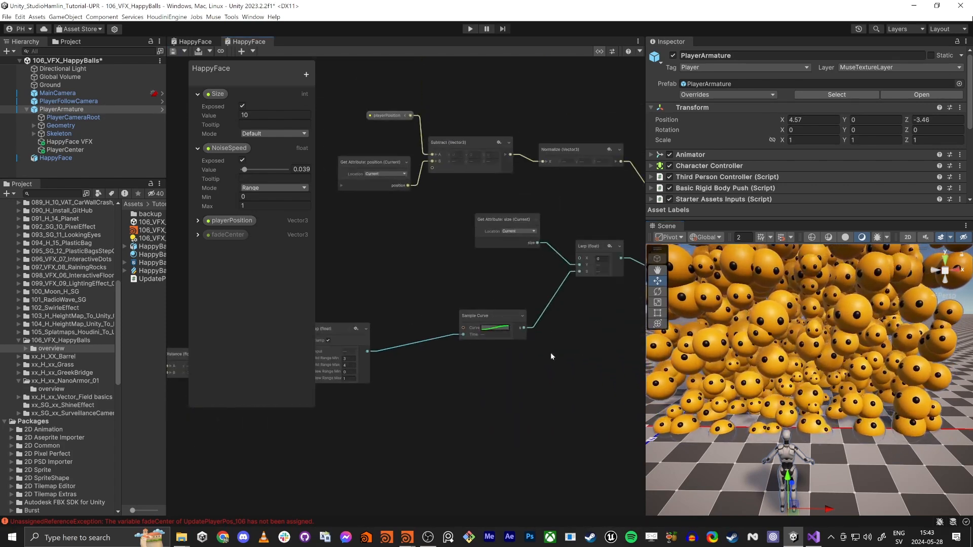
scroll(471, 361, "up", 3)
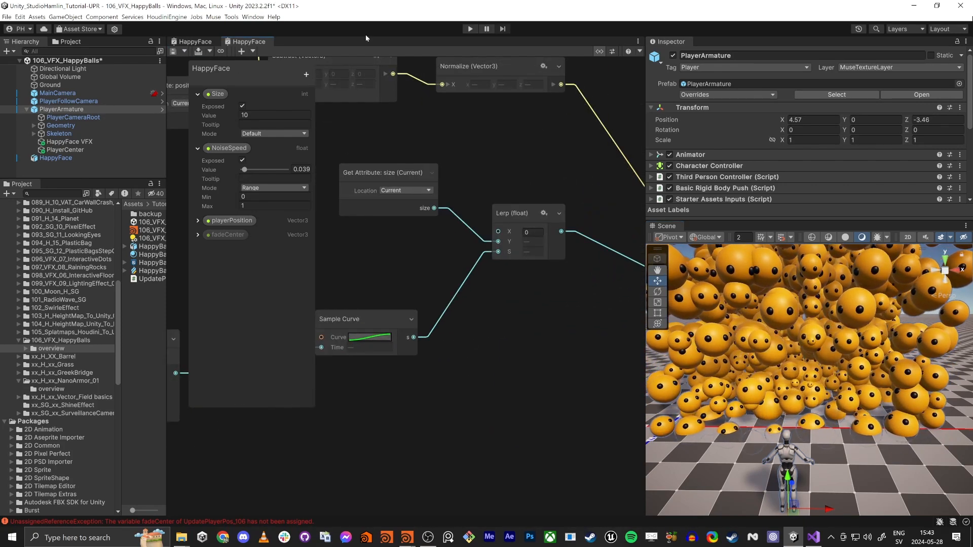
left_click(471, 29)
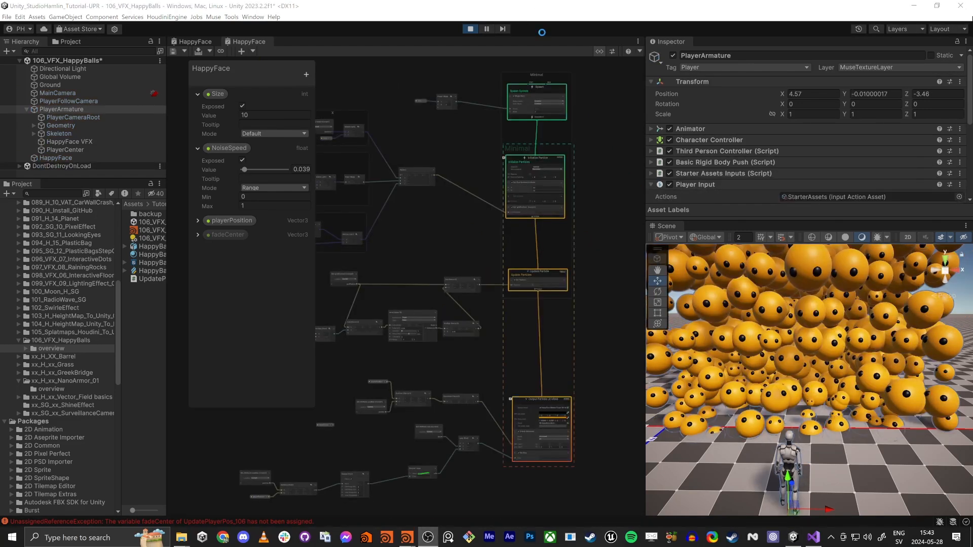
left_click(542, 32)
key("d")
key("w")
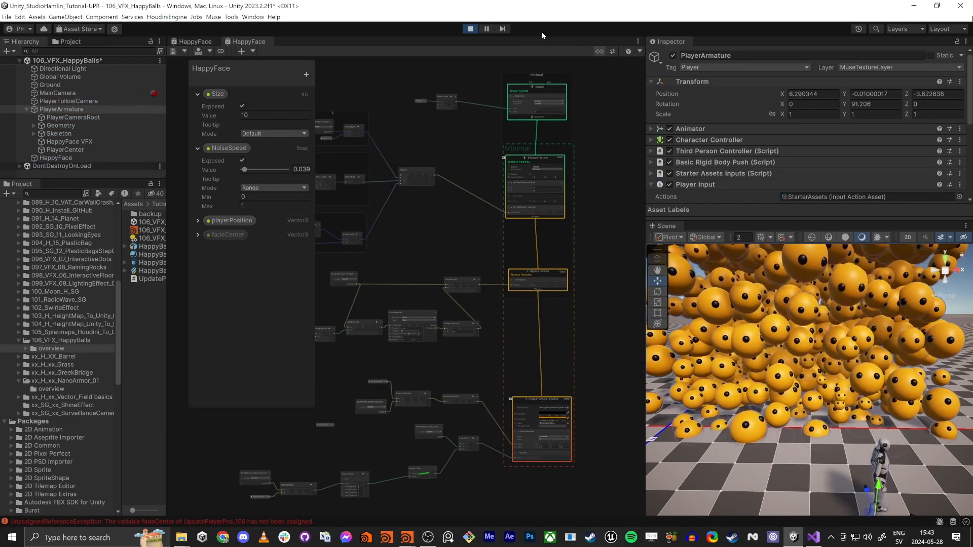
key("w")
key("a")
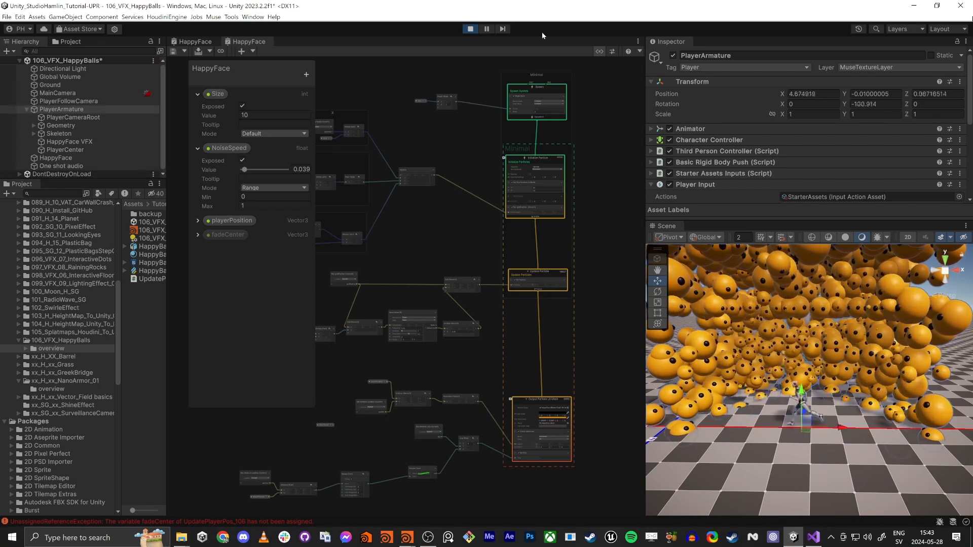
key("s")
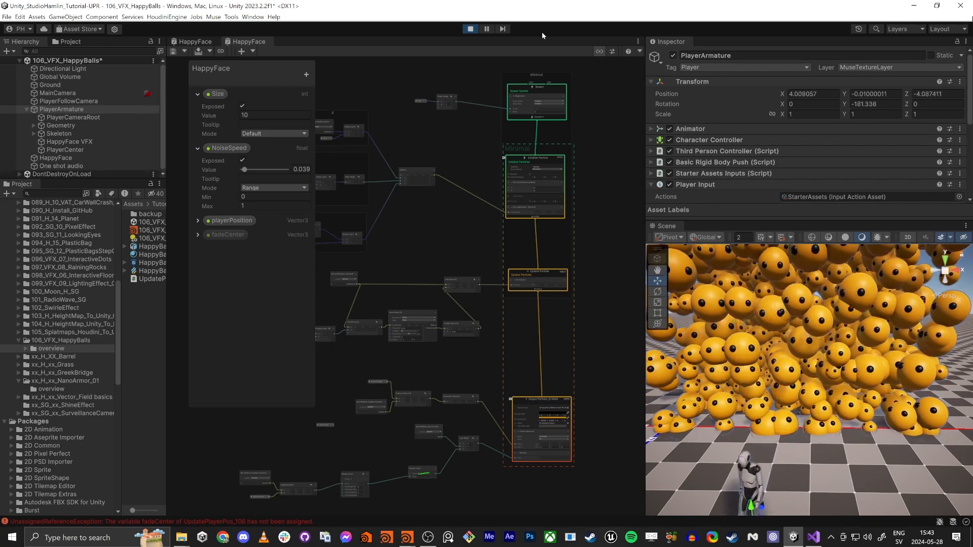
key("w")
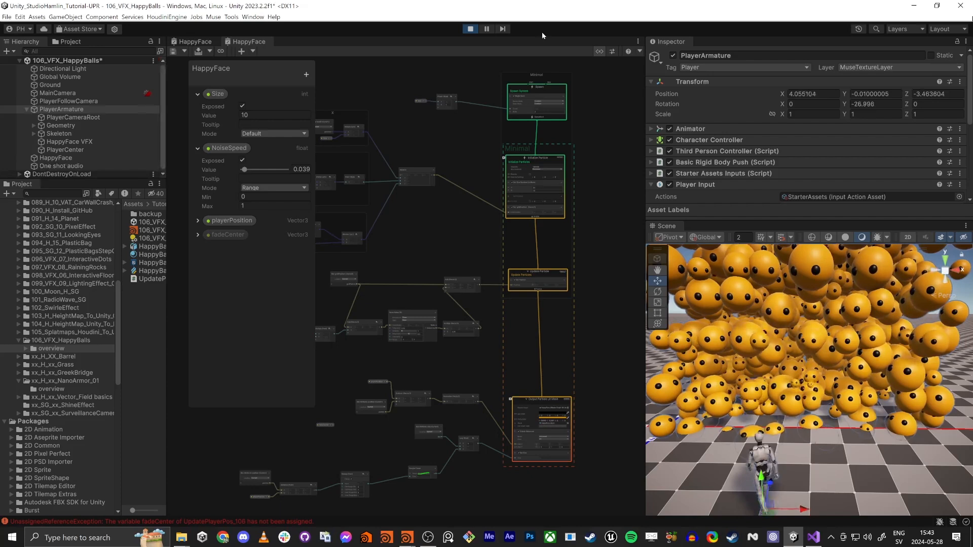
key("w")
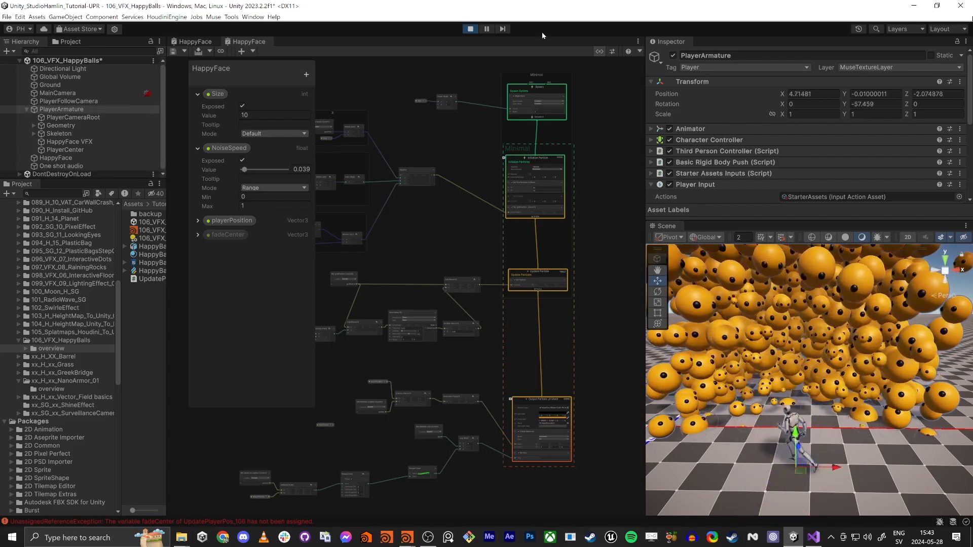
key("d")
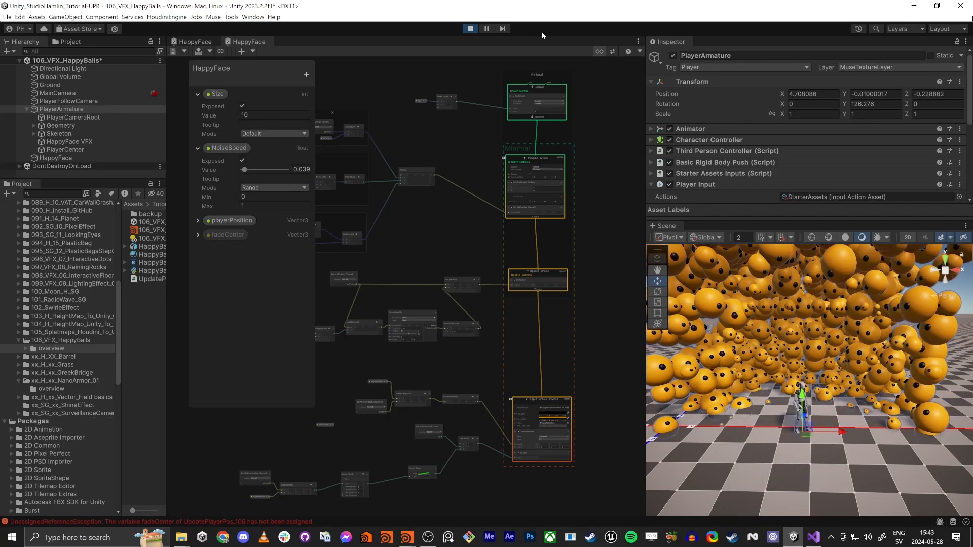
key("s")
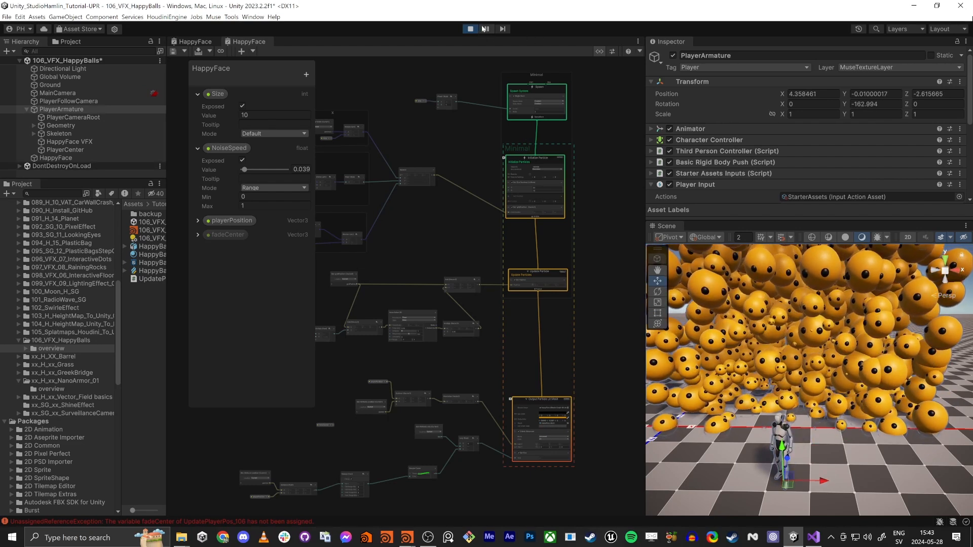
left_click(471, 29)
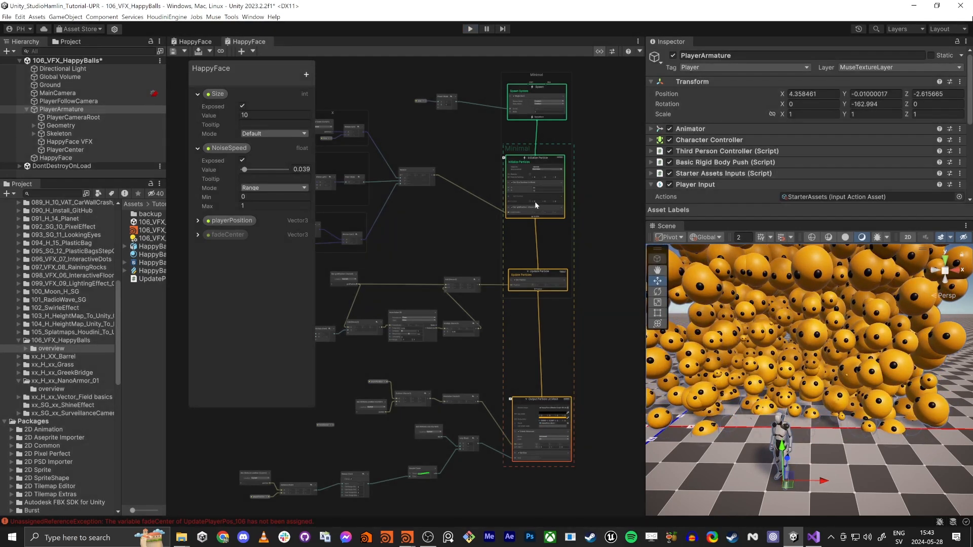
- Dock the Scene view alongside the HappyFace graph views and delete the Directional Light from the scene
scroll(428, 349, "up", 2)
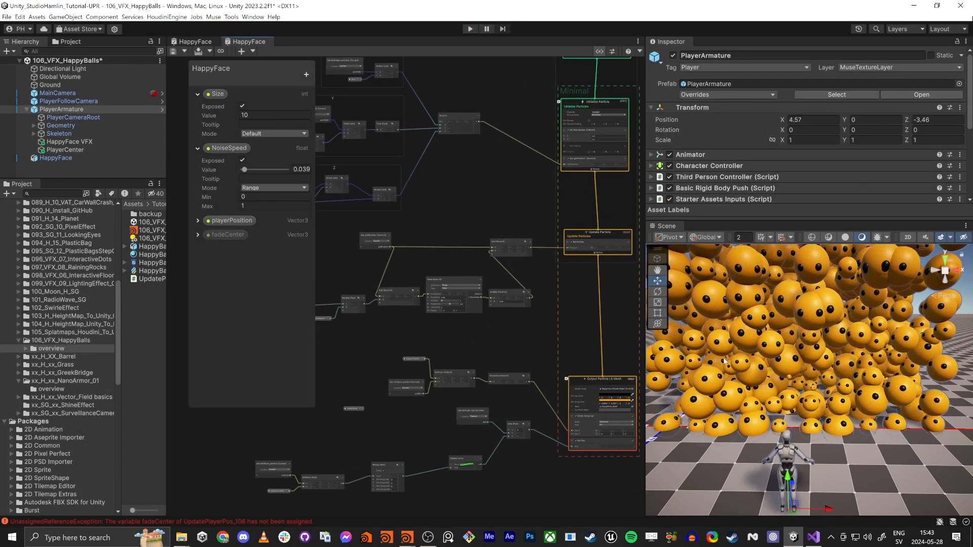
left_click_drag(671, 226, 188, 42)
key("s")
right_click_drag(442, 274, 409, 284)
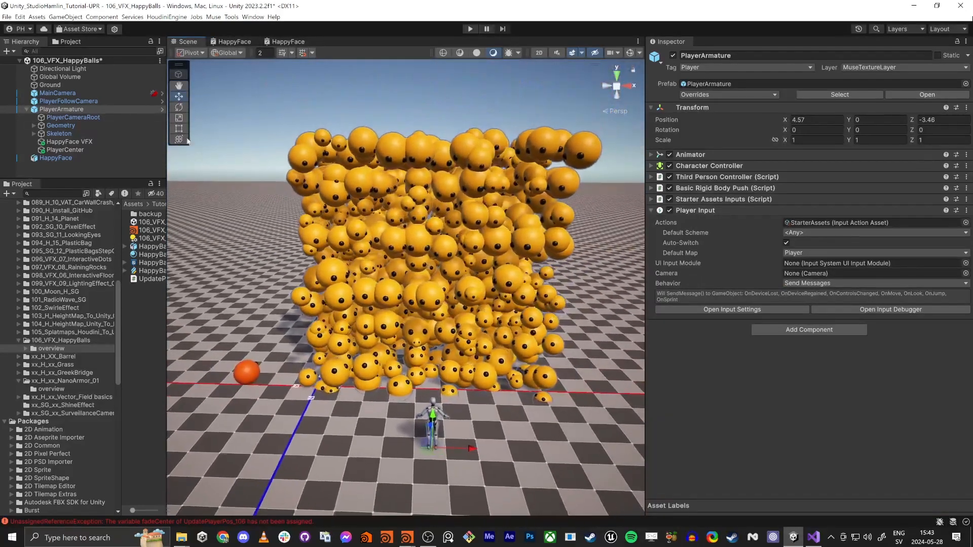
left_click(57, 69)
key("Delete")
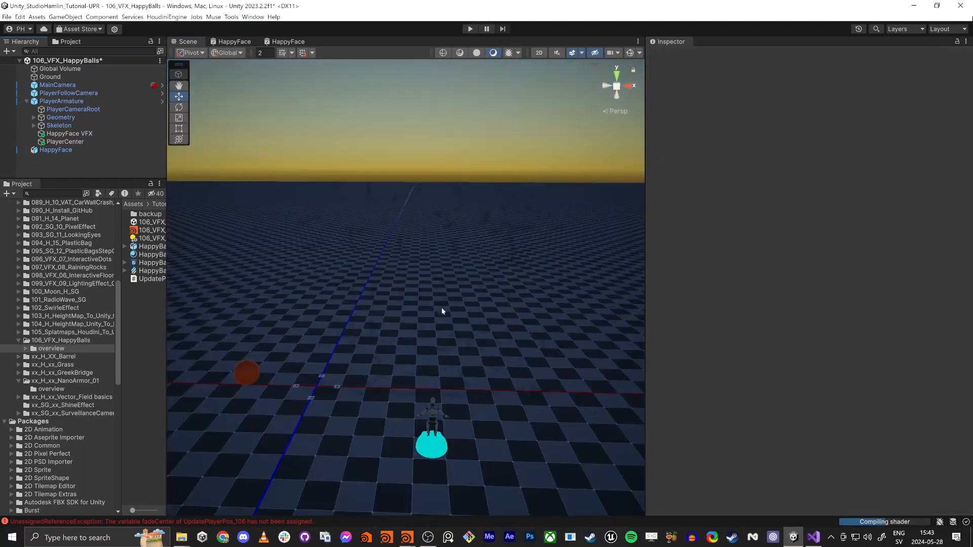
- In the scene's lighting environment settings, set the Environment Lighting source to Color with a black ambient color
left_click(247, 18)
mouse_move(273, 155)
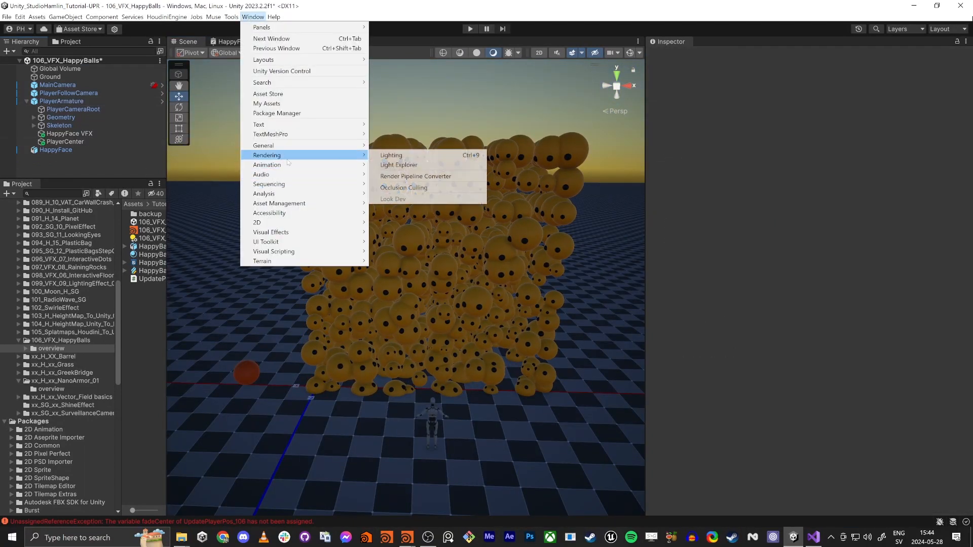
left_click(393, 155)
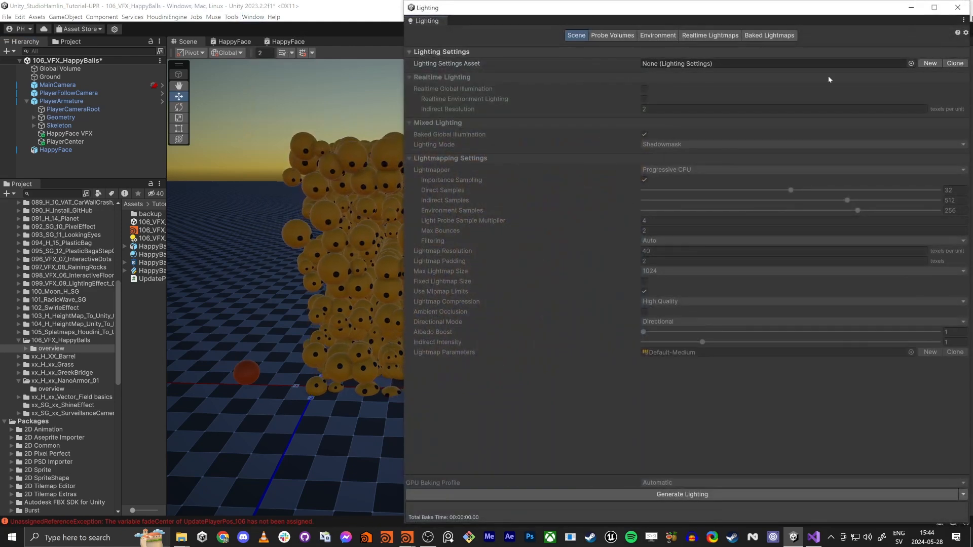
left_click(658, 36)
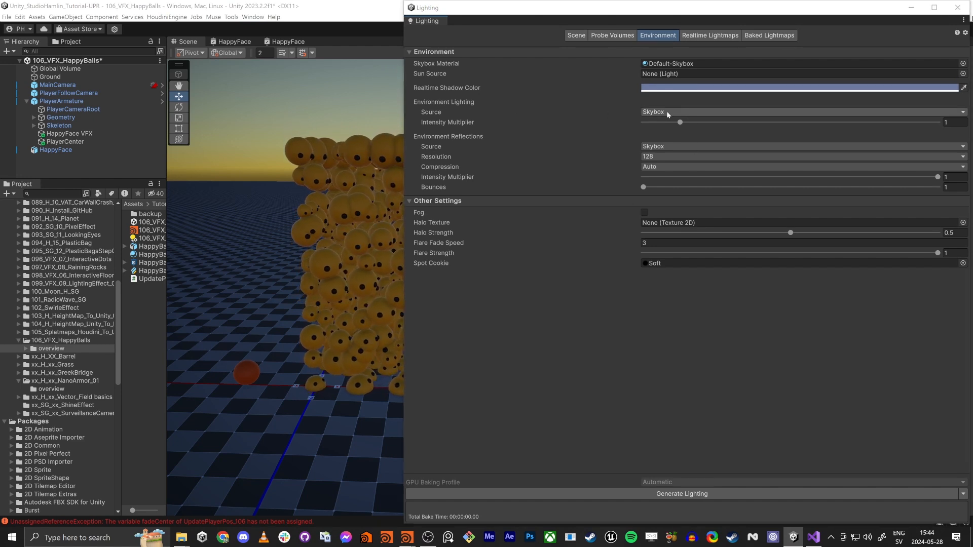
left_click(662, 145)
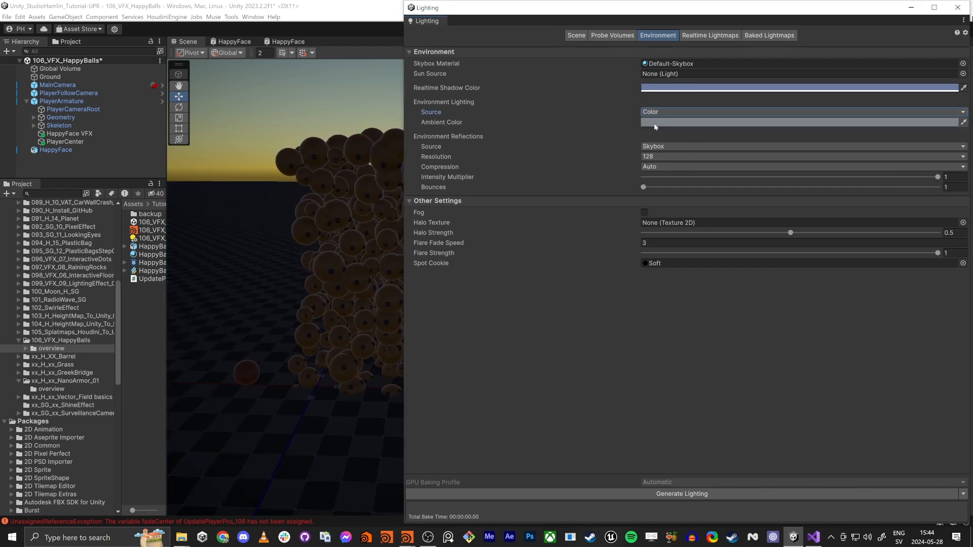
left_click(655, 126)
left_click_drag(704, 197, 654, 284)
left_click(769, 100)
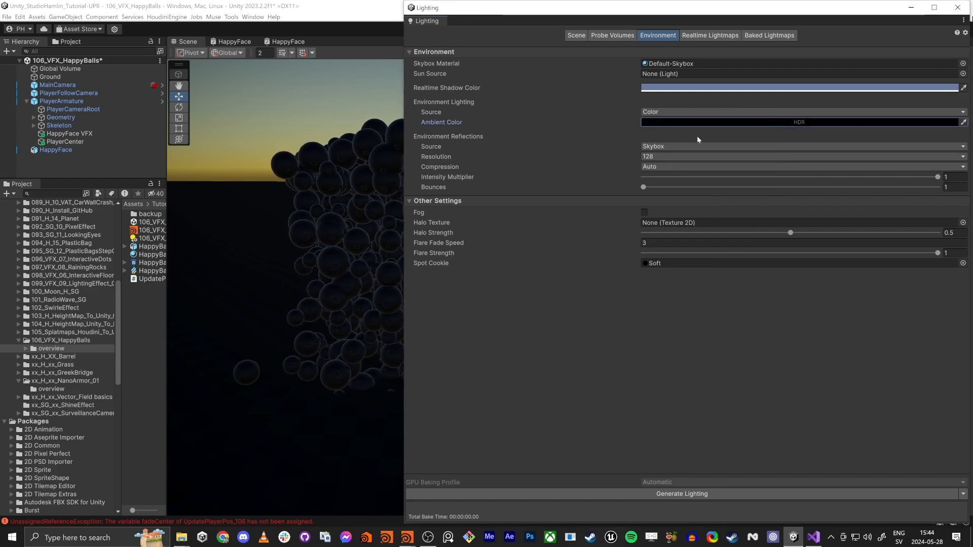
- Set the Environment Reflections source to Custom with no cubemap and close the Lighting window
left_click(683, 146)
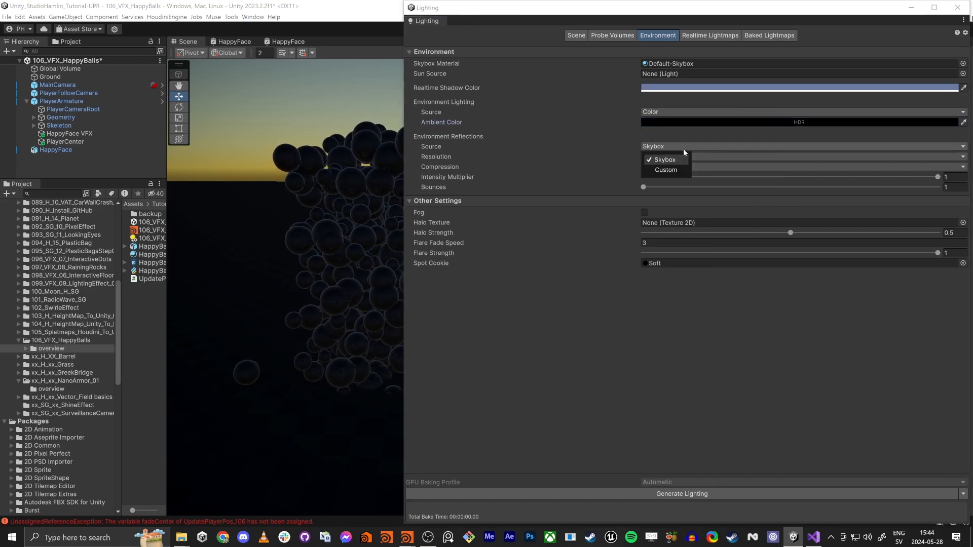
left_click(671, 169)
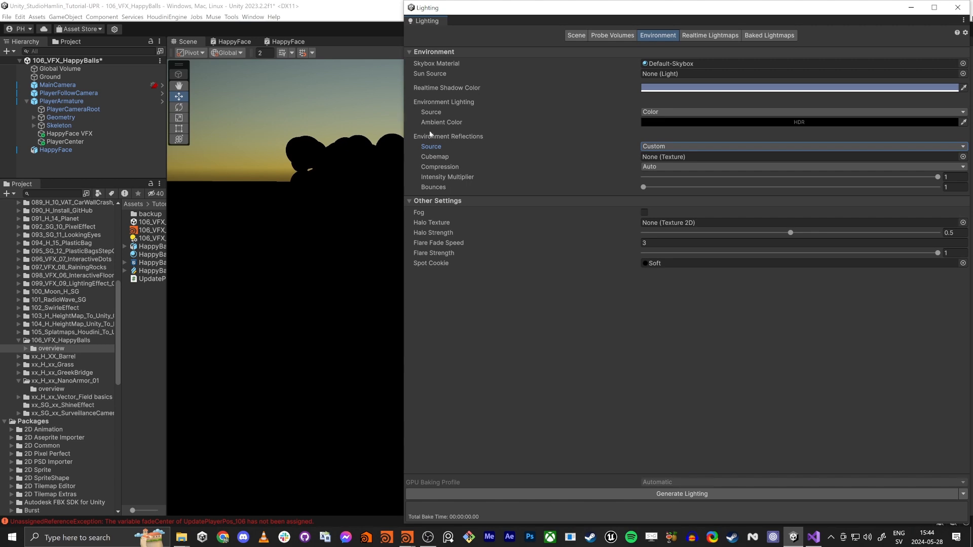
left_click(959, 8)
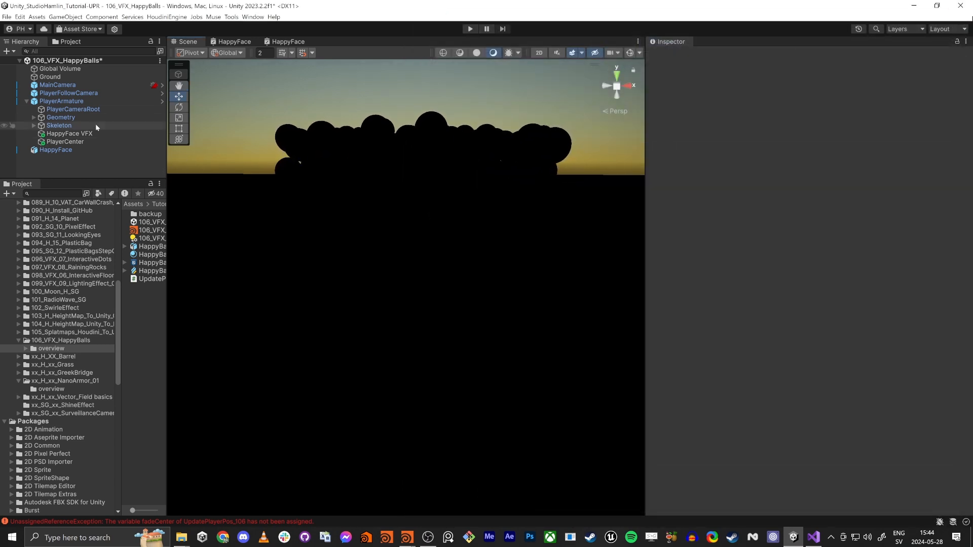
- Add a Point Light as a child of PlayerArmature and raise it to about Y 1.26
left_click(47, 103)
right_click(51, 103)
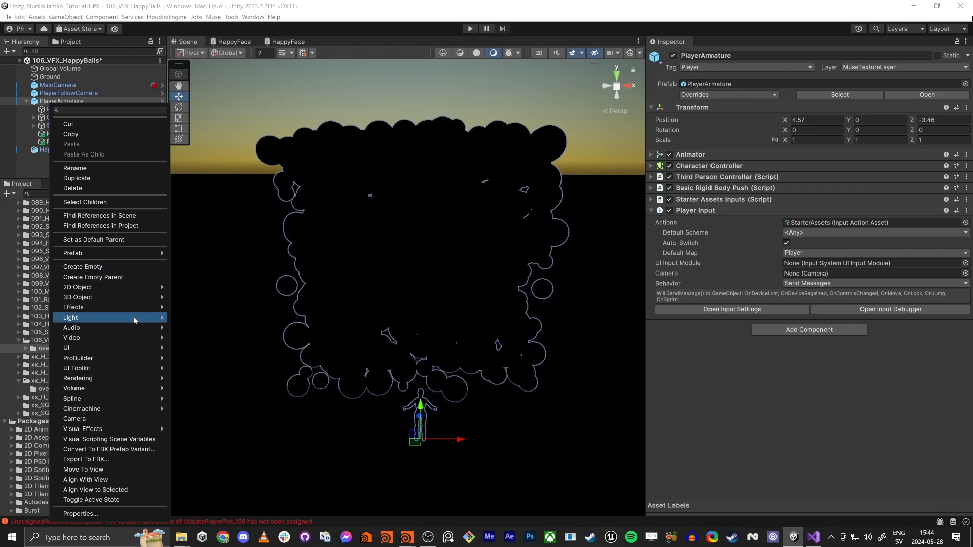
mouse_move(150, 322)
left_click(217, 333)
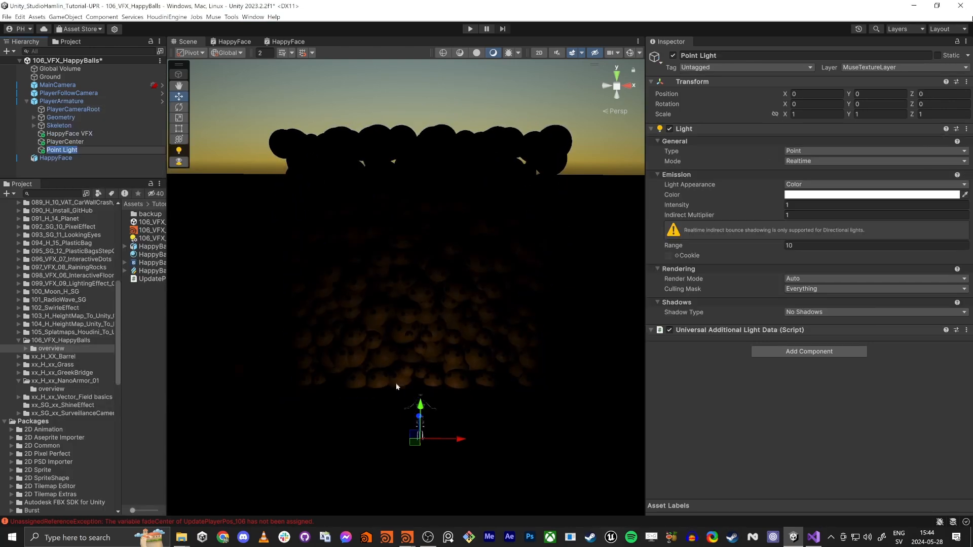
left_click_drag(420, 405, 424, 368)
scroll(386, 399, "down", 5)
right_click_drag(386, 399, 511, 322)
scroll(380, 371, "up", 8)
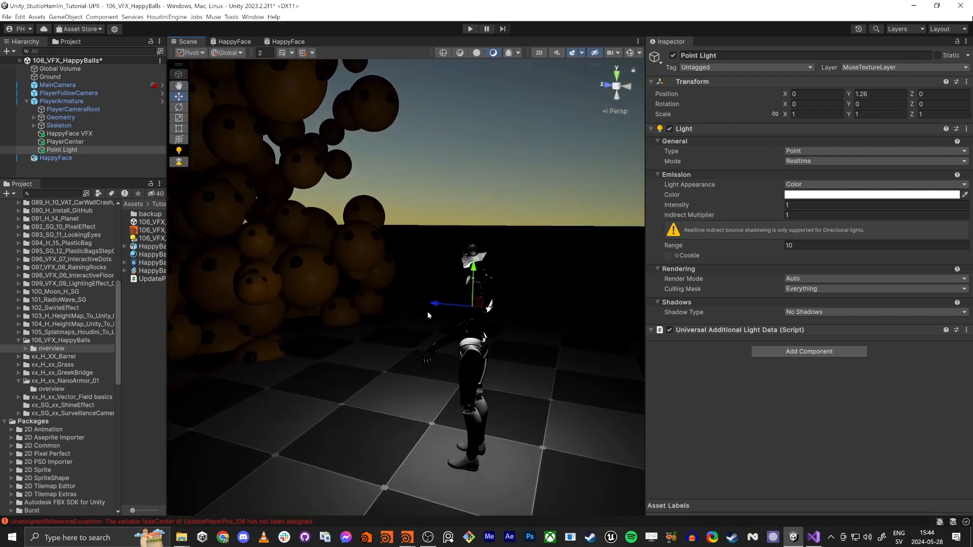
- Move PlayerArmature back to about Z -3.63 and raise the Point Light's intensity to about 4.61
left_click(60, 102)
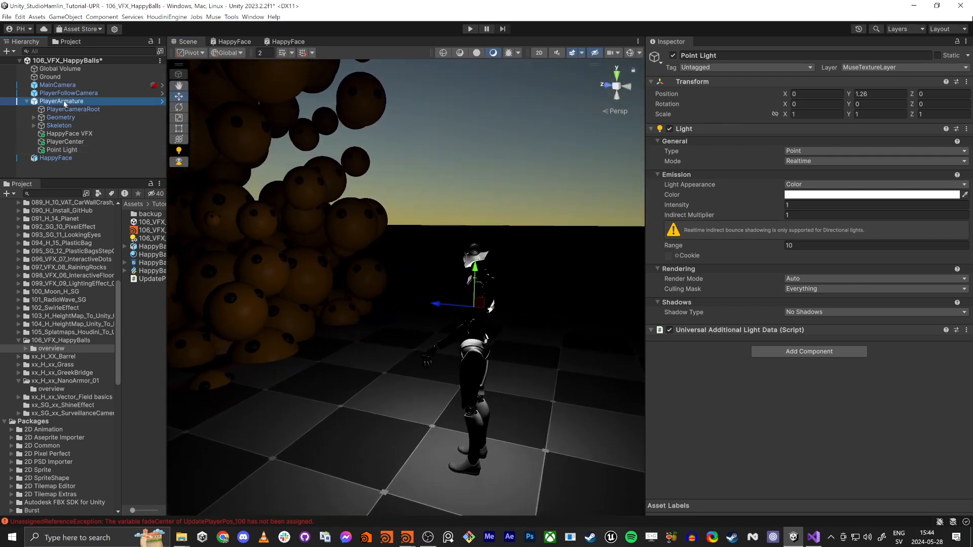
mouse_move(422, 448)
left_mouse_down()
mouse_move(162, 403)
mouse_move(403, 446)
mouse_move(411, 429)
mouse_move(436, 456)
left_mouse_up()
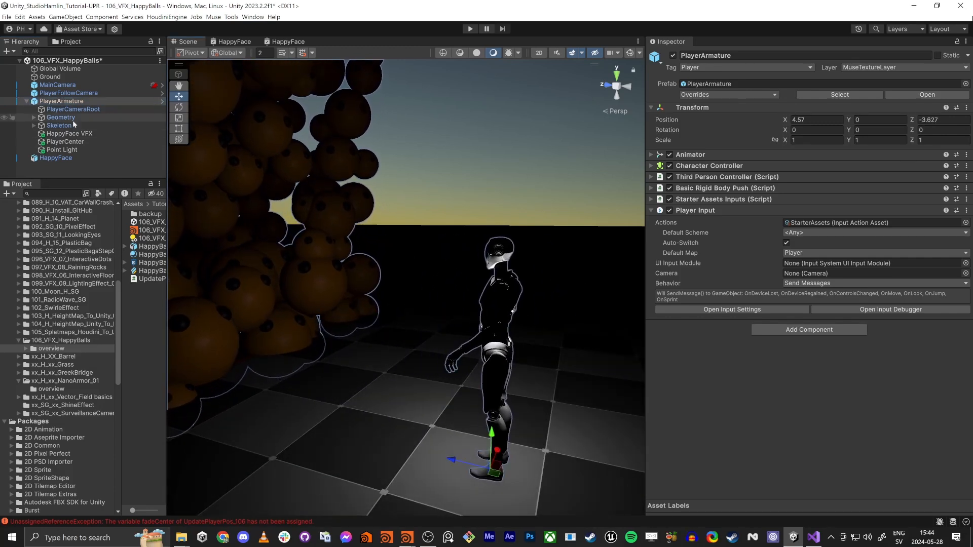
left_click(56, 150)
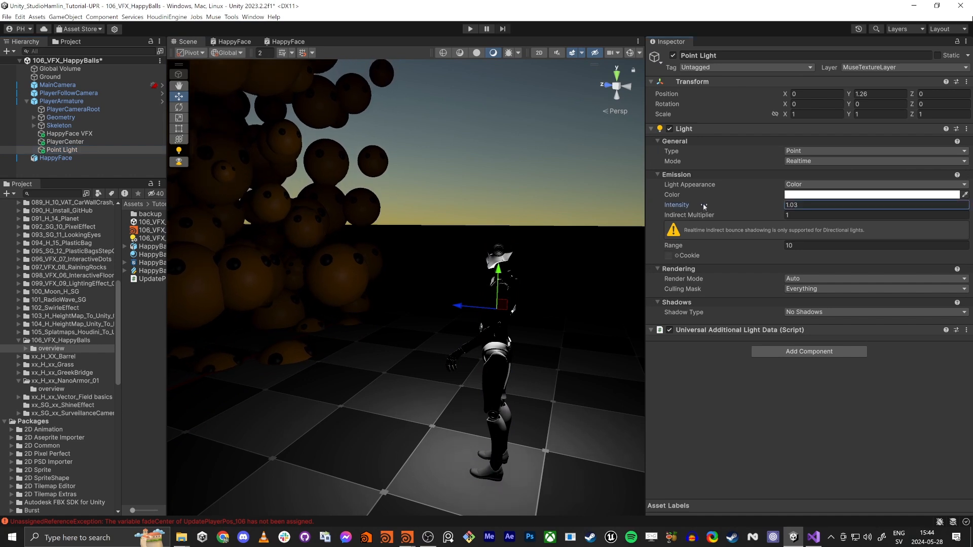
left_click_drag(703, 207, 758, 208)
right_click_drag(572, 273, 401, 251)
key("s")
key("d")
key("w")
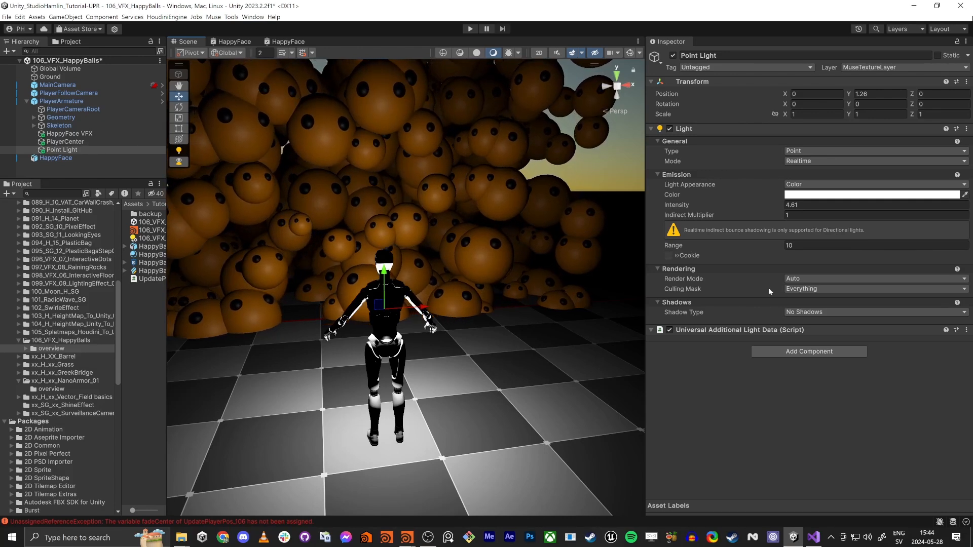
- Check the Point Light's culling mask options and the project's layer list for a player layer
left_click(794, 288)
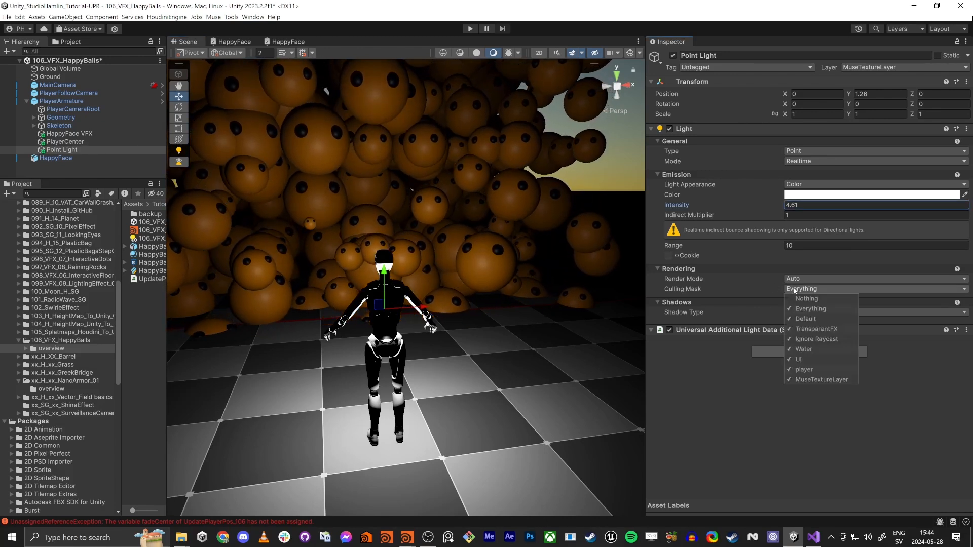
left_click(62, 102)
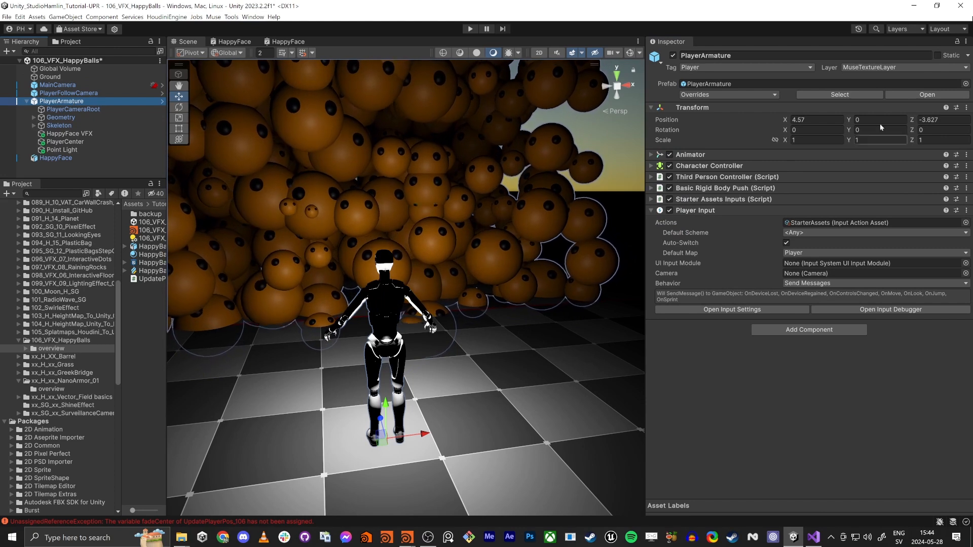
left_click(851, 68)
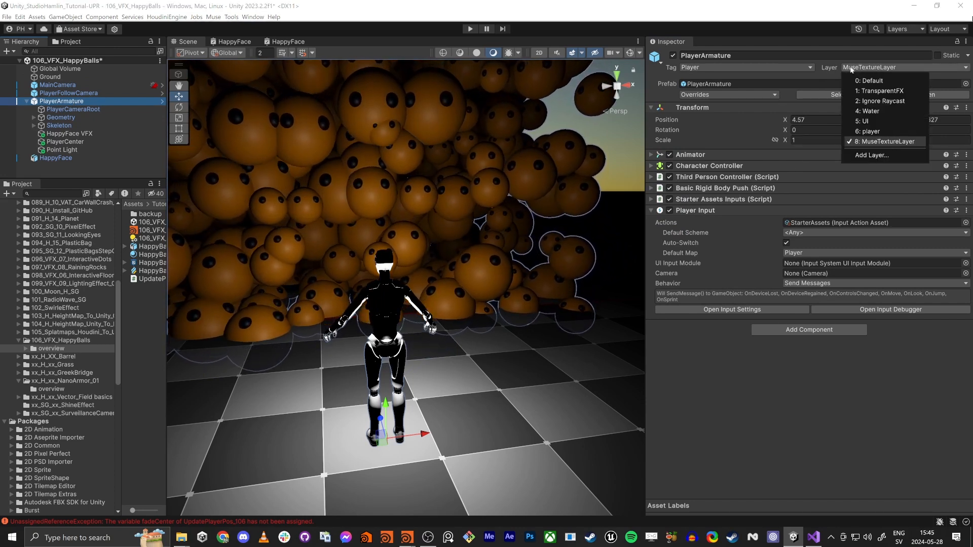
left_click(876, 156)
left_click(813, 177)
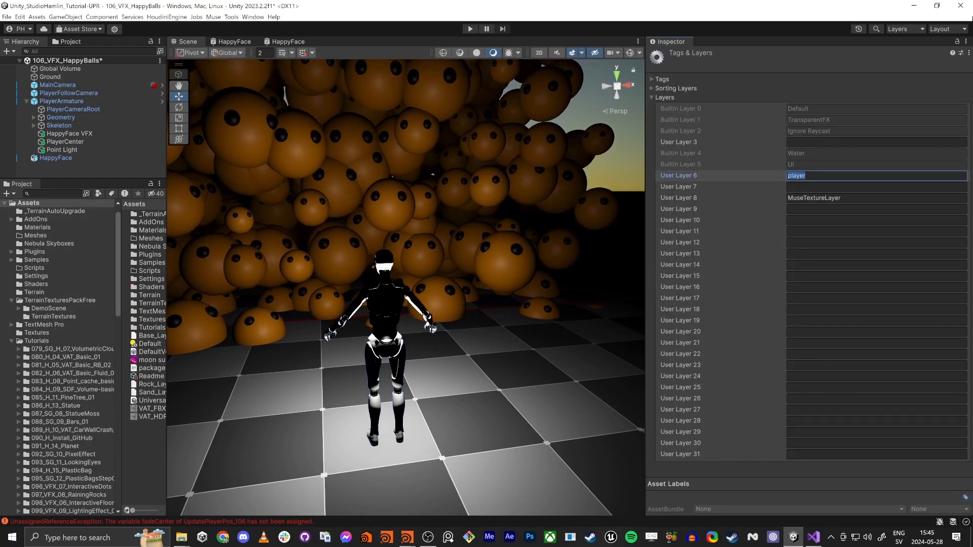
- Try assigning PlayerArmature and its child objects to the player layer
left_click(74, 101)
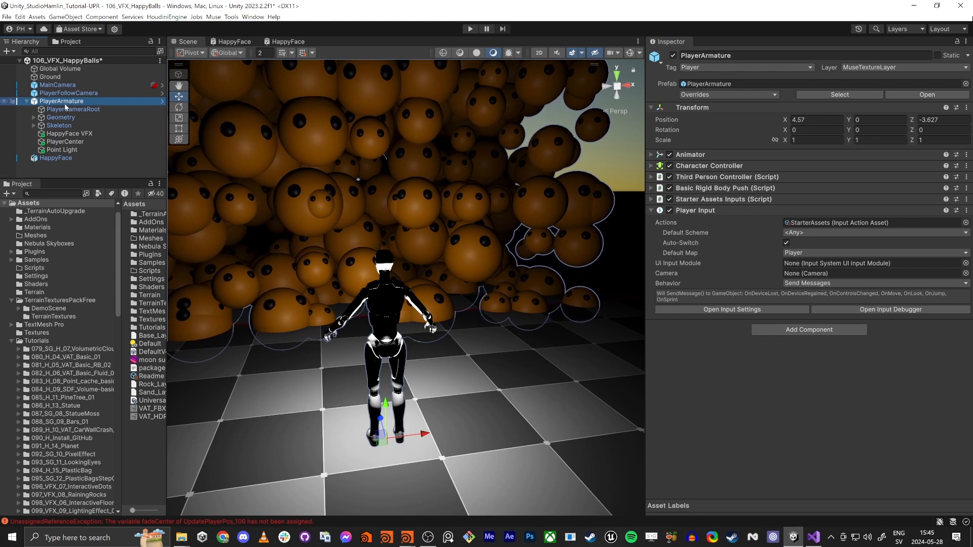
left_click(871, 68)
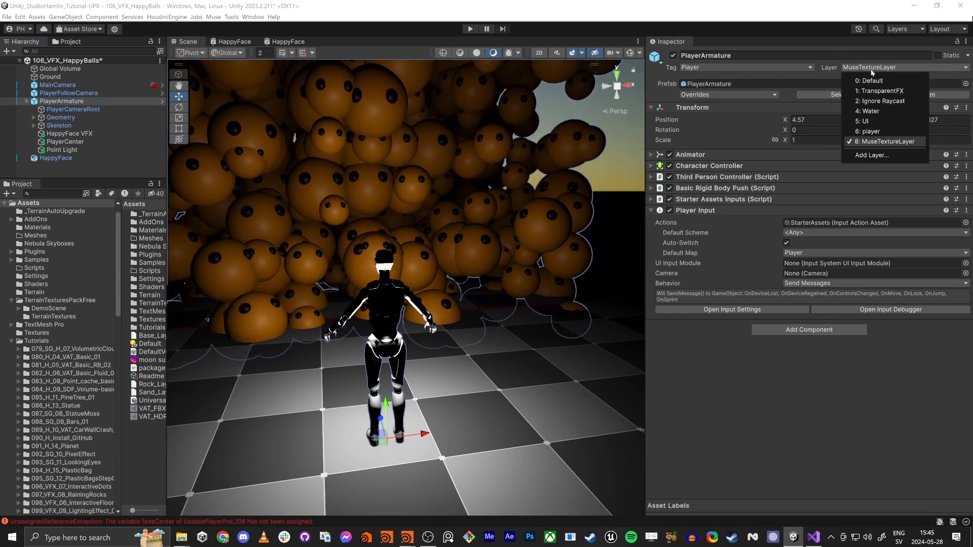
left_click(881, 133)
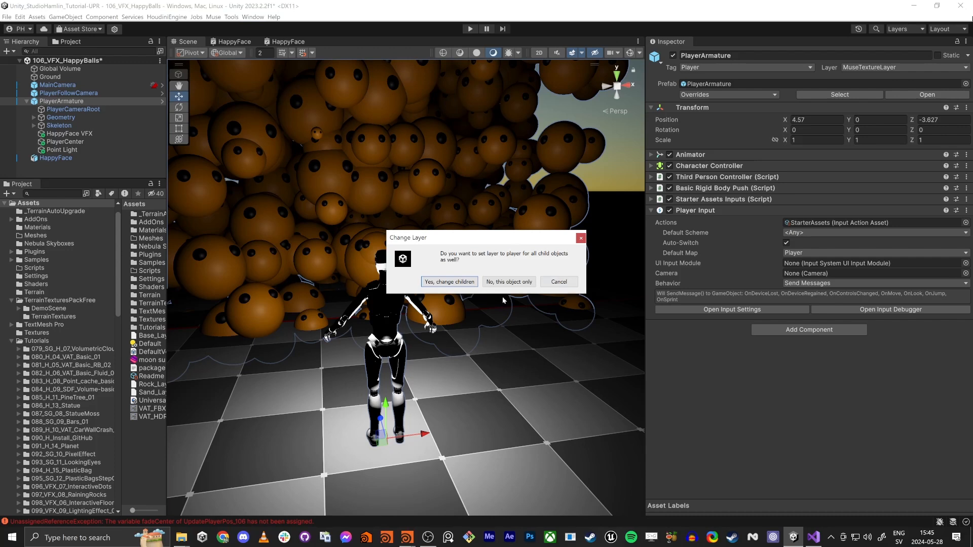
left_click(508, 282)
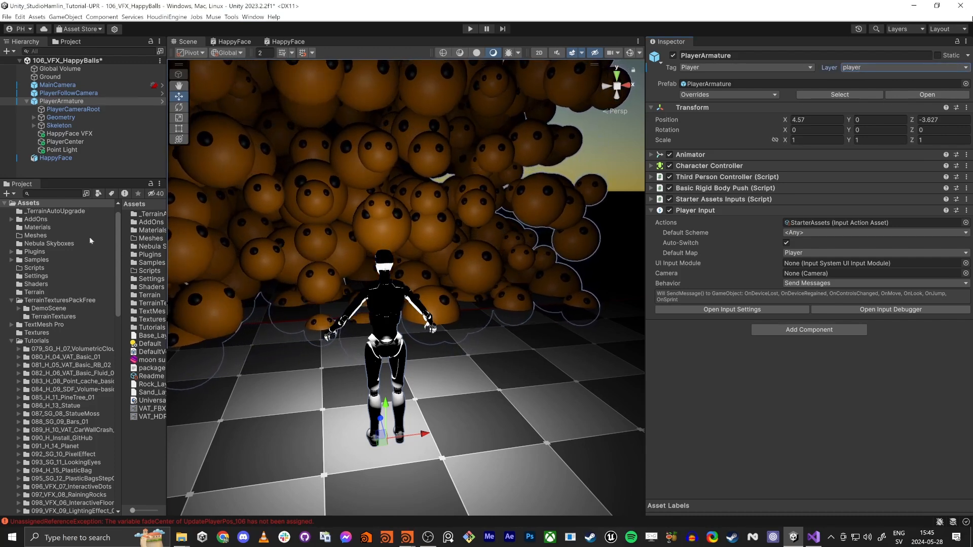
- Try excluding the player layer from the Point Light's culling mask and inspect the lighting on the character
left_click(102, 150)
right_click_drag(385, 370, 399, 301)
key("w")
key("s")
key("w")
key("s")
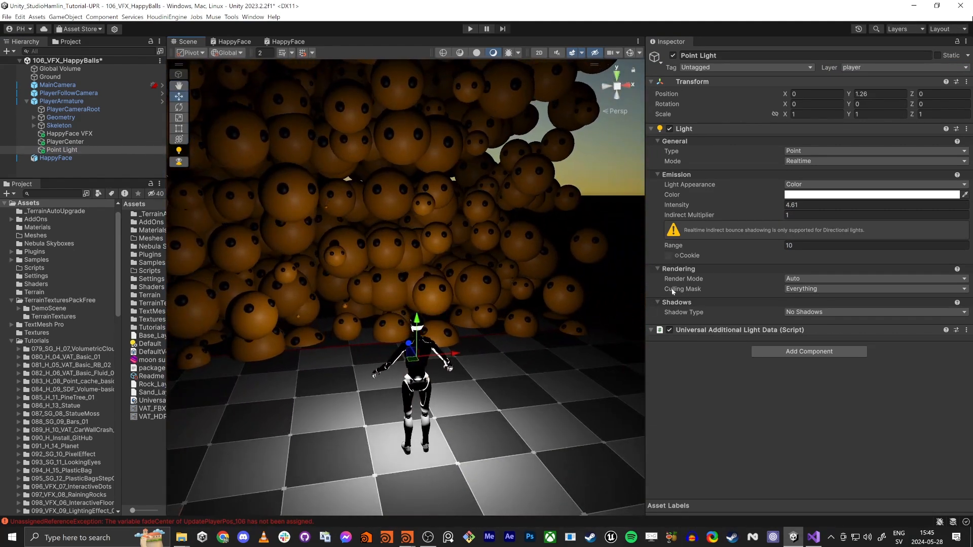
left_click(816, 289)
left_click(811, 371)
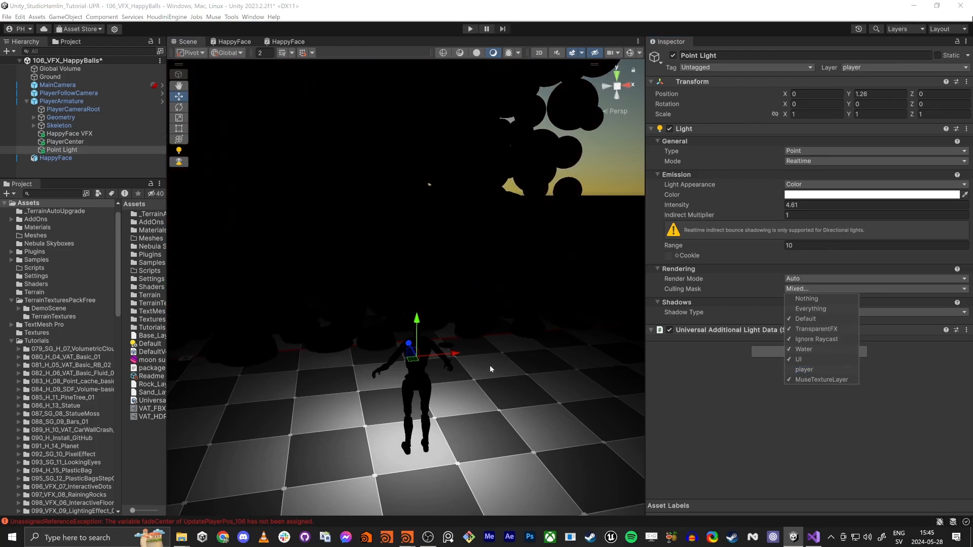
right_click_drag(490, 364, 382, 311)
key("w")
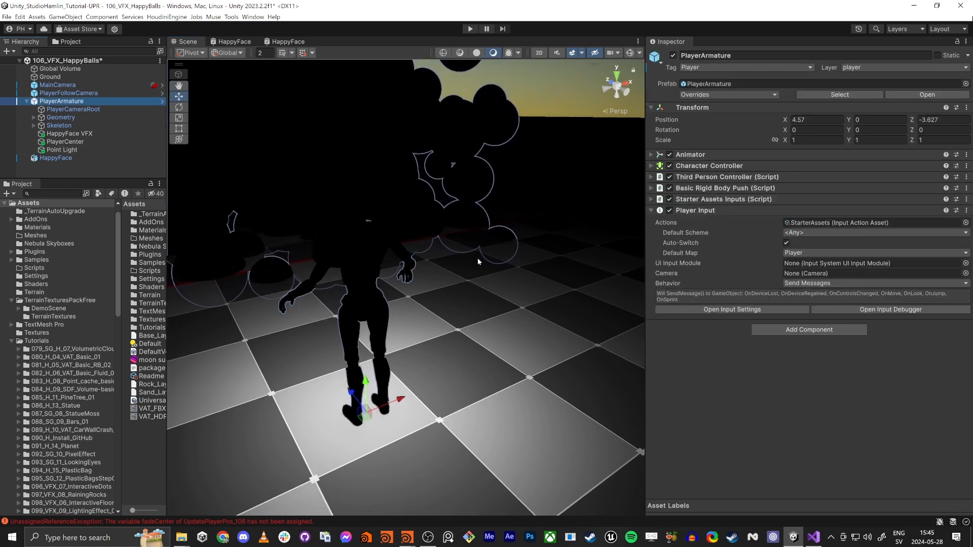
- Undo the Point Light's culling mask change and the player layer assignment on PlayerArmature
key("ctrl+z")
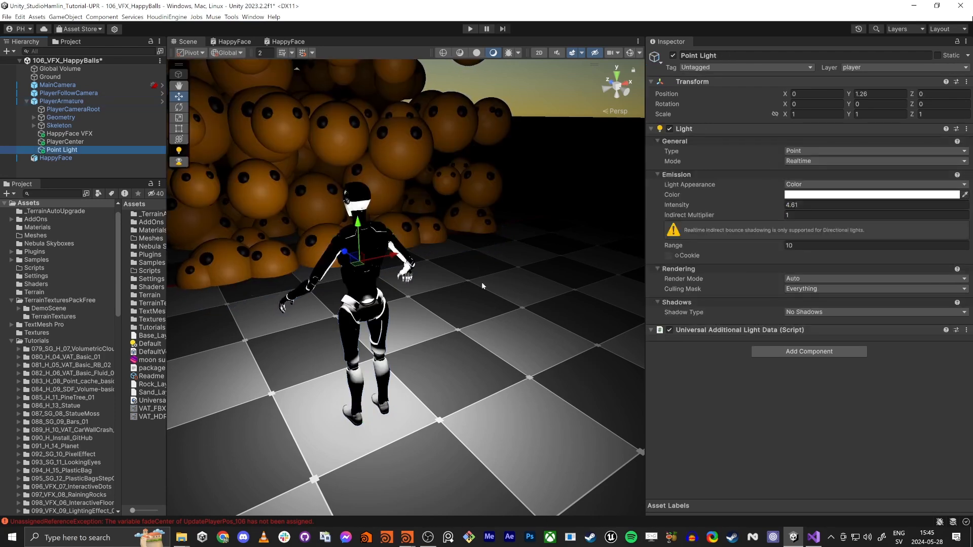
key("ctrl+z")
key("ctrl+z")
key("ctrl+z")
key("ctrl+z")
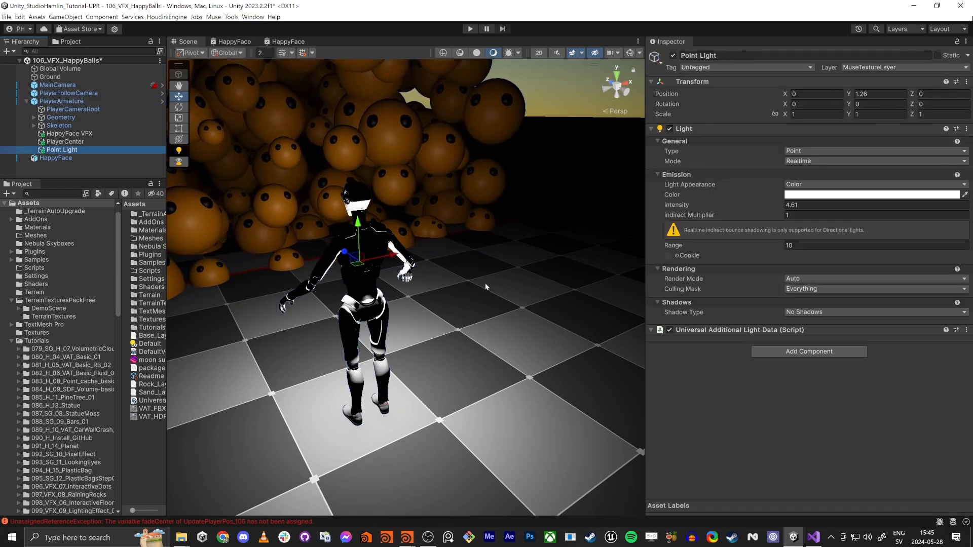
- Assign PlayerArmature's Geometry object and all its children to the player layer
left_click(106, 102)
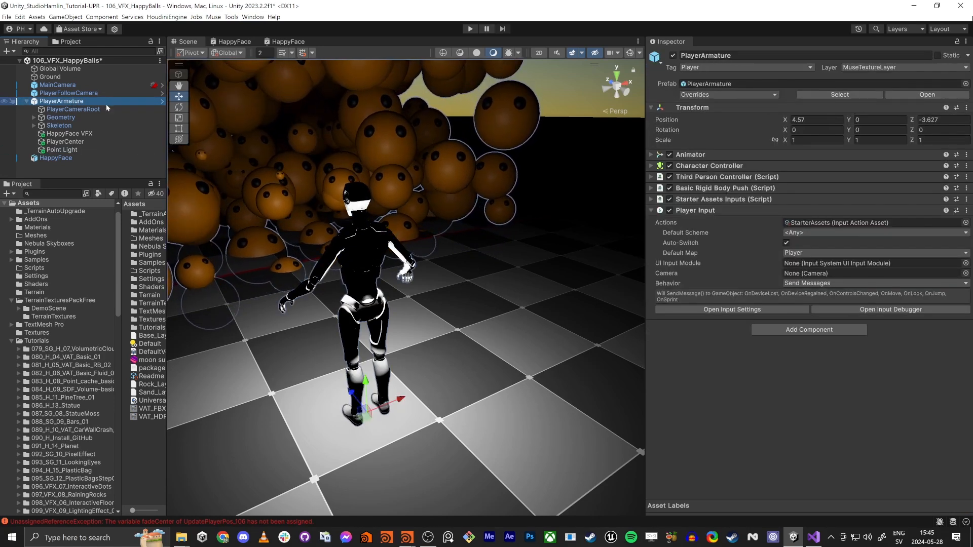
left_click(58, 117)
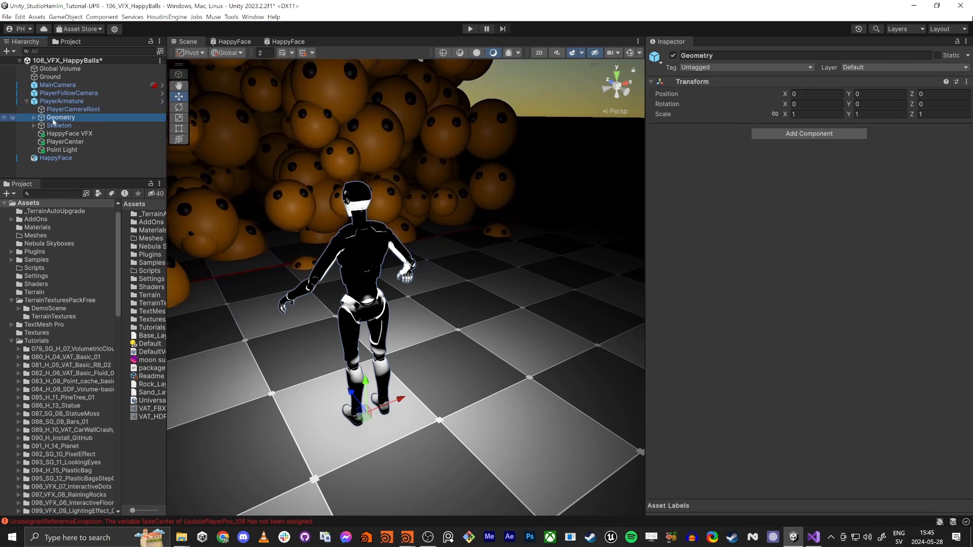
left_click(872, 67)
left_click(884, 130)
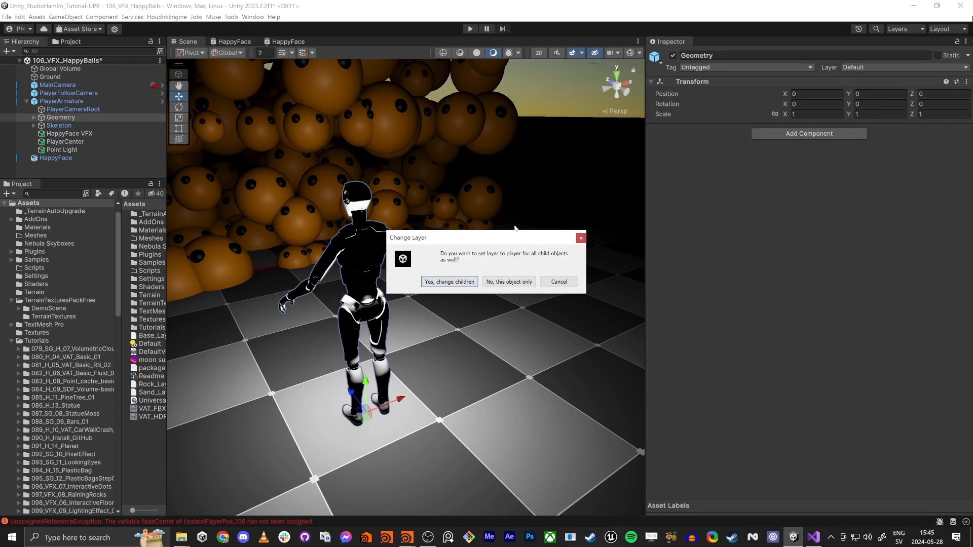
left_click(442, 281)
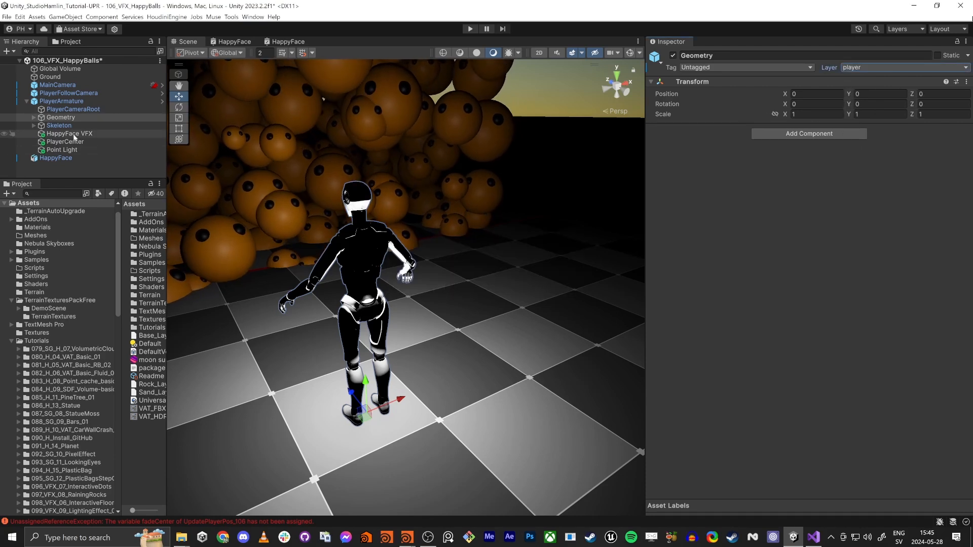
- Set the Point Light object's layer to Default
left_click(52, 135)
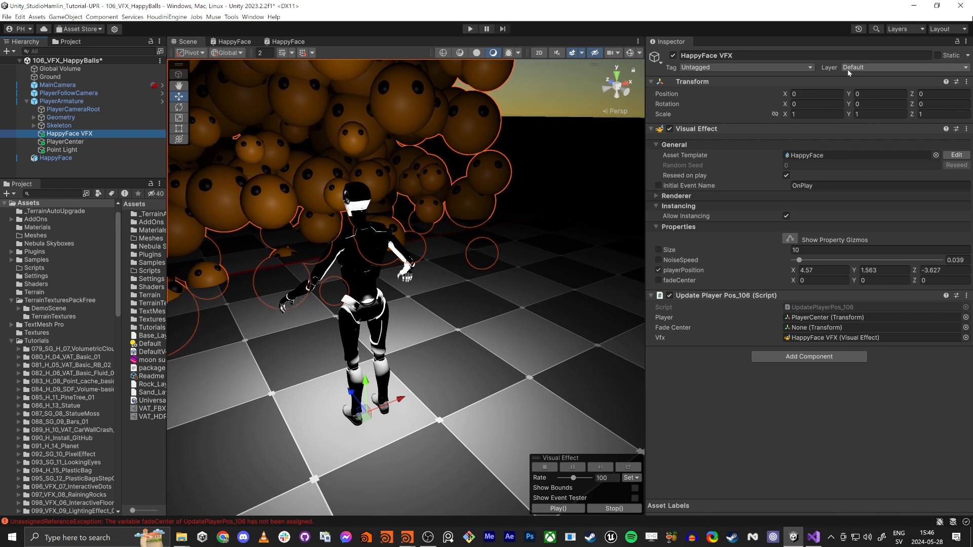
left_click(63, 150)
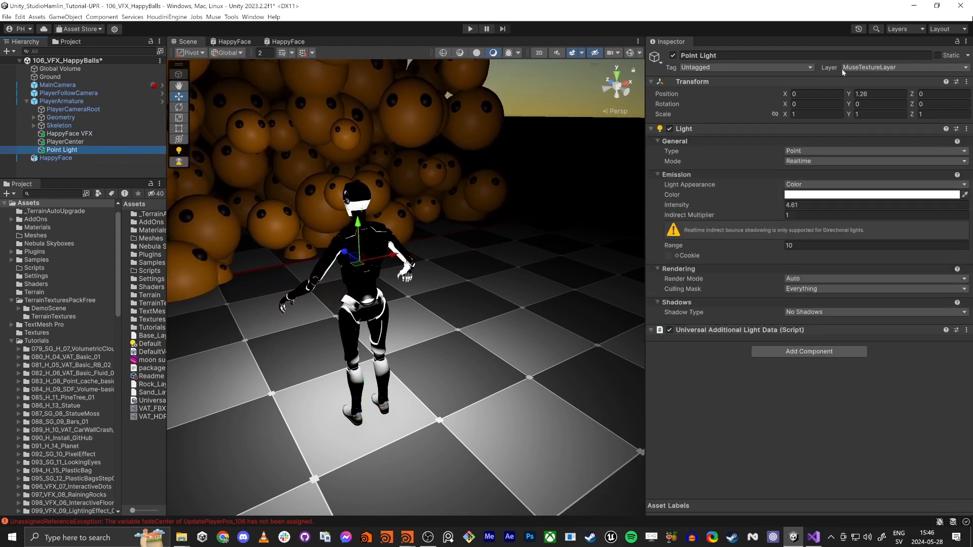
left_click(871, 68)
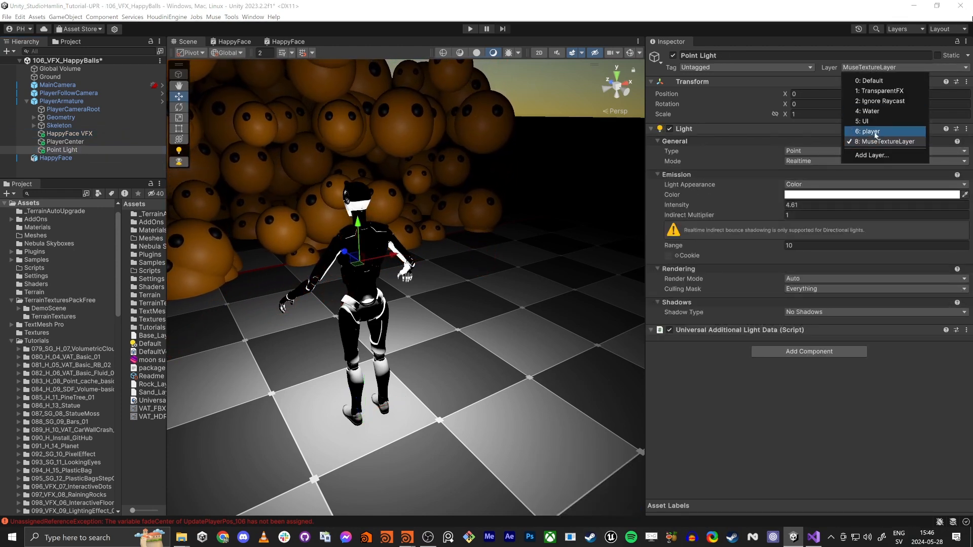
left_click(874, 132)
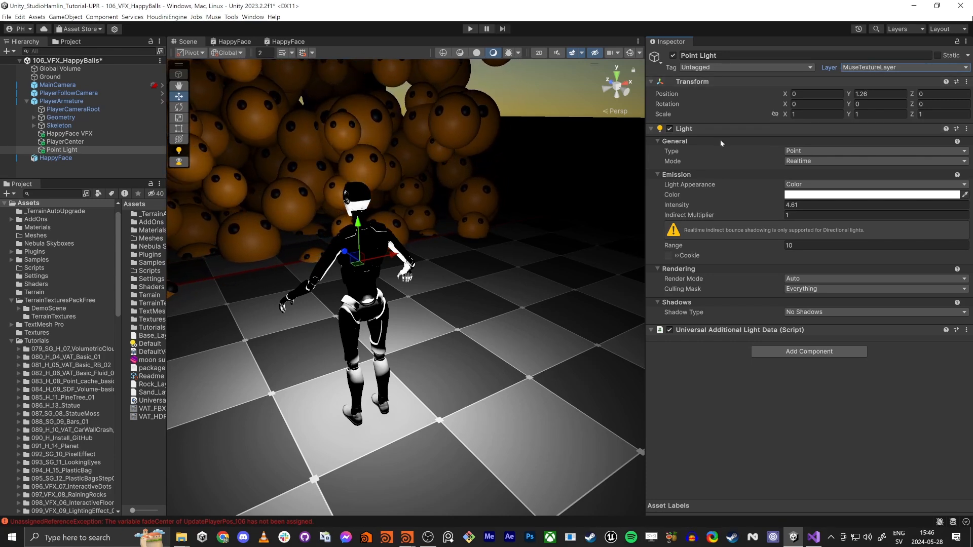
left_click(890, 71)
left_click(861, 79)
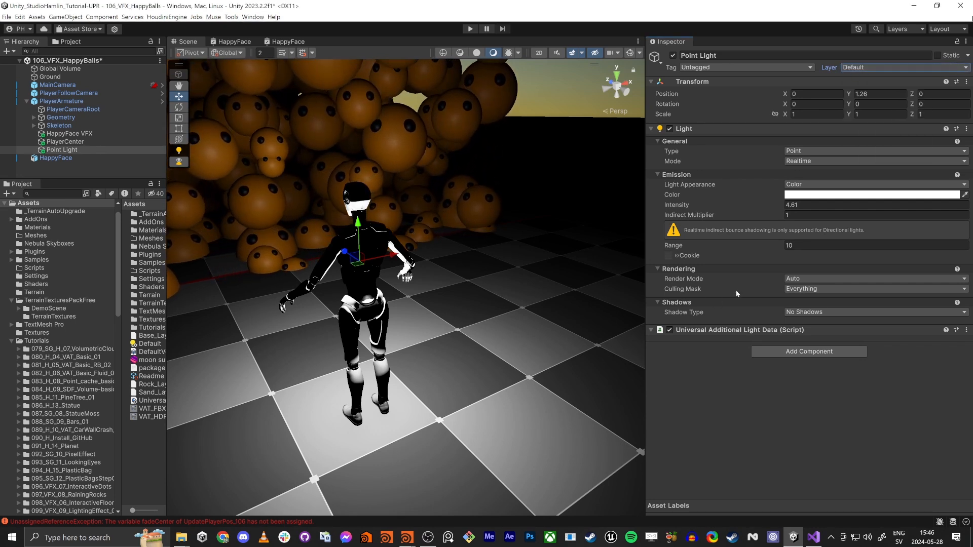
- Exclude the player layer from the Point Light's culling mask and play the scene to check the lighting around the moving character
left_click(823, 288)
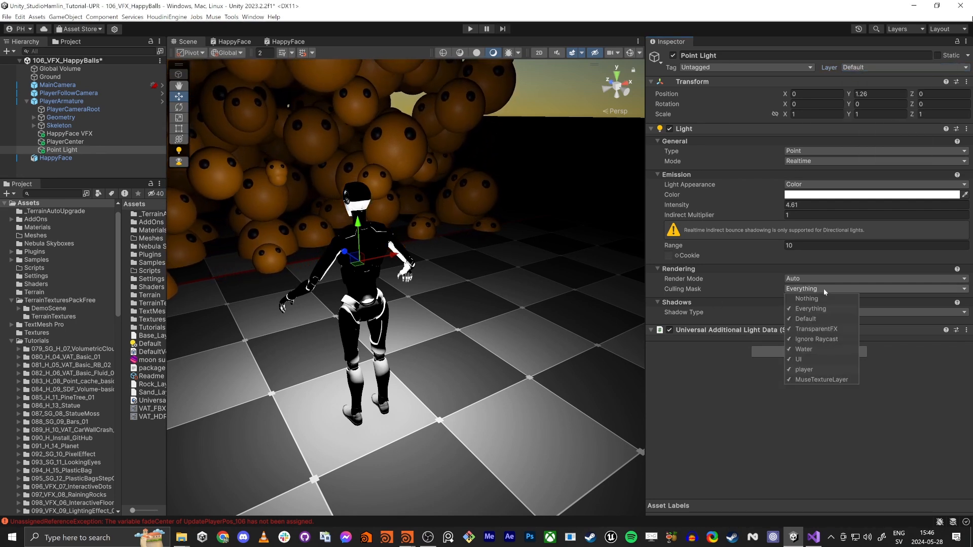
left_click(805, 369)
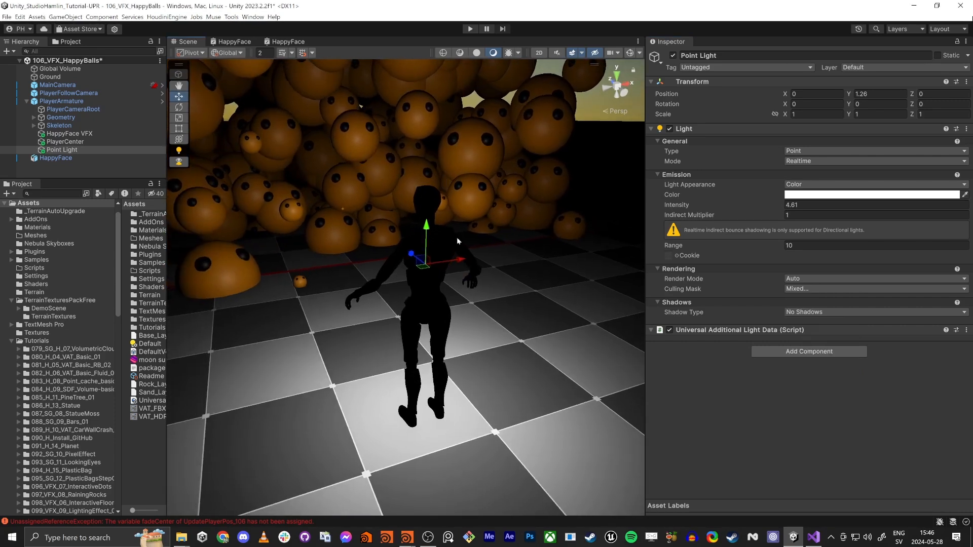
left_click(470, 29)
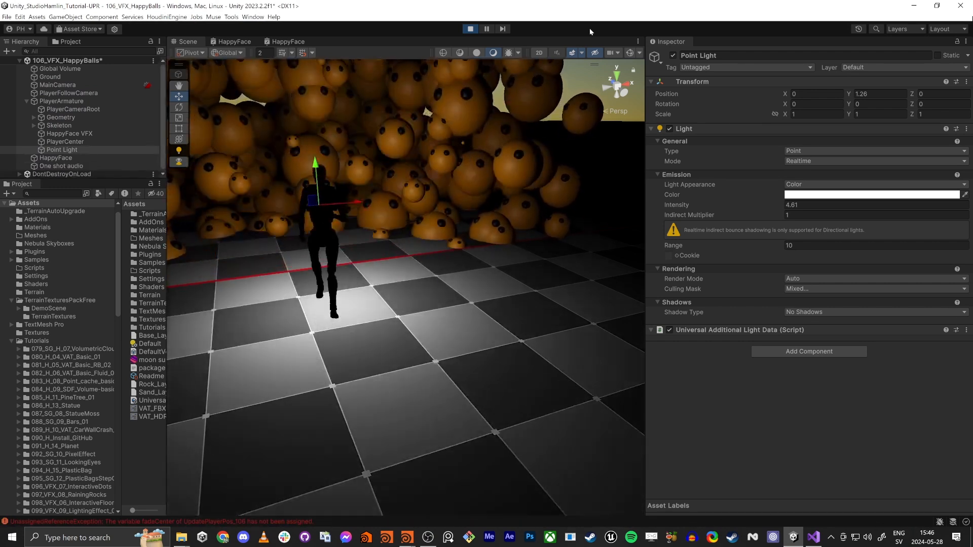
right_click_drag(397, 261, 362, 305)
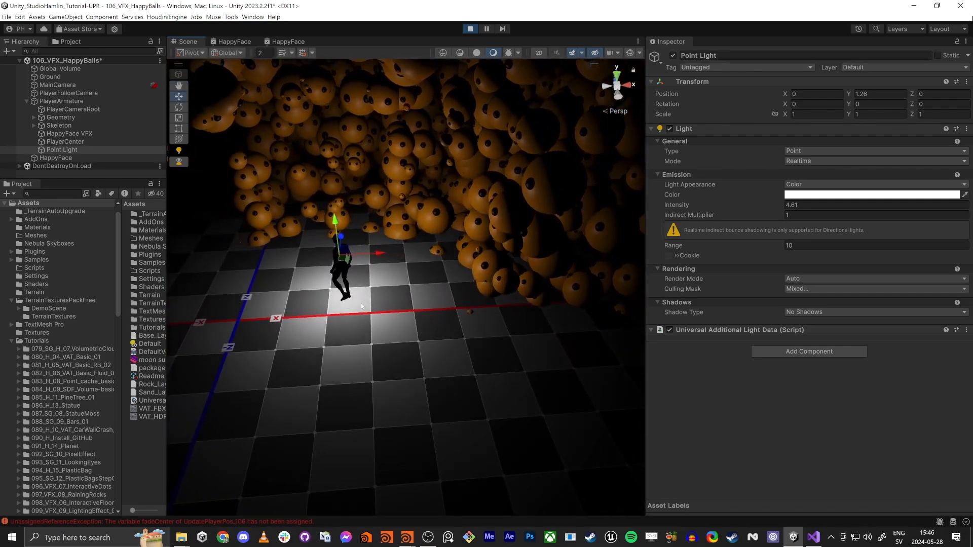